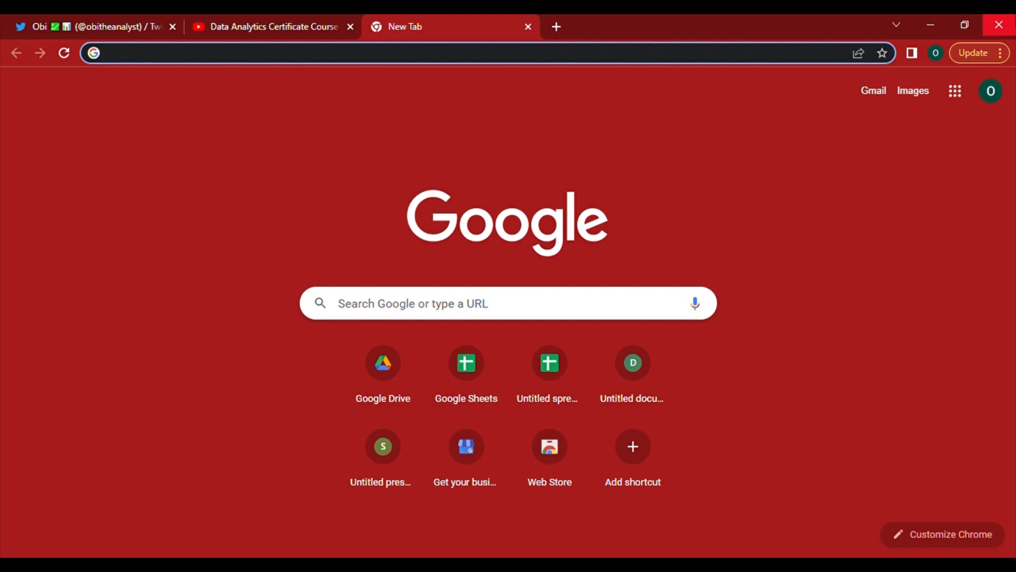
Step: Open Google Drive at drive.google.com
text(drive.)
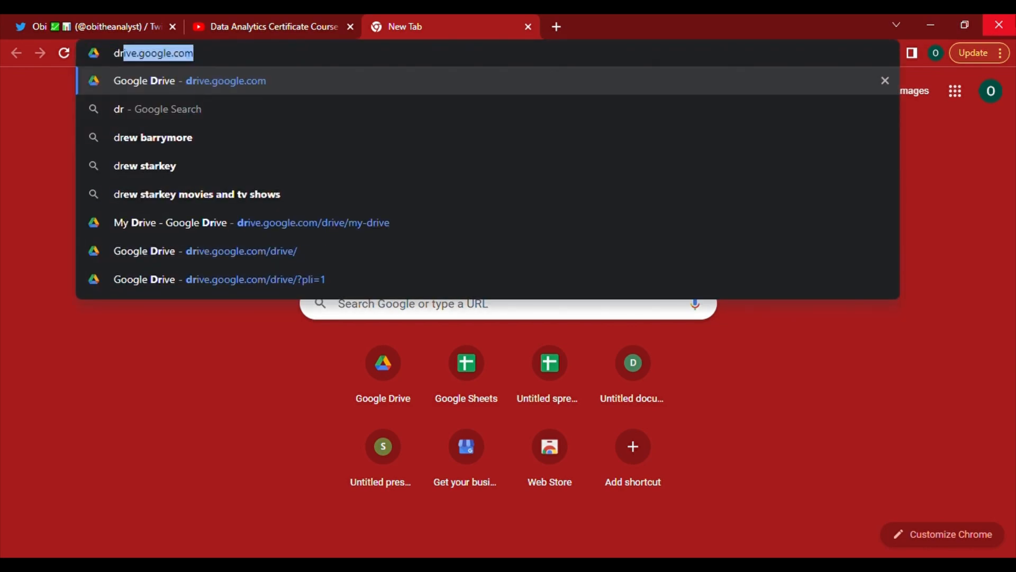
text(goo)
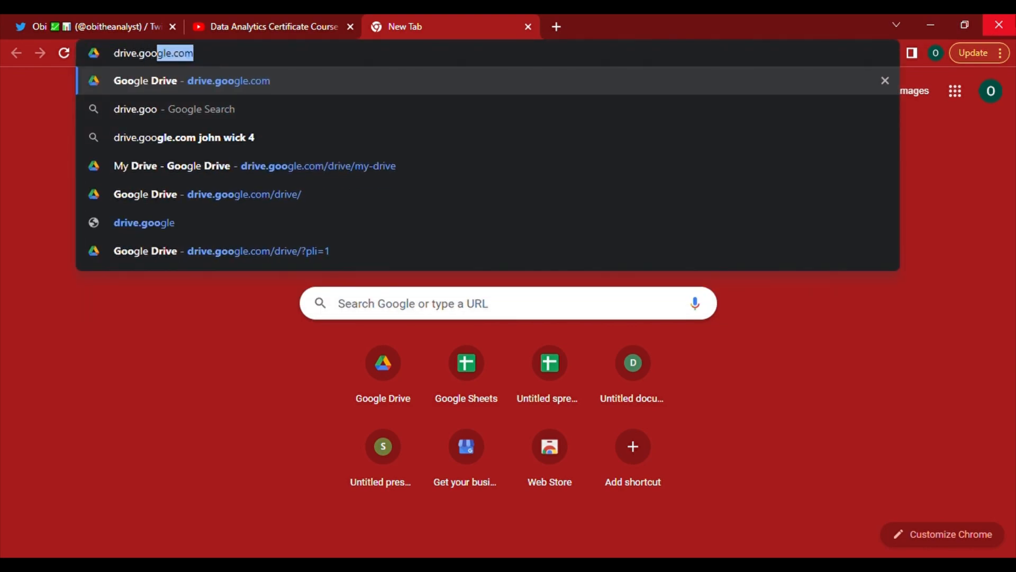
key(Return)
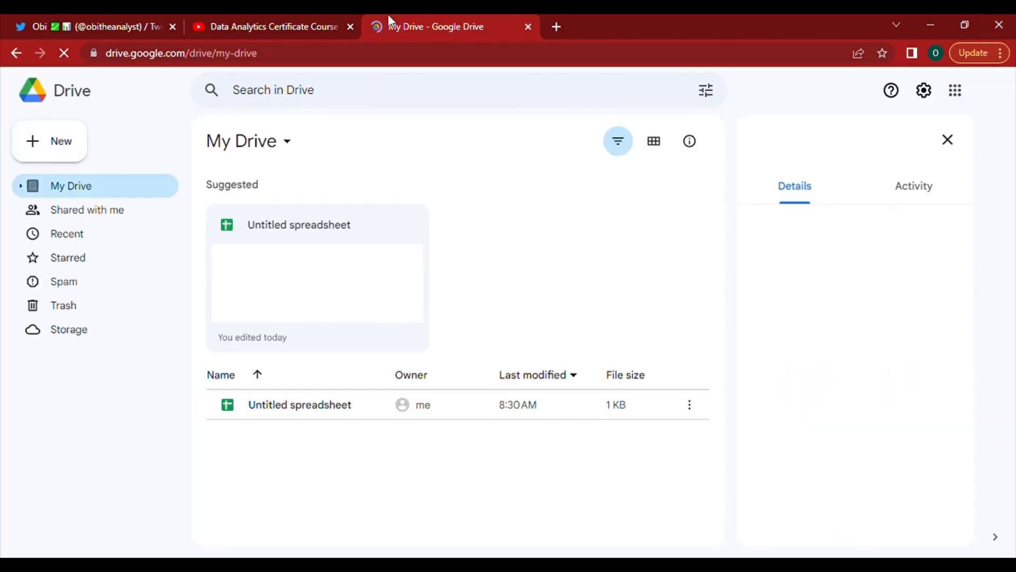
Step: Create a new blank Google Sheets spreadsheet from My Drive
click(38, 150)
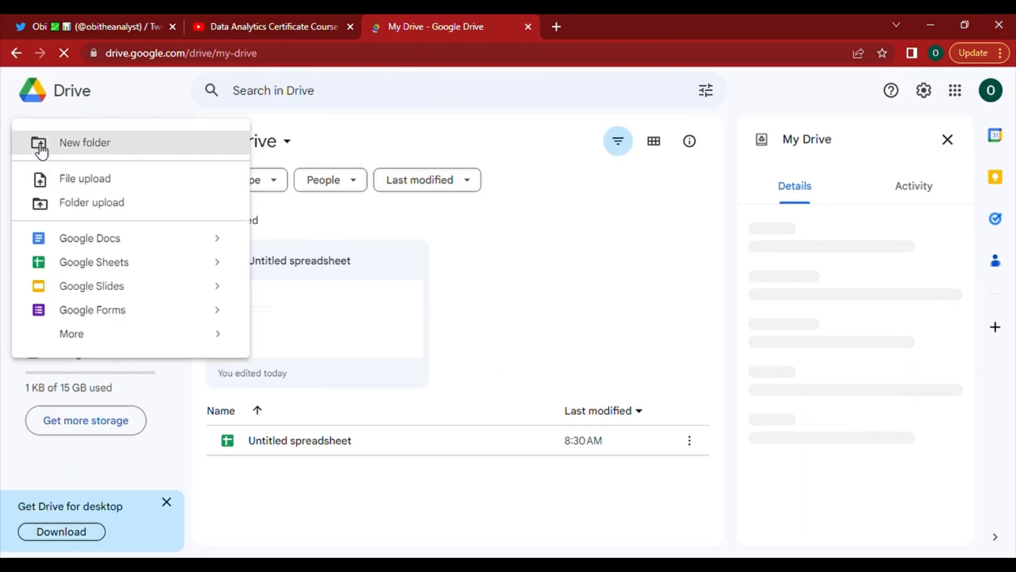
click(333, 106)
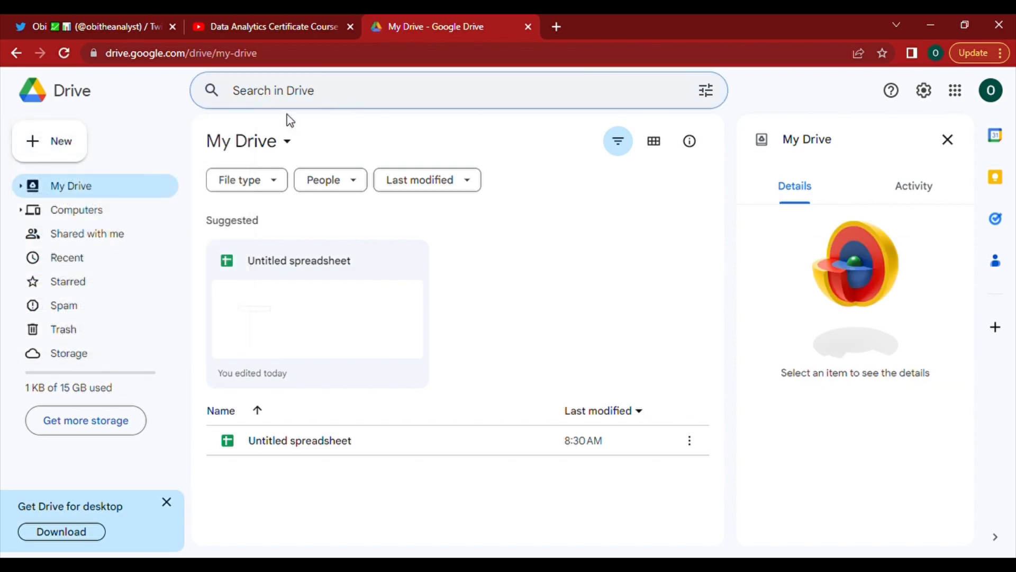
click(64, 145)
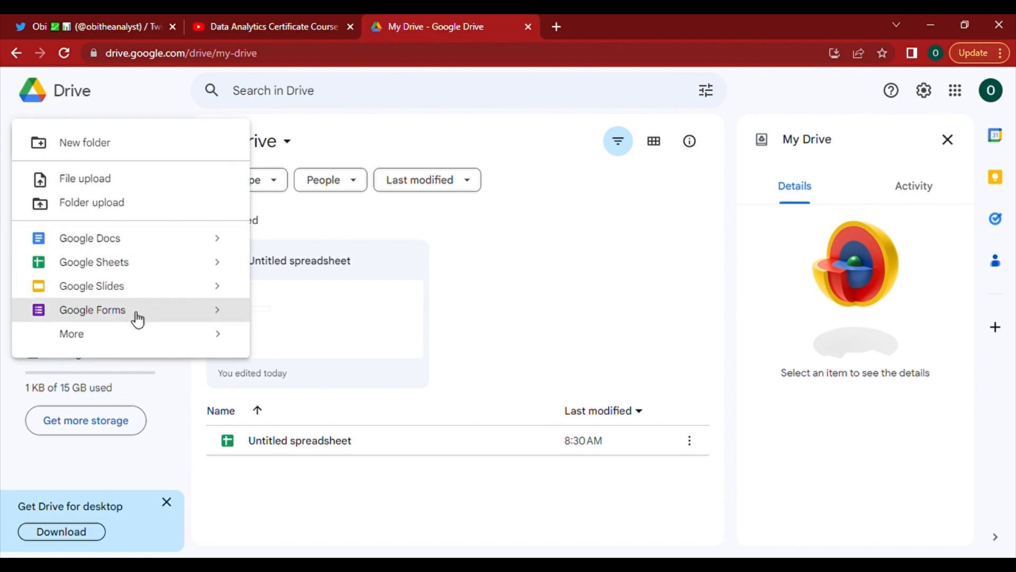
click(133, 267)
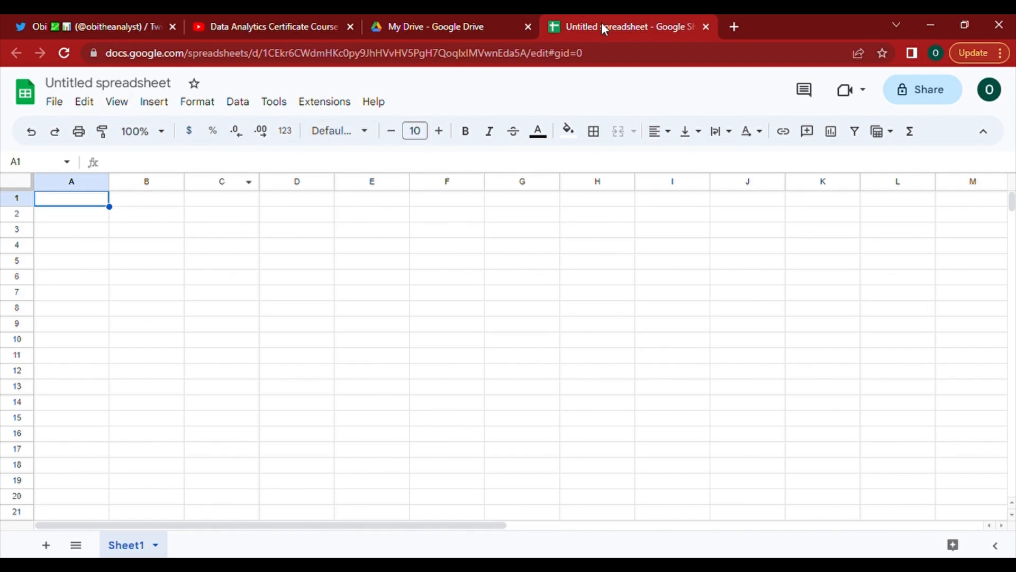
click(464, 30)
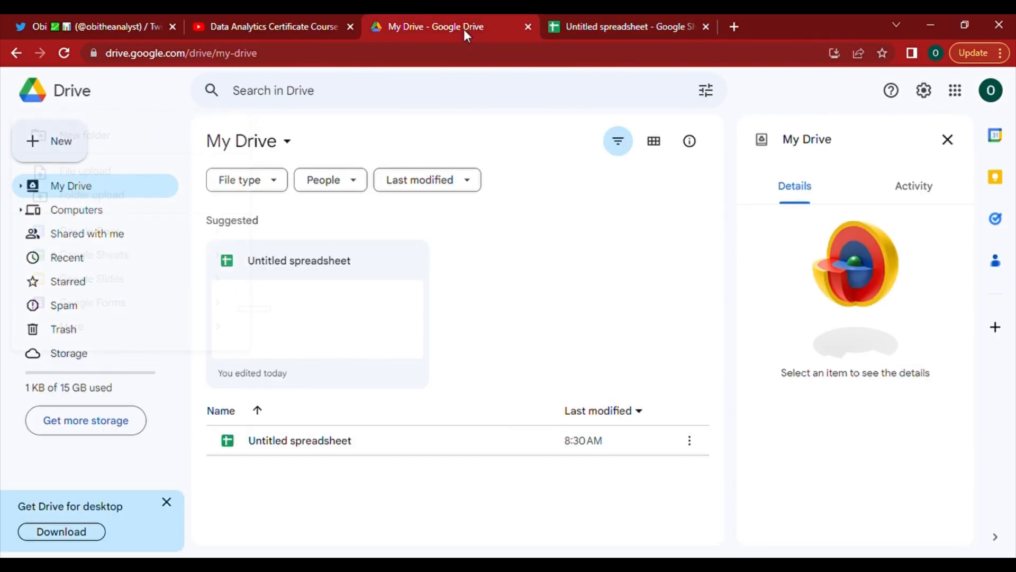
click(47, 160)
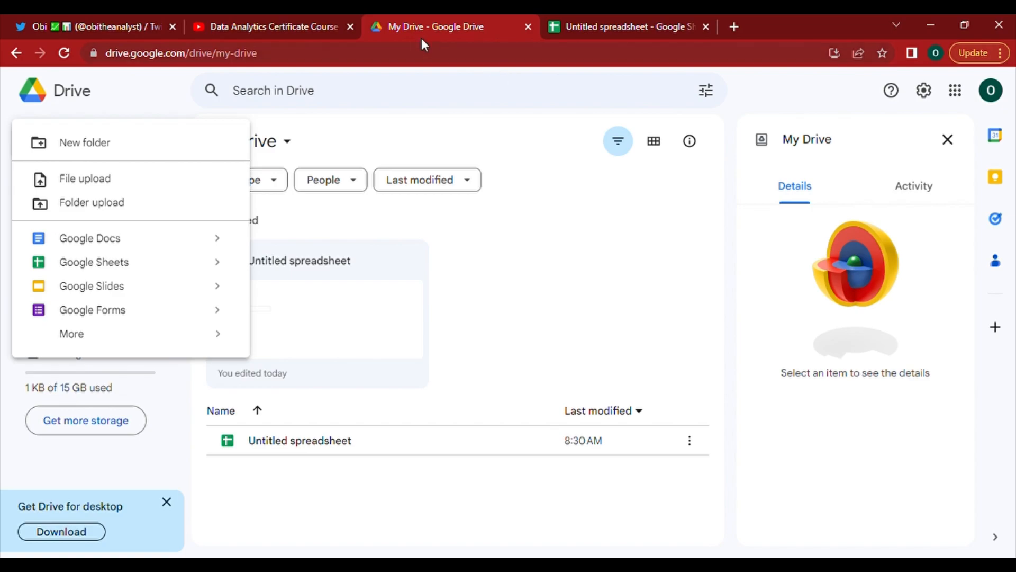
click(618, 27)
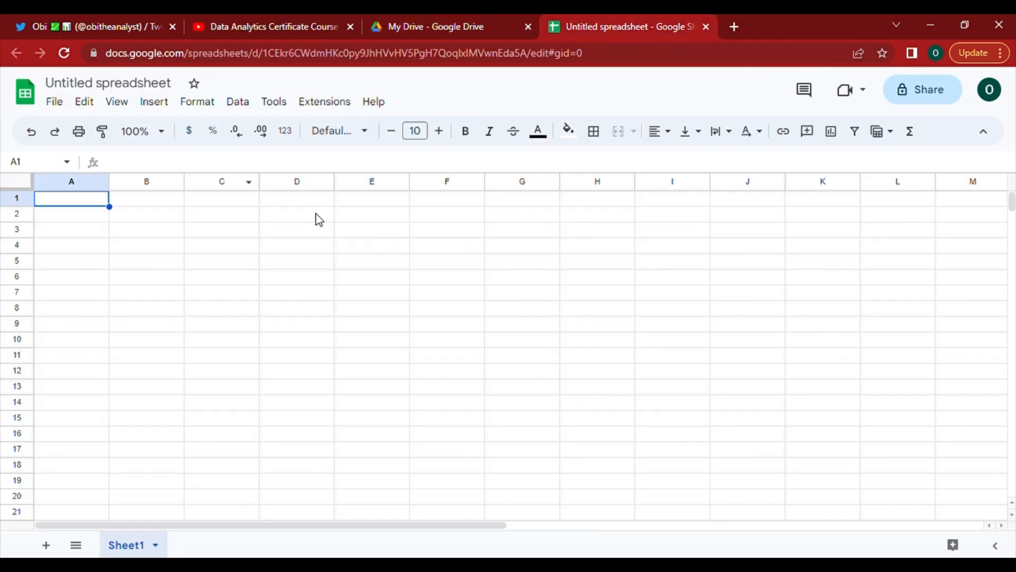
click(547, 53)
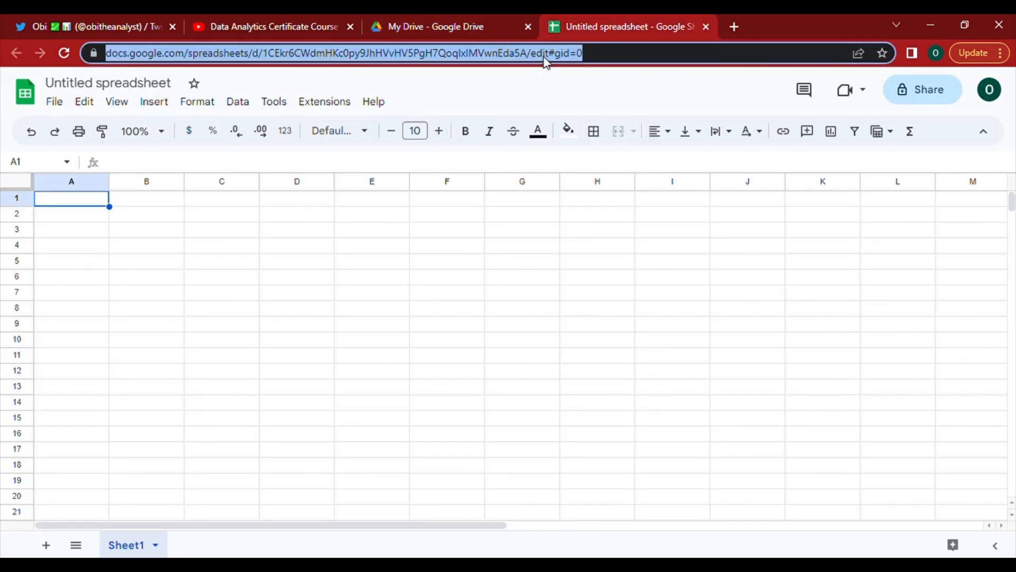
Step: Create a blank spreadsheet from sheets.google.com in a new browser tab and close the earlier spreadsheet's tab
click(739, 26)
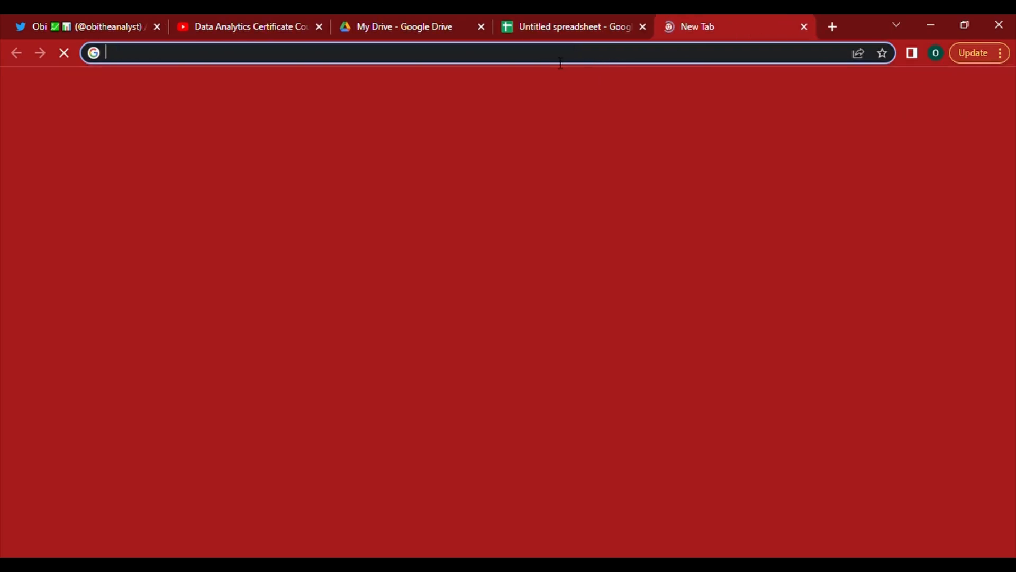
text(sheets)
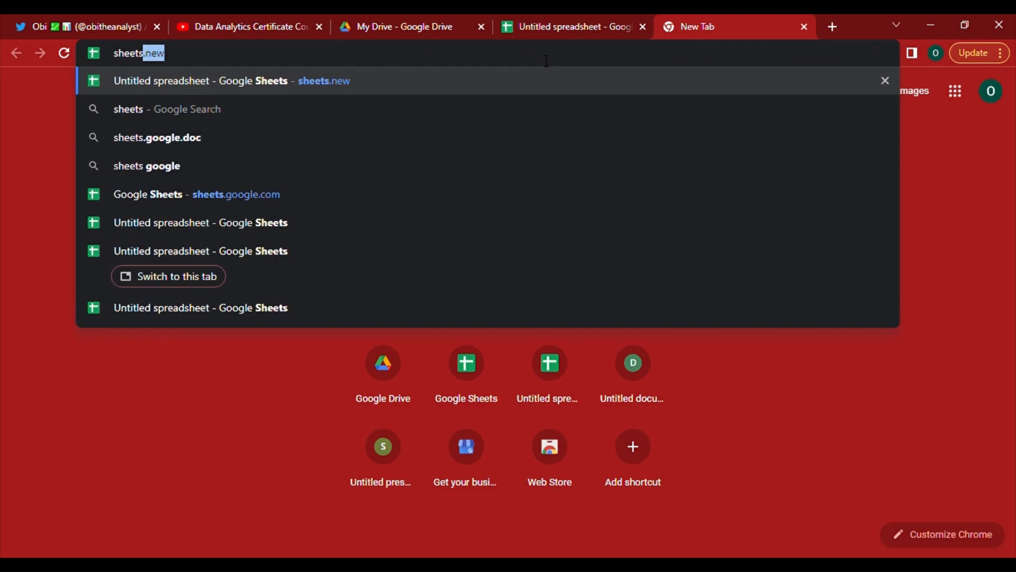
text(.google.com)
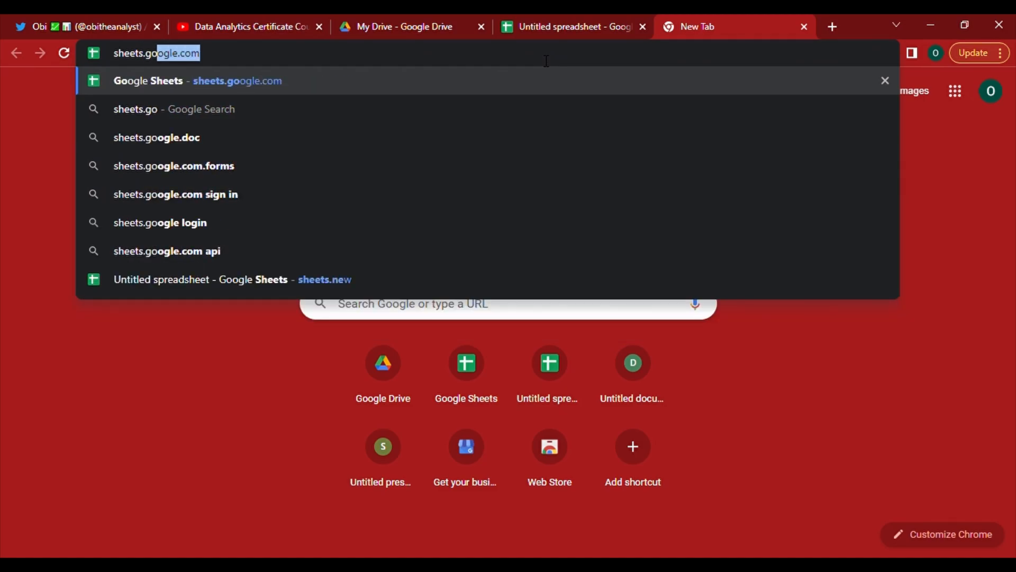
key(Return)
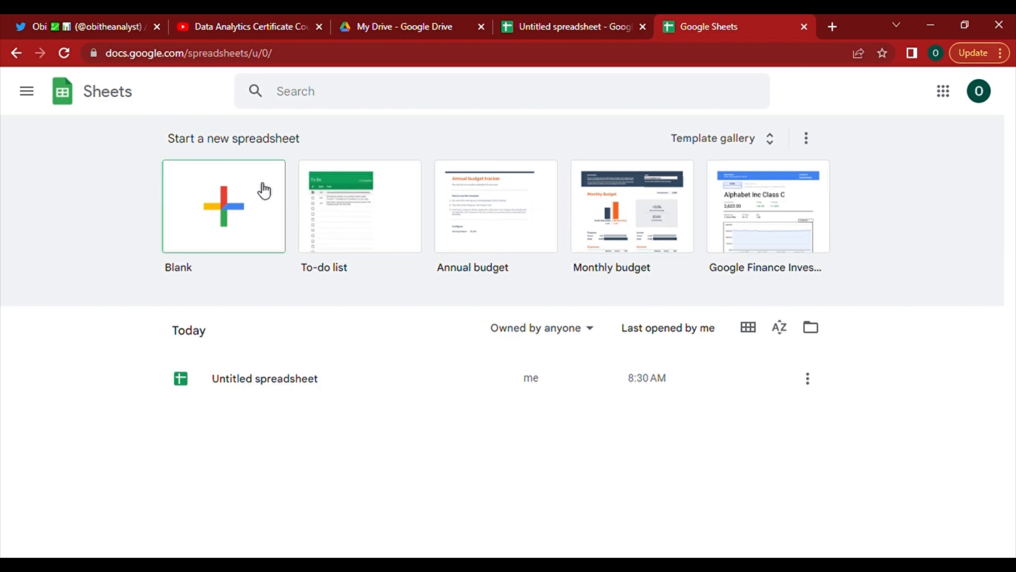
click(239, 189)
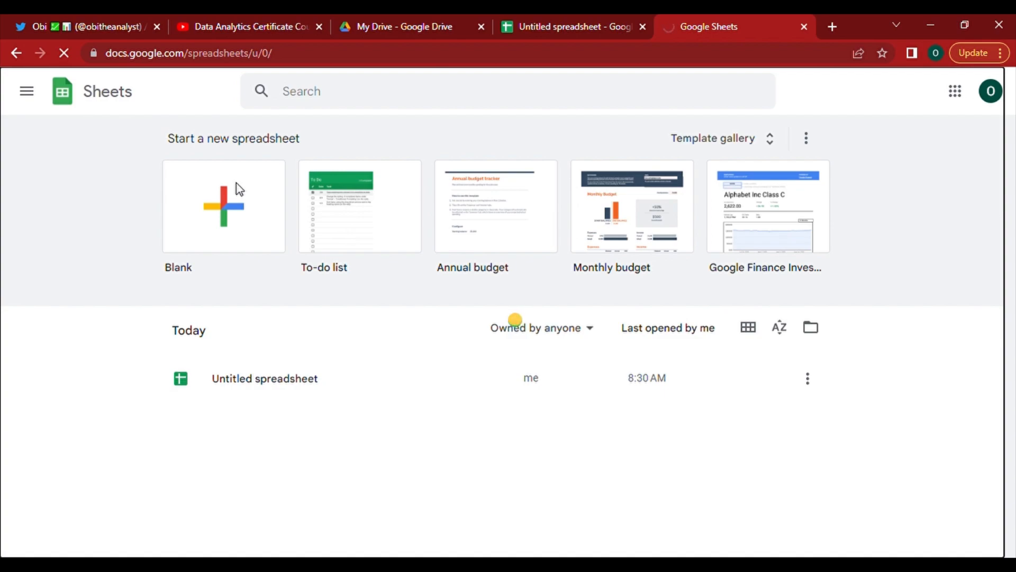
click(642, 26)
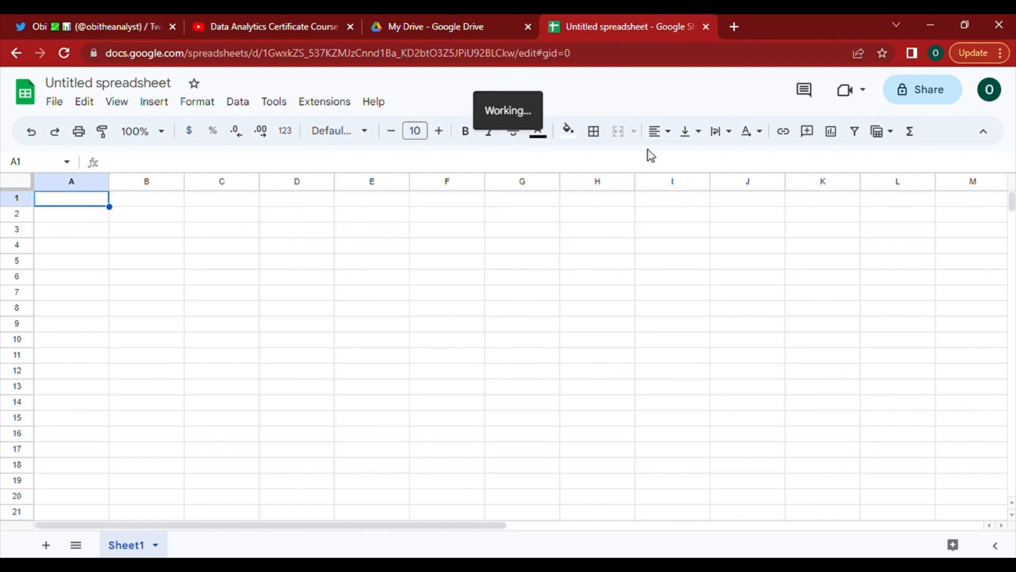
Step: Create another spreadsheet through the sheets.new address in a new browser tab and close the previous spreadsheet's tab
click(733, 27)
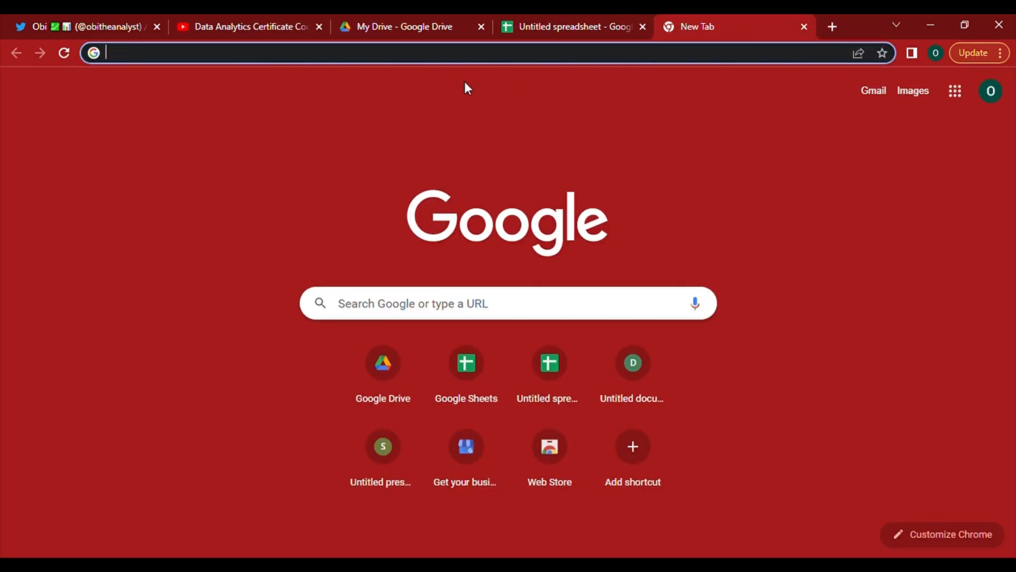
text(shee)
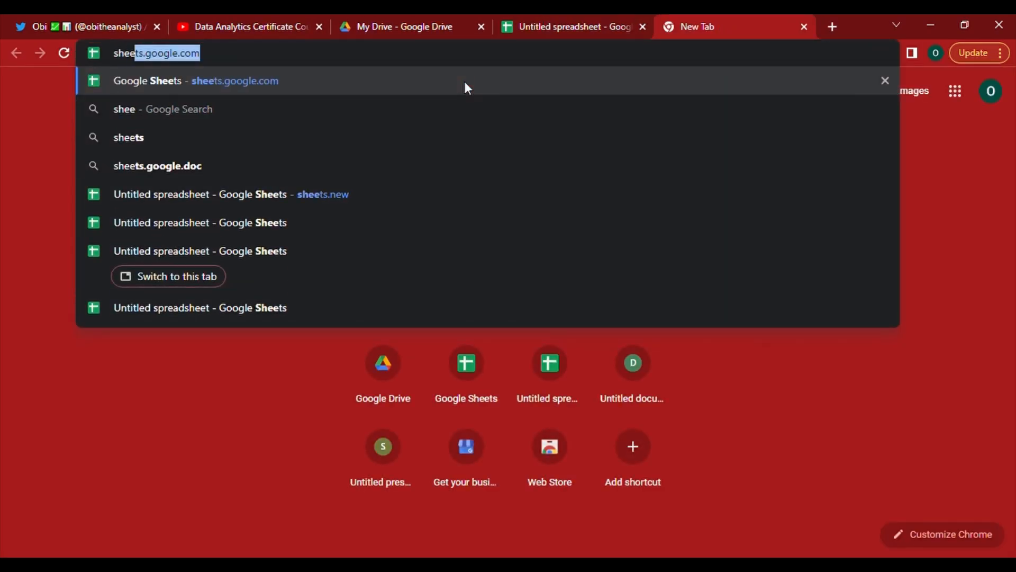
text(ts.n)
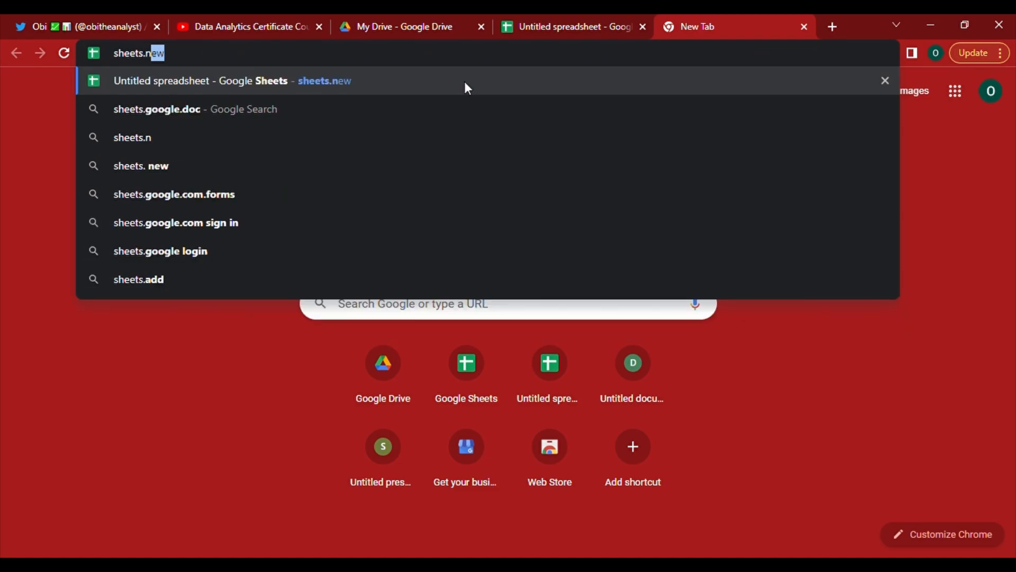
text(ew)
key(Return)
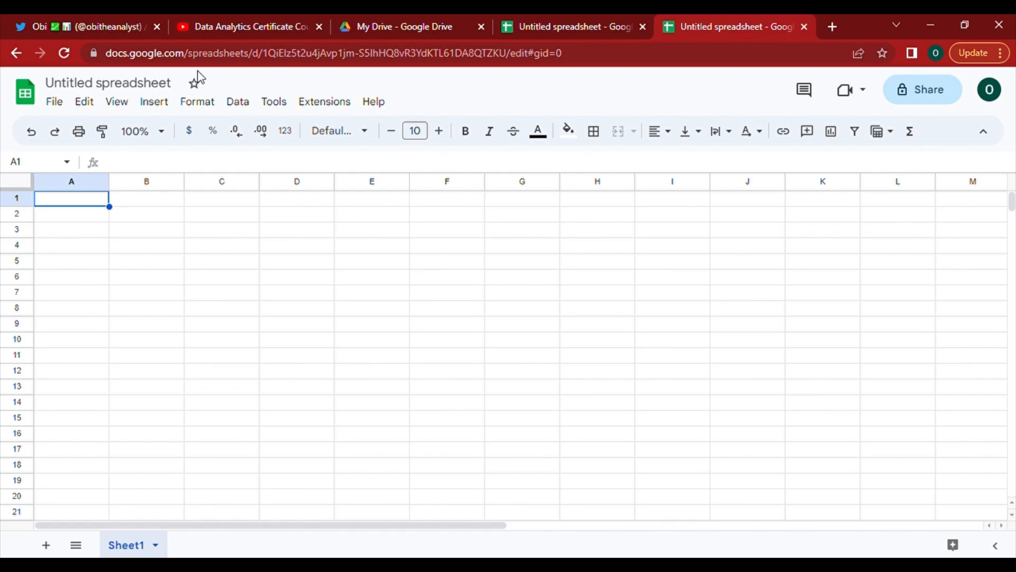
click(643, 26)
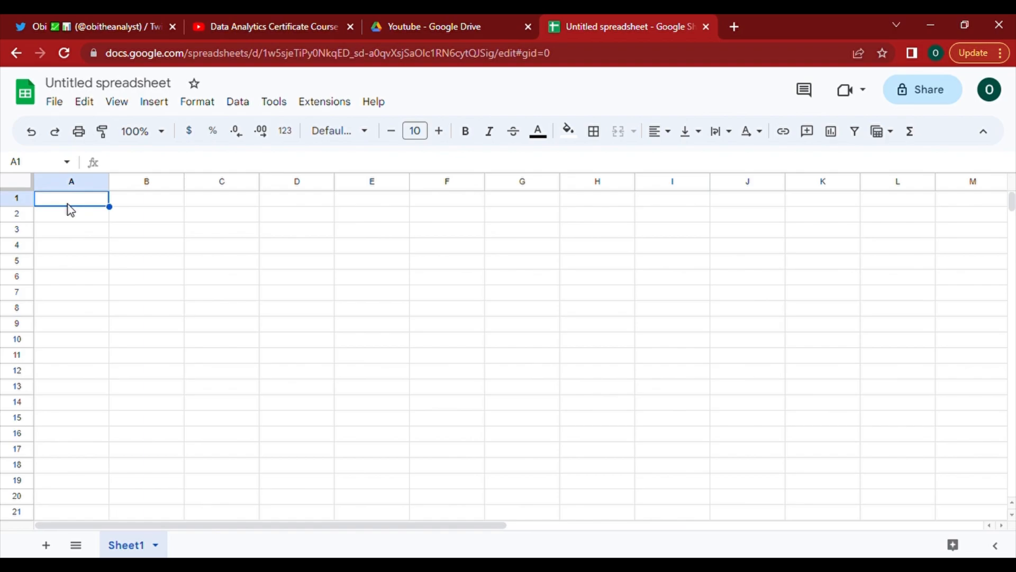
Step: Rename the untitled spreadsheet as "Tutorial Gsheets"
click(147, 93)
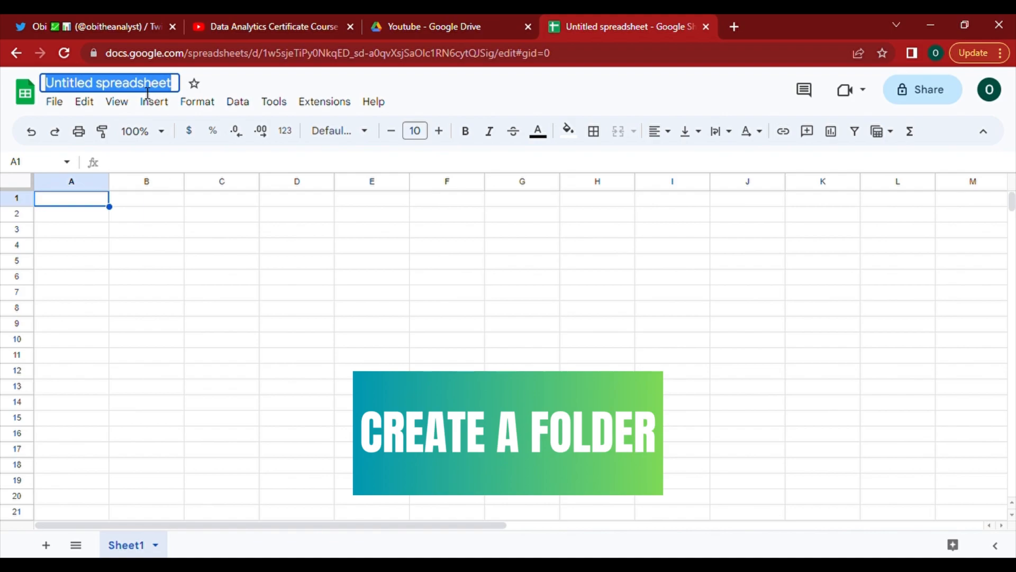
text(Tuto)
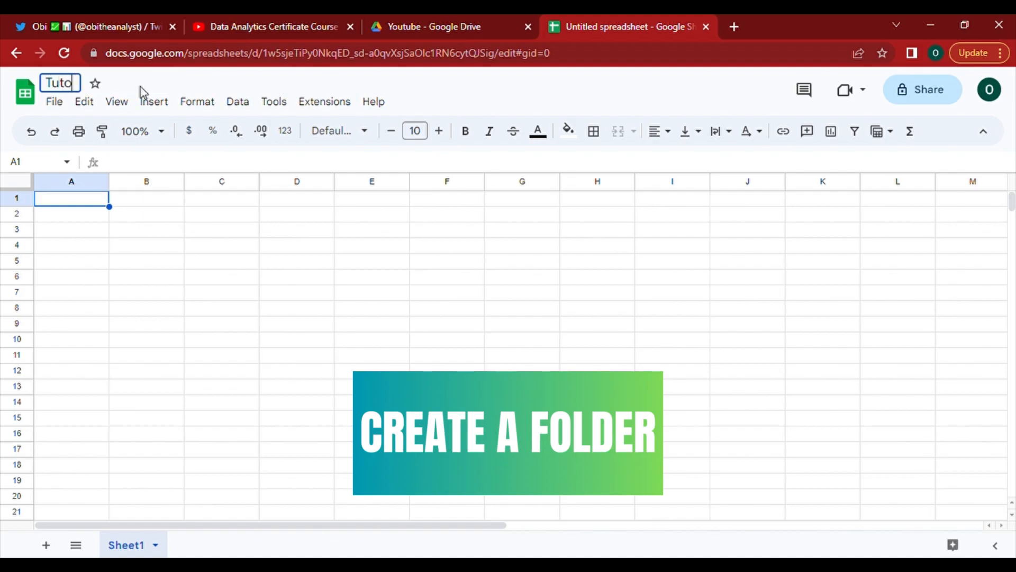
text(rial Gsheets)
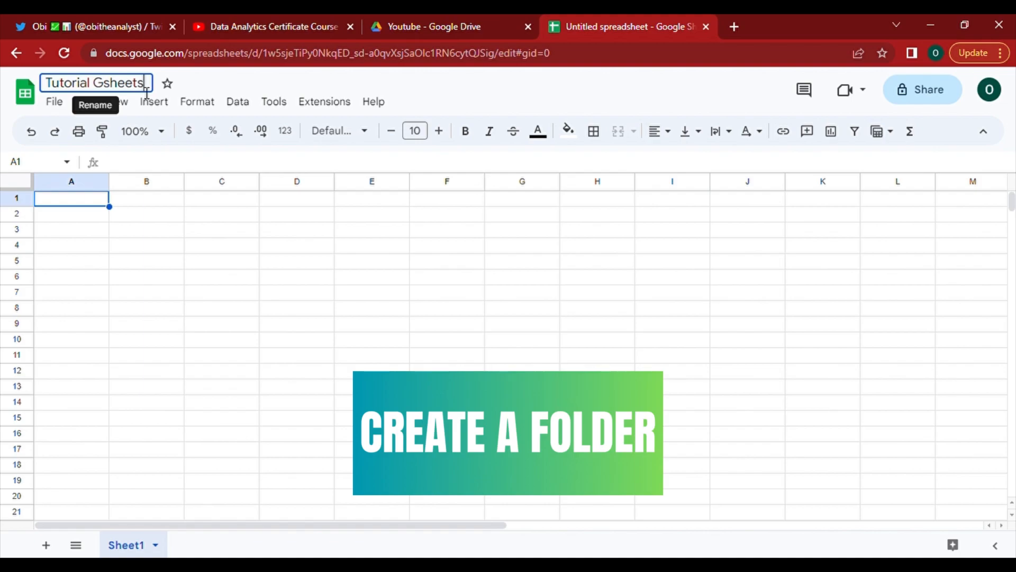
key(Return)
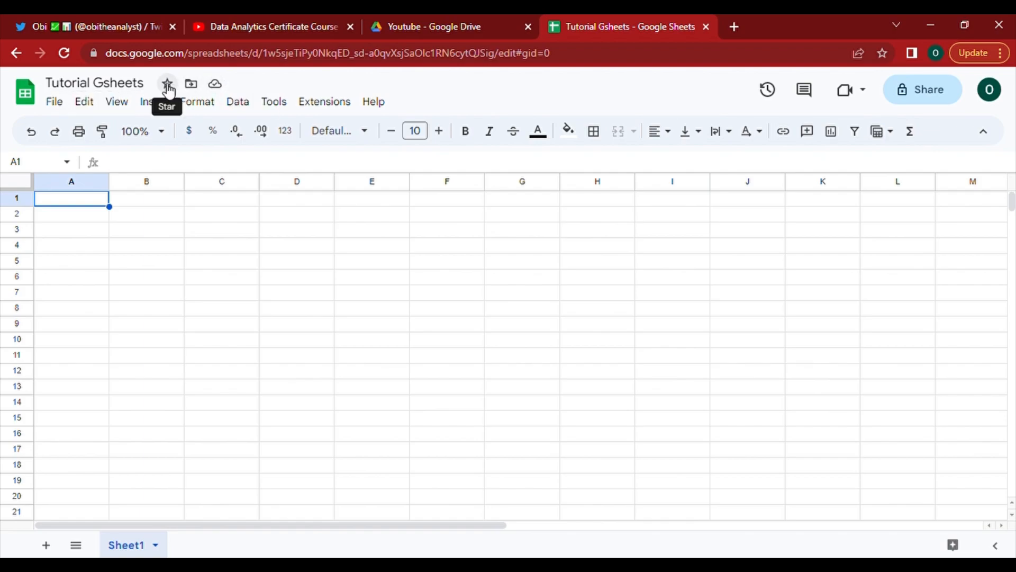
Step: Create a new folder named "Youtube" in My Drive and move the spreadsheet into it
click(196, 89)
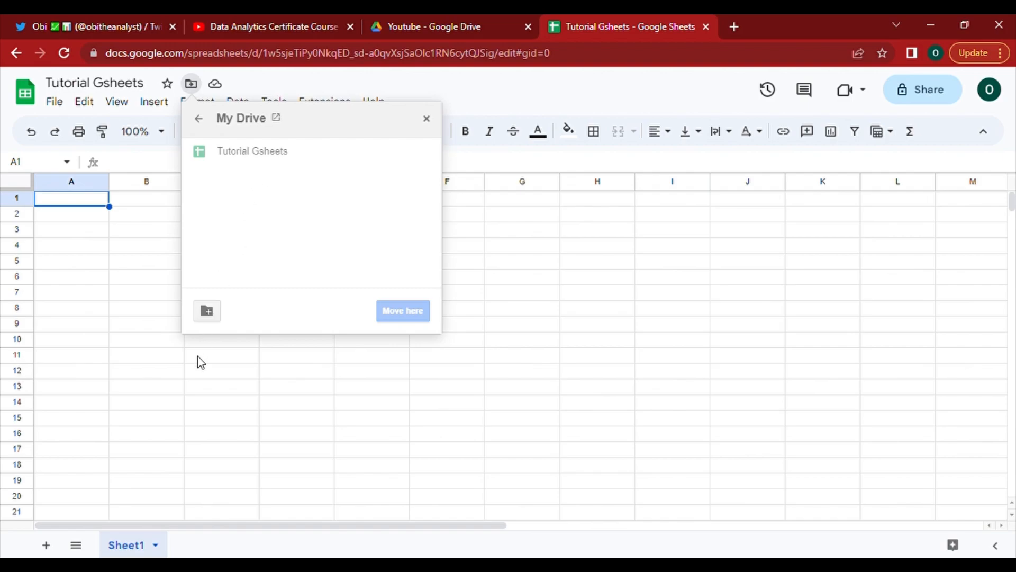
click(207, 312)
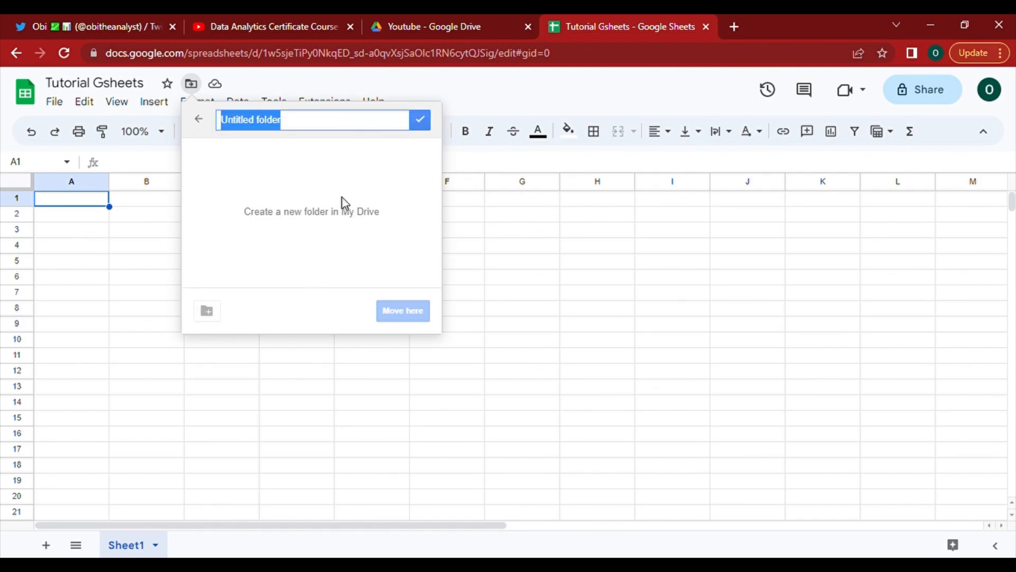
text(Youtube)
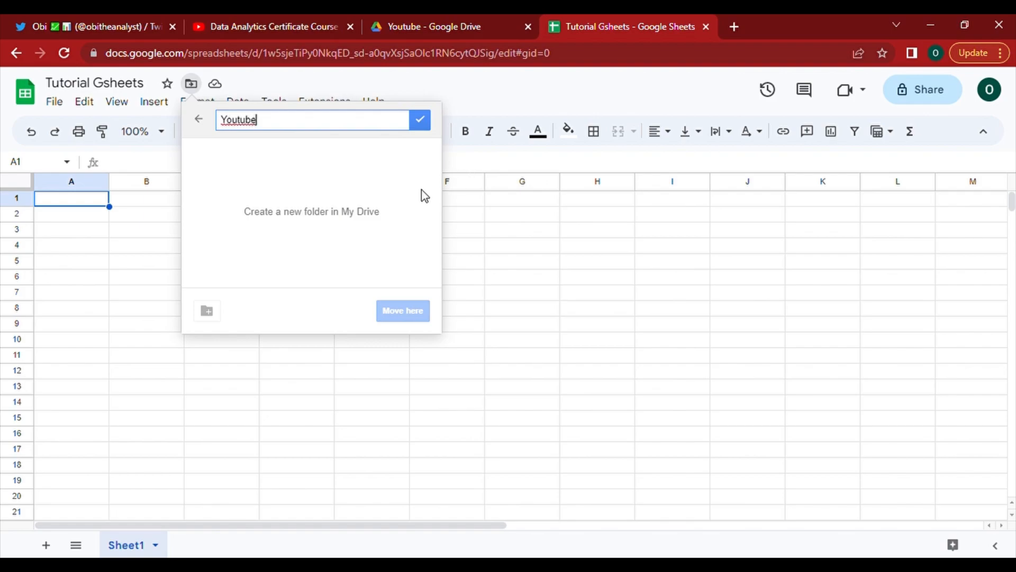
key(Return)
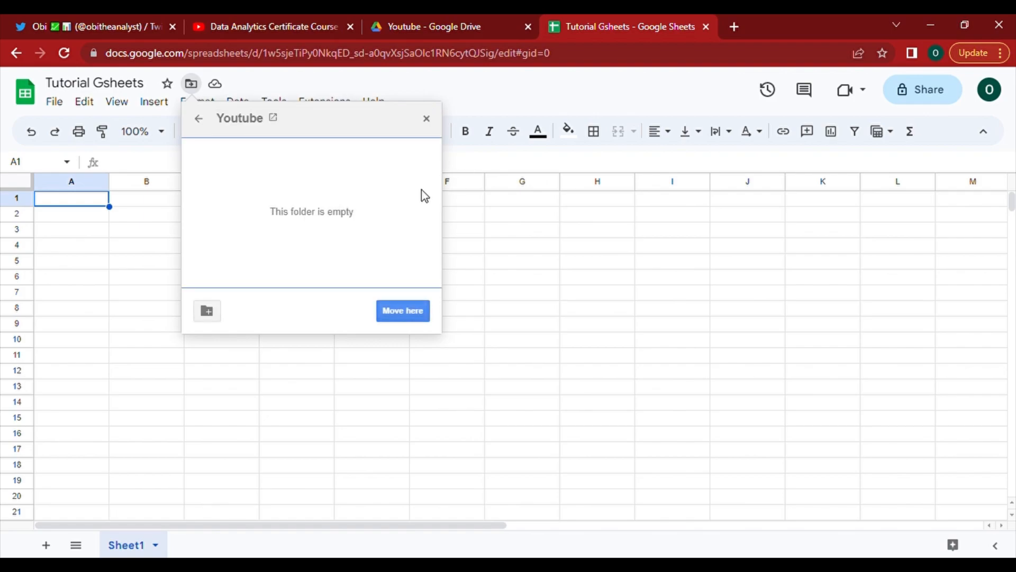
click(405, 312)
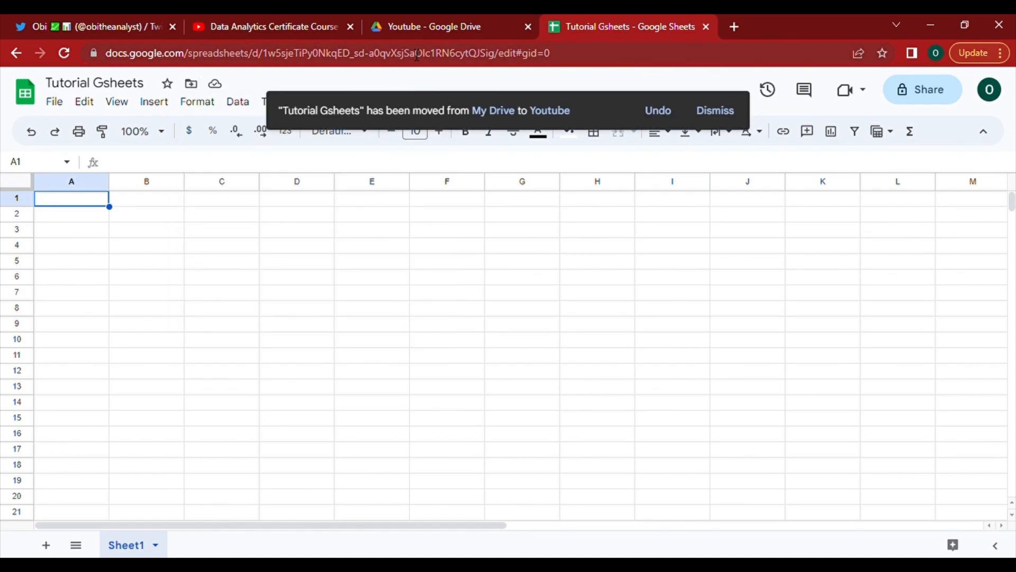
Step: Search Drive for "youtube", open the most recently modified Youtube folder to check its contents, and return to the spreadsheet
click(401, 22)
click(312, 105)
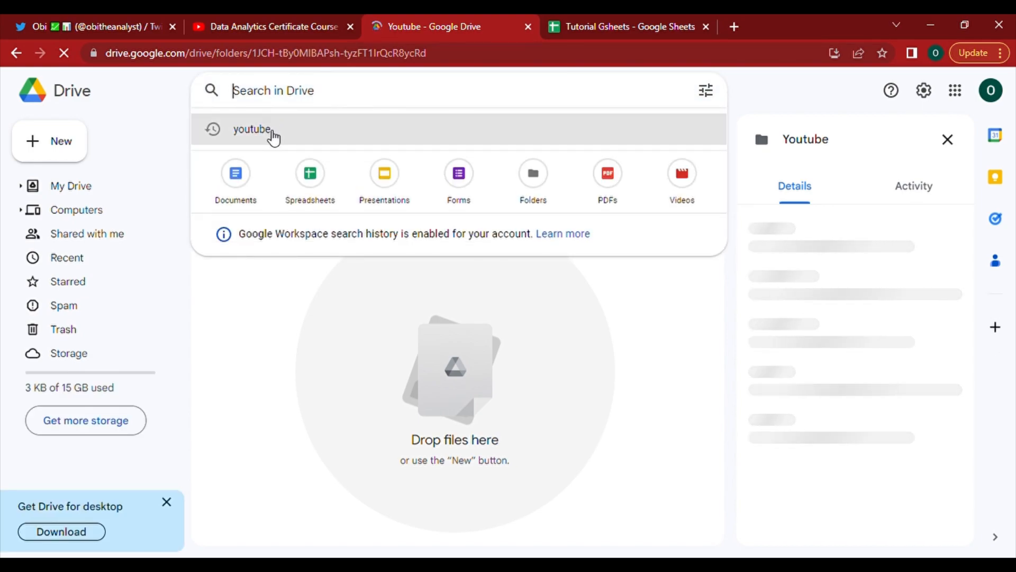
click(271, 135)
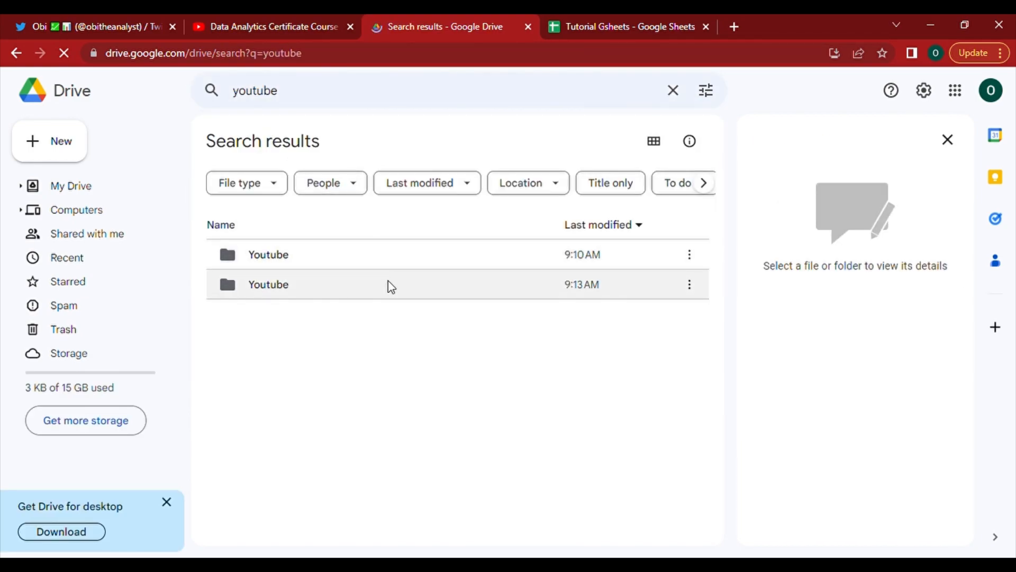
double_click(430, 287)
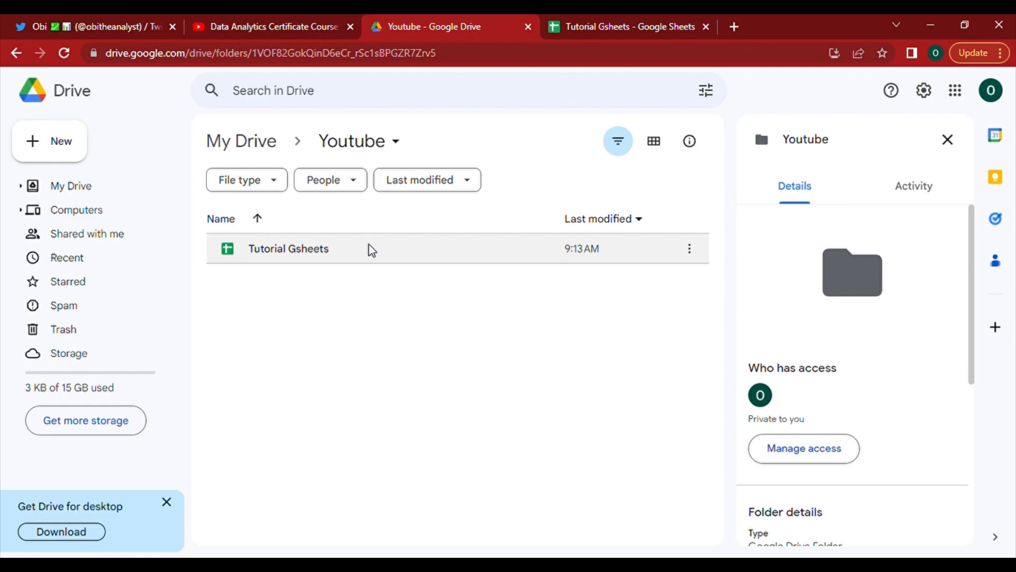
click(606, 23)
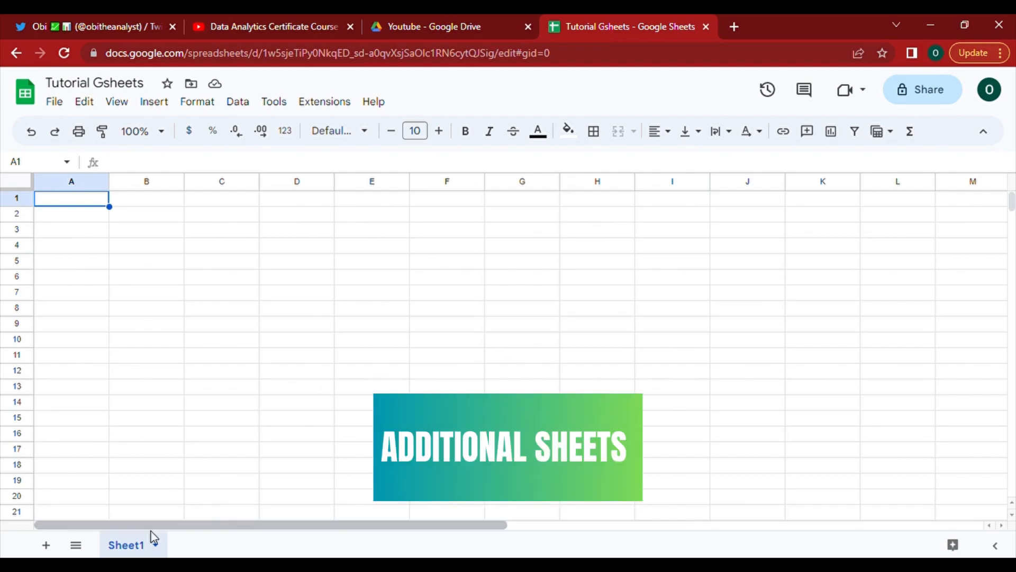
Step: Add three new blank sheets to the spreadsheet after Sheet1
click(49, 546)
click(48, 547)
click(46, 546)
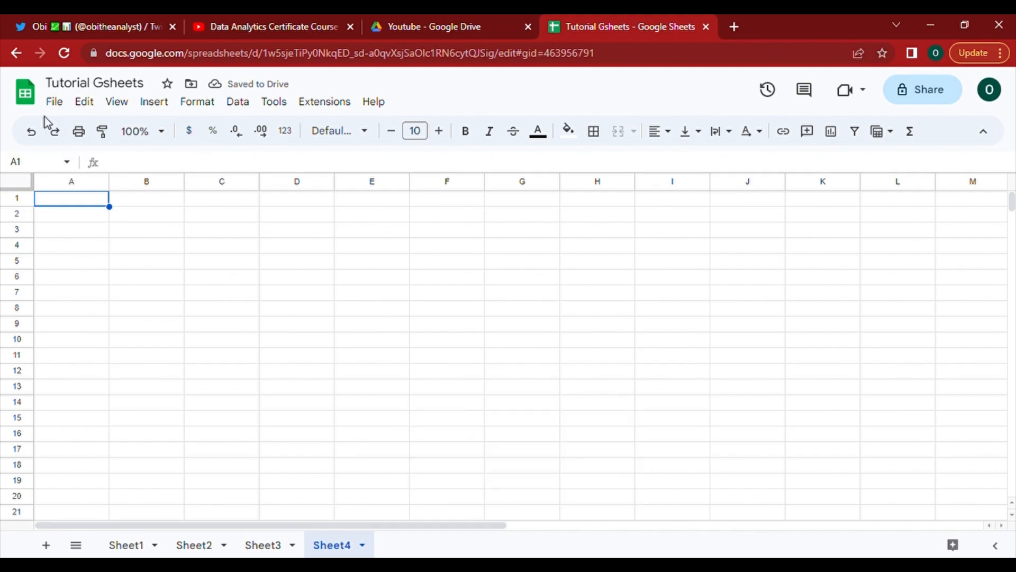
Step: Look through the available file and editing commands, including the sharing, paste special and delete options
click(55, 101)
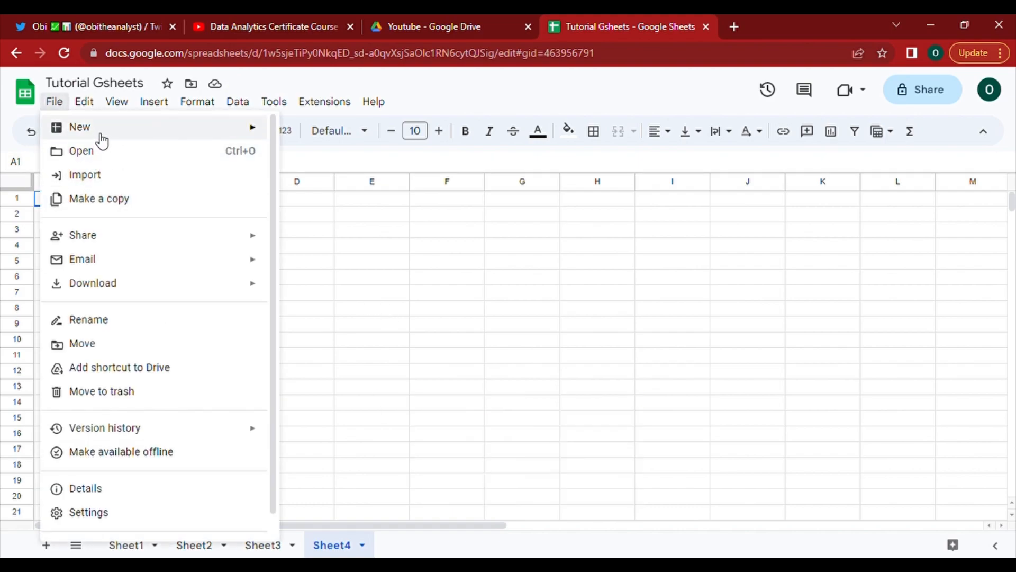
mouse_move(102, 139)
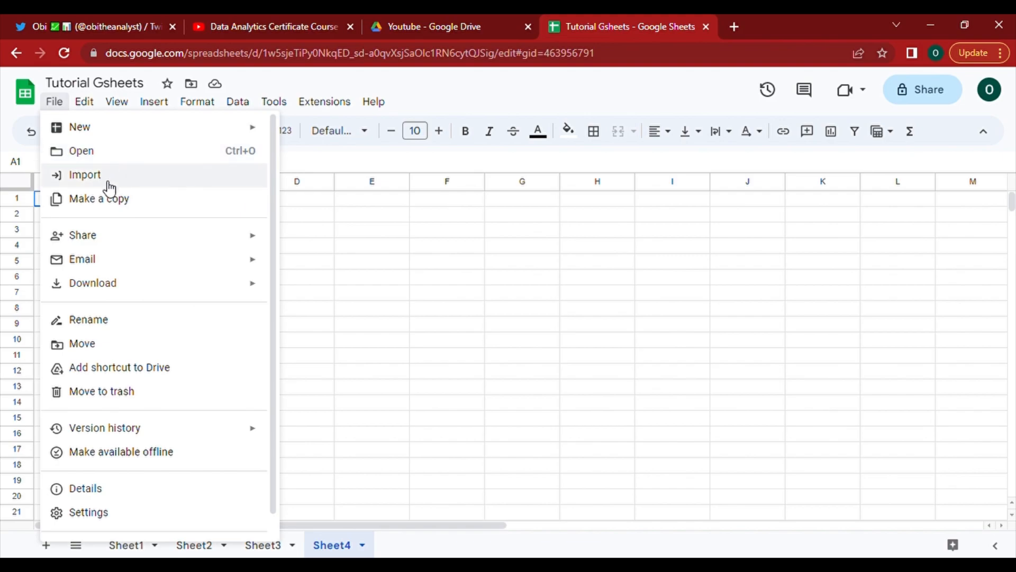
mouse_move(130, 247)
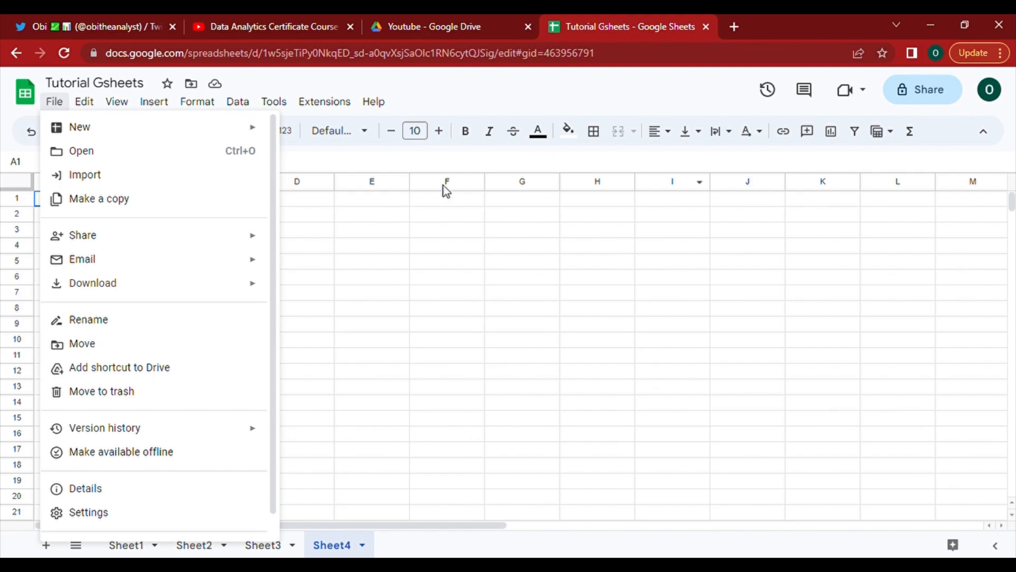
mouse_move(227, 245)
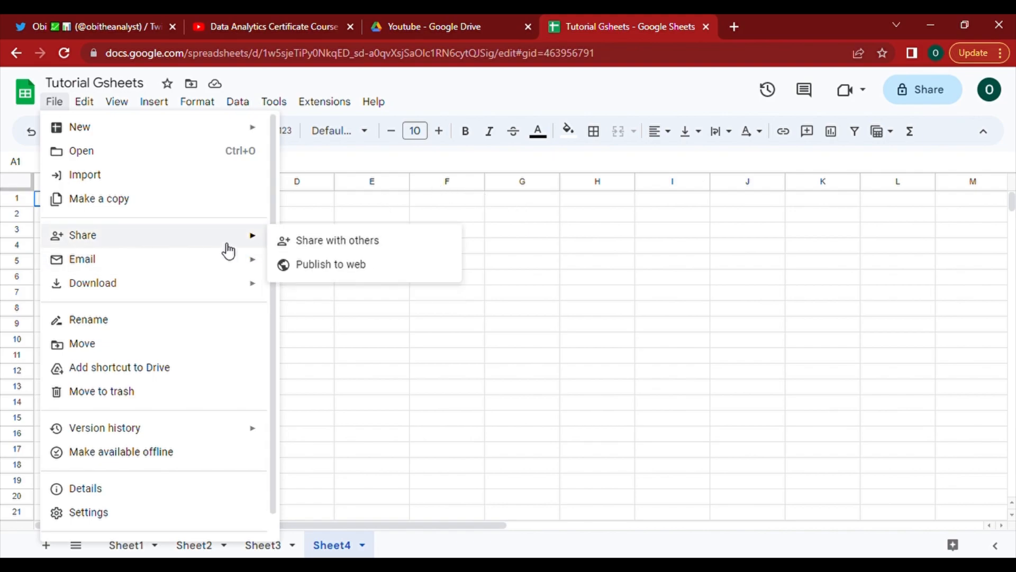
mouse_move(227, 268)
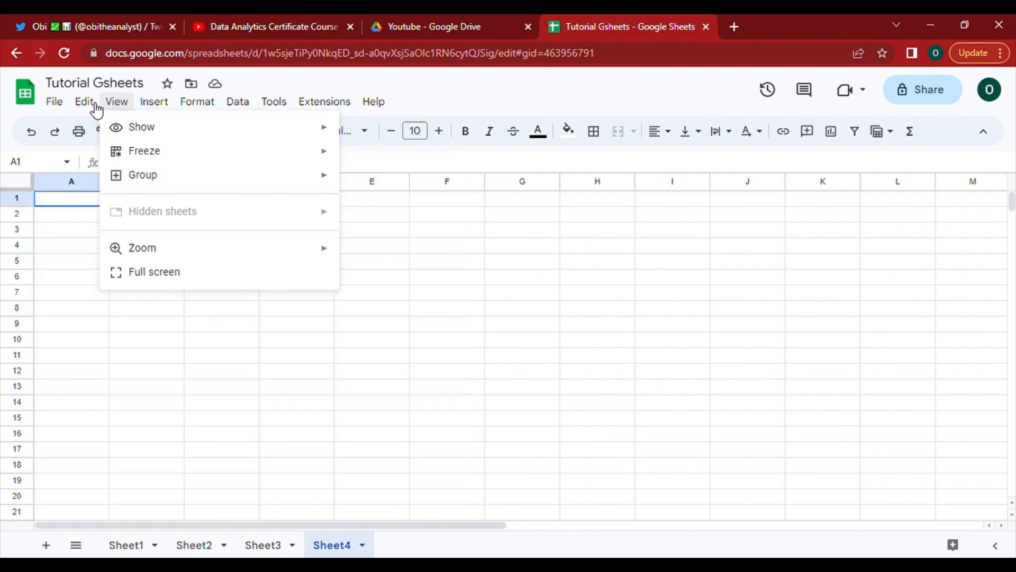
click(94, 108)
click(93, 106)
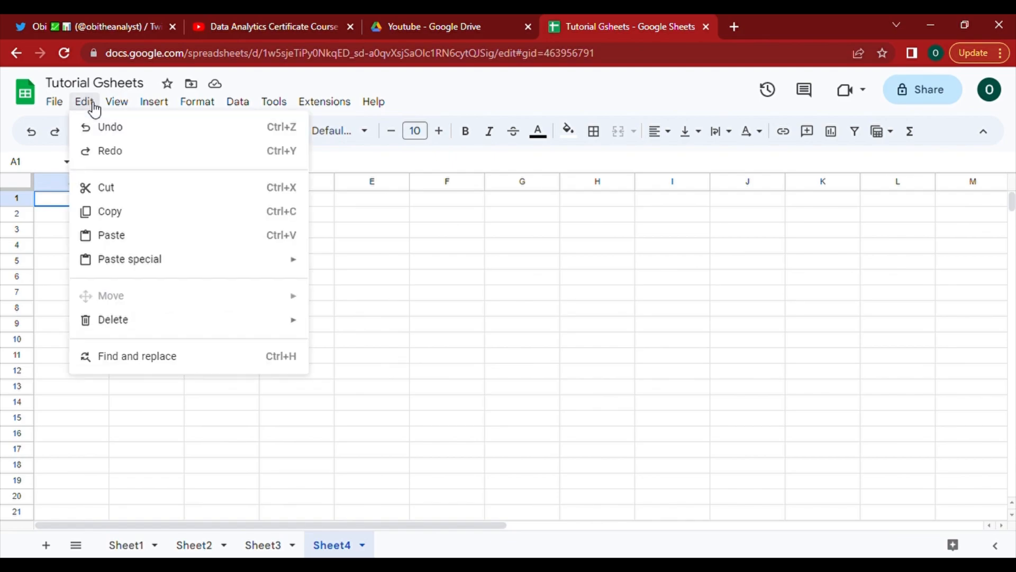
mouse_move(115, 104)
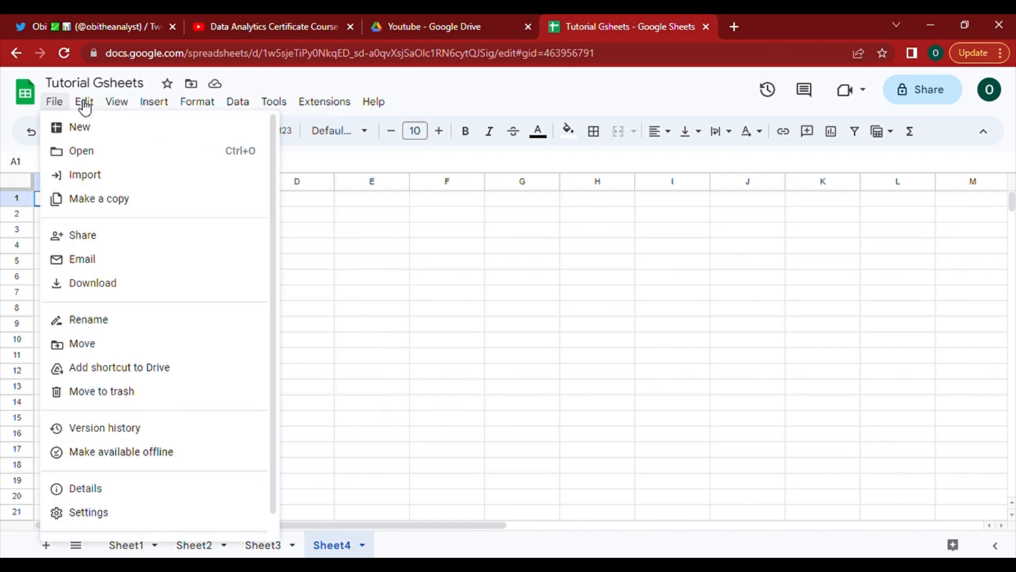
mouse_move(85, 102)
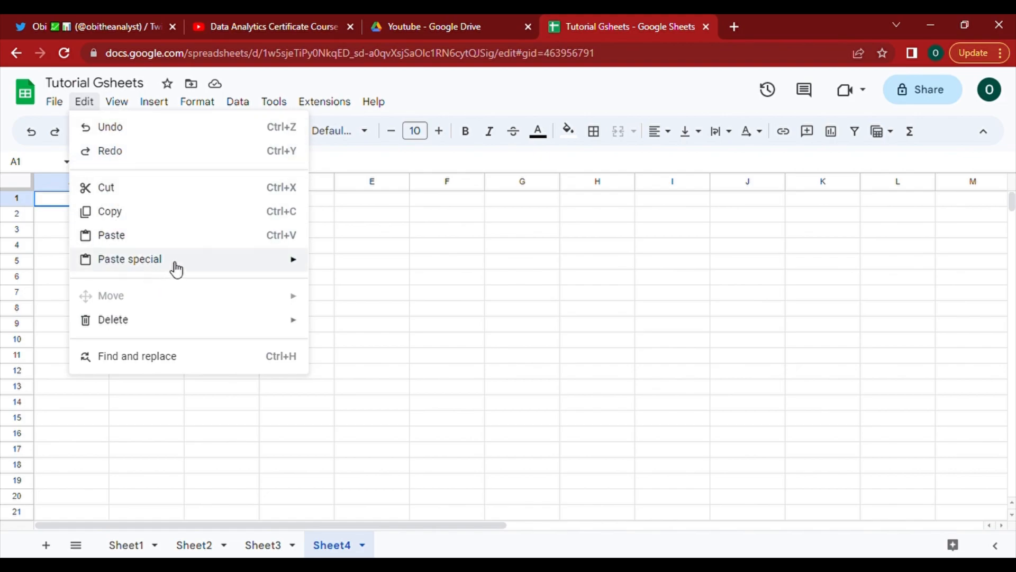
mouse_move(176, 269)
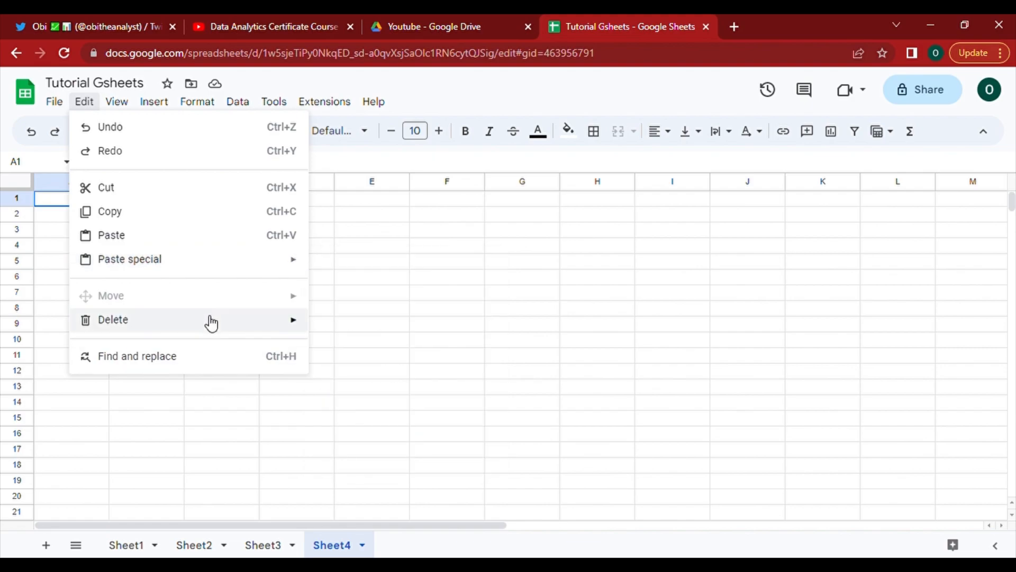
mouse_move(211, 324)
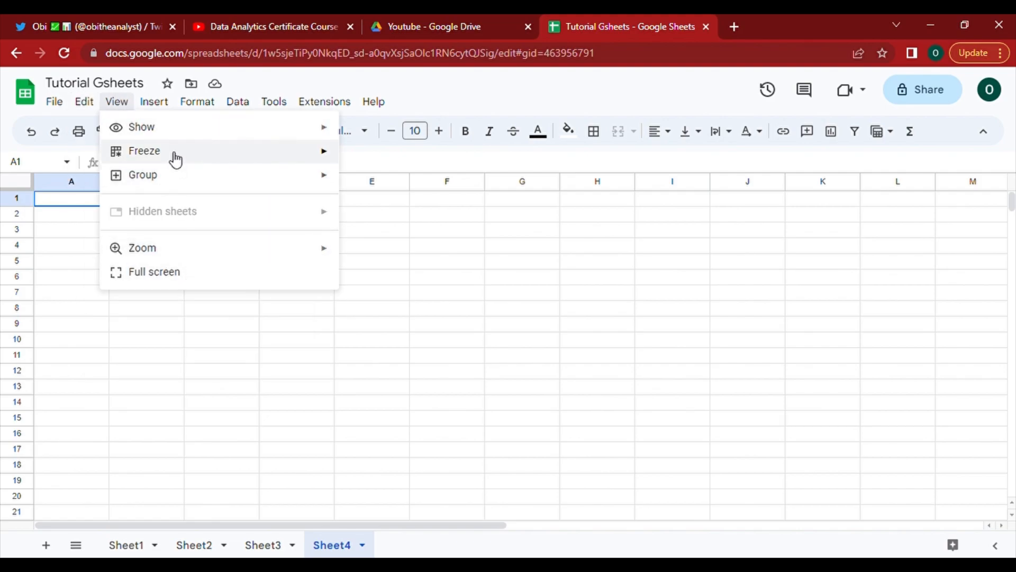
Step: Look through the view, insert, format, tools, extensions and help commands, including the number formats, and return to cell A1
mouse_move(175, 157)
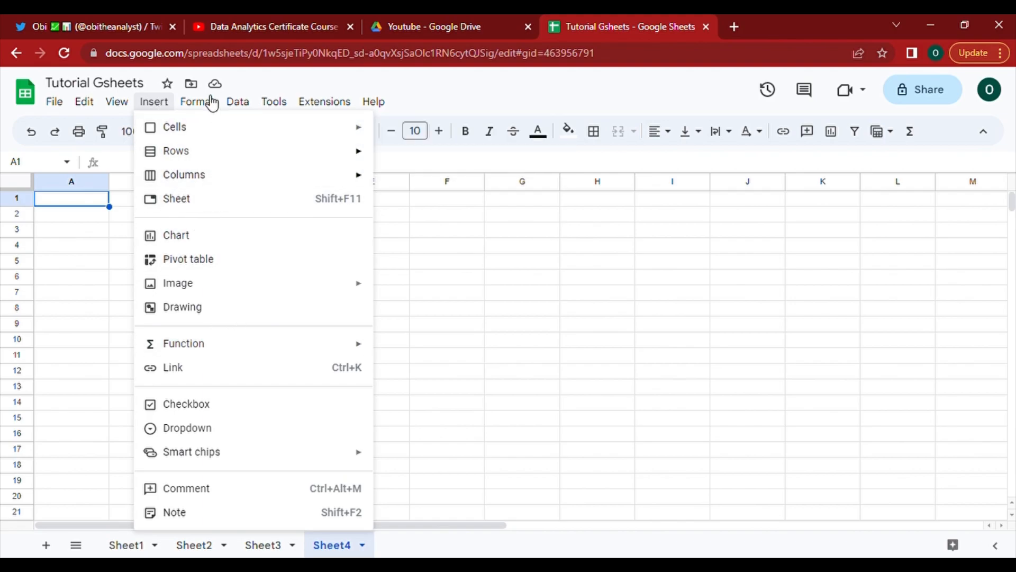
mouse_move(212, 102)
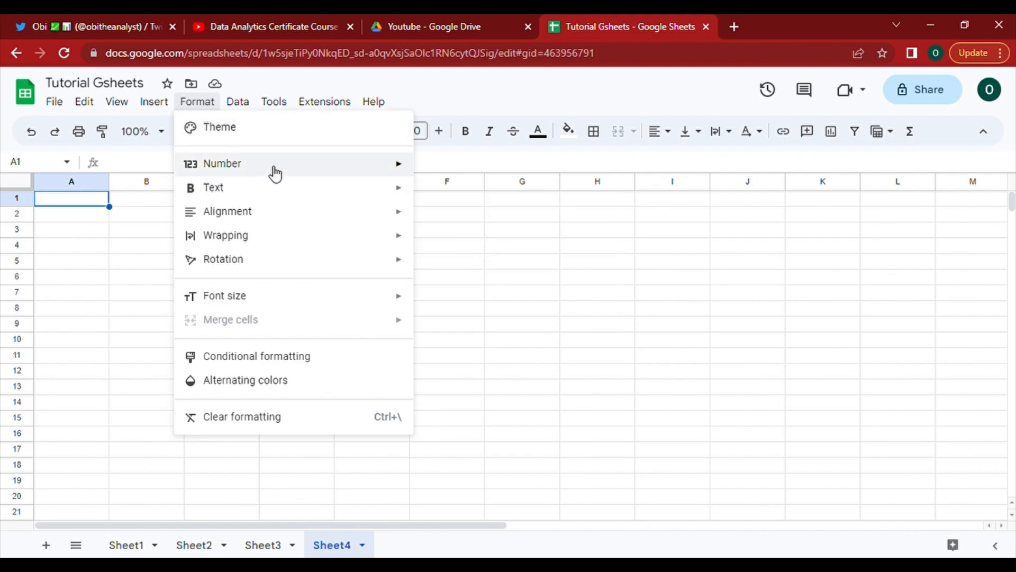
mouse_move(275, 173)
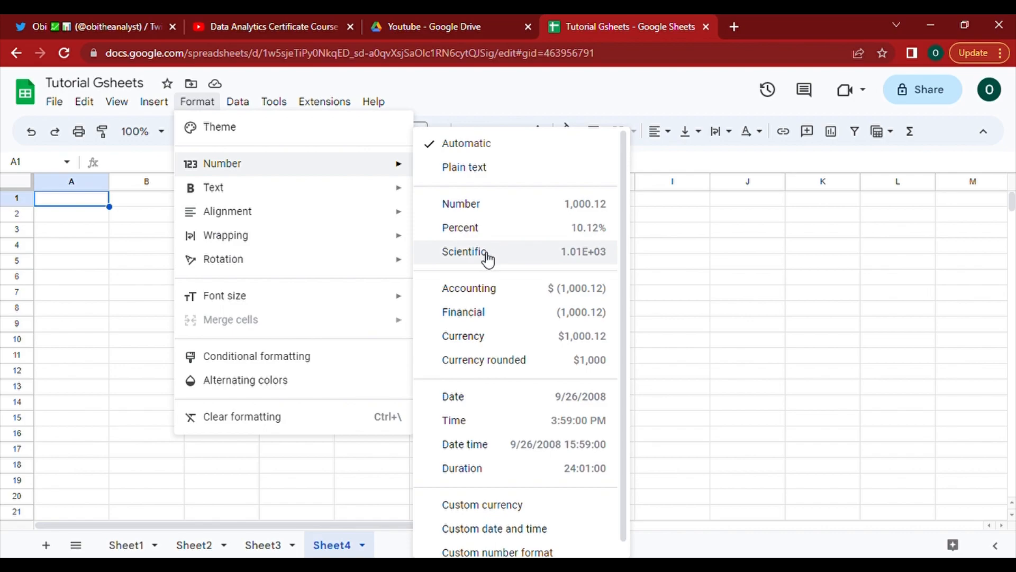
mouse_move(246, 103)
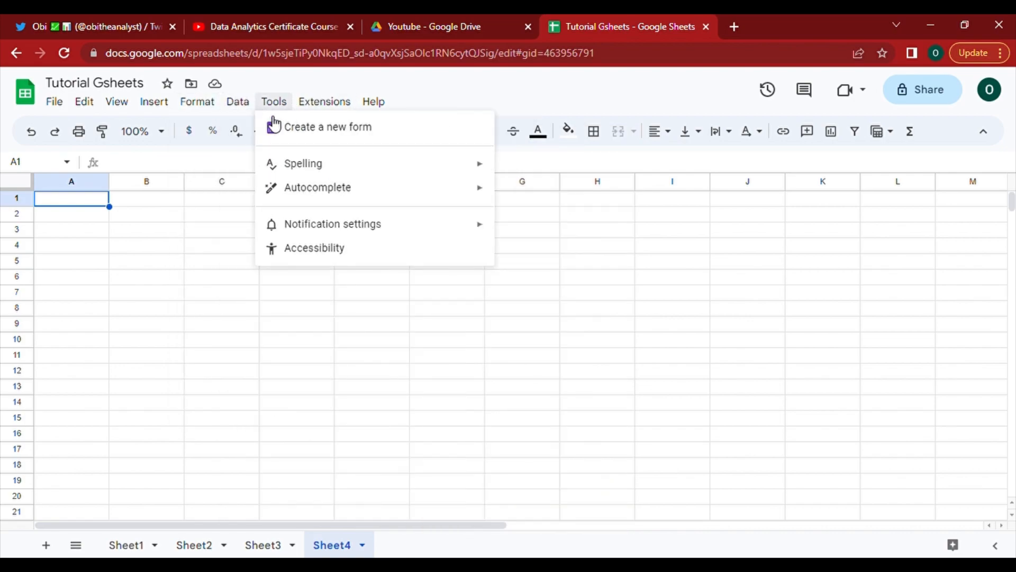
mouse_move(261, 136)
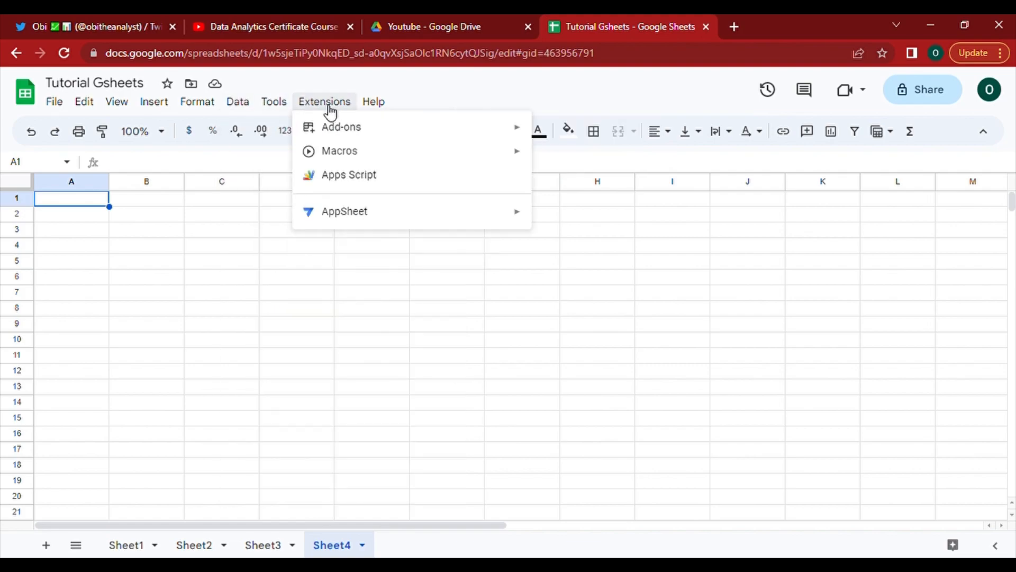
mouse_move(377, 116)
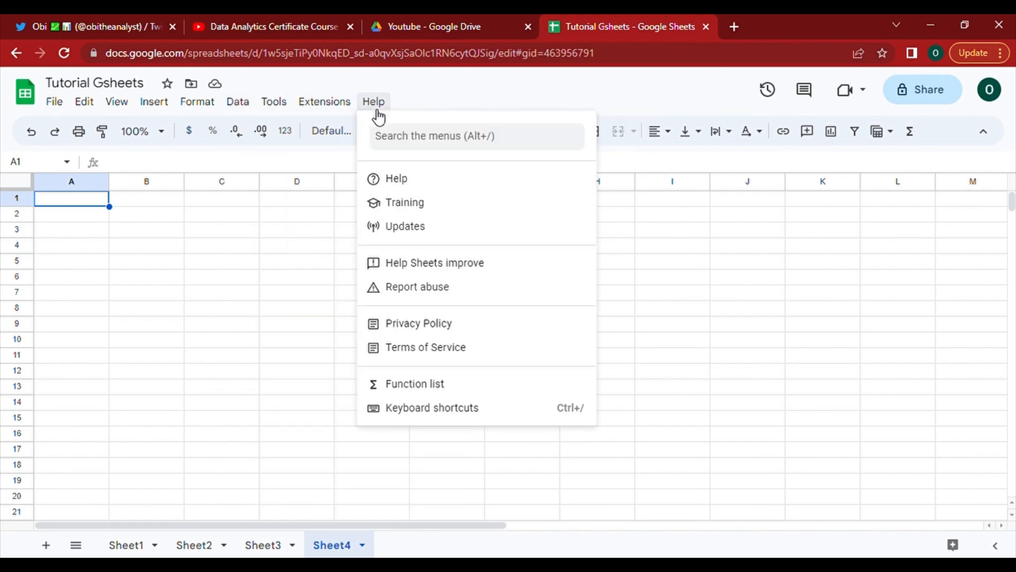
click(186, 310)
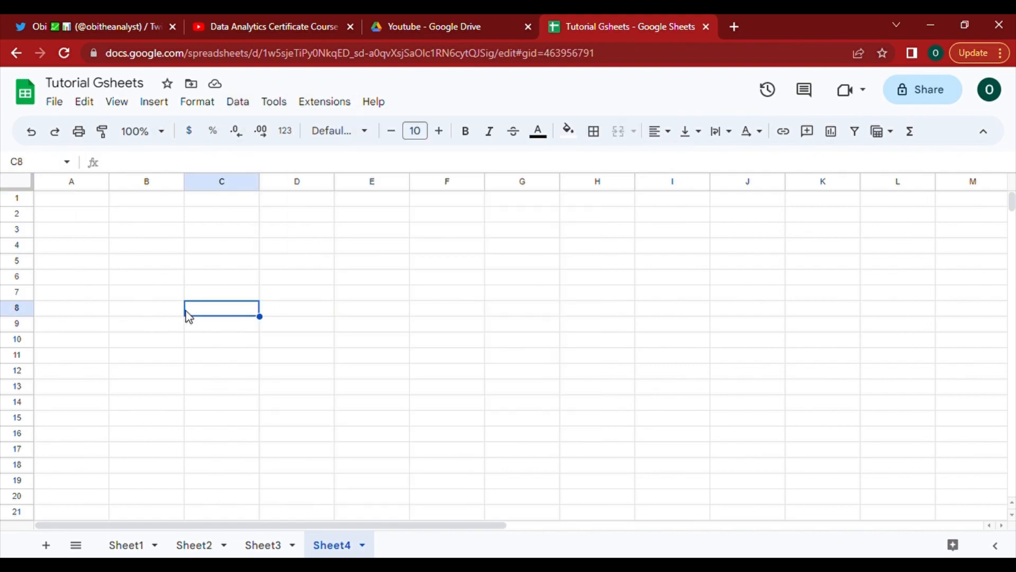
click(75, 201)
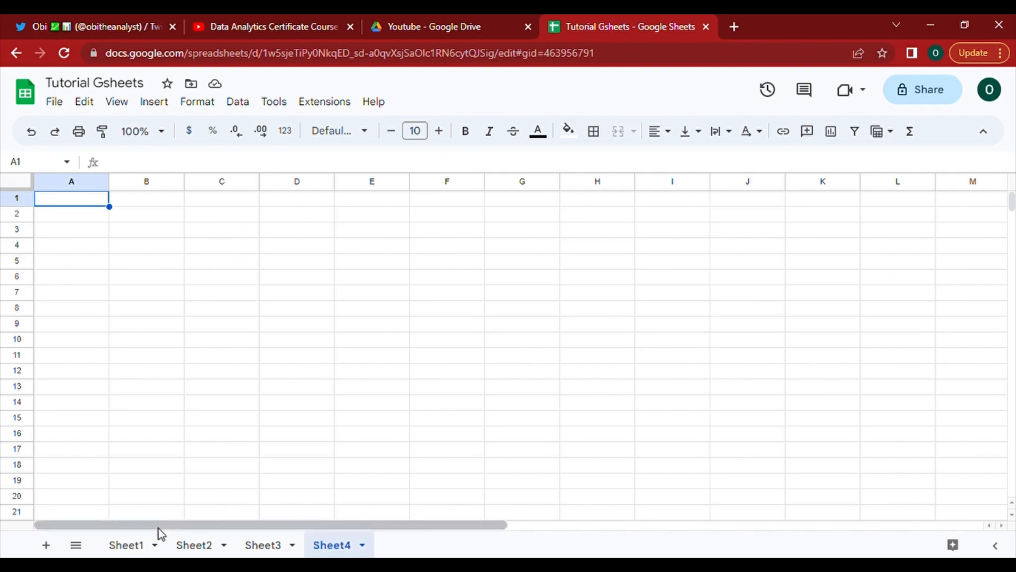
Step: Rename Sheet1 as "Budget Summary"
click(136, 548)
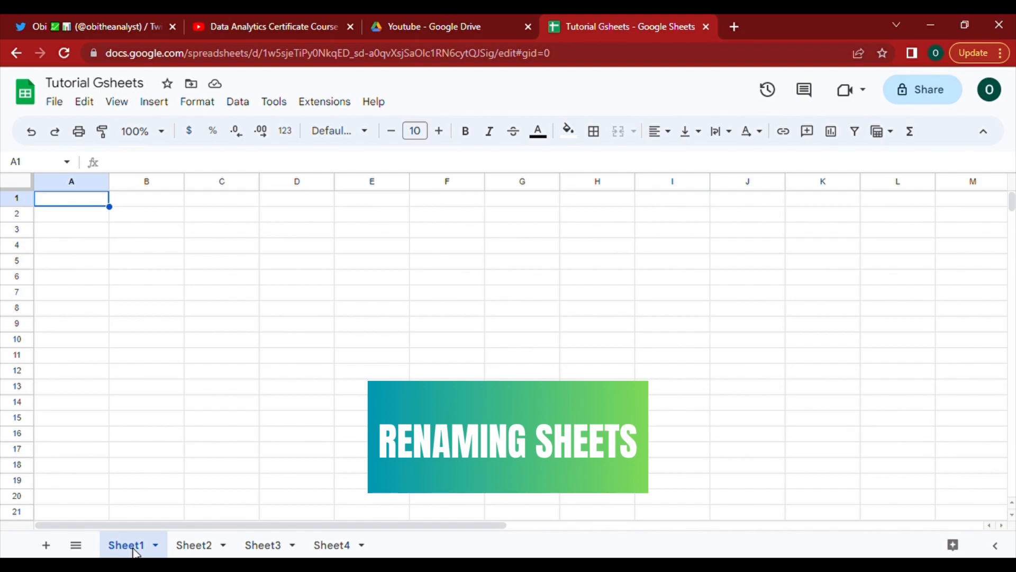
double_click(136, 550)
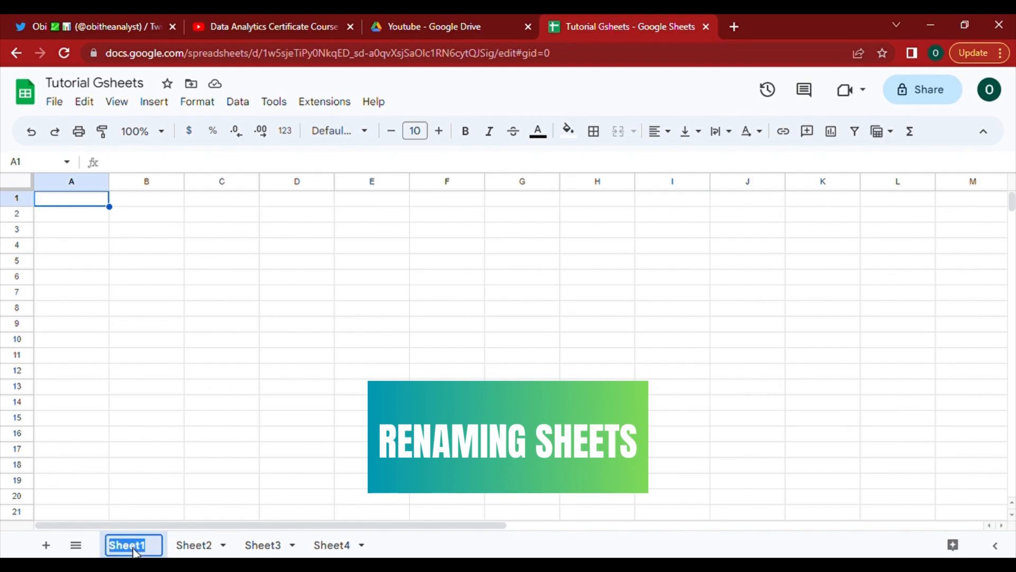
text(Bu)
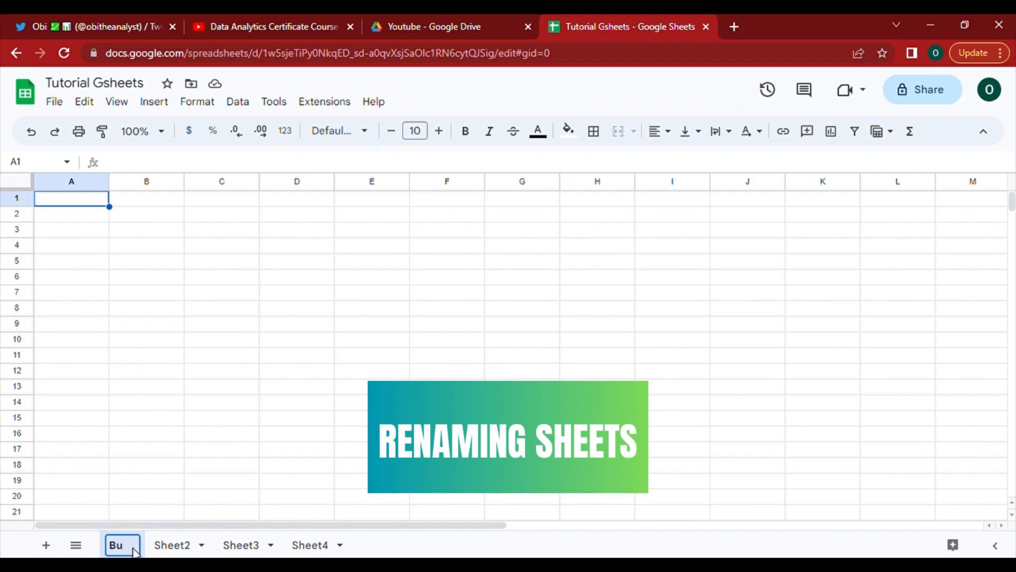
text(dget )
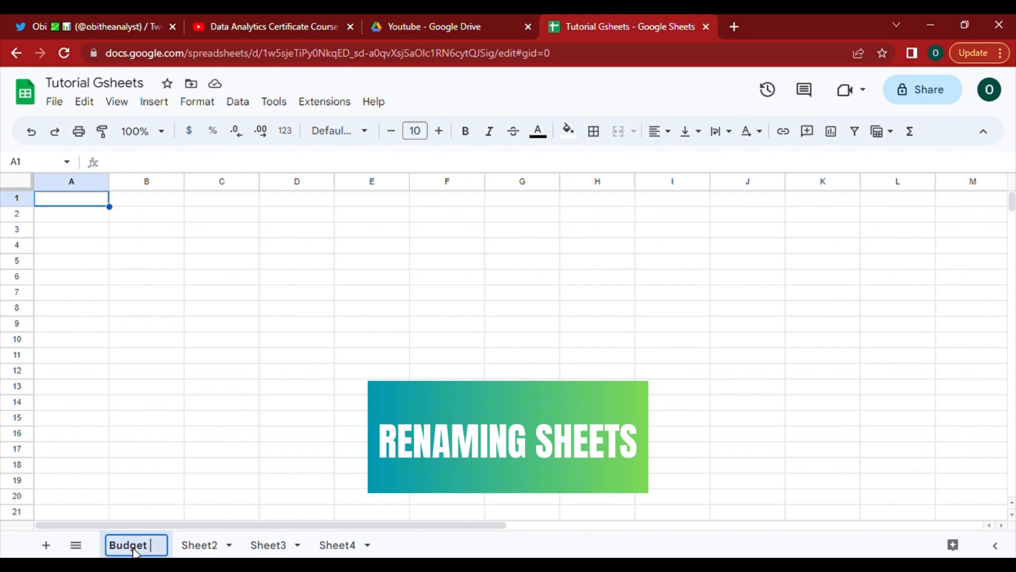
text(Summary)
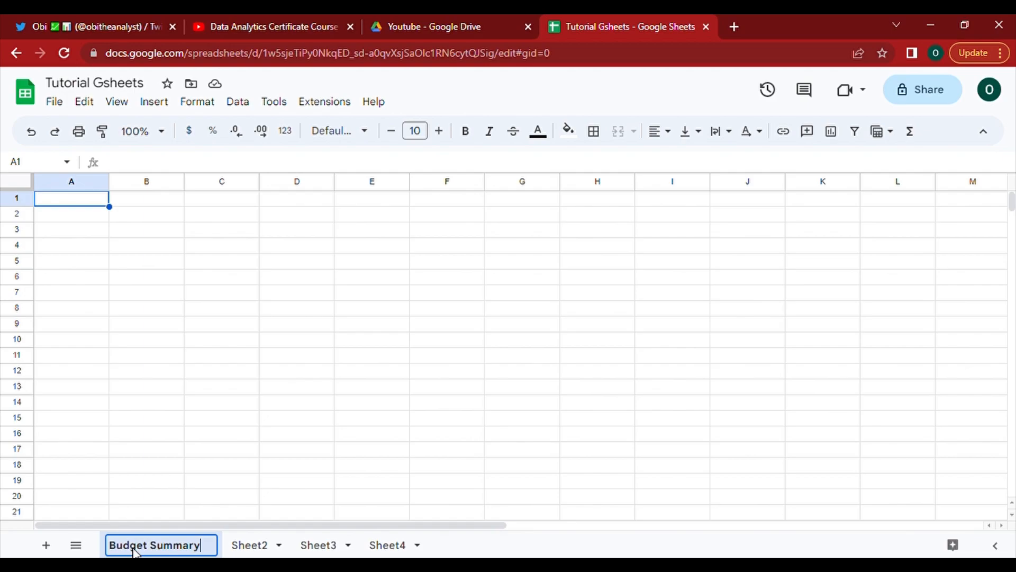
key(Return)
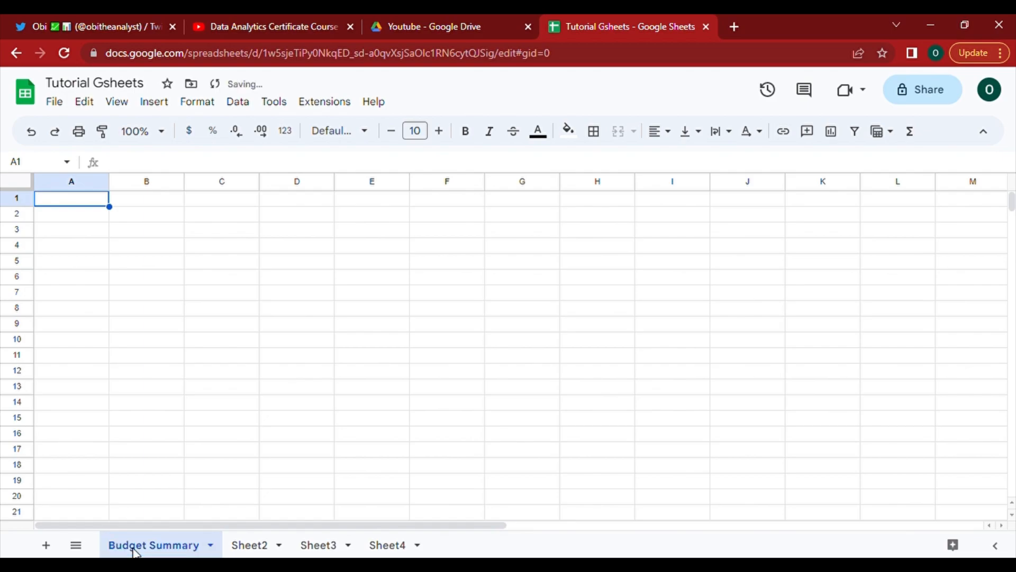
Step: Rename Sheet2 as "January"
right_click(244, 546)
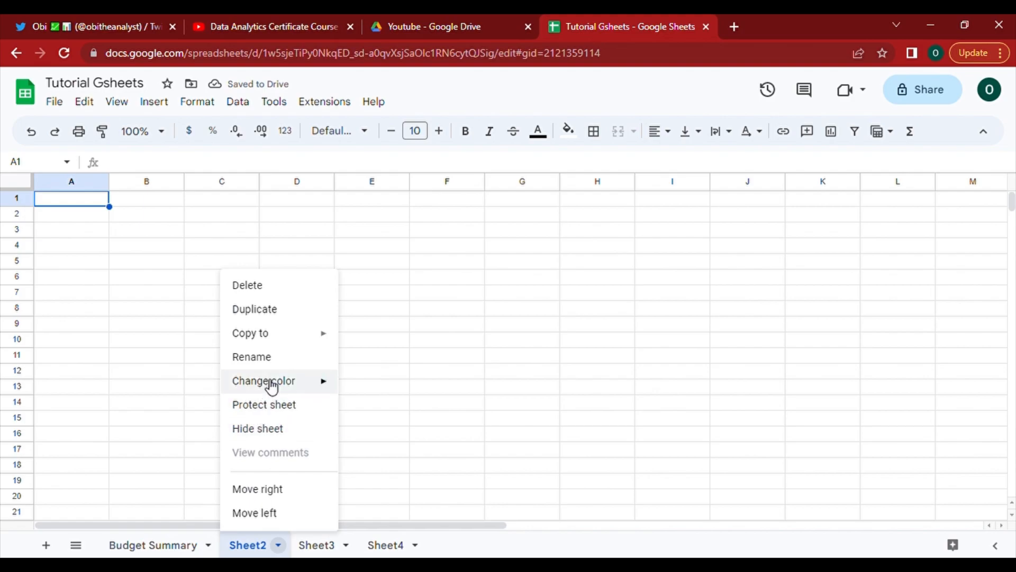
click(280, 360)
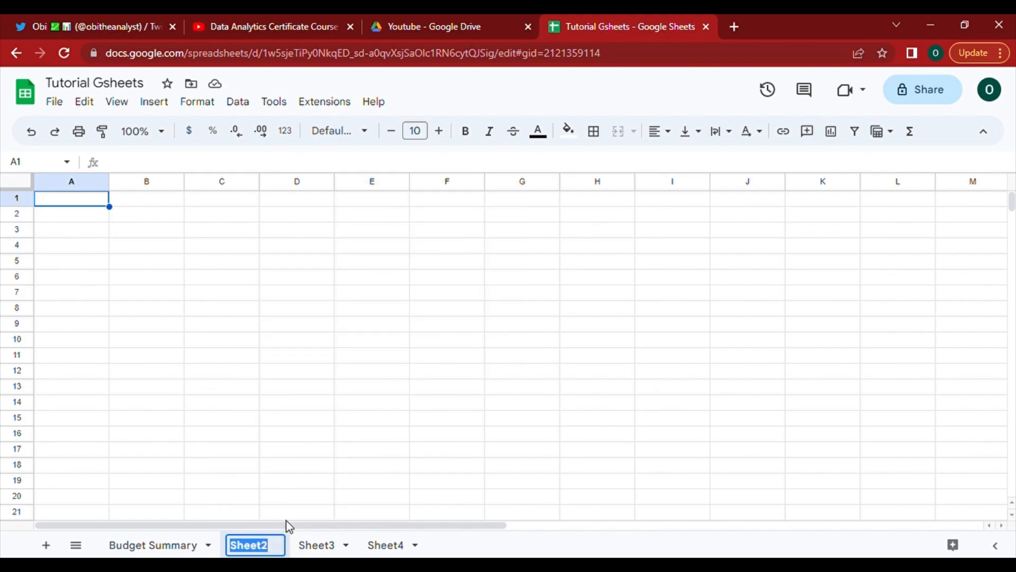
text(January)
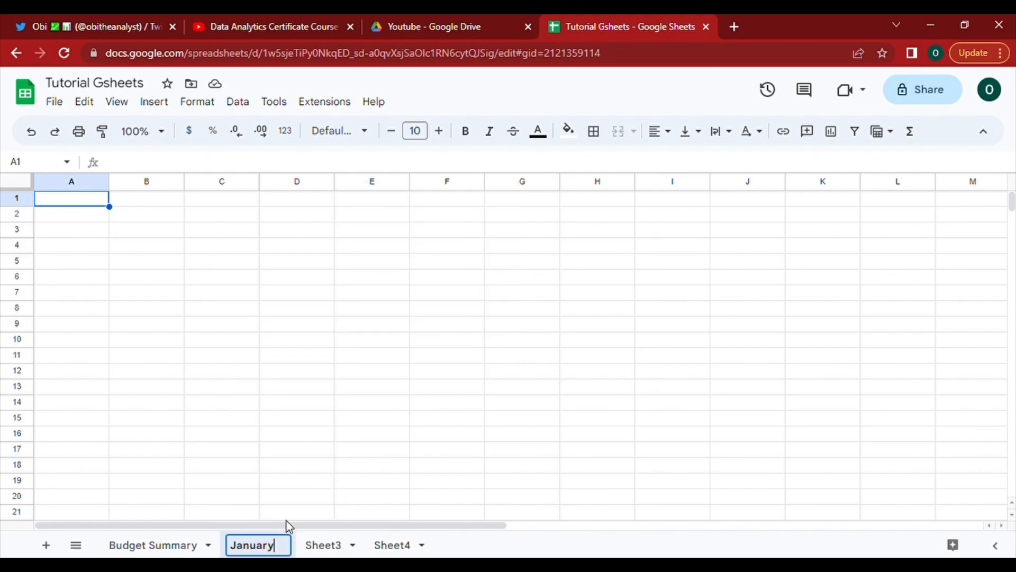
key(Return)
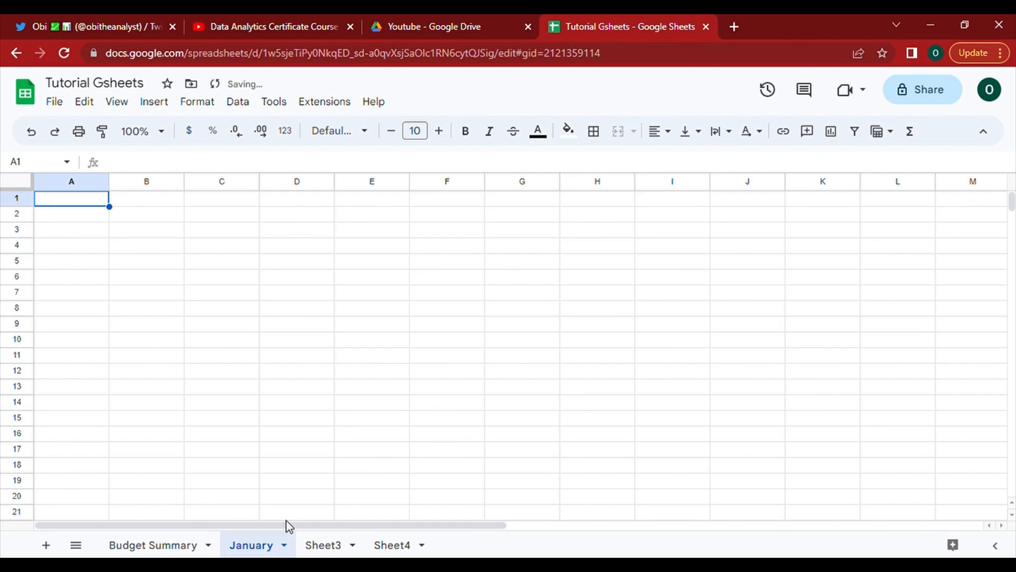
Step: Rename Sheet3 as "February"
double_click(338, 547)
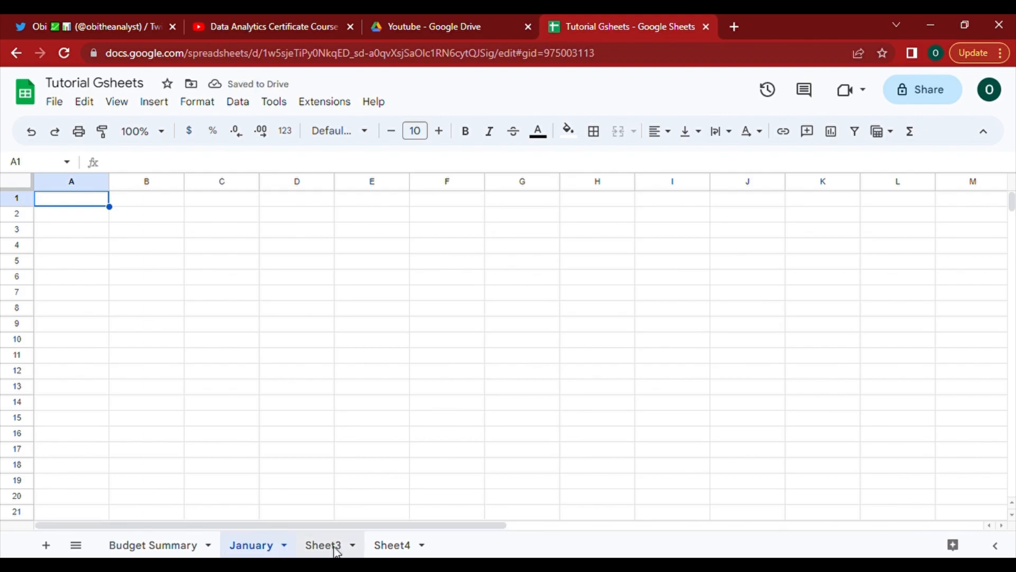
text(F)
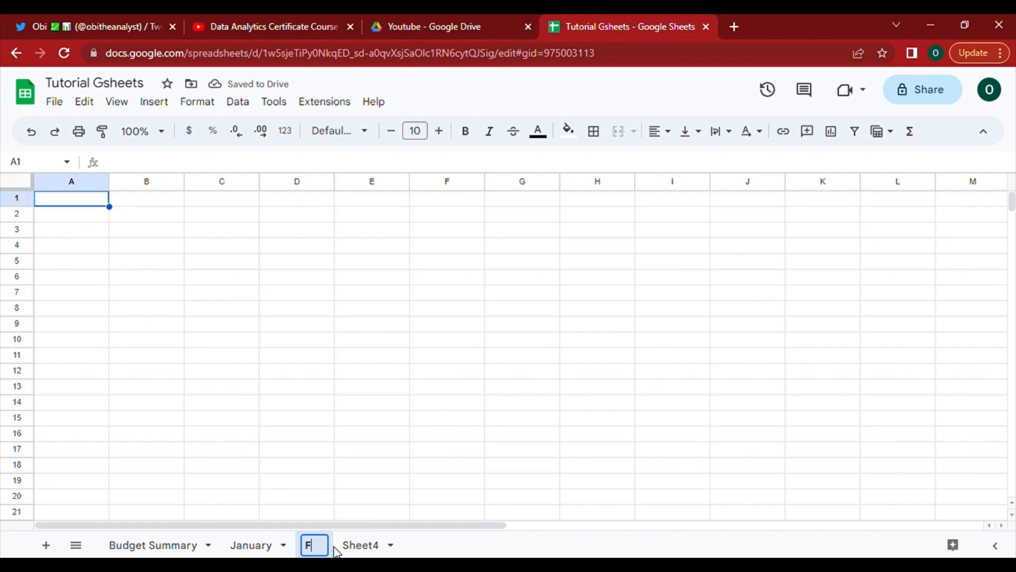
text(ebr)
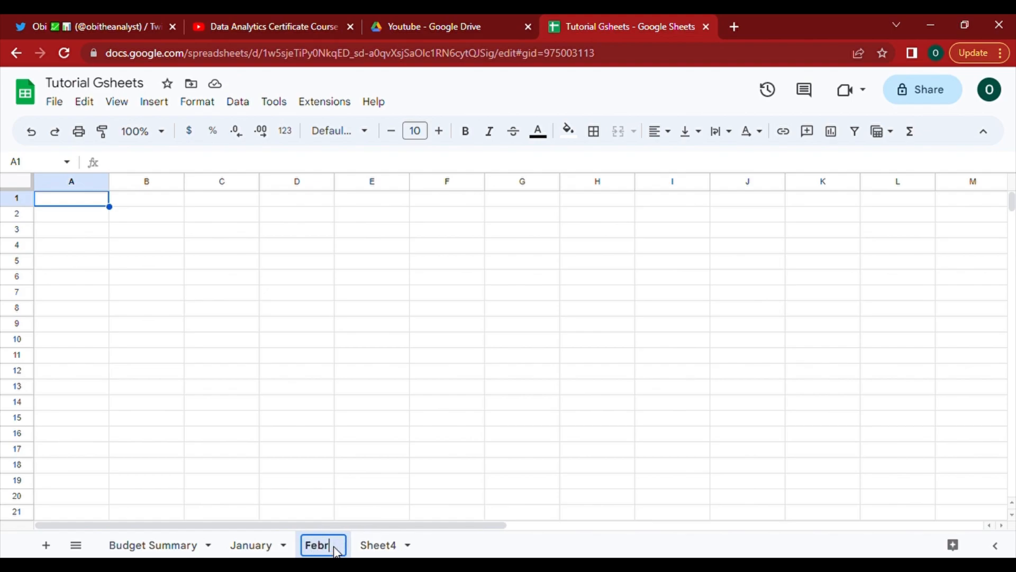
text(uary)
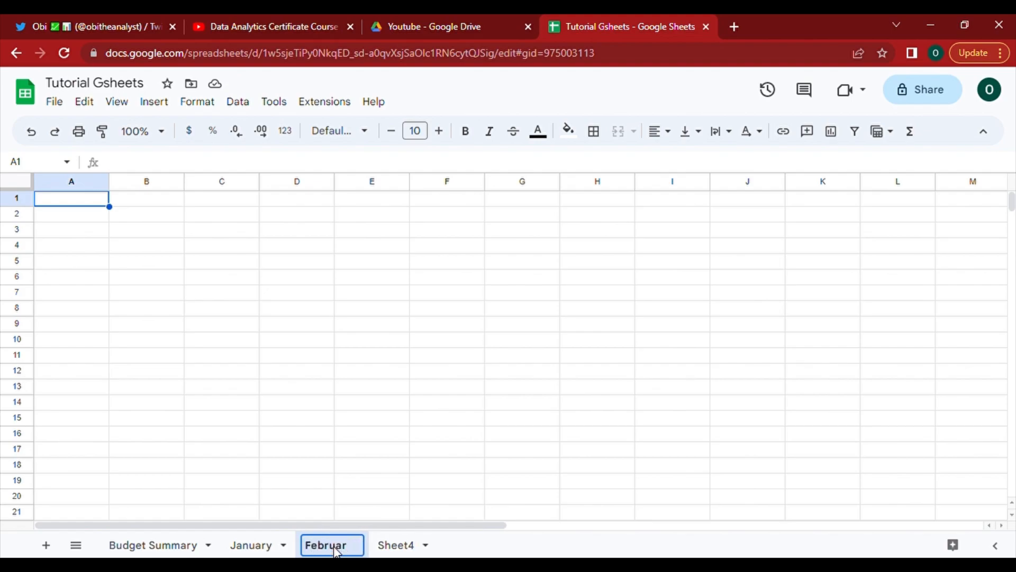
key(Return)
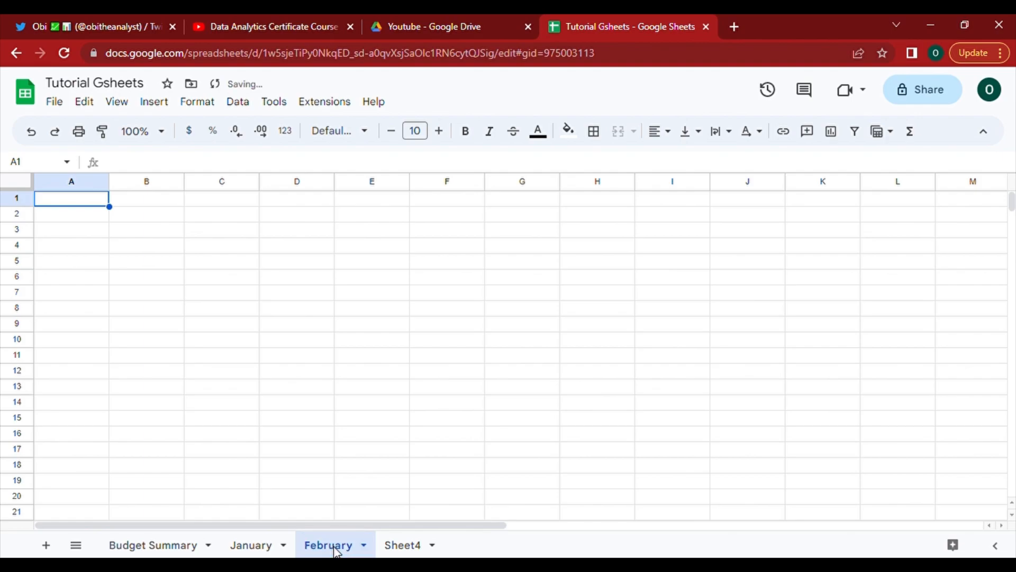
Step: Colour the February sheet tab green
right_click(335, 550)
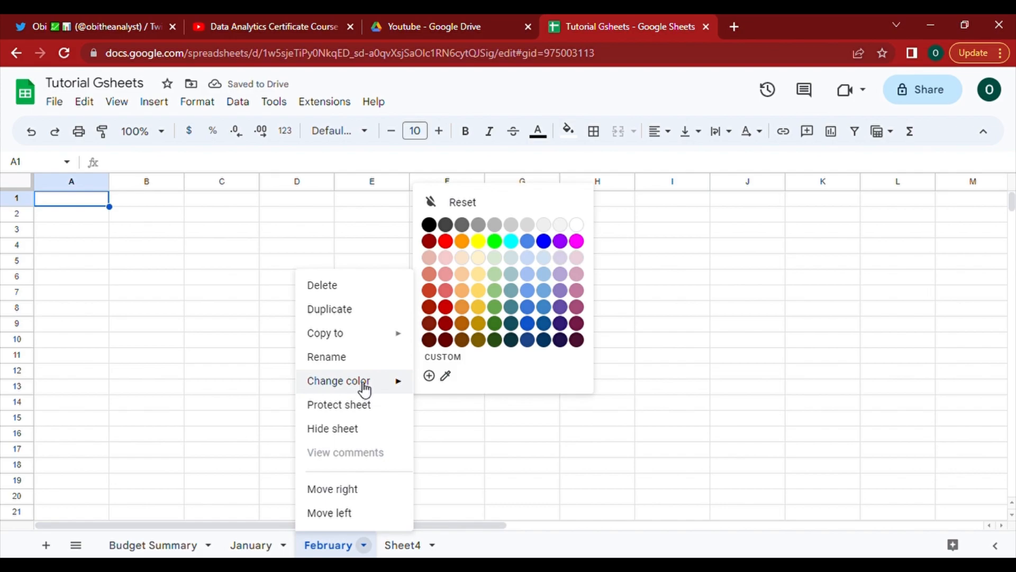
click(497, 244)
click(468, 482)
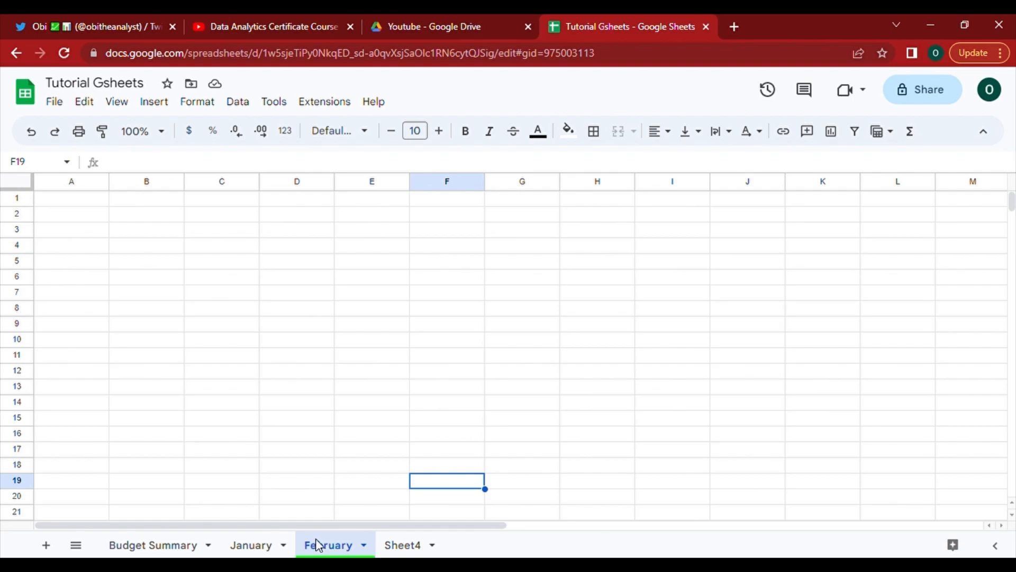
Step: Colour the January sheet tab red
click(260, 545)
click(284, 545)
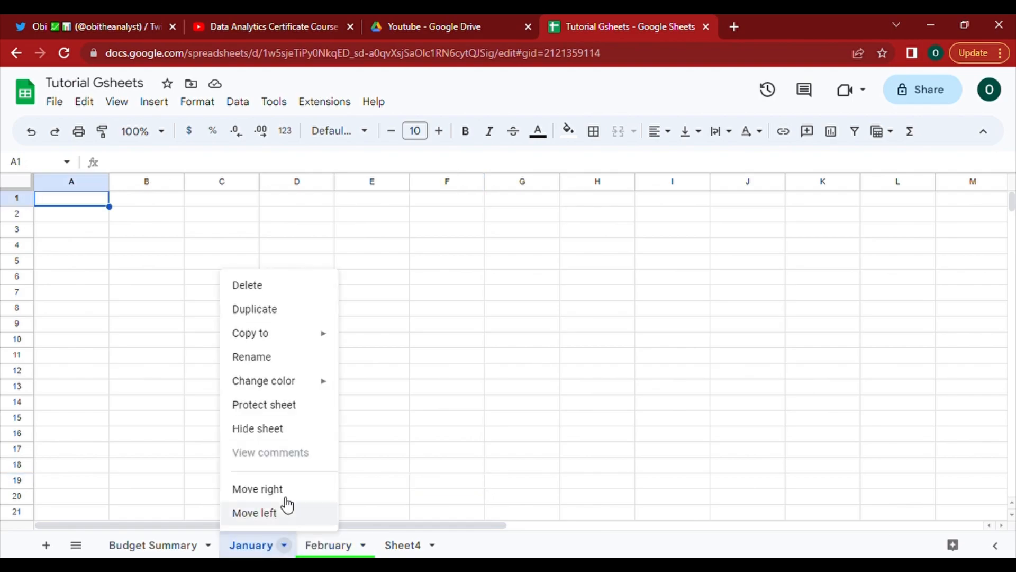
mouse_move(272, 382)
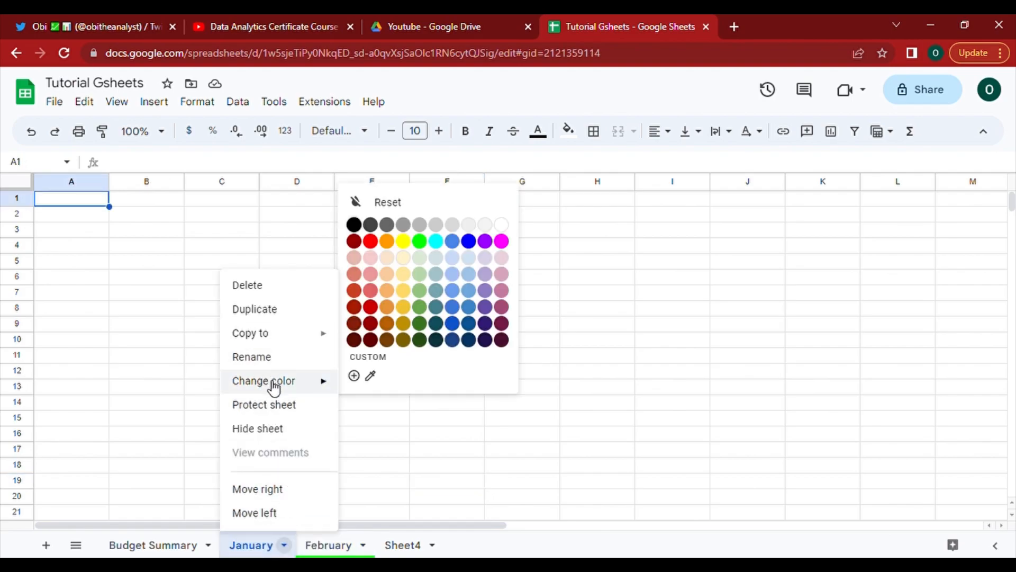
click(370, 241)
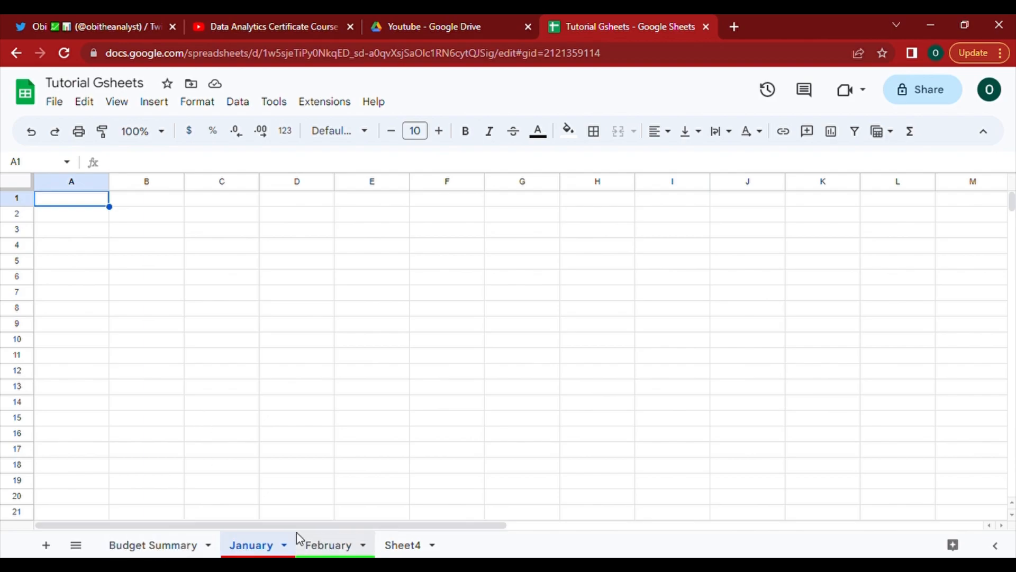
Step: Undo the tab colours and the sheet renames, back to the default names Sheet1, Sheet2 and Sheet3
click(32, 139)
click(33, 138)
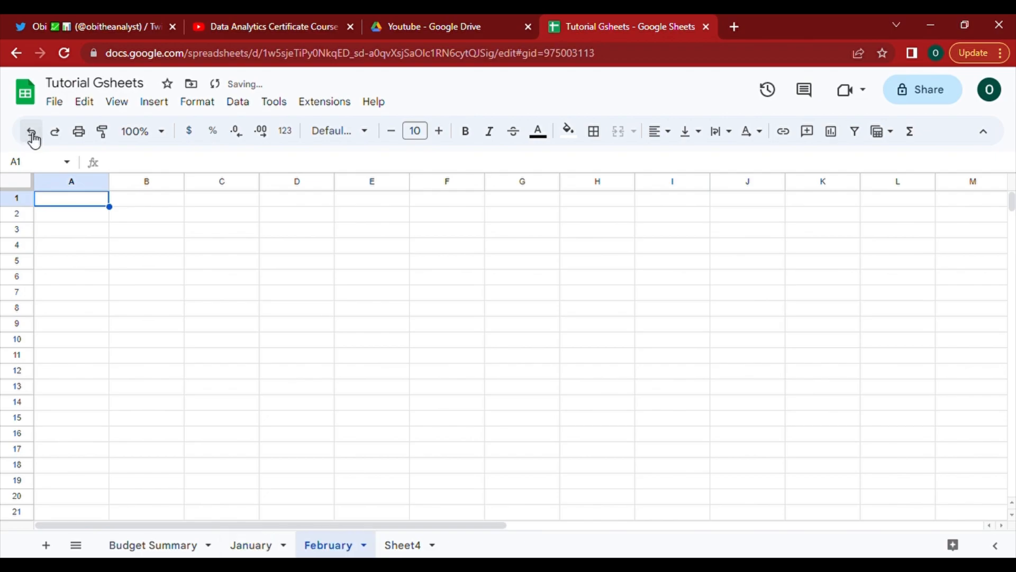
click(33, 139)
click(33, 138)
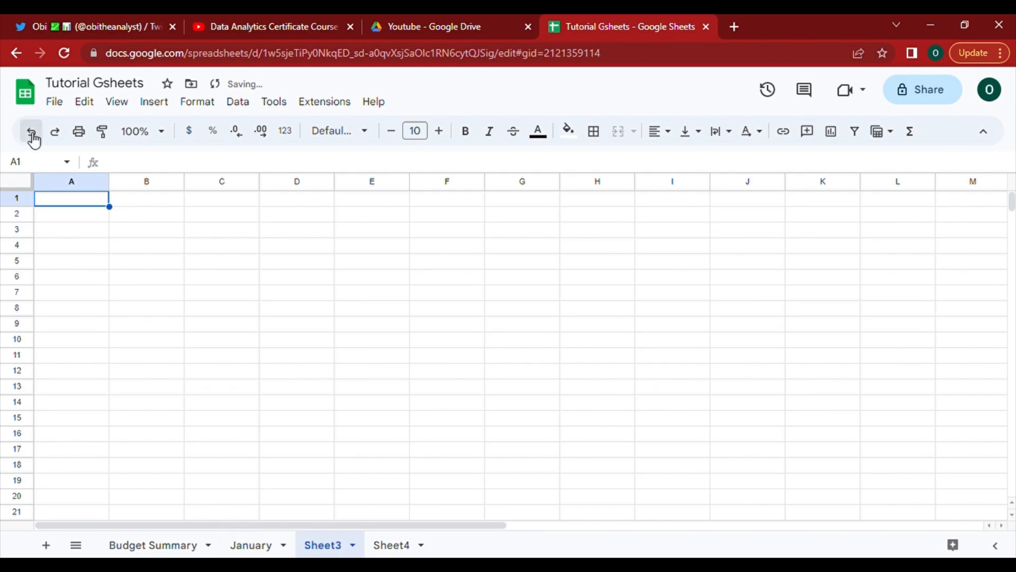
click(33, 139)
click(33, 138)
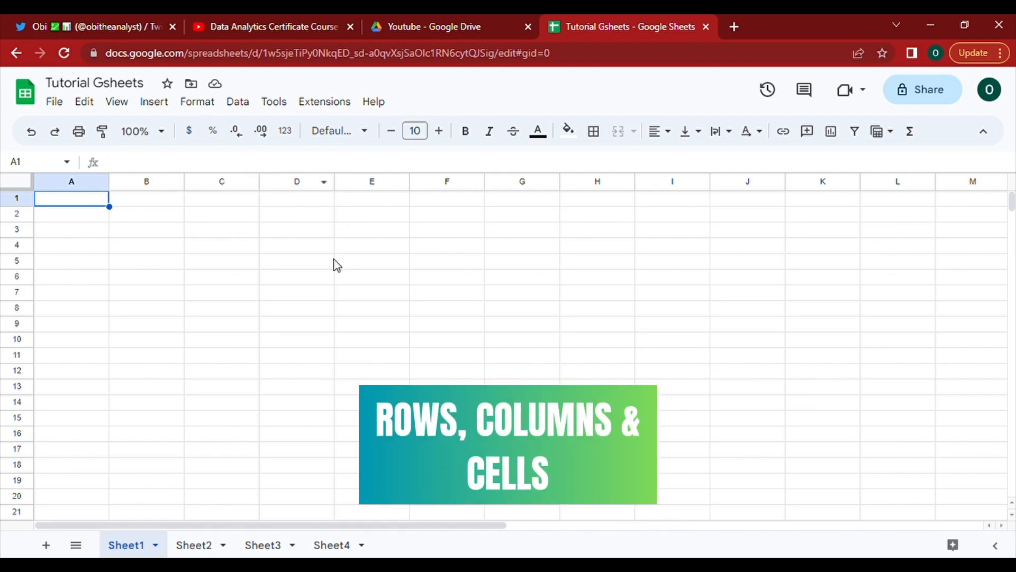
Step: Move the cell selection along row 1 of Sheet1 to the last column, cell Z1
click(199, 201)
key(Right)
key(Right)
key(ctrl+Right)
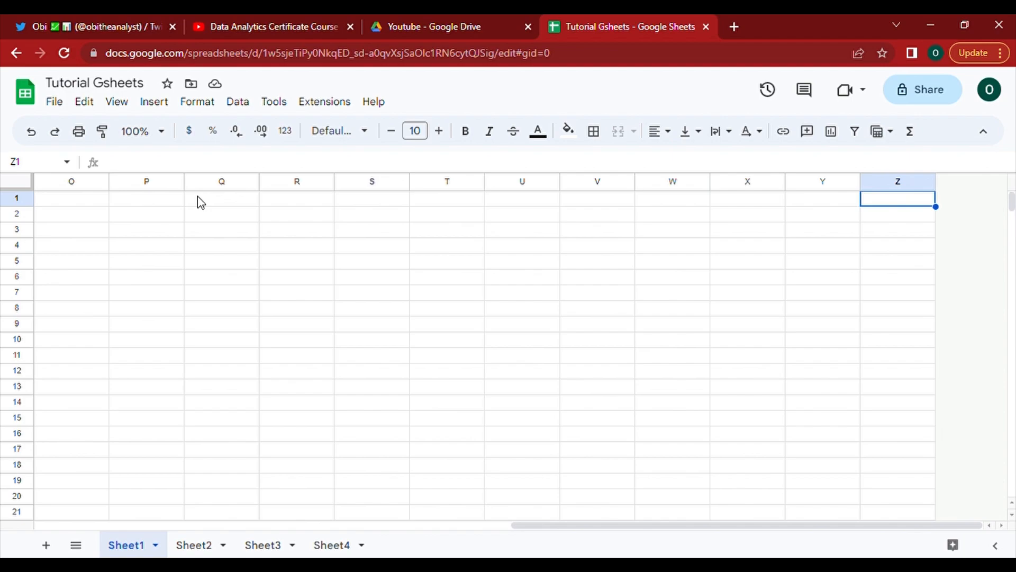
Step: Move the cell selection back along row 1, column by column, to cell A1
key(Left)
key(Left)
key(Left)
key(Left)
key(Left)
key(Left)
key(Left)
key(Left)
key(Left)
key(Left)
key(Left)
key(Left)
key(Left)
key(Left)
key(Left)
key(Left)
key(Left)
key(Left)
key(Left)
key(Left)
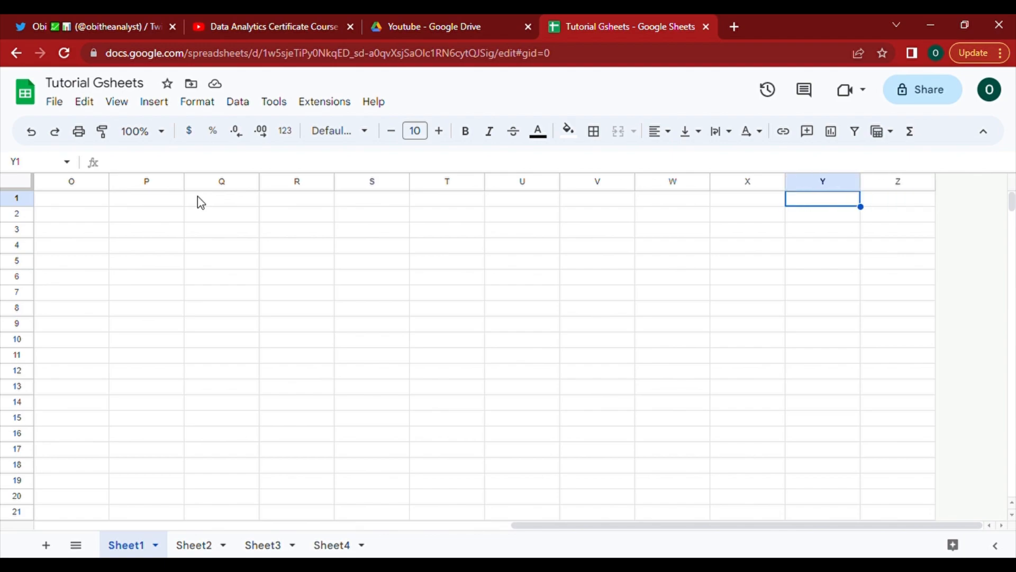
key(Left)
key(Left)
key(Left)
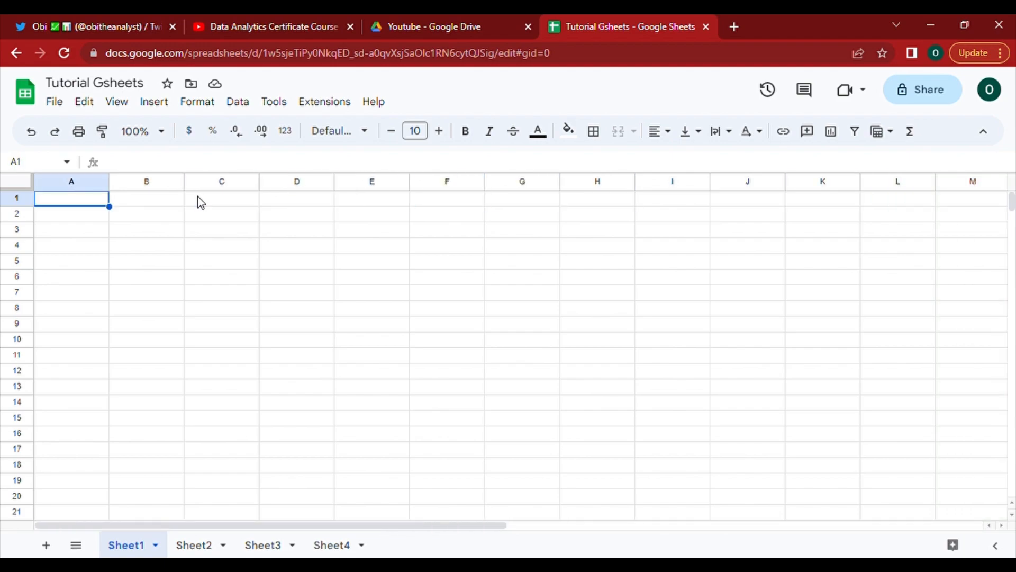
key(Right)
key(Left)
Step: Move the cell selection down column A to row 69 and jump back to cell A1
key(Down)
key(Down)
key(Down)
key(Down)
key(Down)
key(Down)
key(Down)
key(Down)
key(Down)
key(Down)
key(Down)
key(Down)
key(Down)
key(Down)
key(Down)
key(Down)
key(Down)
key(Down)
key(Down)
key(Down)
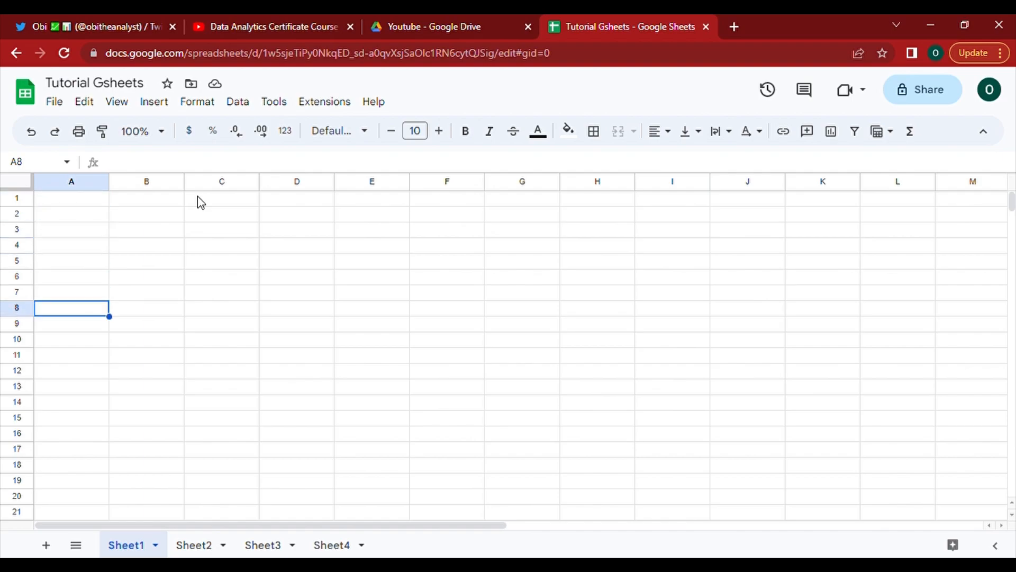
key(Down)
key(Down)
key(Down)
key(Down)
key(Down)
key(Down)
key(Down)
key(Down)
key(Down)
key(Down)
key(Down)
key(Down)
key(Down)
key(Down)
key(Down)
key(Down)
key(Down)
key(Down)
key(Down)
key(Down)
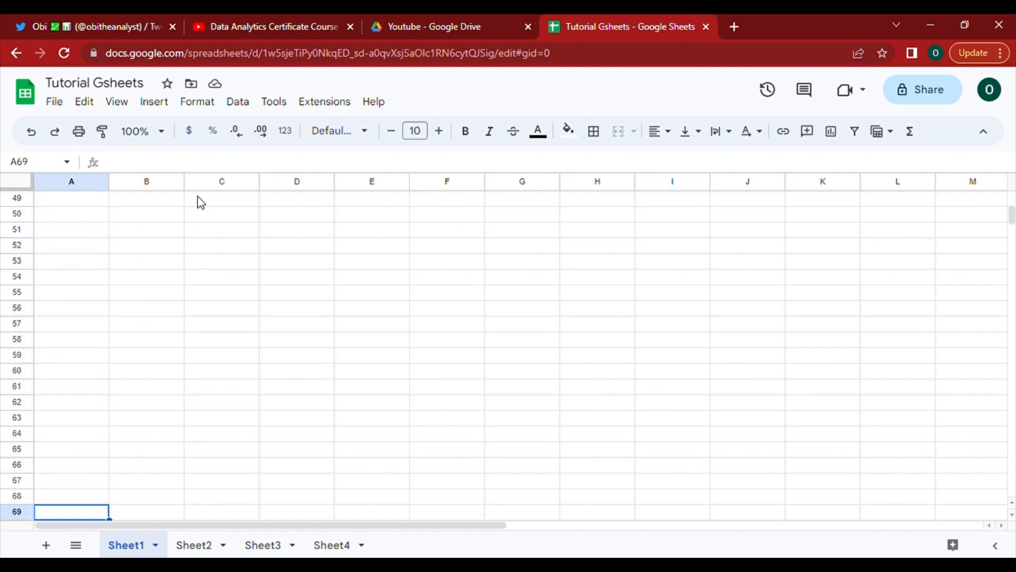
key(ctrl+Up)
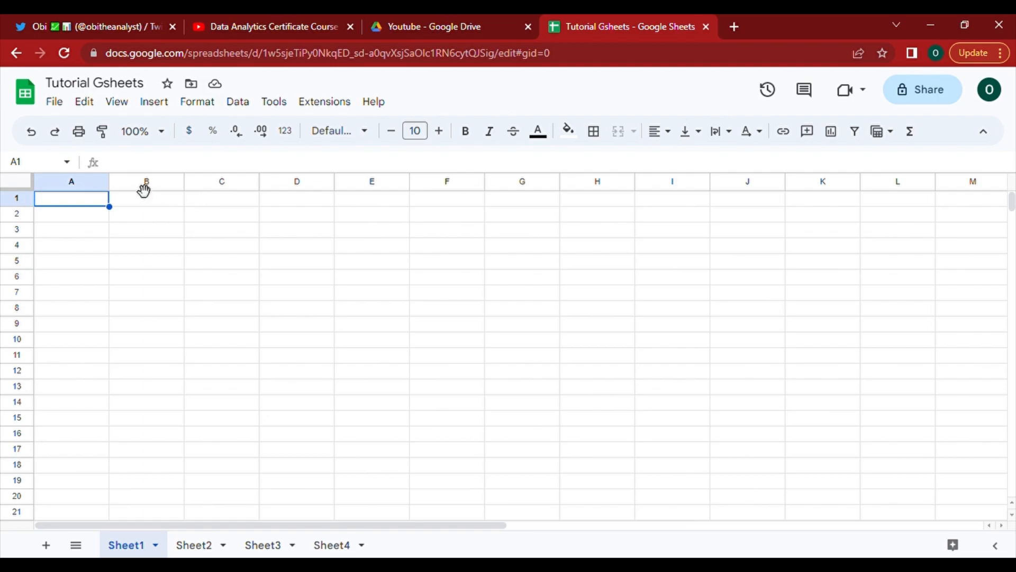
Step: Select the whole columns A, B, C, D and E one after another
click(99, 183)
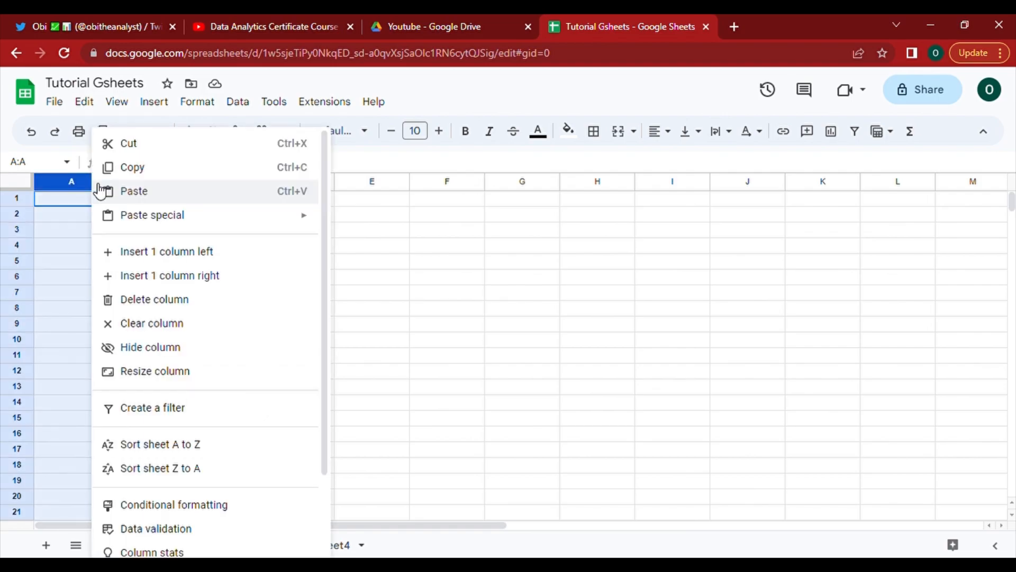
click(78, 245)
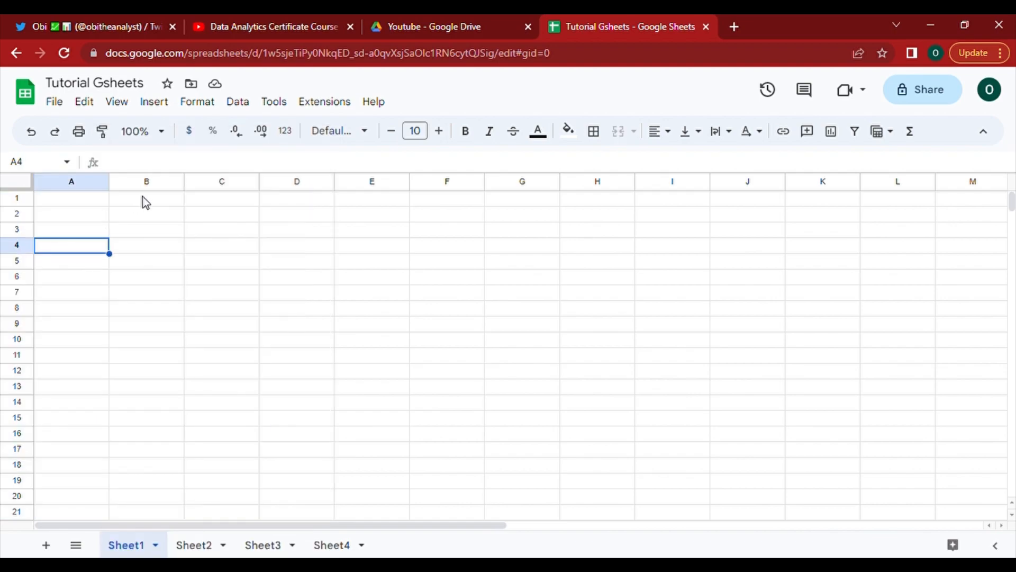
click(83, 186)
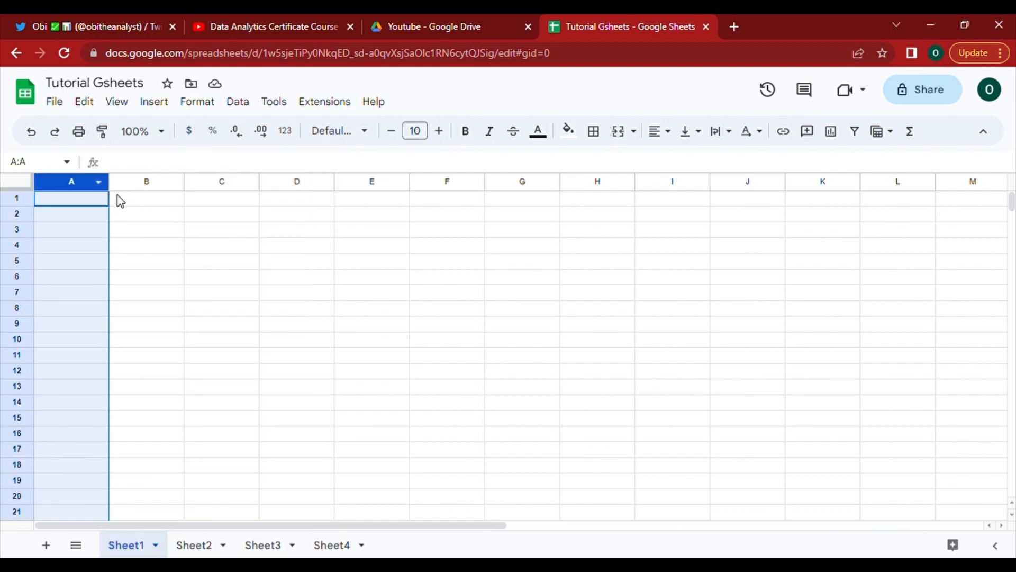
click(149, 186)
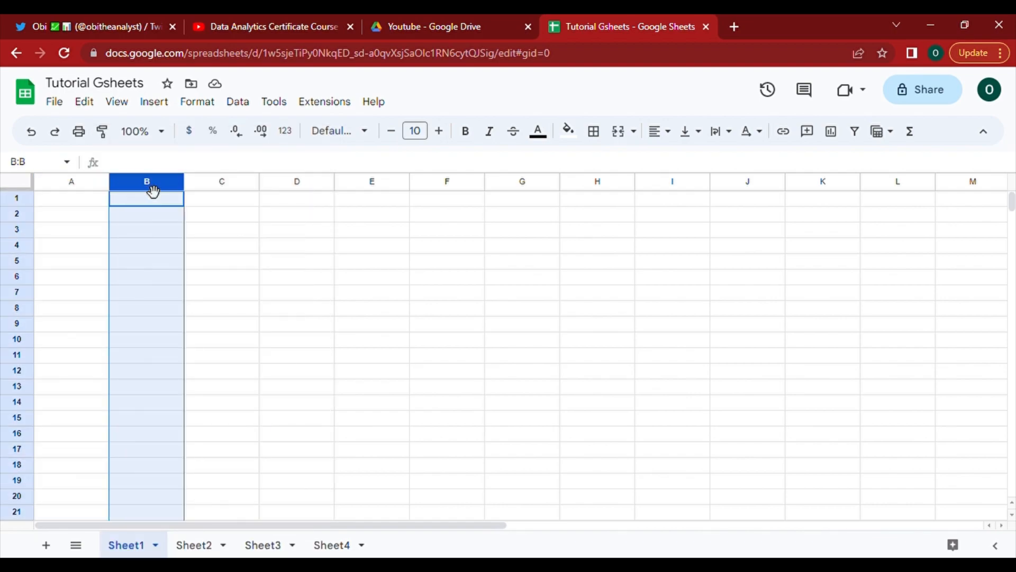
click(225, 186)
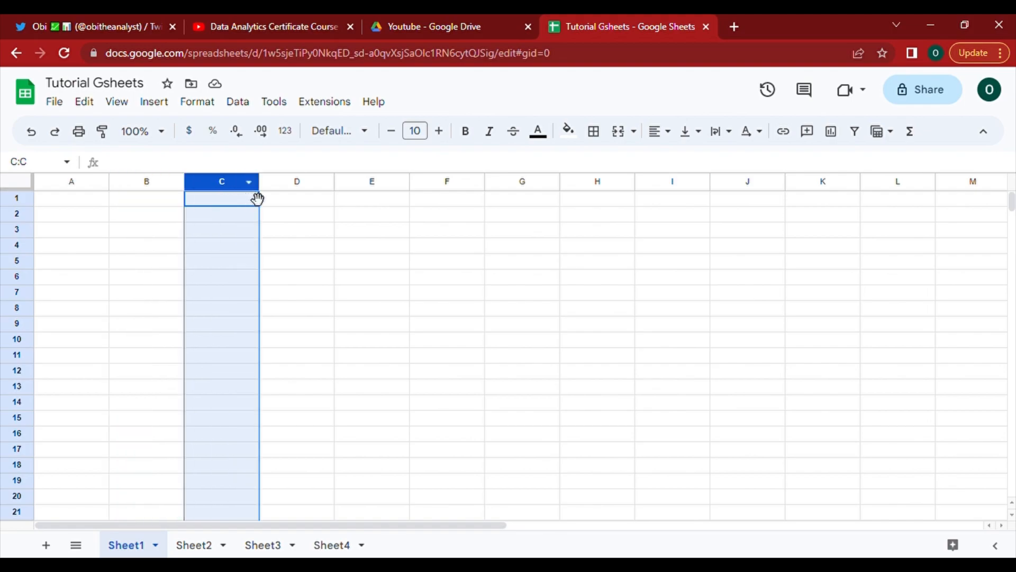
click(312, 187)
click(370, 186)
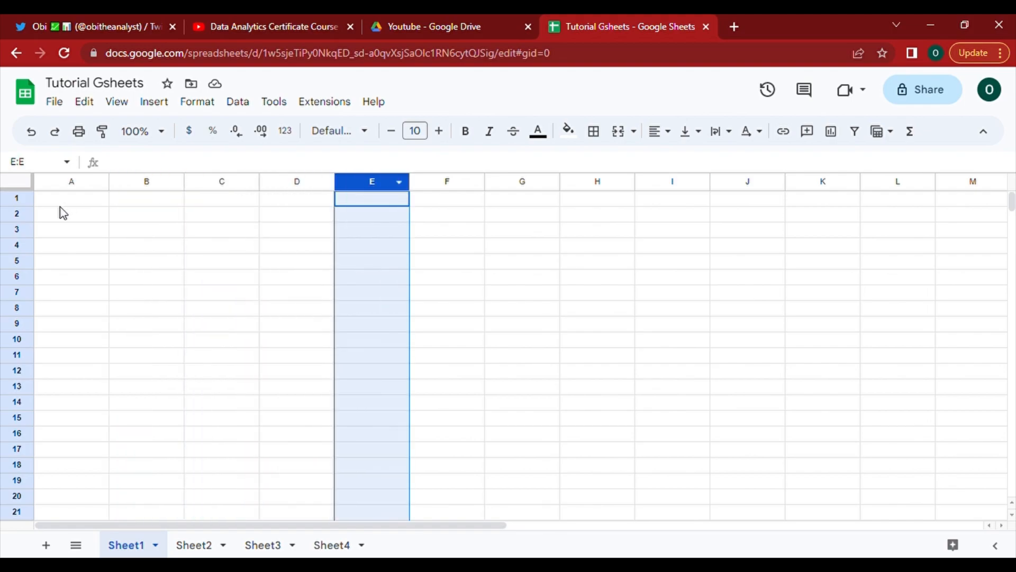
Step: Select the whole rows 8, 6, 1, 2 and 3 one after another
click(23, 311)
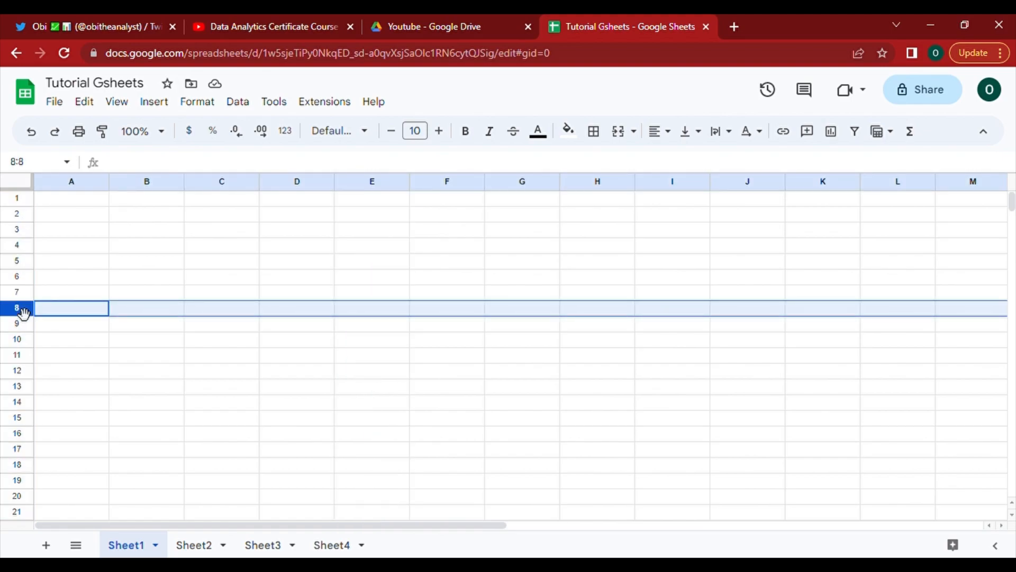
click(22, 277)
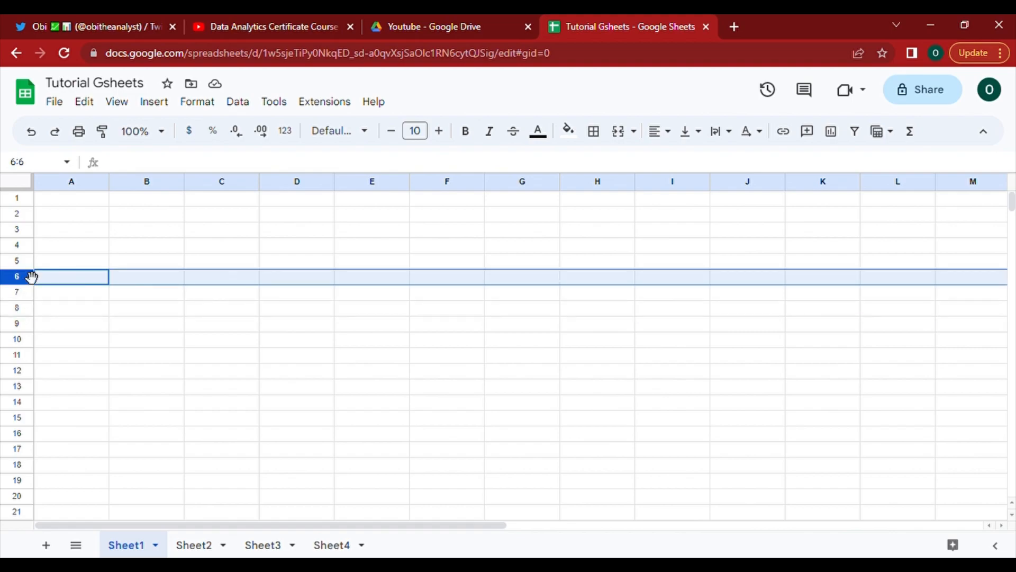
click(26, 201)
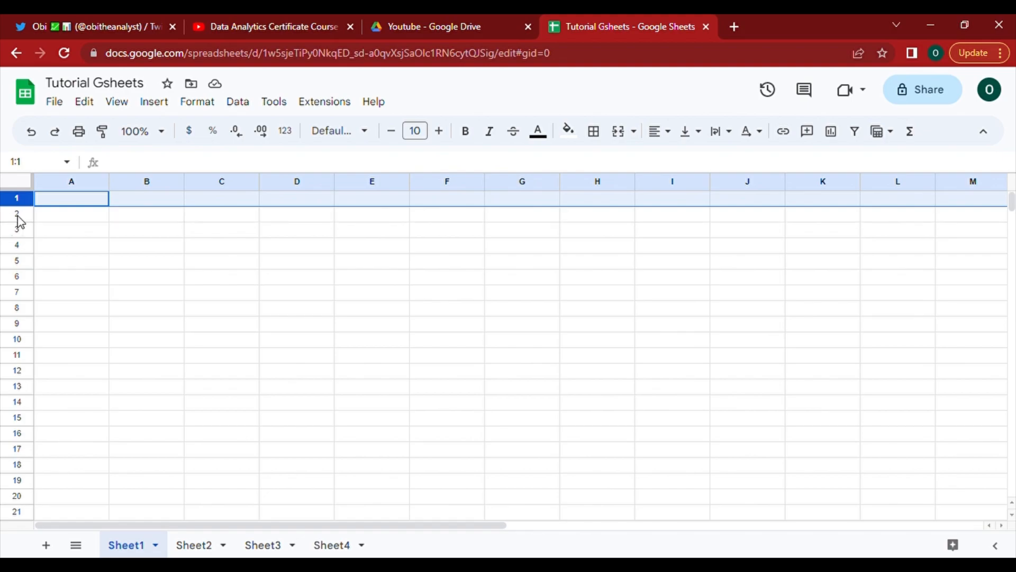
click(19, 215)
click(21, 233)
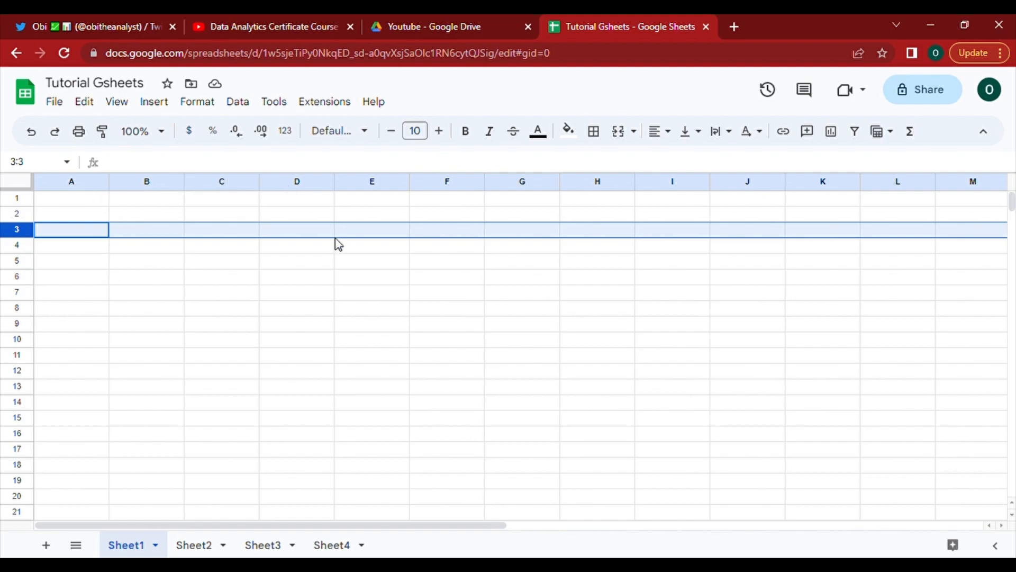
Step: Select cell D6 and move the selection cell by cell to B4, C7 and F5
click(313, 281)
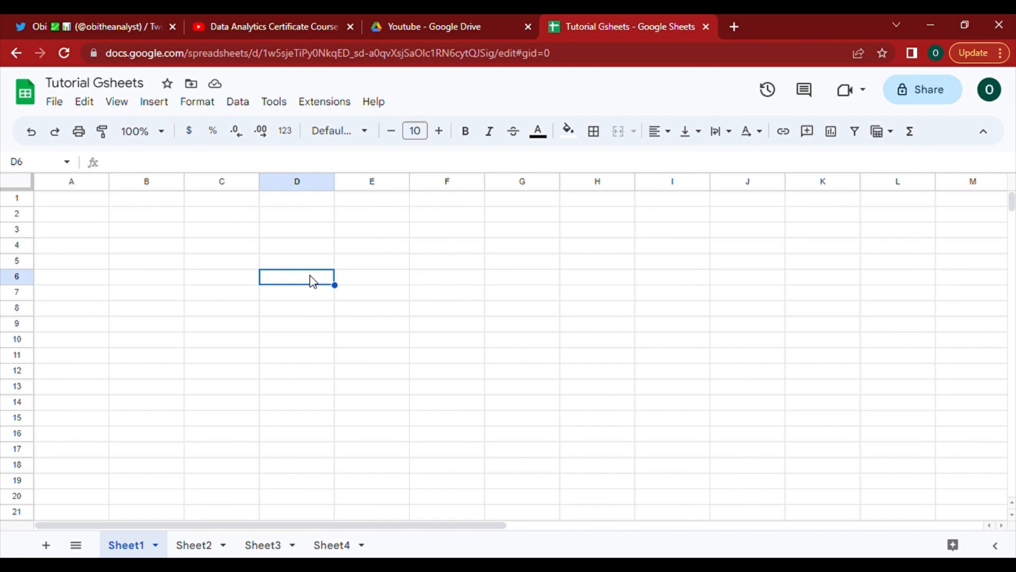
key(Up)
key(Up)
key(Left)
key(Left)
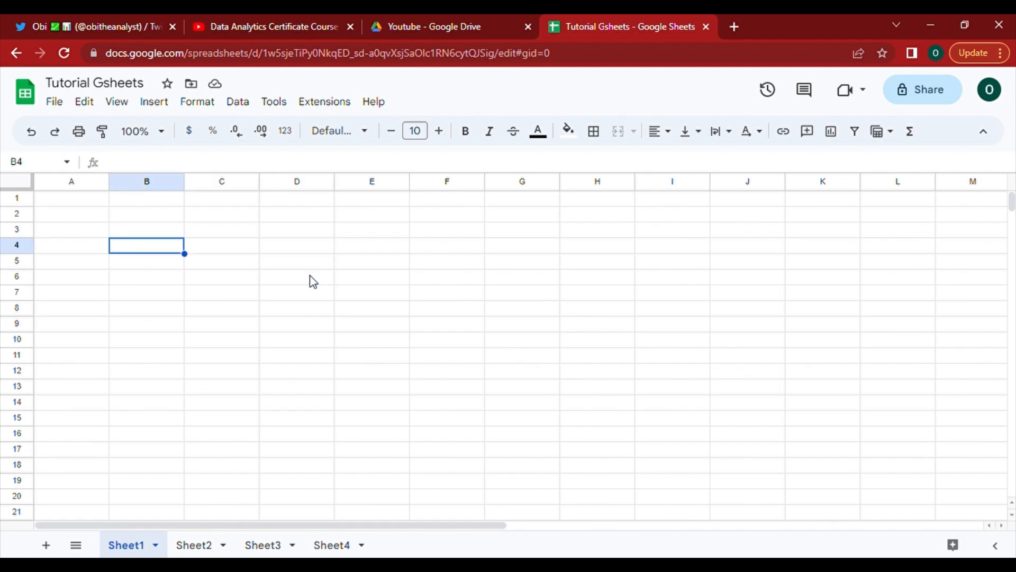
key(Down)
key(Down)
key(Down)
key(Right)
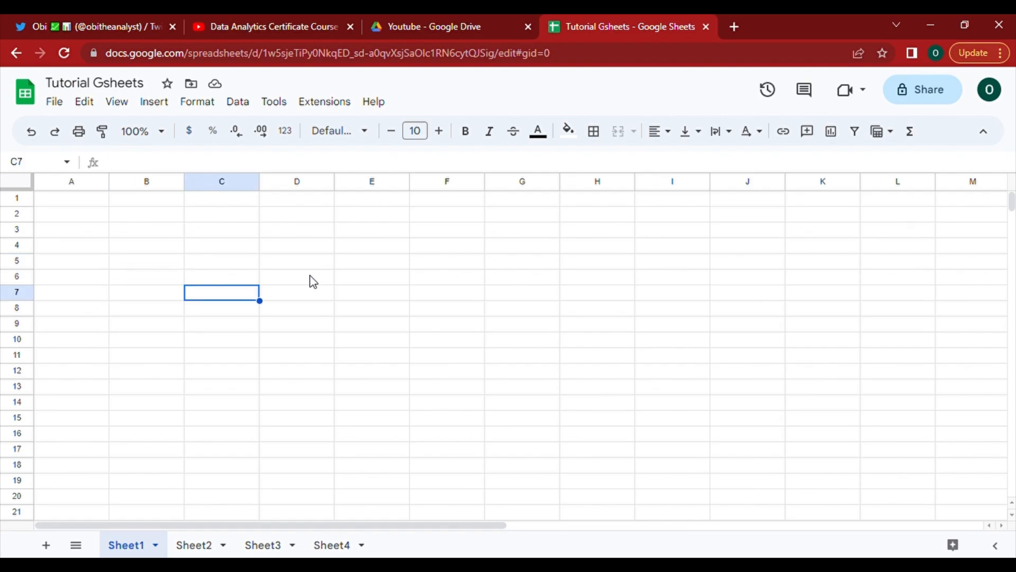
key(Up)
key(Up)
key(Right)
key(Right)
key(Right)
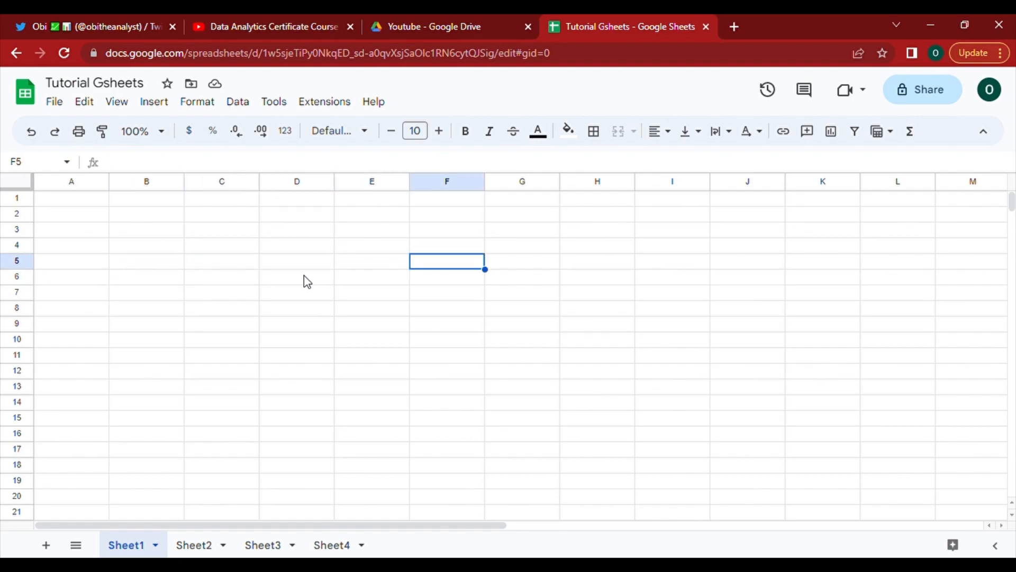
Step: Select the single cells C4, D5, C8, E3, B11, J7 and L14 in turn to examine their cell references
click(235, 248)
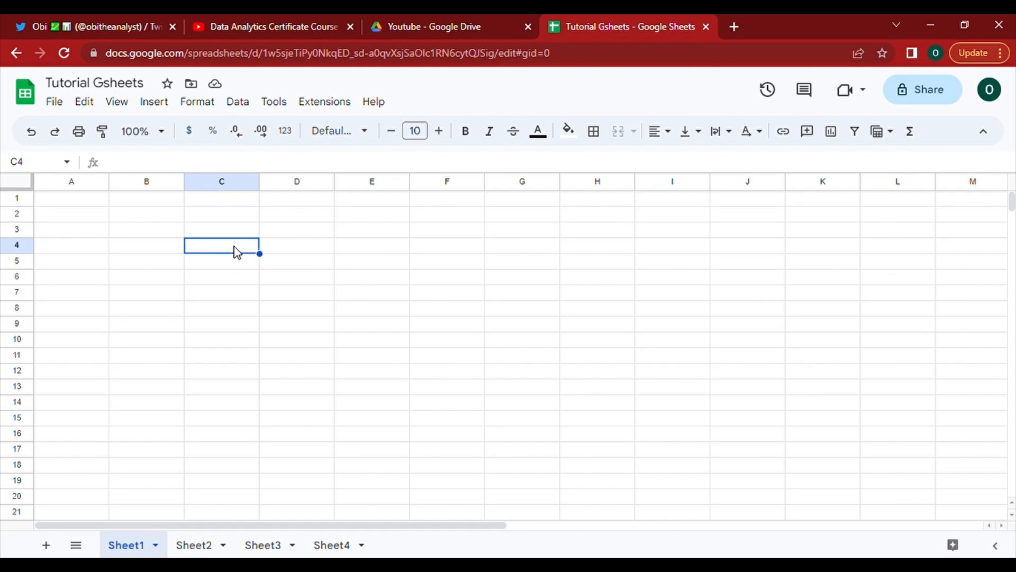
click(293, 267)
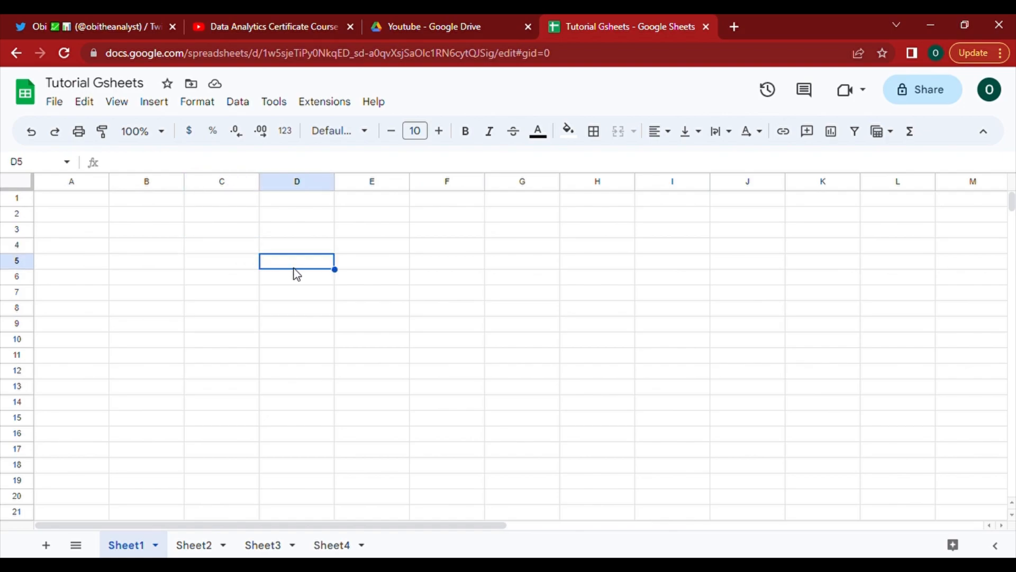
click(222, 315)
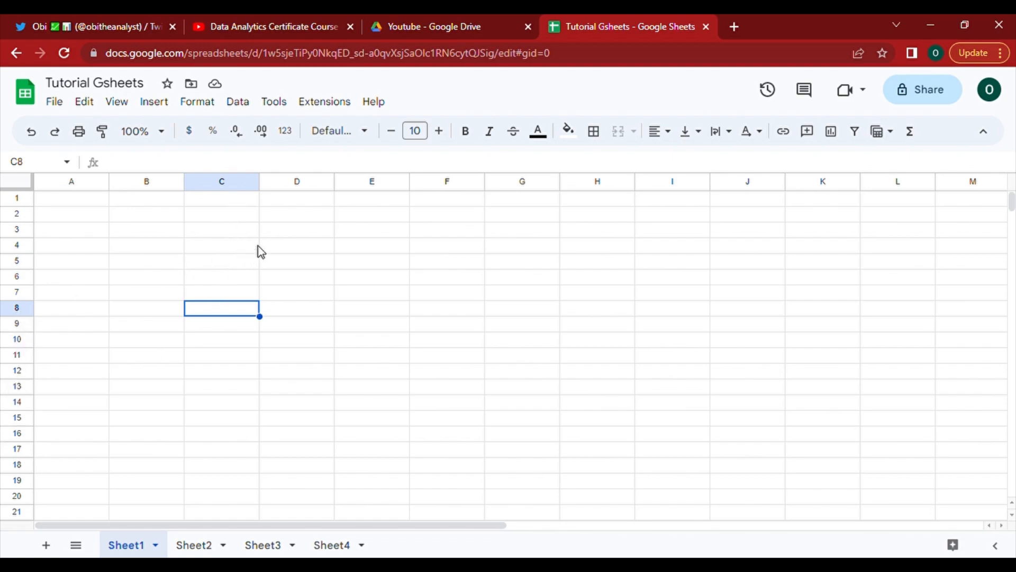
click(374, 237)
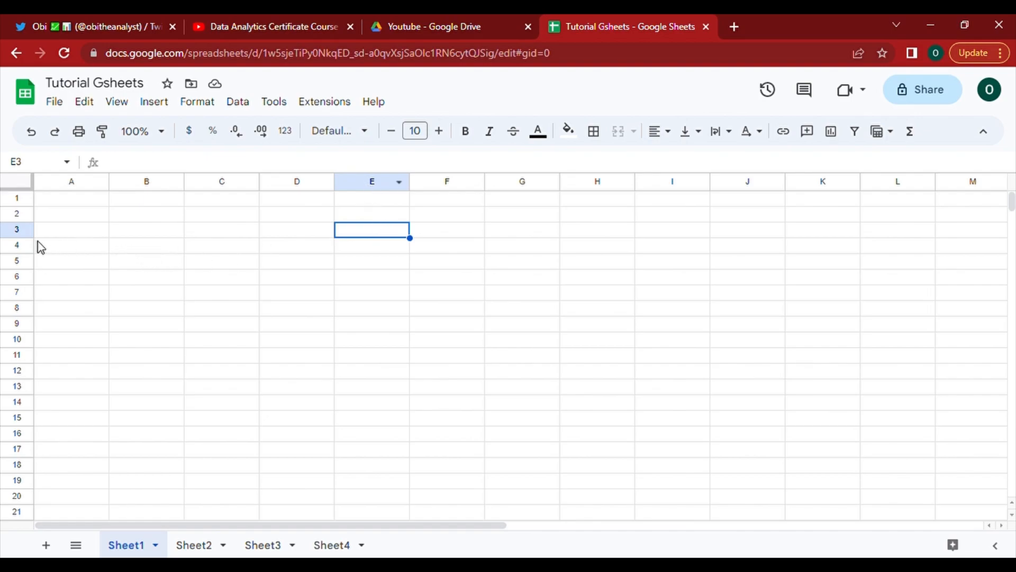
click(147, 359)
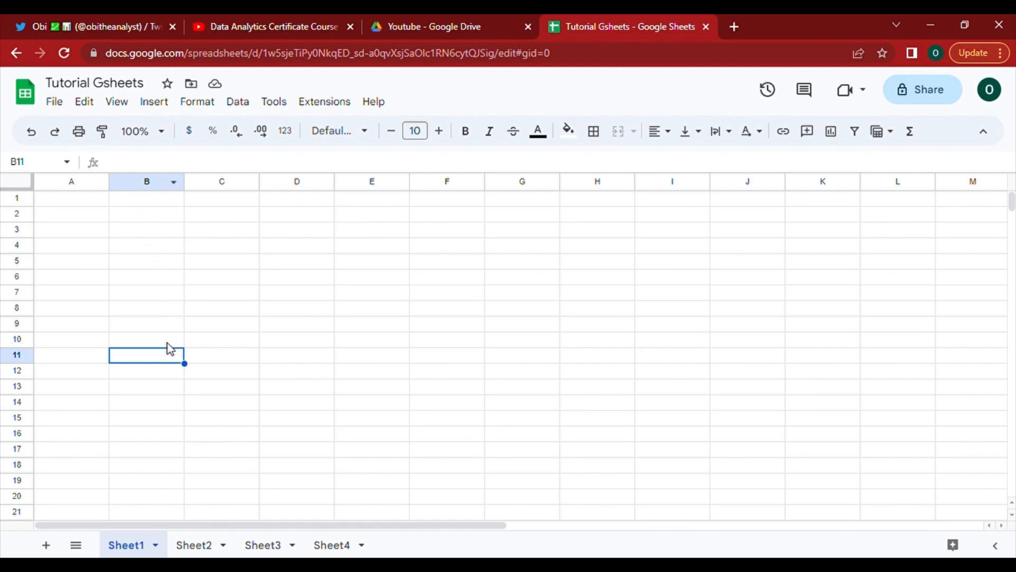
click(724, 294)
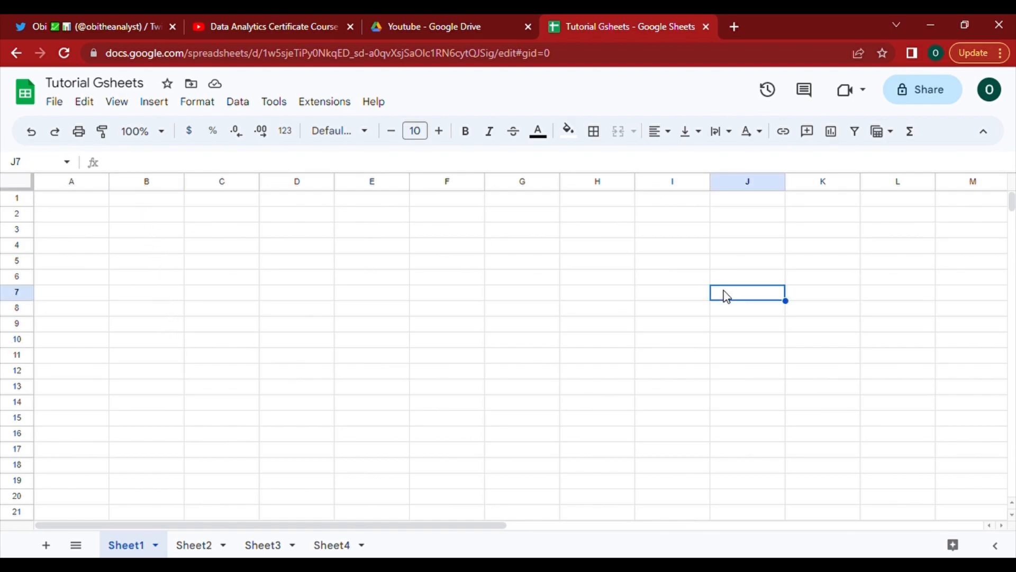
click(870, 404)
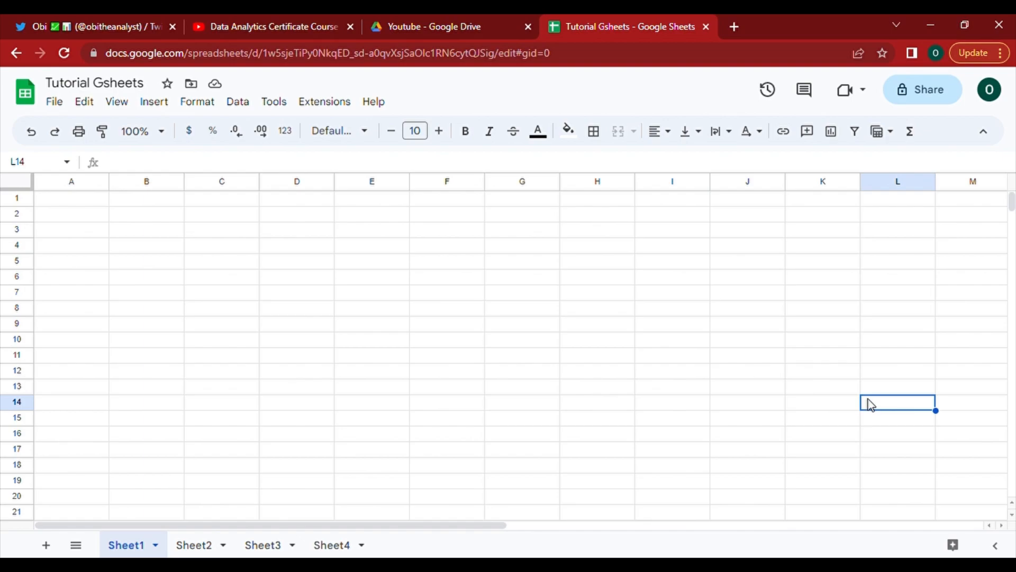
Step: Select the single cells F10, G6, B4 and E5 in turn to examine their cell references
click(441, 345)
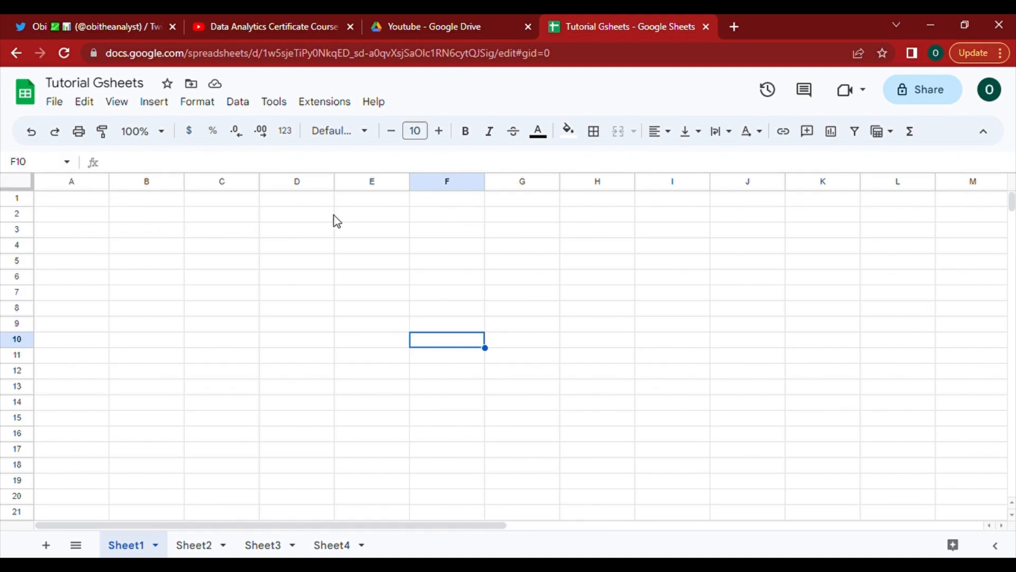
click(537, 286)
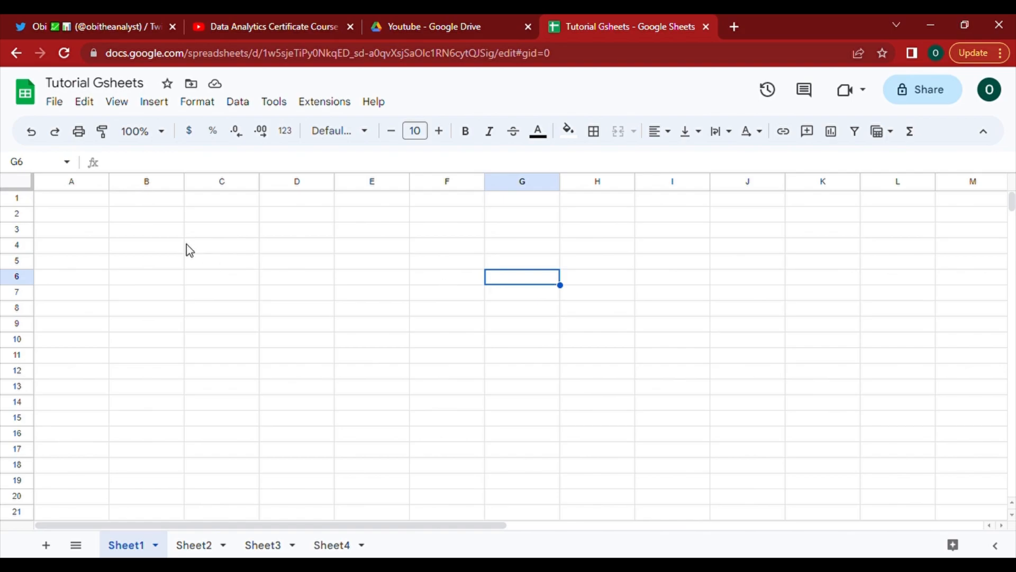
click(169, 245)
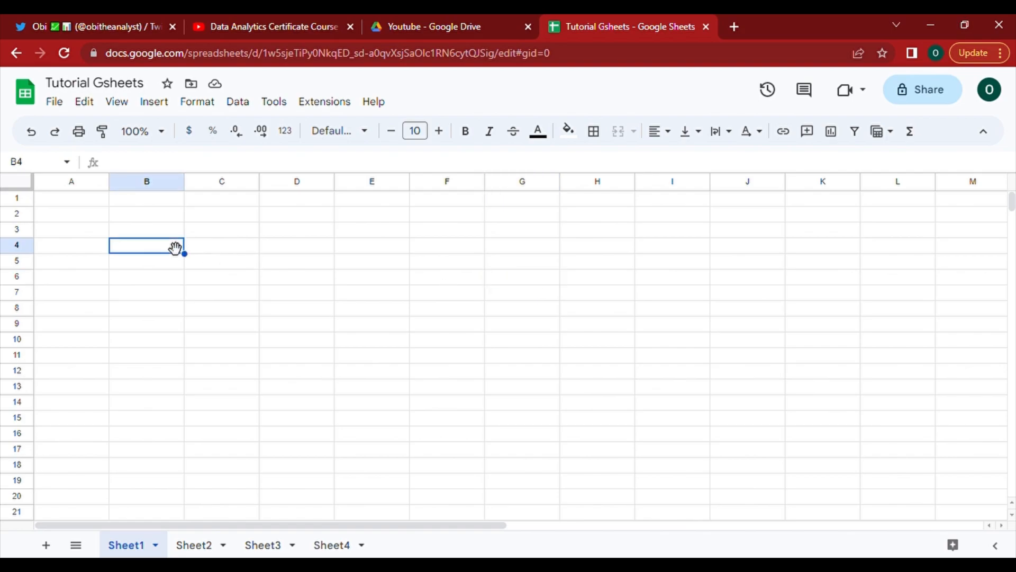
click(346, 270)
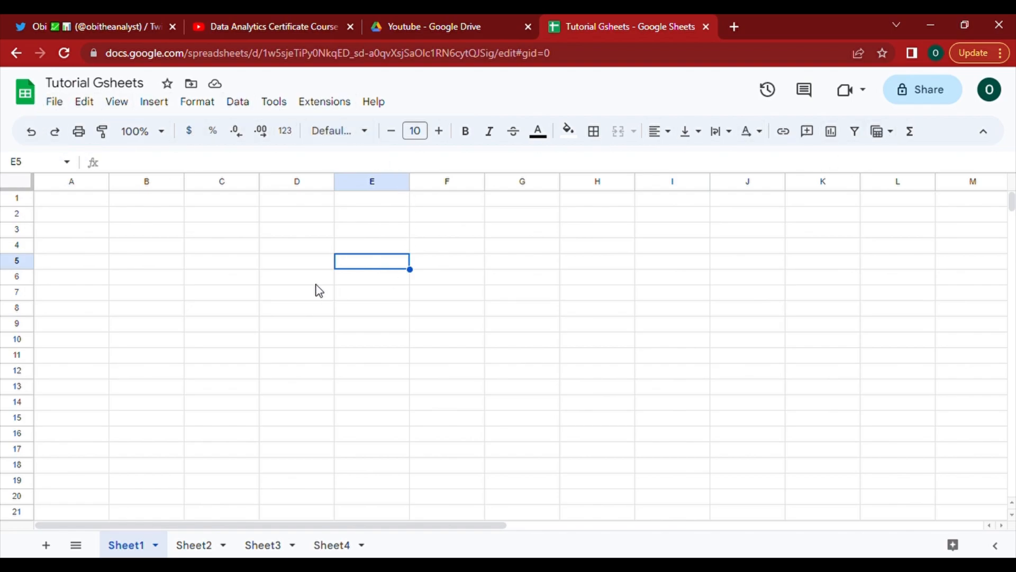
Step: Select cell C8, move the selection cell by cell through D10 and C7, and select A10 to examine the cell references
click(207, 306)
key(Down)
key(Down)
key(Right)
key(Right)
key(Right)
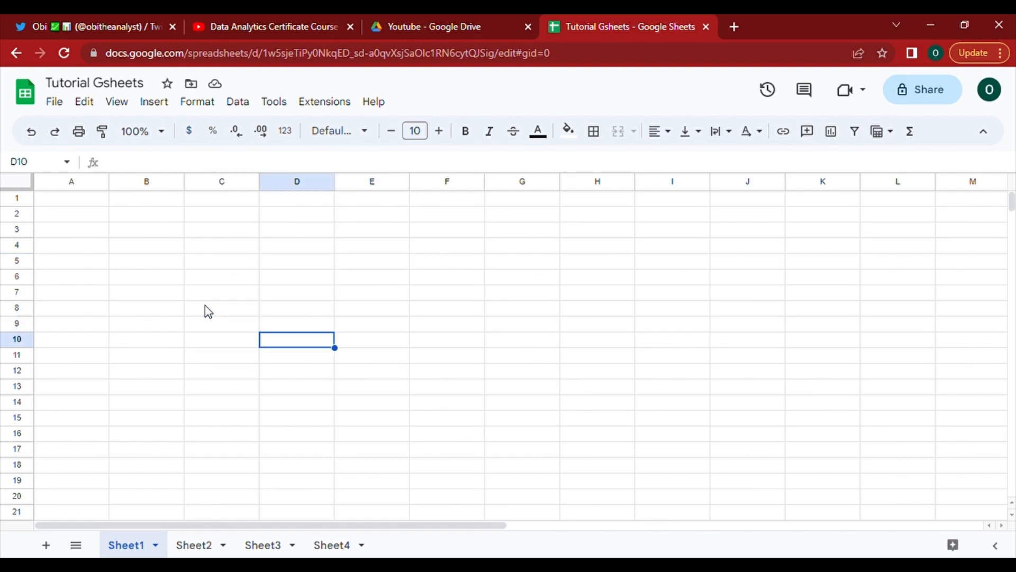
key(Up)
key(Up)
key(Up)
key(Left)
key(Left)
key(Left)
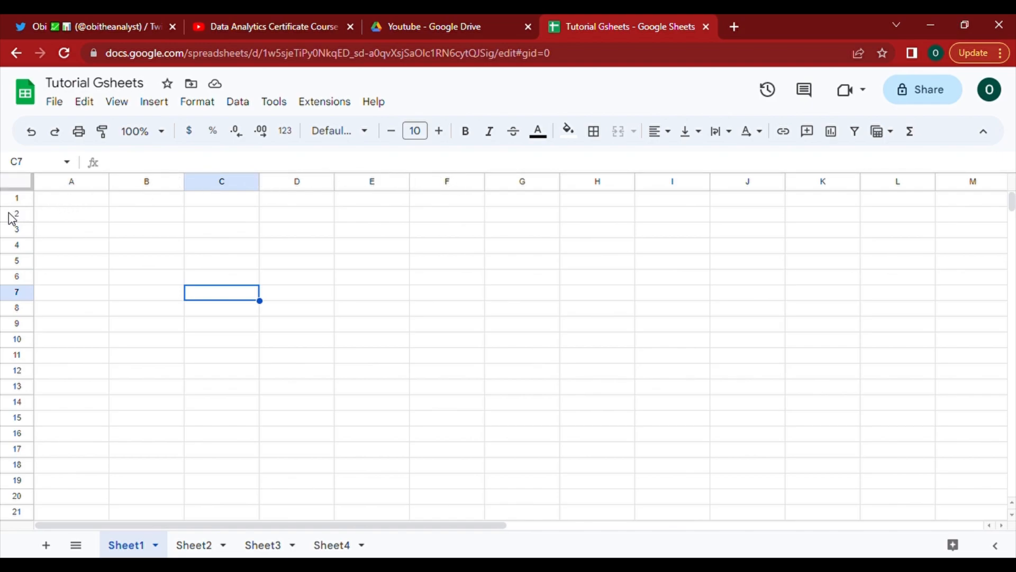
click(101, 341)
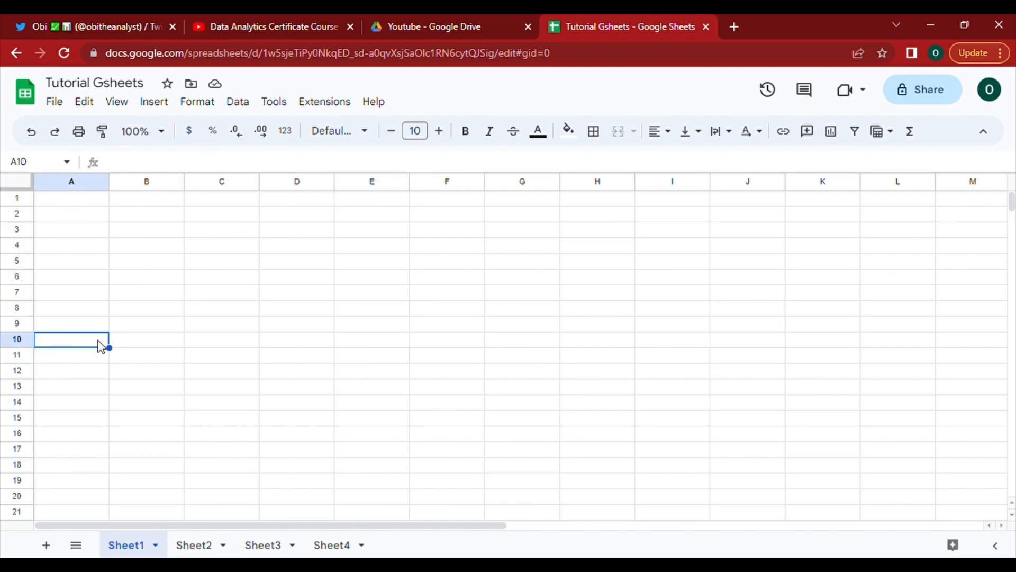
Step: Delete Sheet4 from the spreadsheet and confirm the deletion
right_click(344, 552)
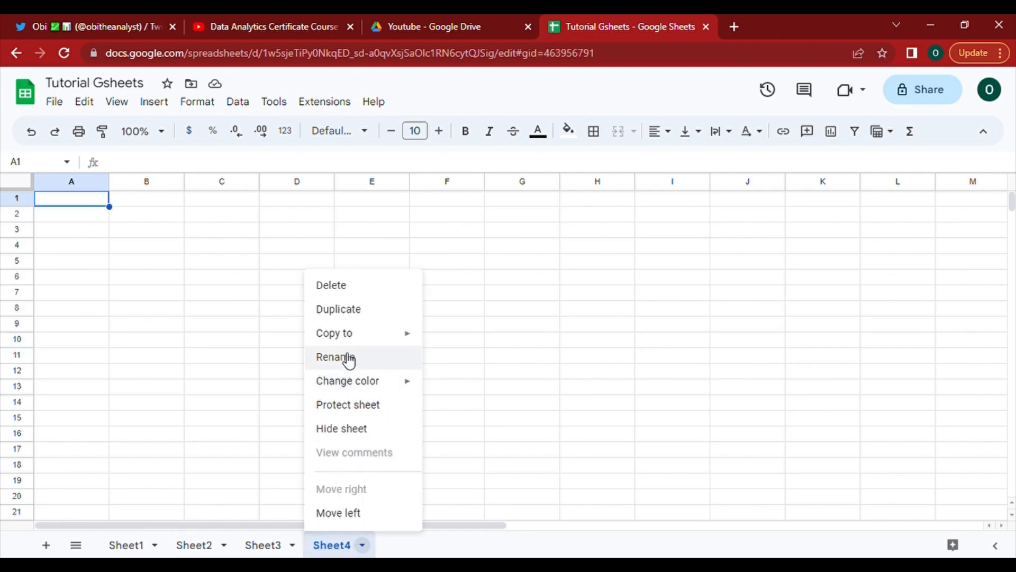
click(357, 284)
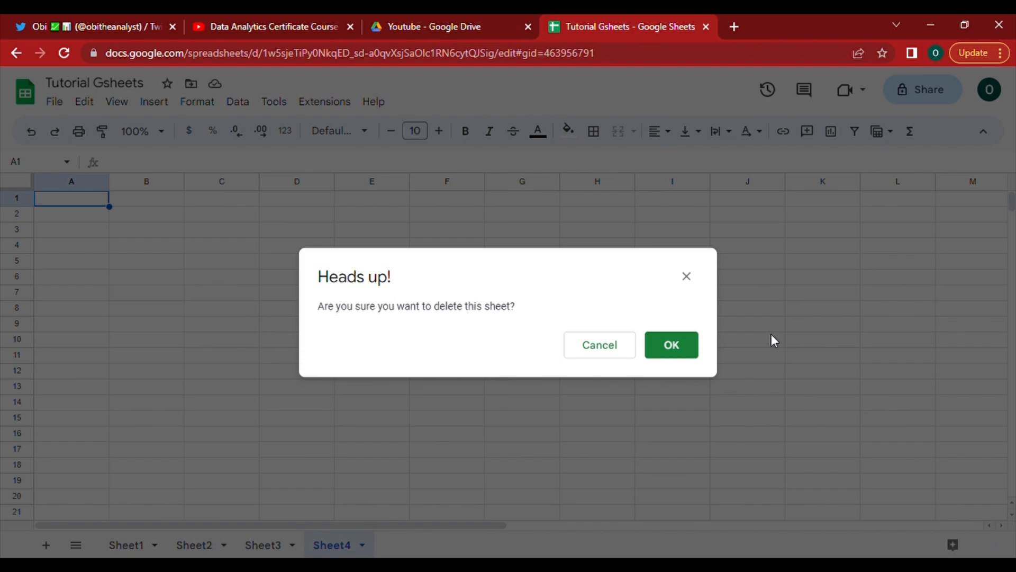
click(690, 347)
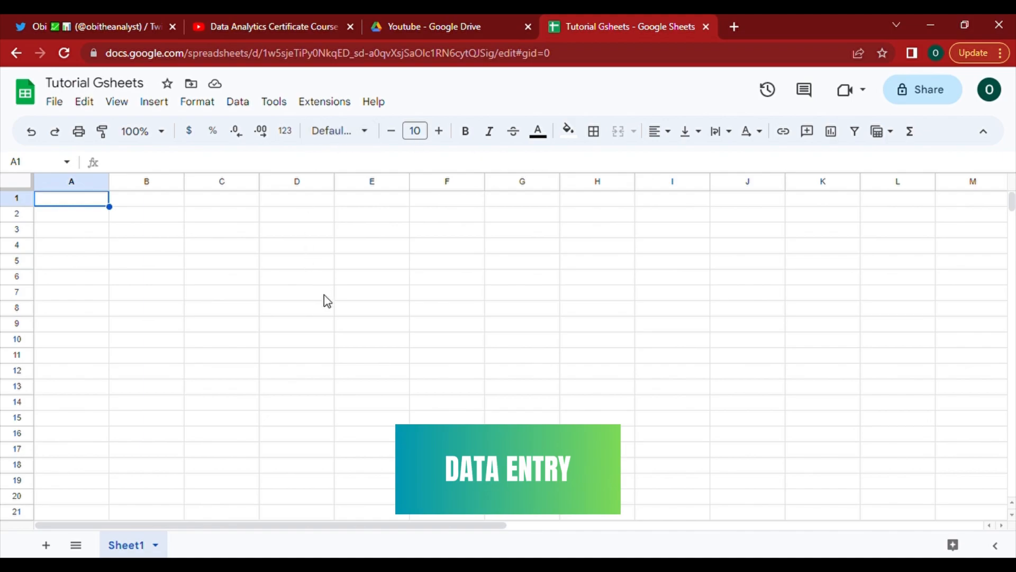
Step: Rename Sheet1 as Budget Summary
double_click(130, 549)
text(Bu)
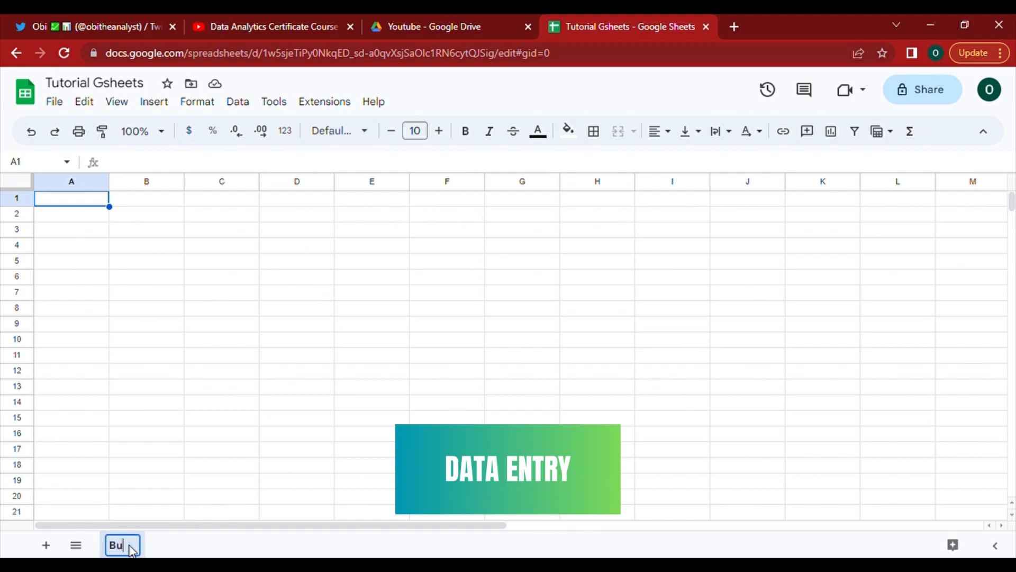
text(dget )
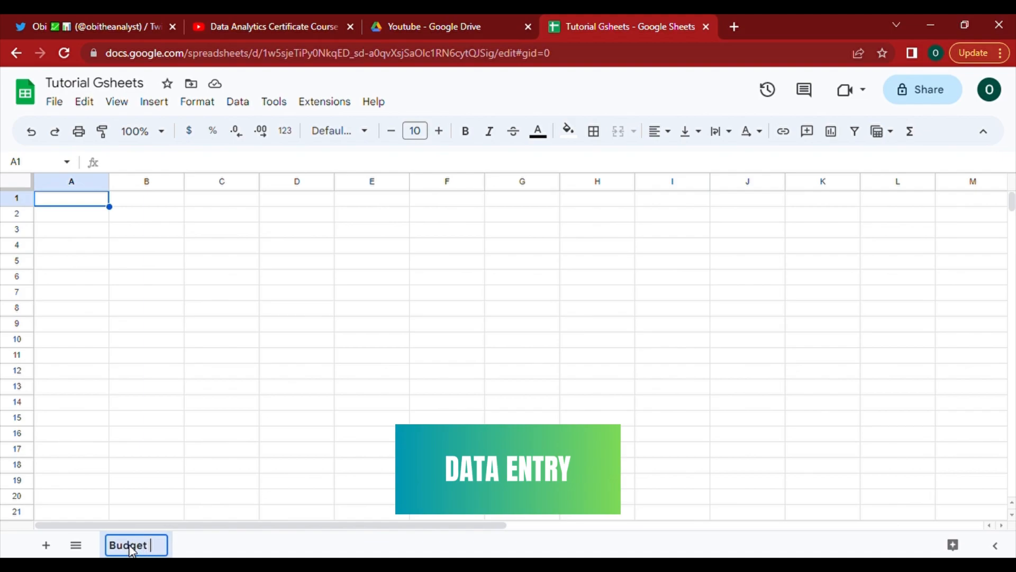
text(Summary)
key(Return)
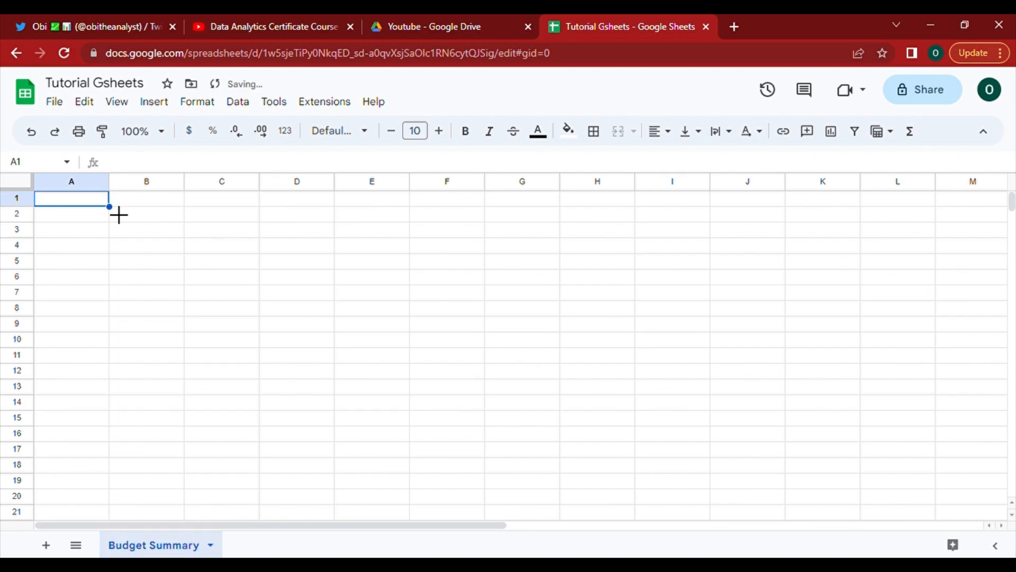
Step: Enter Budget in A1 and the column headers Expenses, Monthly Cost and Yearly Cost in A2, B2 and C2
text(Budget)
key(Return)
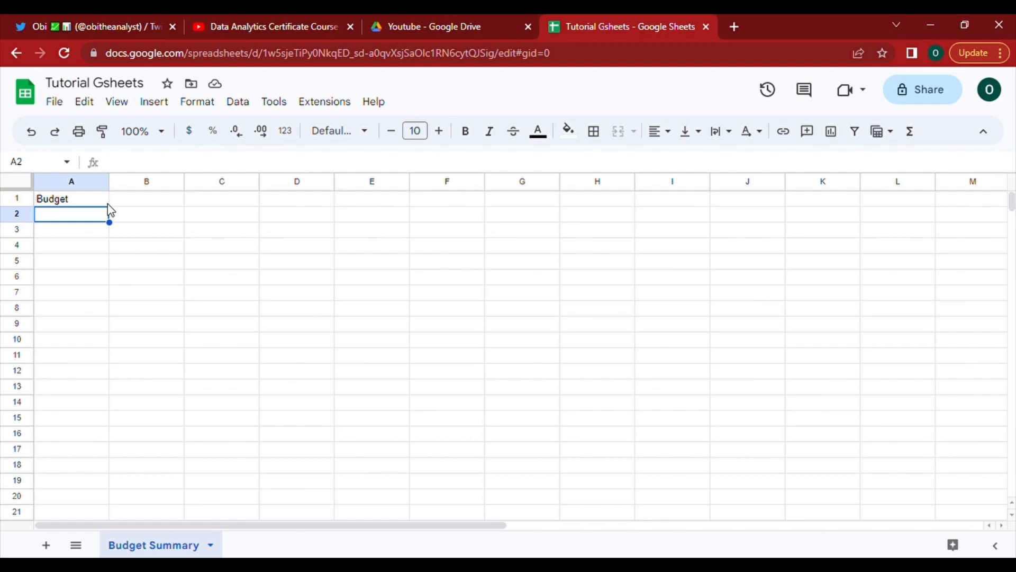
text(Expenses)
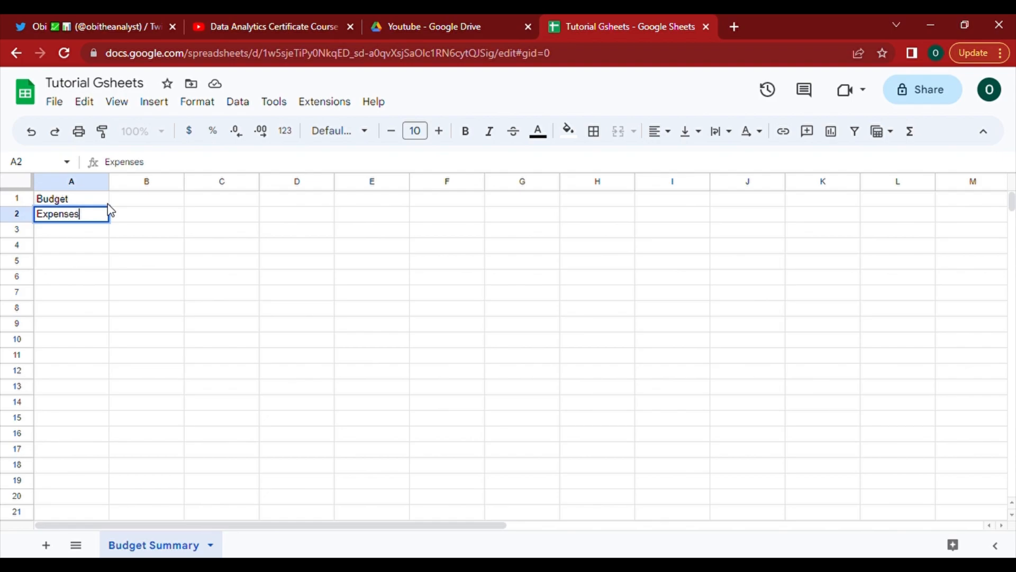
key(Tab)
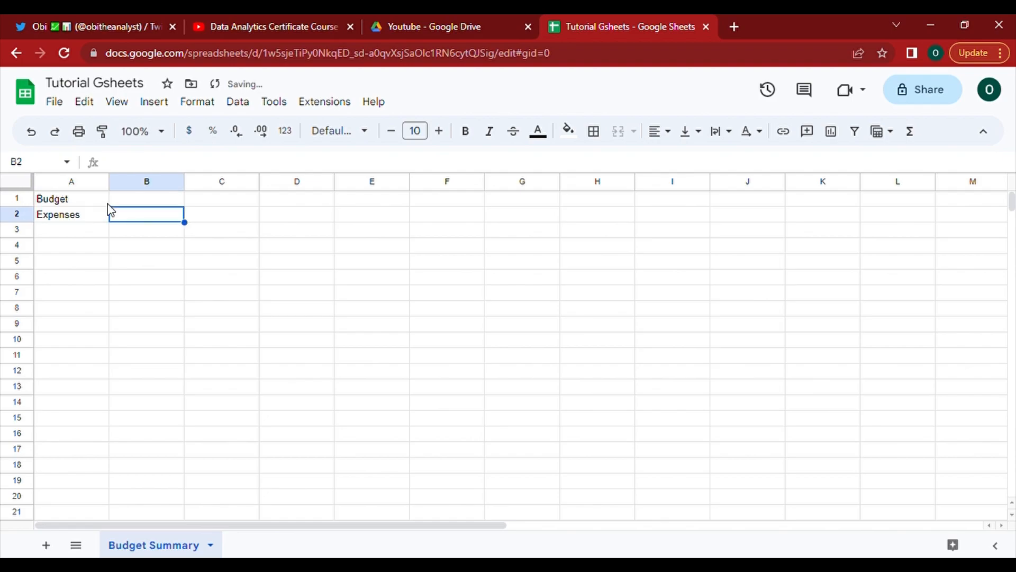
text(Mont)
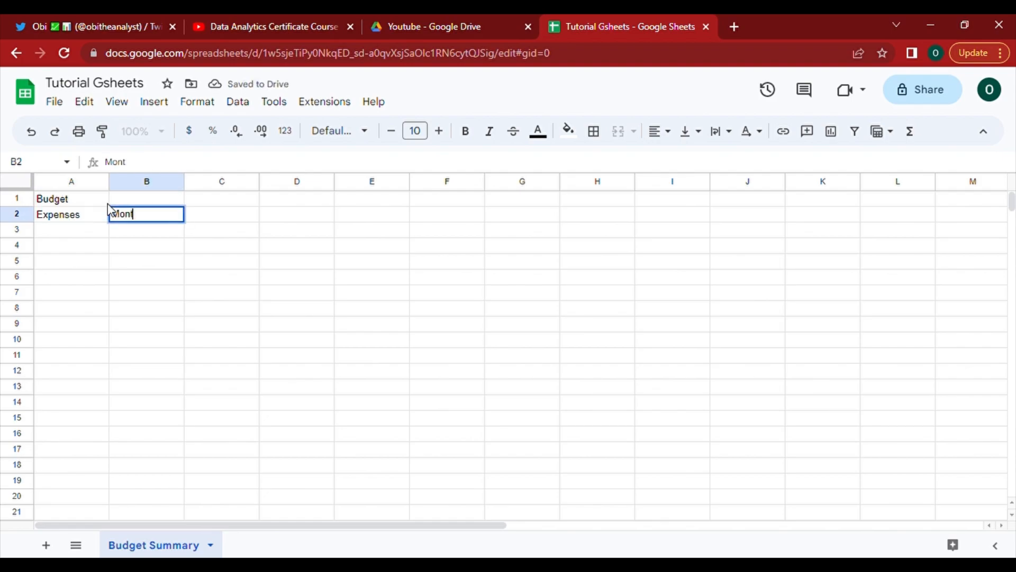
text(hly Cost)
key(Tab)
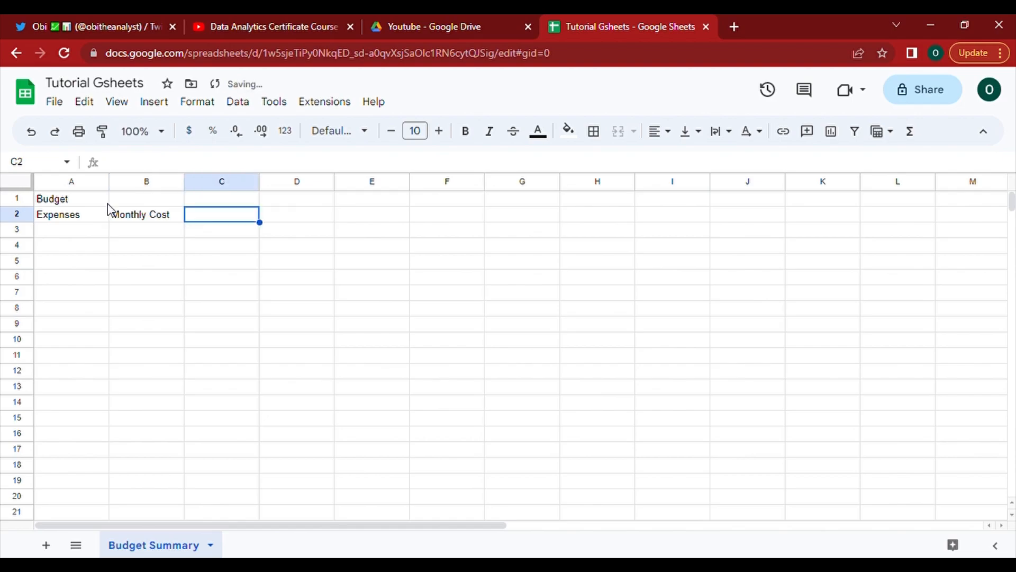
text(Yearly Cost)
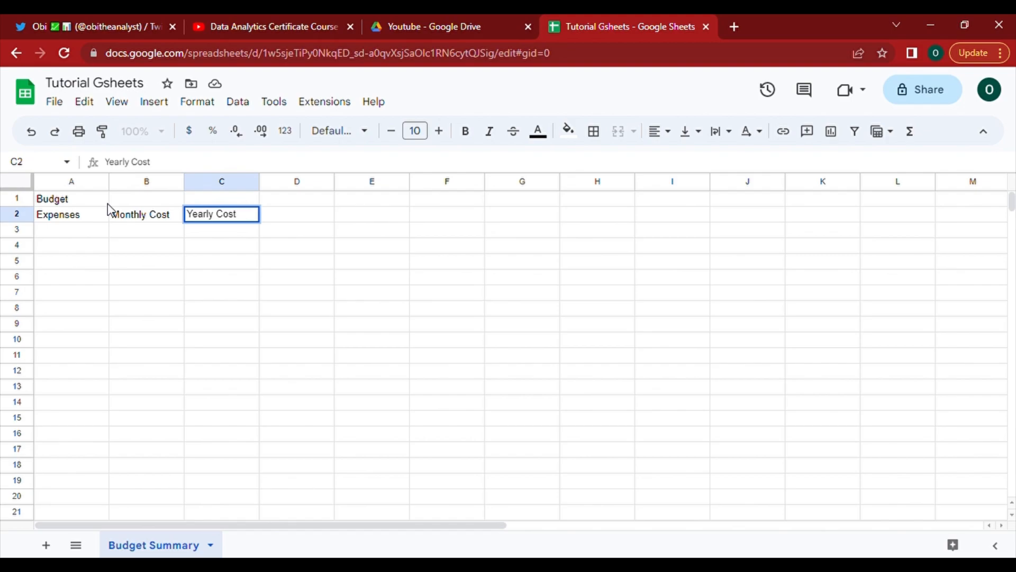
key(Tab)
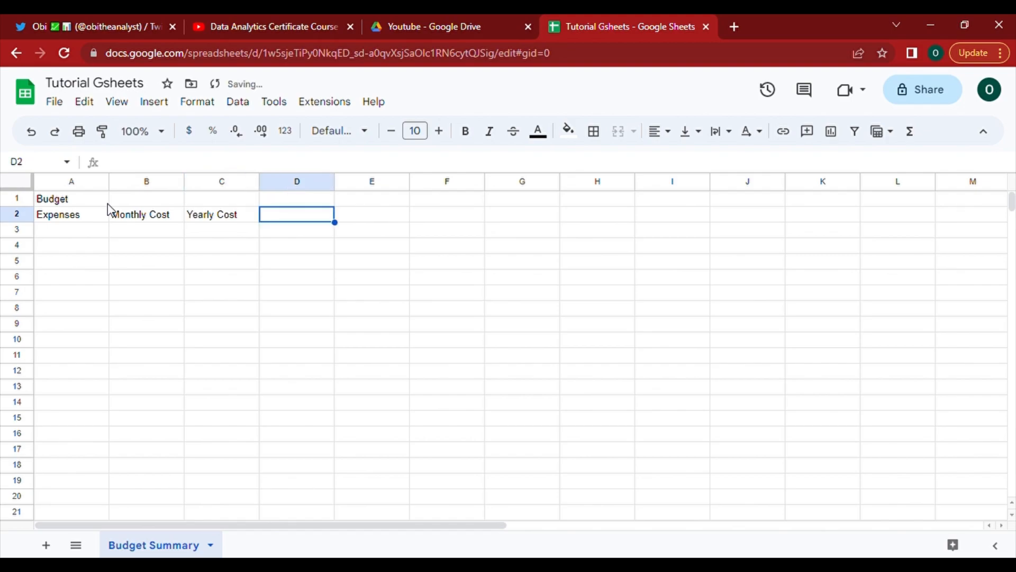
Step: Move the selection cell by cell along row 2 to E2 and back to the Yearly Cost header
key(Right)
key(Right)
key(Right)
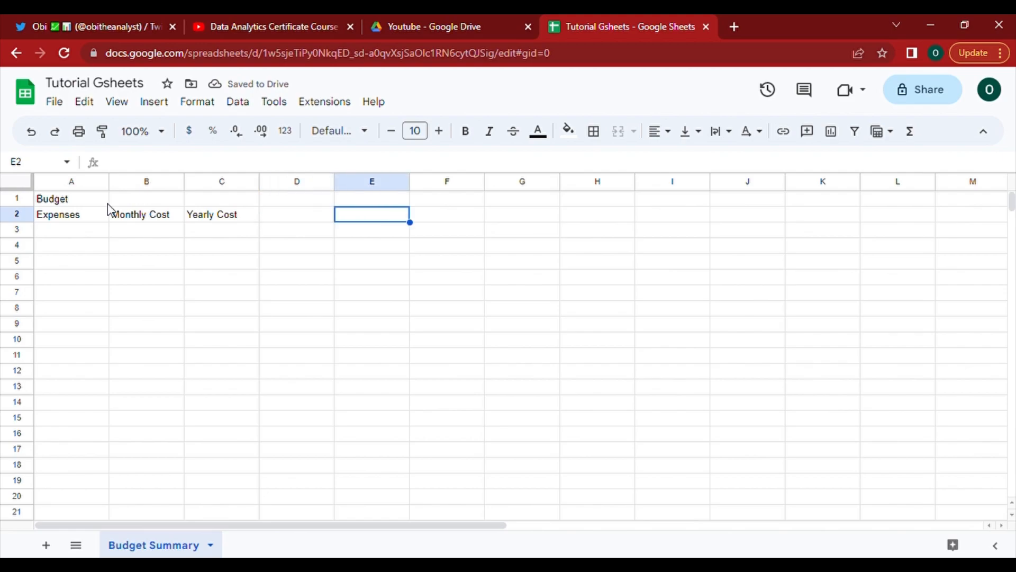
key(Left)
key(Left)
key(Left)
key(Left)
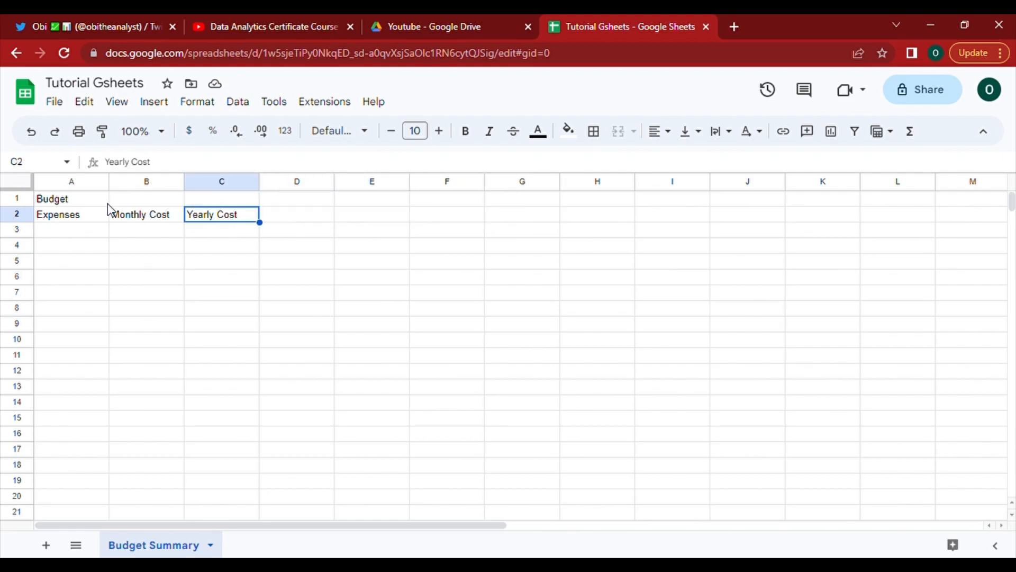
Step: Enter a sample sentence in D2 made of a person's name followed by "is a very good boy"
key(Right)
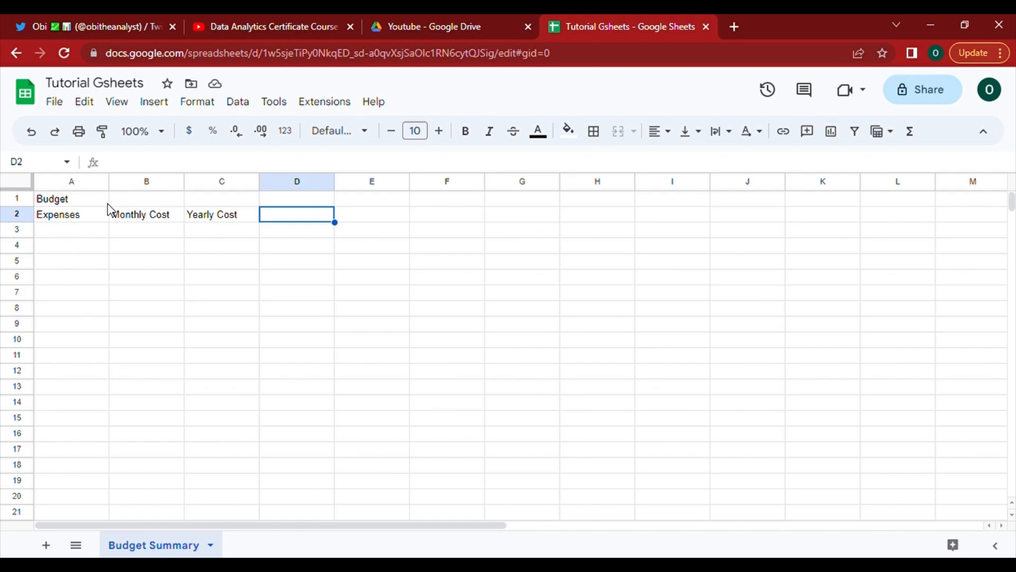
text(Obi )
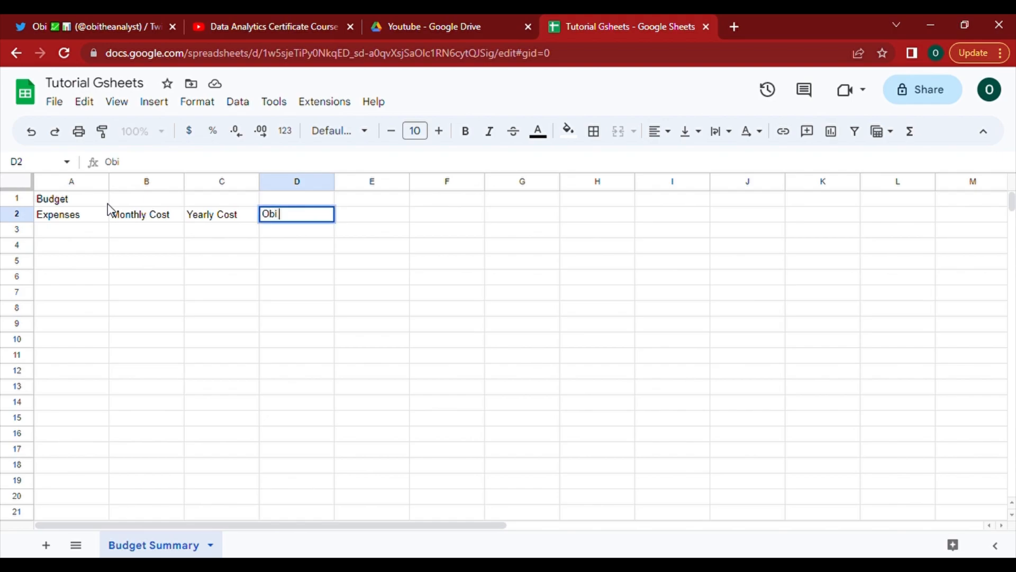
text(is a very good boyt)
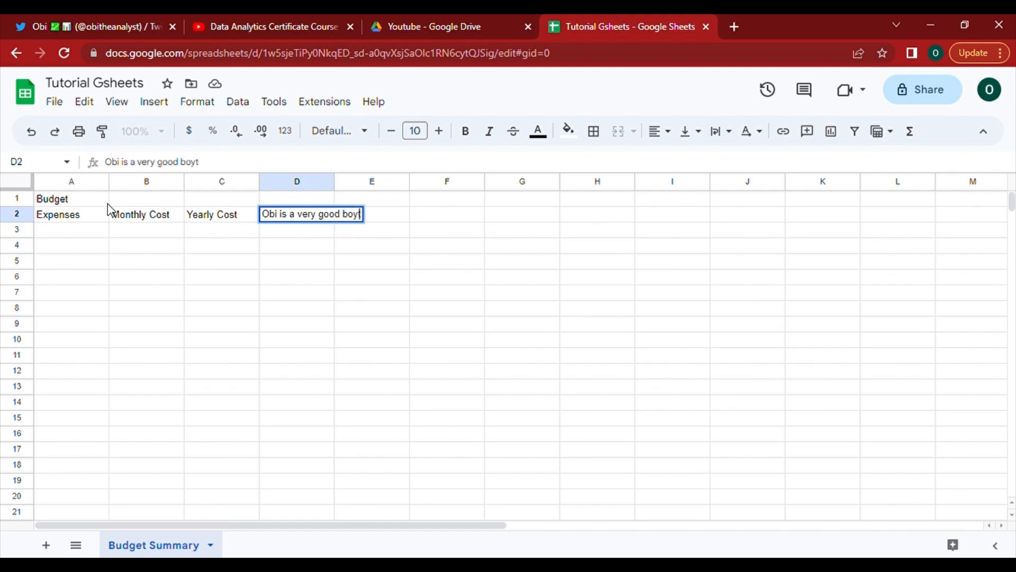
key(BackSpace)
key(Return)
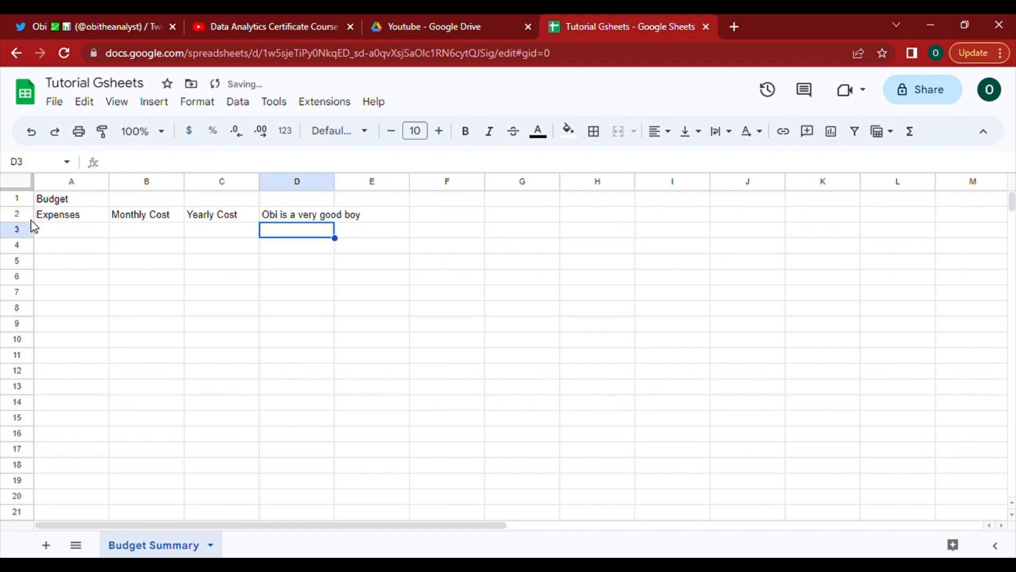
Step: Enter a second sample sentence in E2 made of a person's name followed by "is a good girl"
click(385, 219)
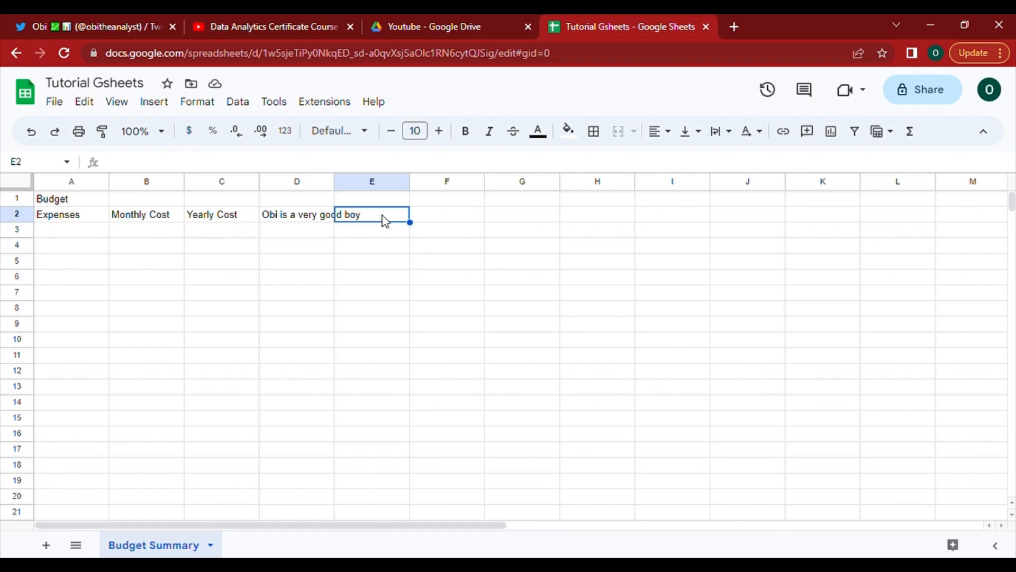
text(Aisha is a good girl)
key(Return)
Step: Fit column D's width to the sentence in D2 and try several widths for columns D and E
click(323, 219)
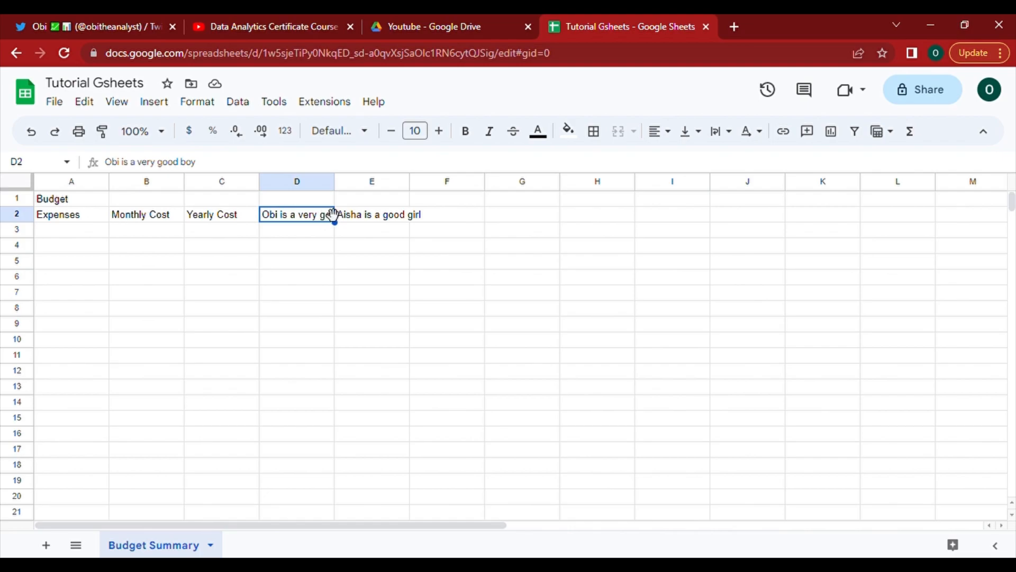
double_click(335, 183)
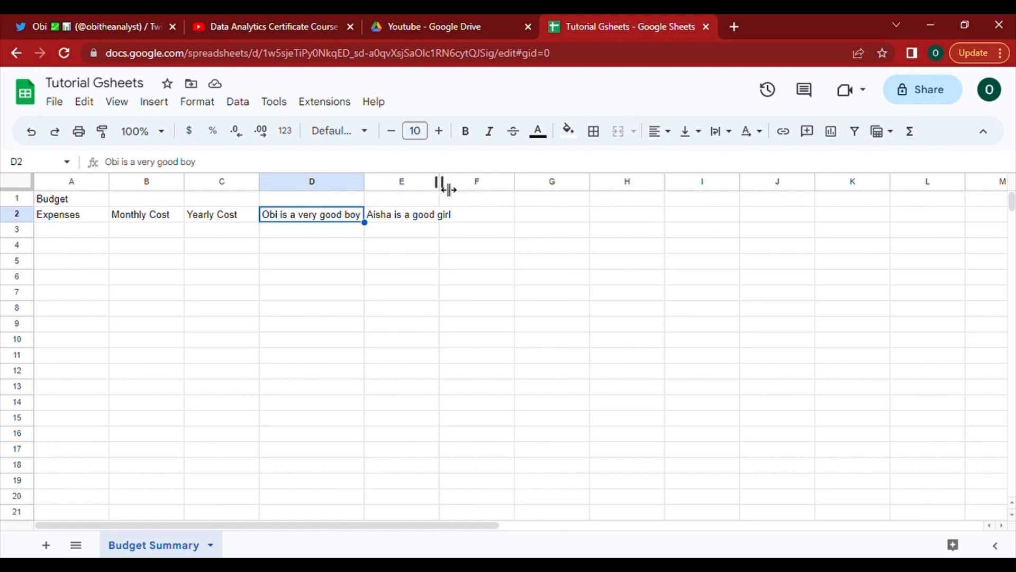
drag(446, 186, 448, 186)
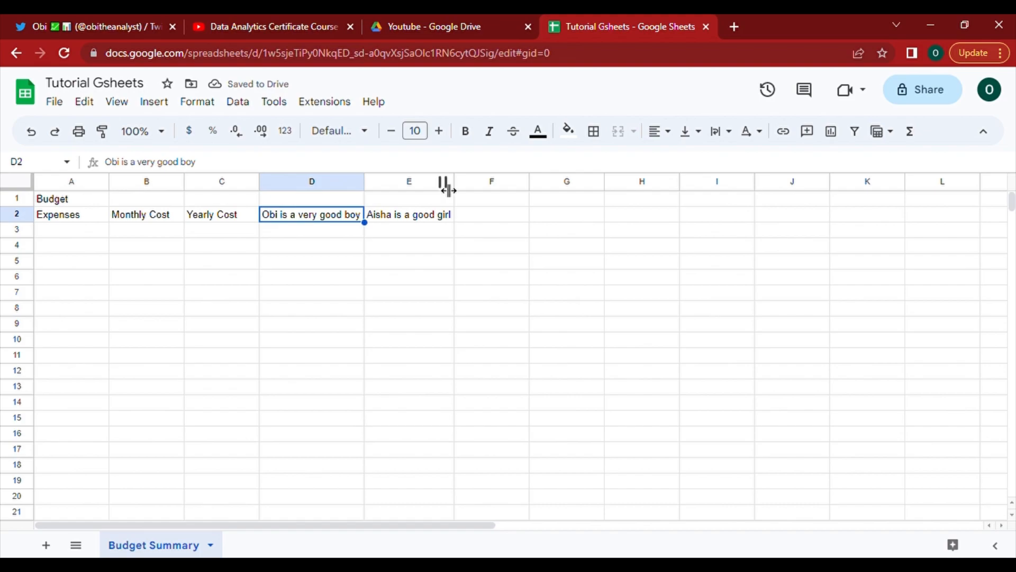
drag(447, 186, 445, 186)
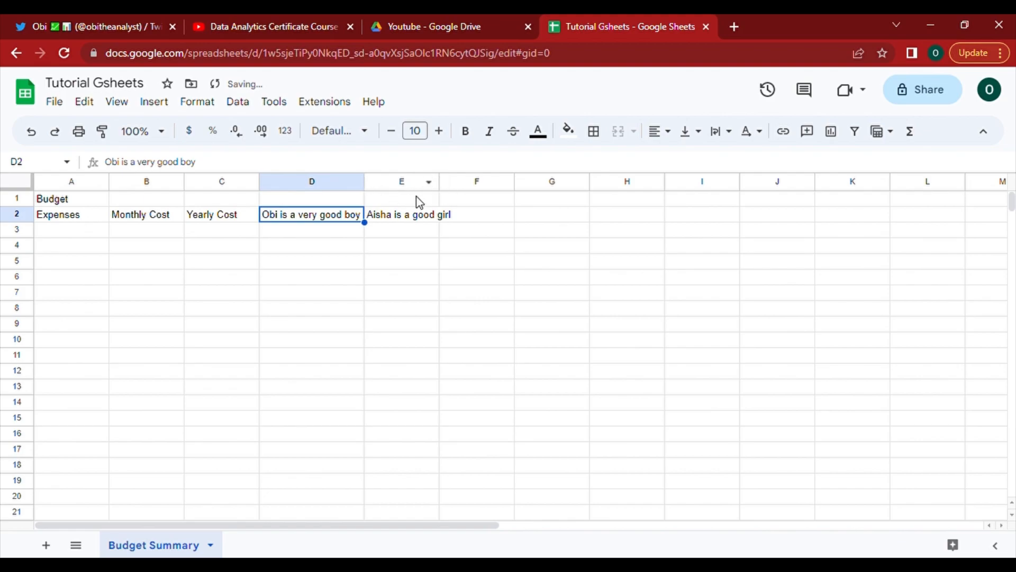
drag(443, 184, 470, 181)
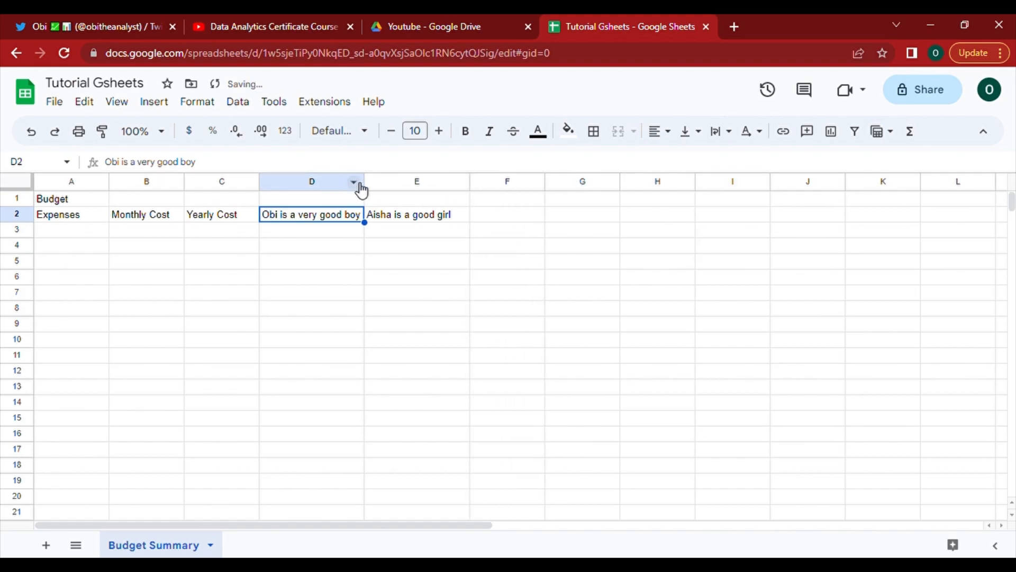
drag(366, 186, 416, 197)
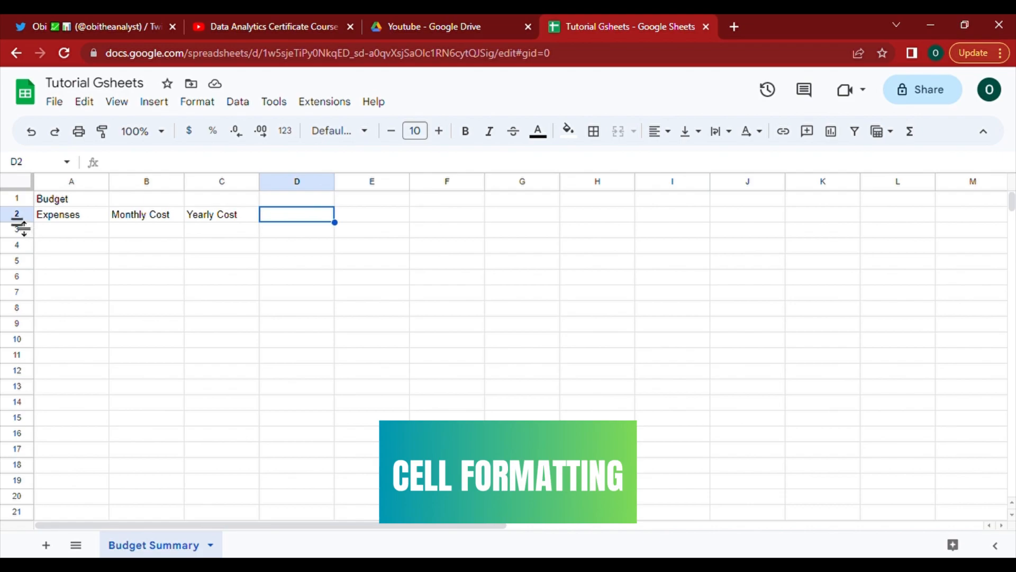
Step: Increase the height of row 2 to about seven default rows and select the Monthly Cost header cell
drag(21, 229, 27, 316)
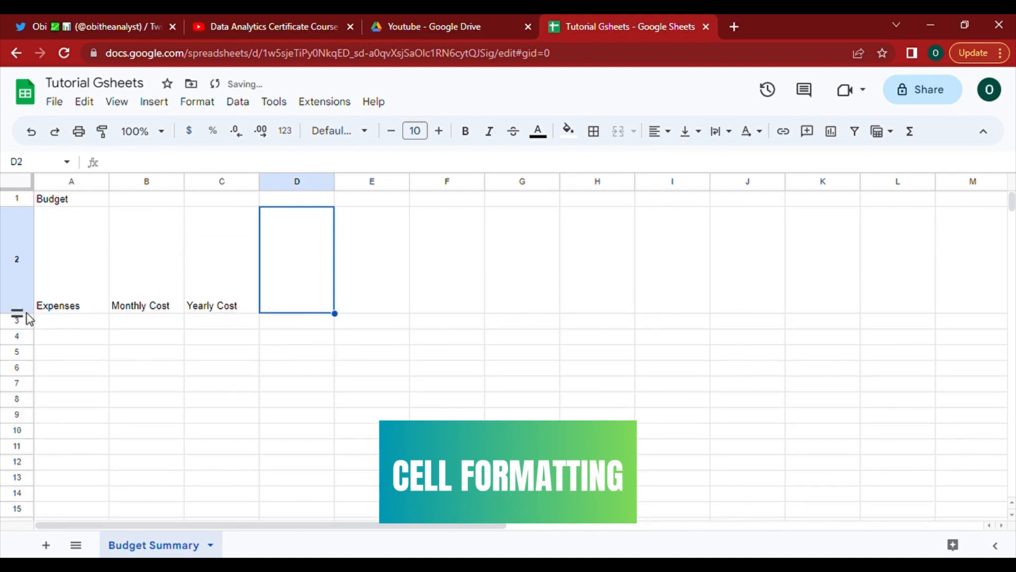
click(126, 292)
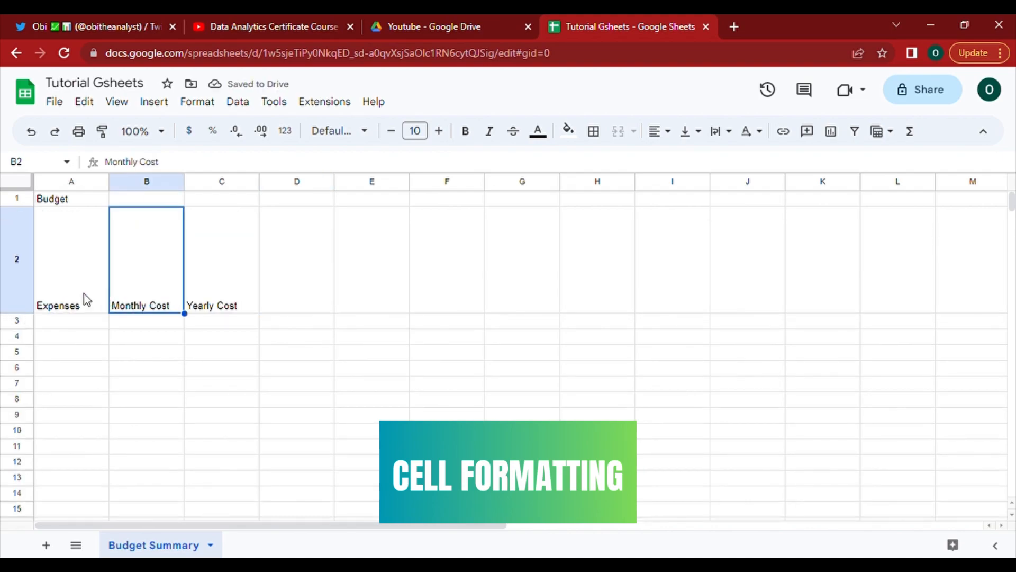
Step: Undo the height increase of row 2
click(79, 300)
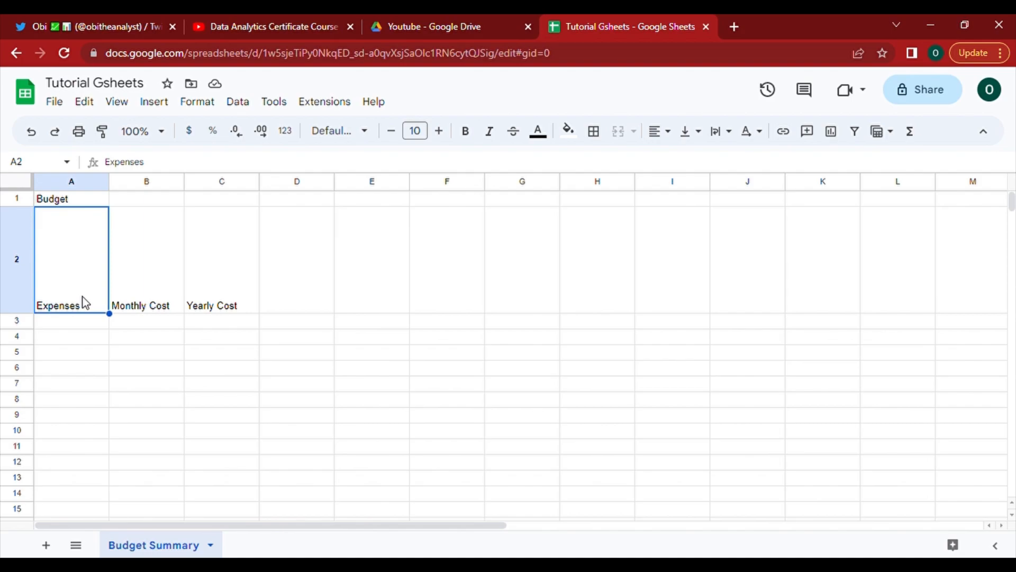
click(128, 310)
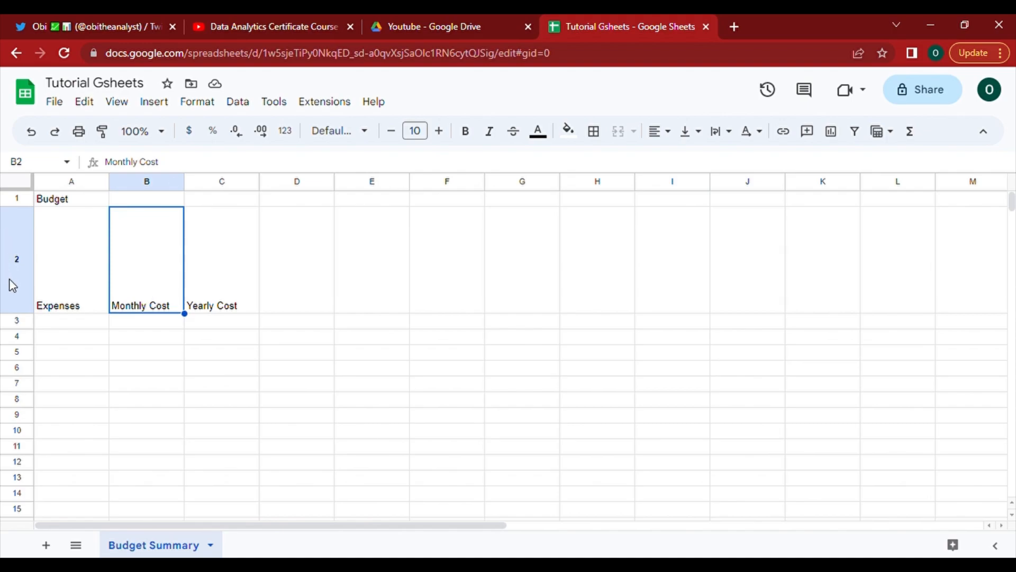
key(ctrl+z)
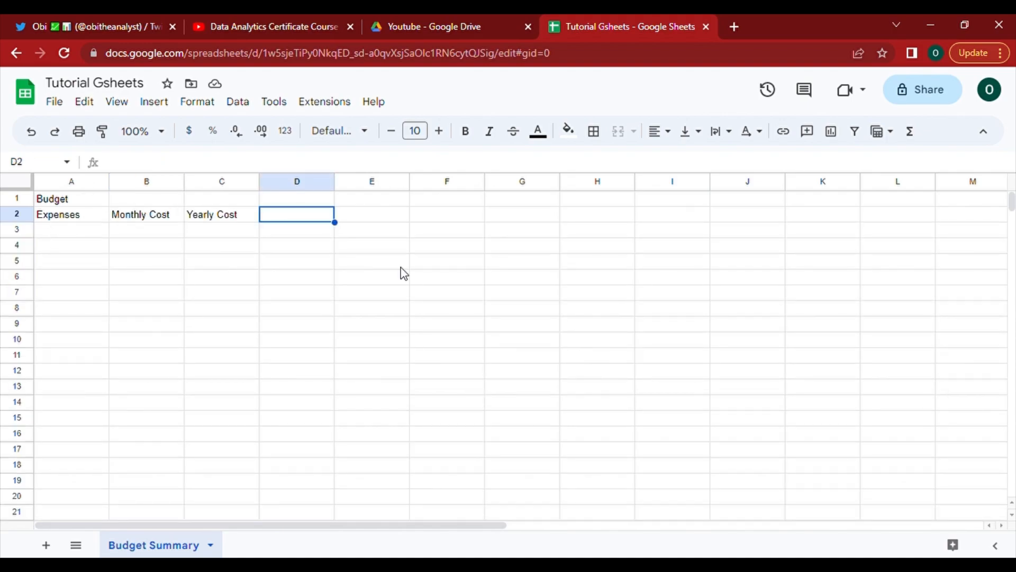
Step: Enter Rent as the first expense in cell A3
click(64, 229)
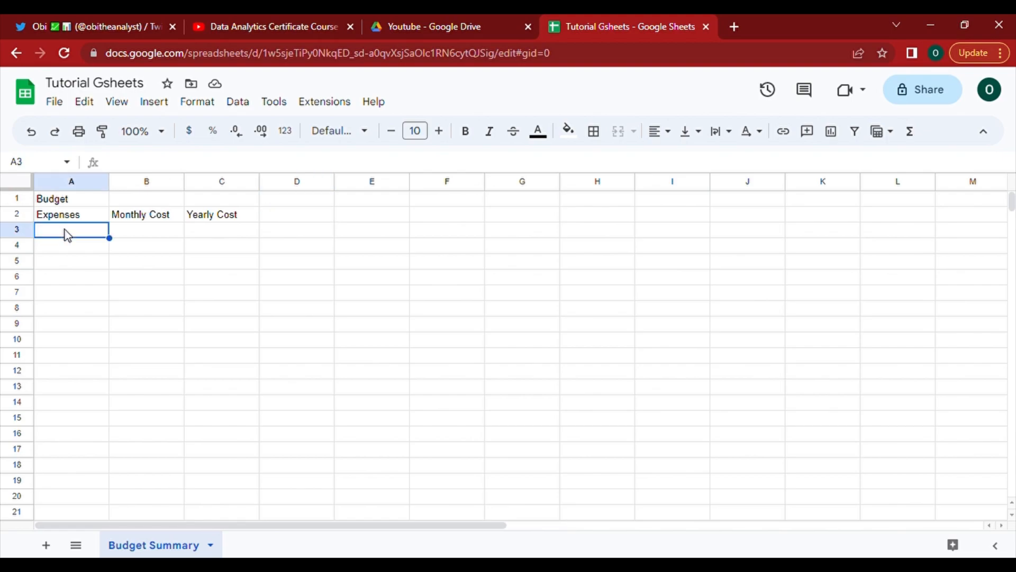
text(Re)
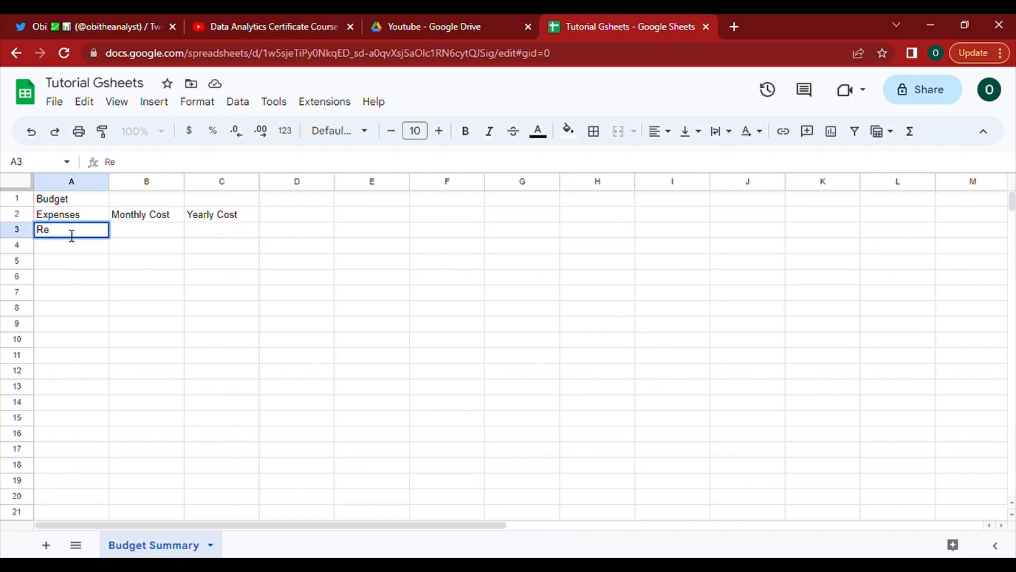
text(nt)
key(Return)
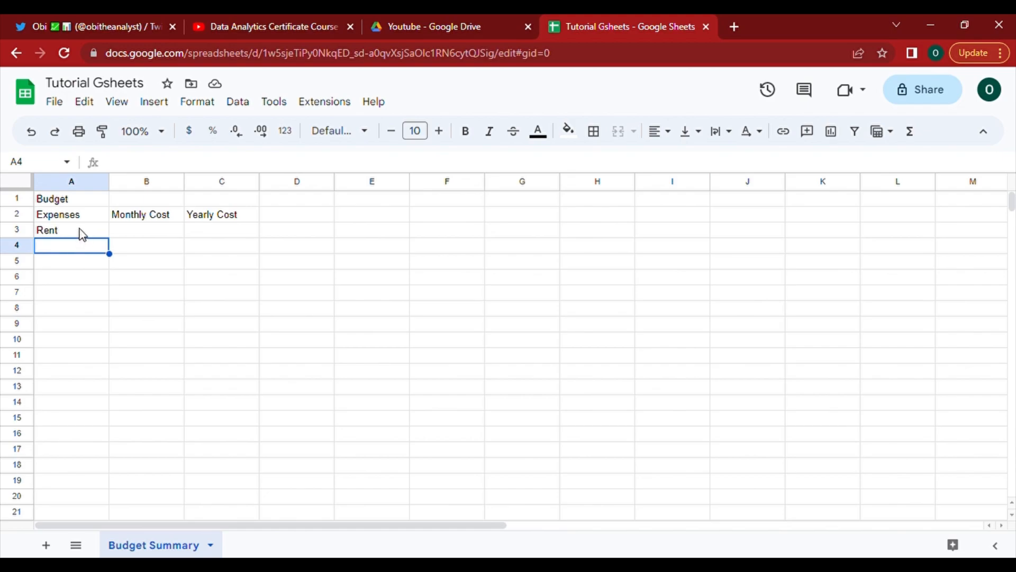
Step: Try entering random filler text in B3 beside Rent, clear it, and reopen A3 for editing
click(82, 234)
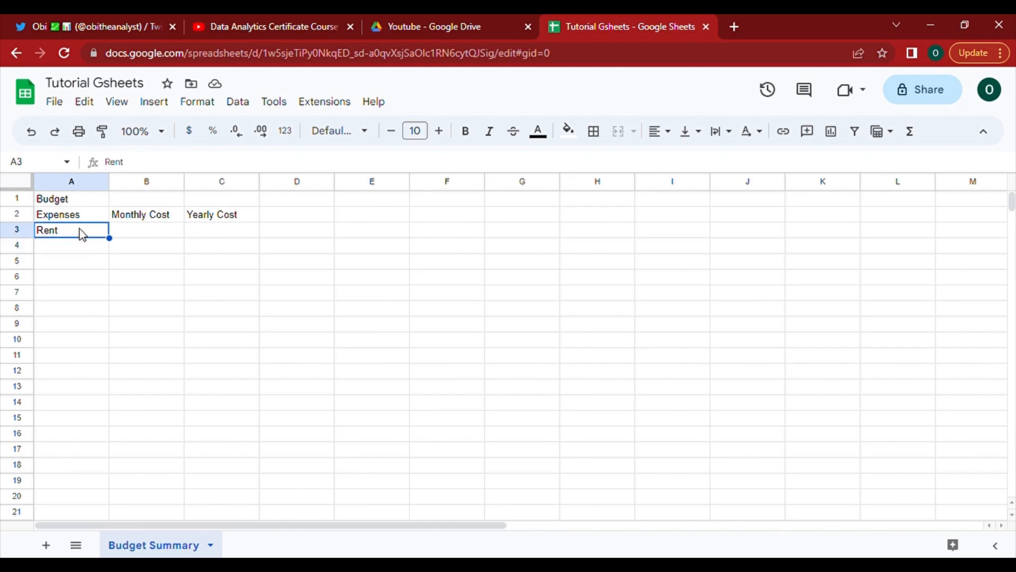
key(Tab)
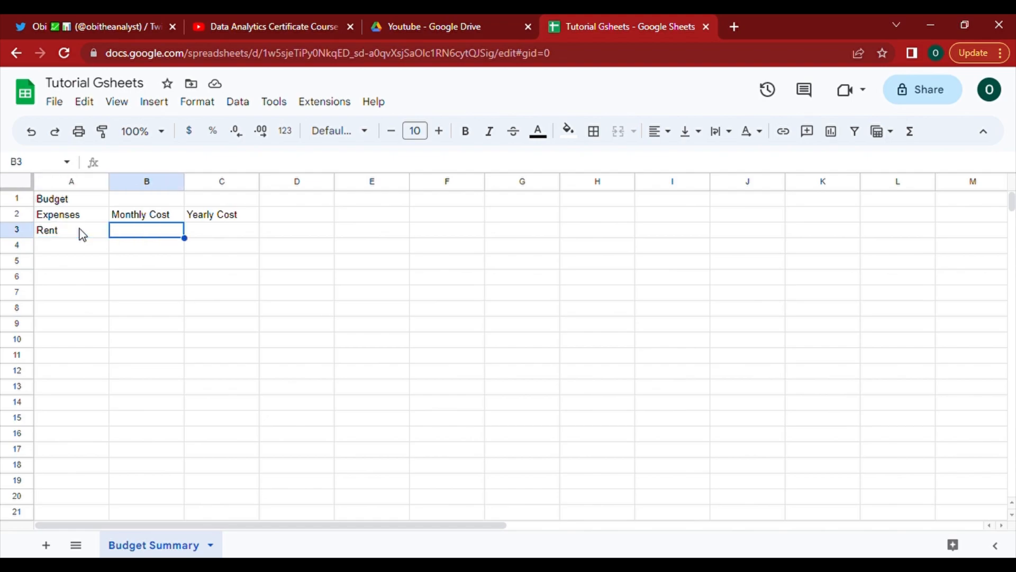
key(Return)
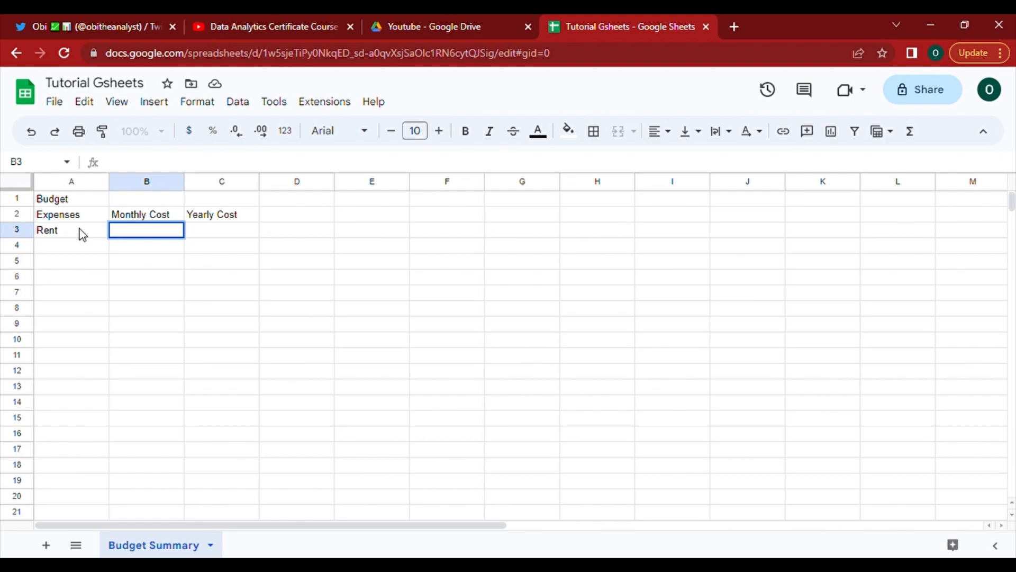
text(nxnfjdbh)
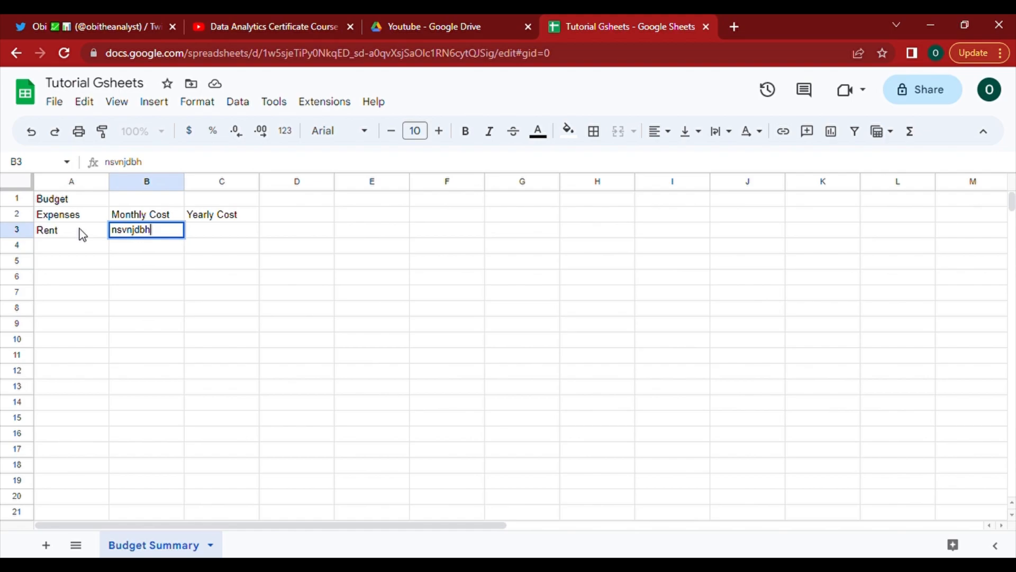
key(ctrl+BackSpace)
click(81, 236)
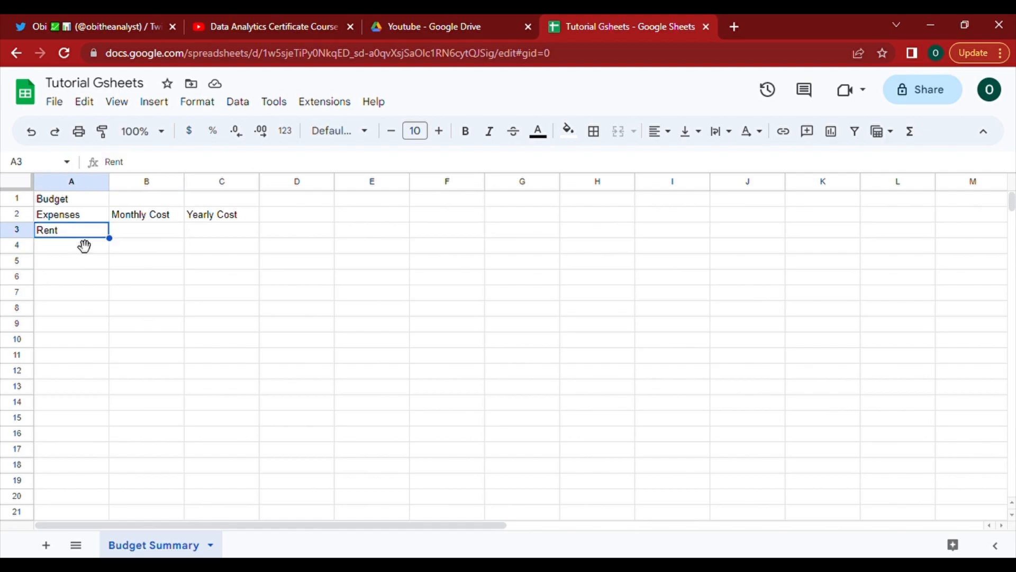
double_click(76, 236)
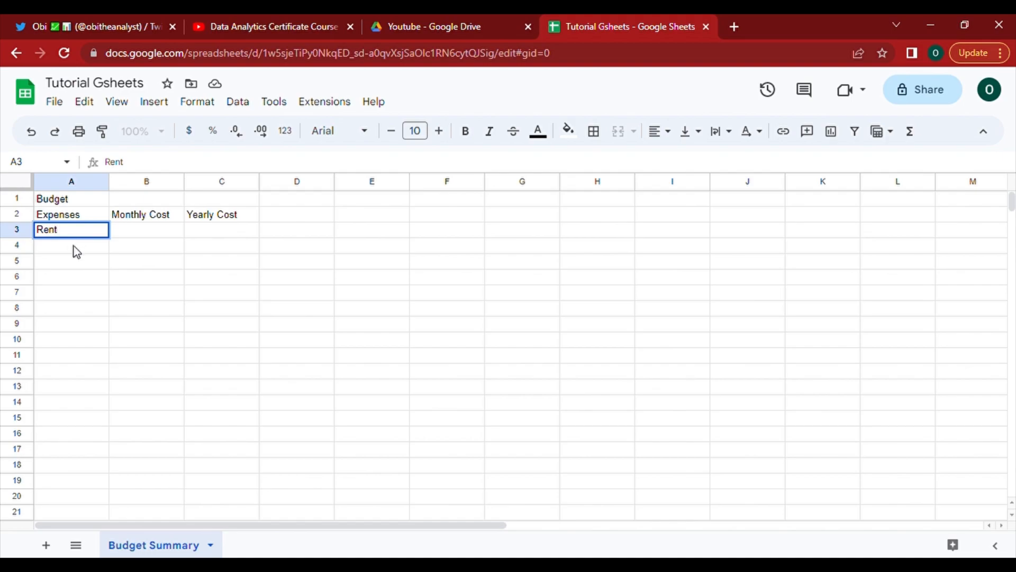
Step: Enter Gym Membership as the second expense in cell A4
click(74, 246)
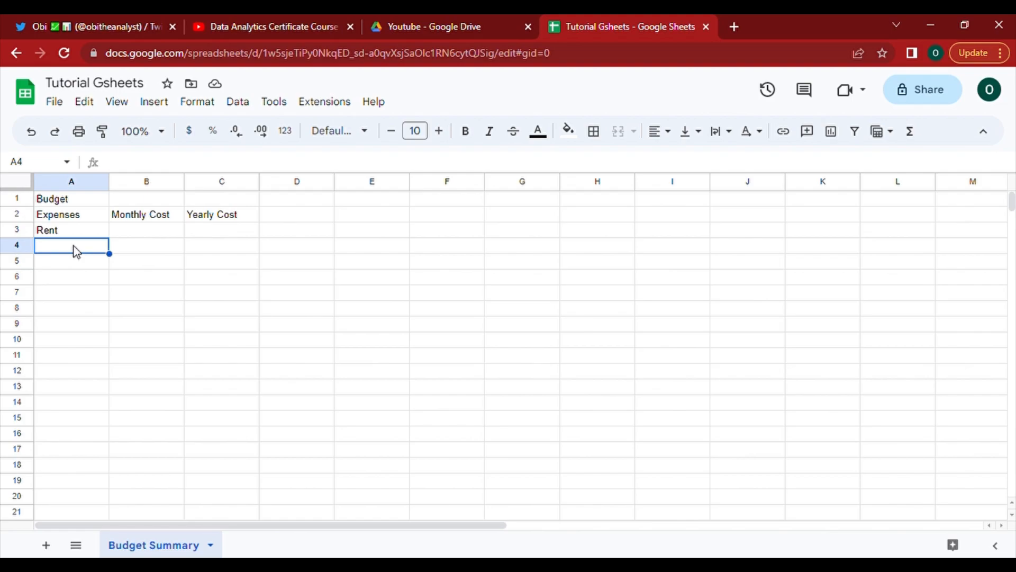
text(G)
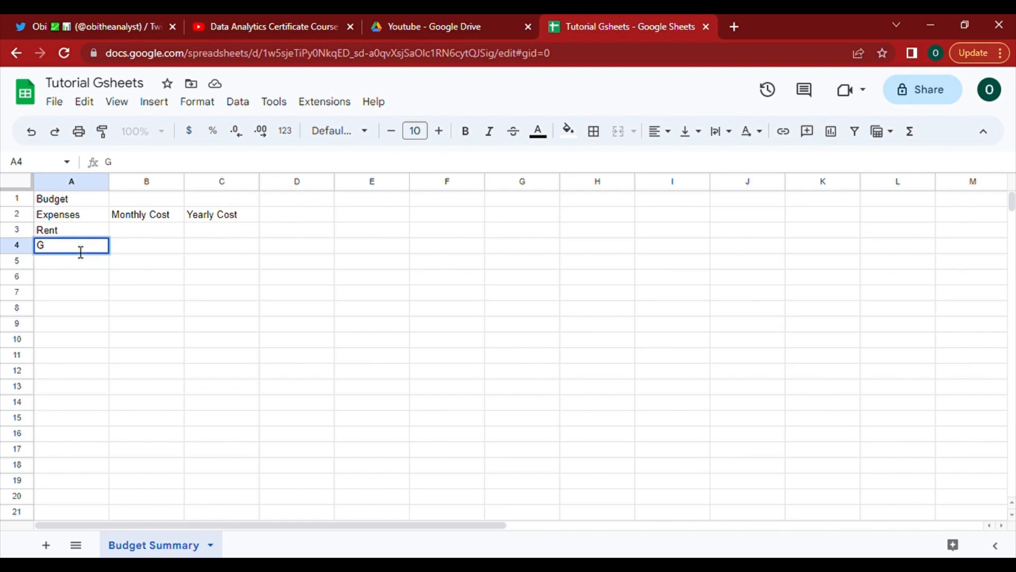
text(ym Membership)
key(Return)
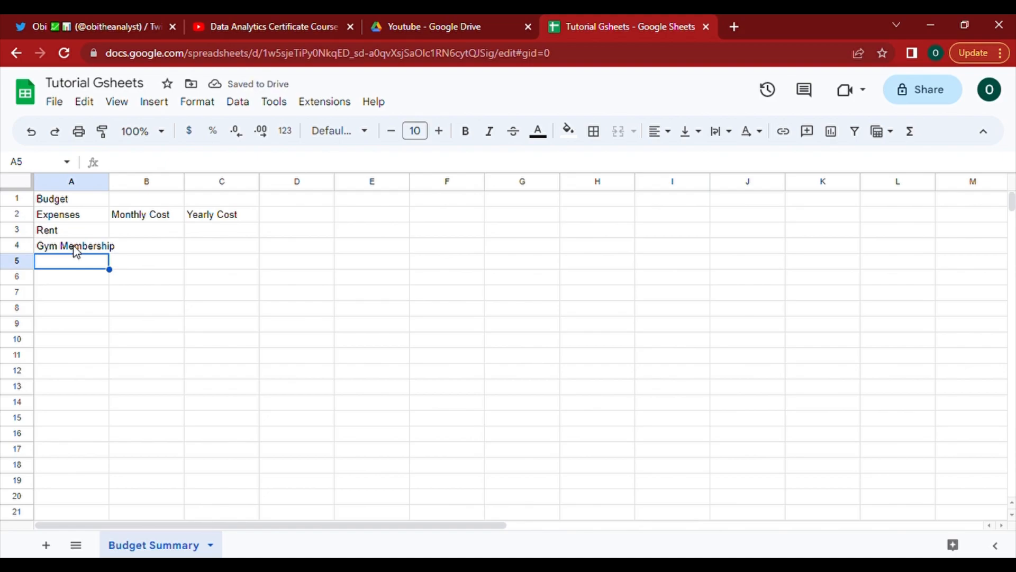
key(Right)
key(Right)
key(Right)
key(Right)
key(Right)
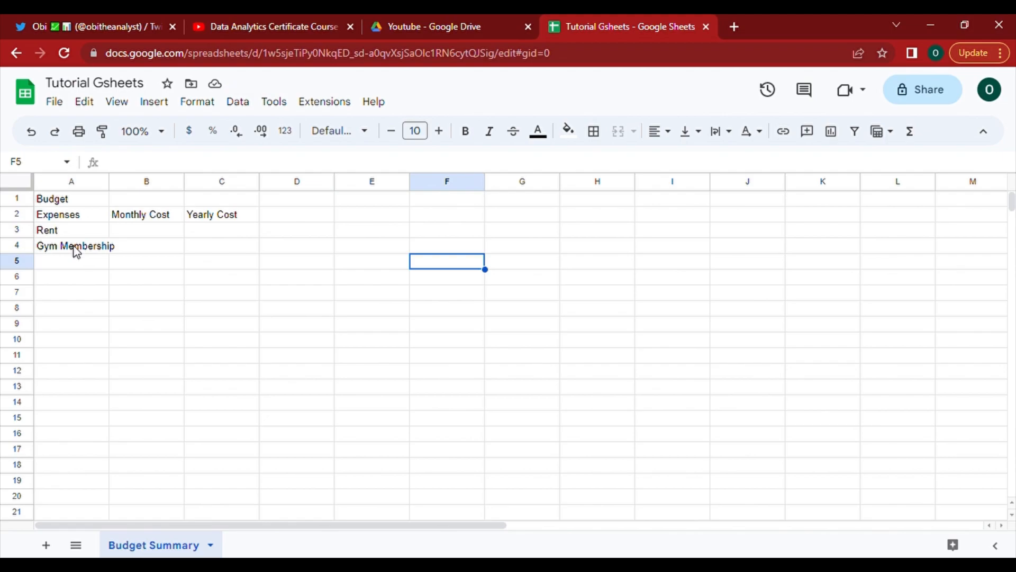
click(76, 249)
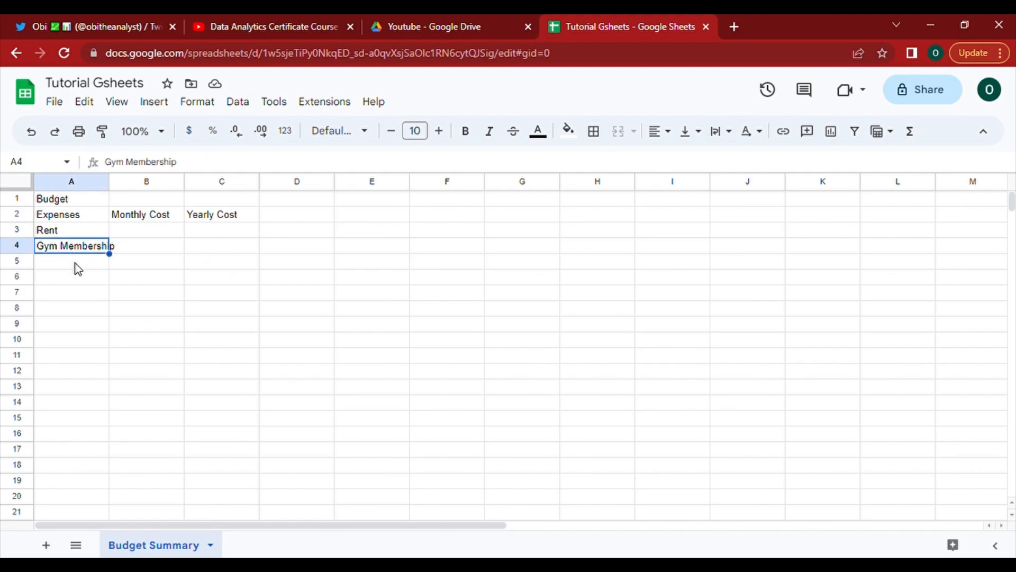
click(78, 265)
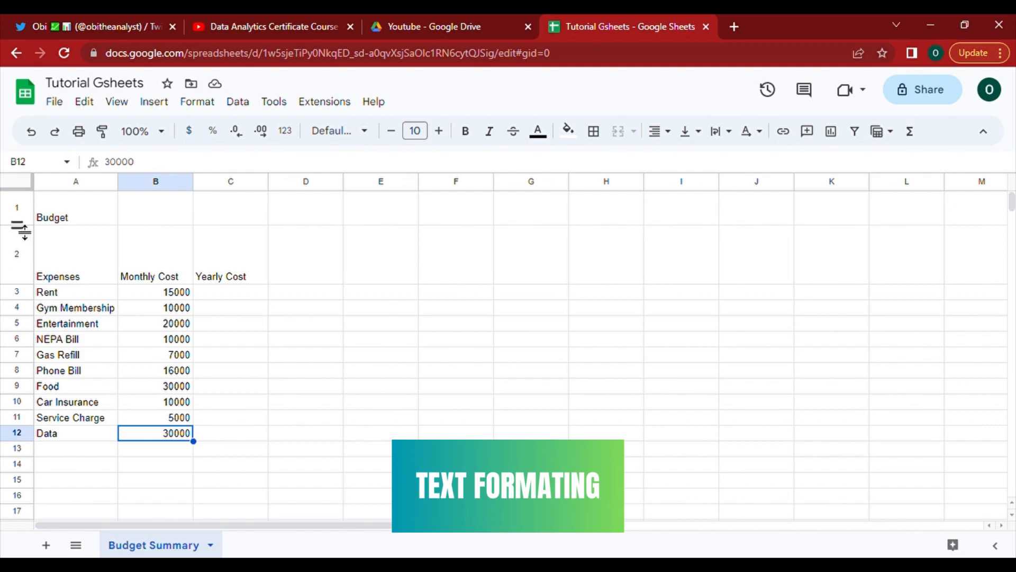
Step: Replace the title in A1 with BUDGET in capitals and make its text bold
click(74, 219)
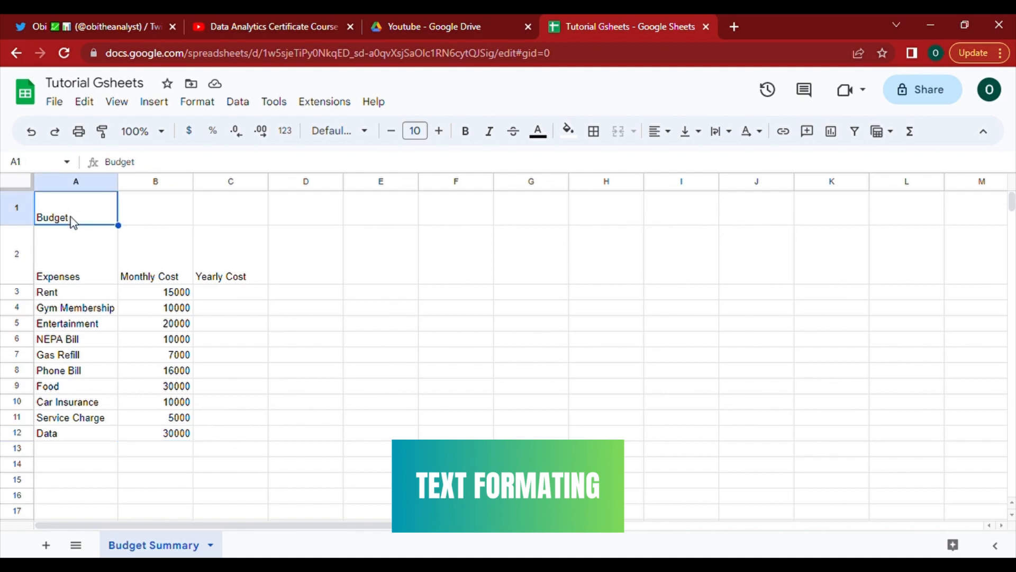
double_click(74, 220)
key(ctrl+a)
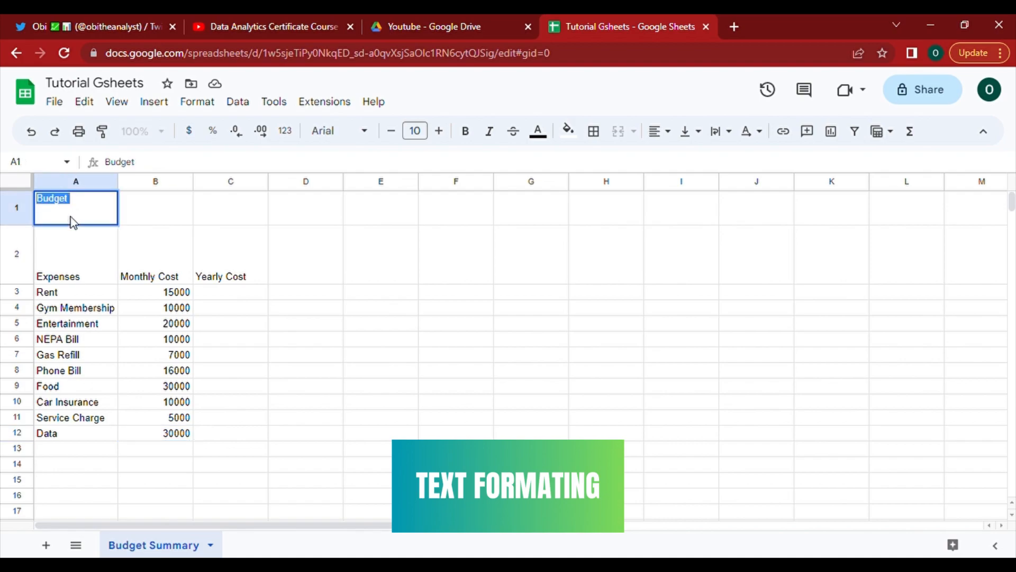
text(BUDGET)
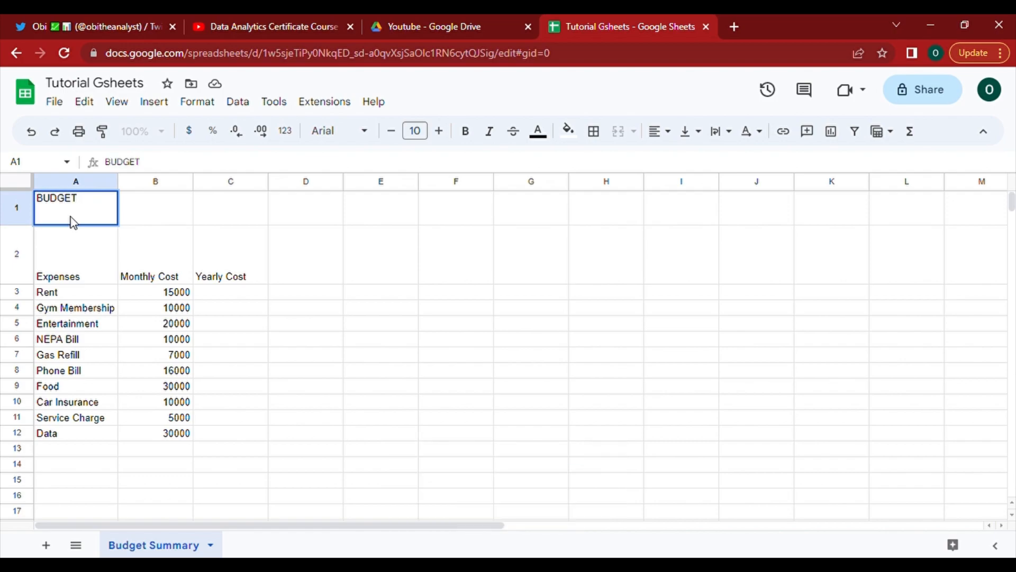
key(ctrl+a)
click(474, 138)
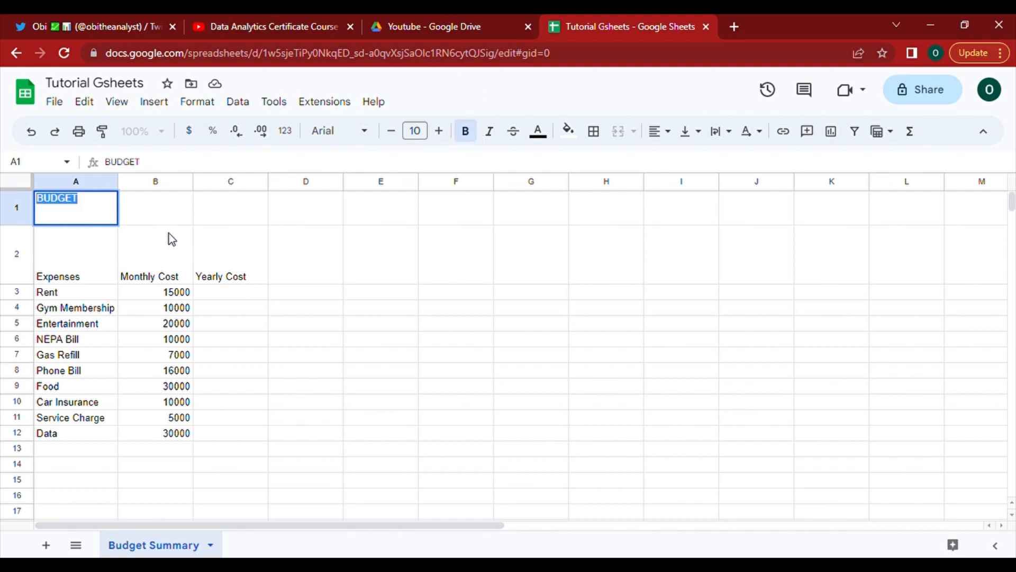
key(Tab)
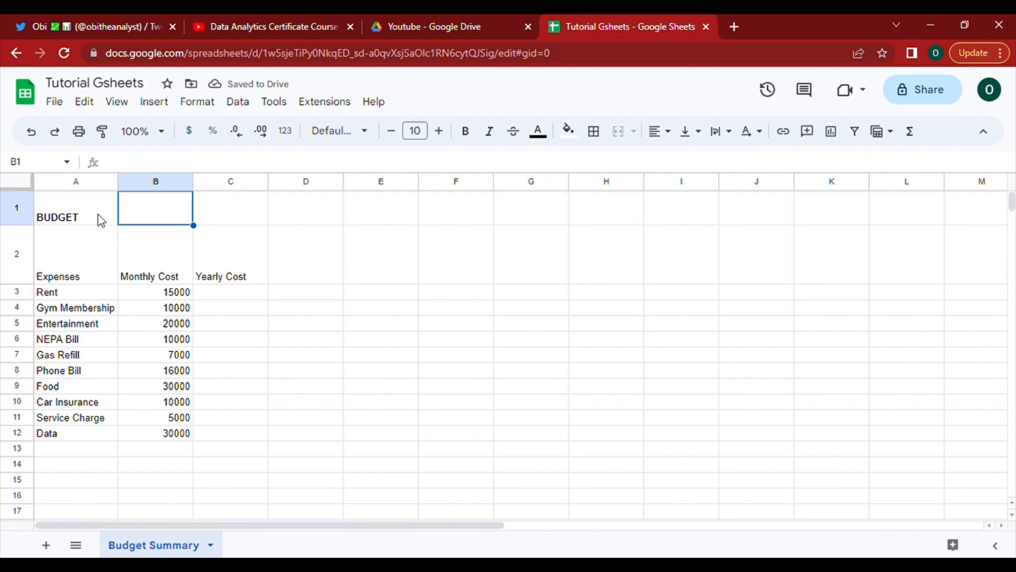
Step: Merge cells A1 to C1 into a single title cell using Merge all
click(101, 220)
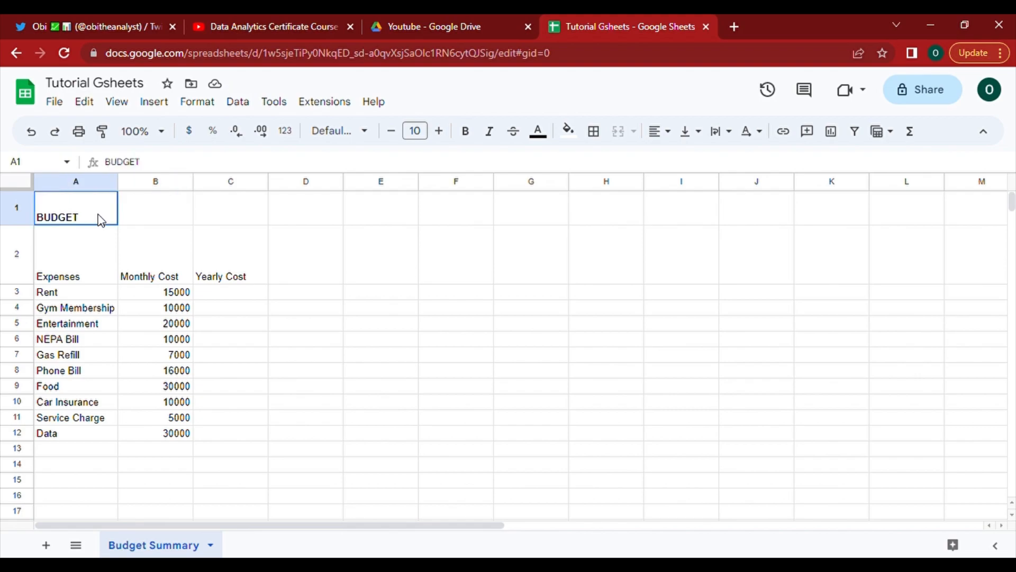
click(175, 219)
click(229, 221)
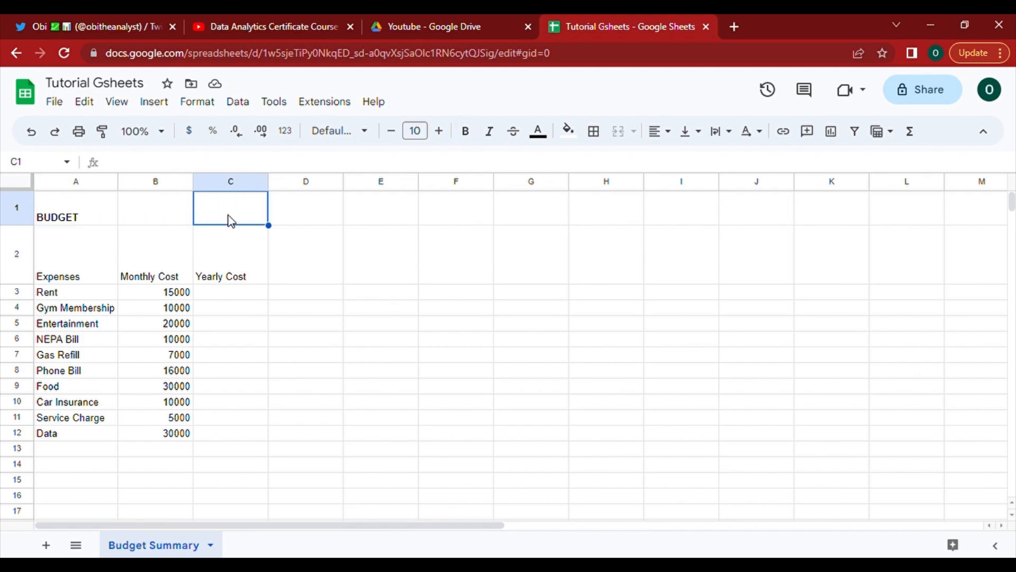
click(101, 224)
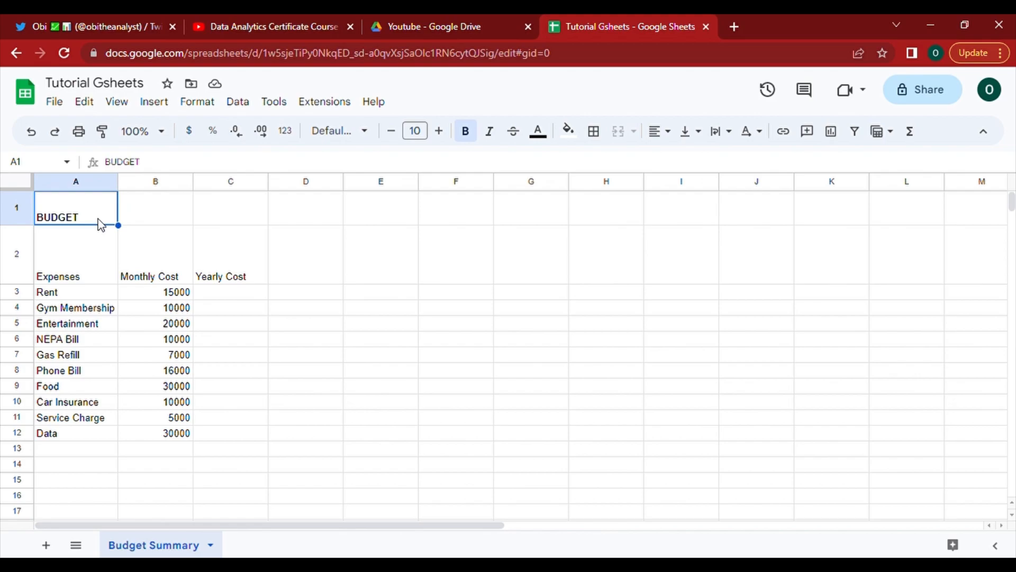
drag(100, 222, 232, 221)
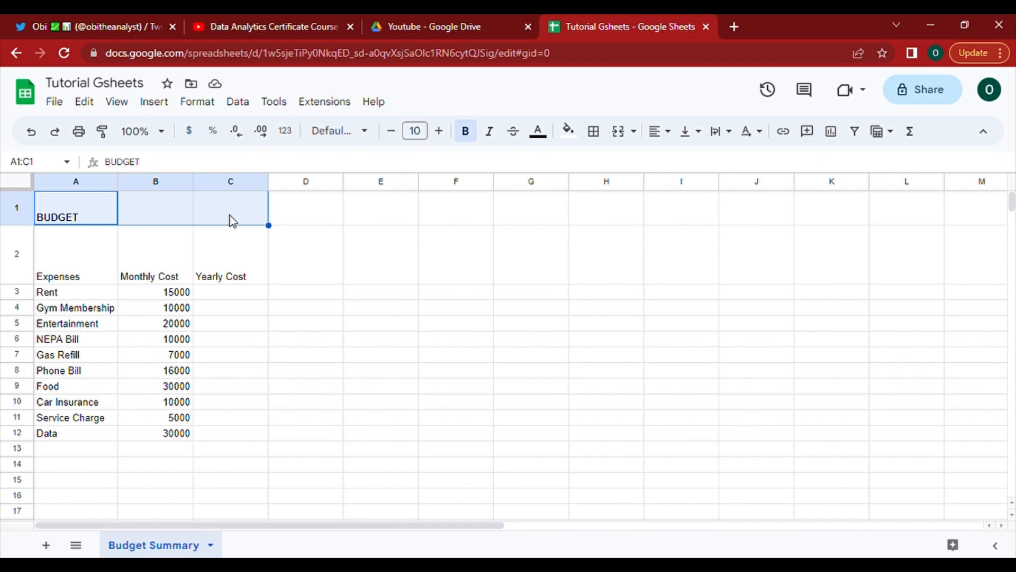
click(638, 136)
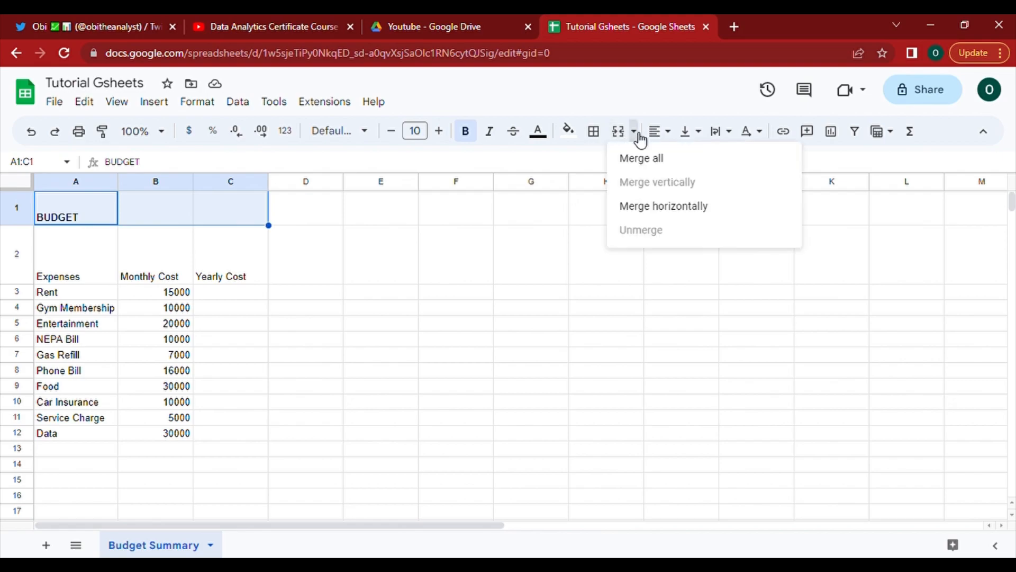
click(645, 158)
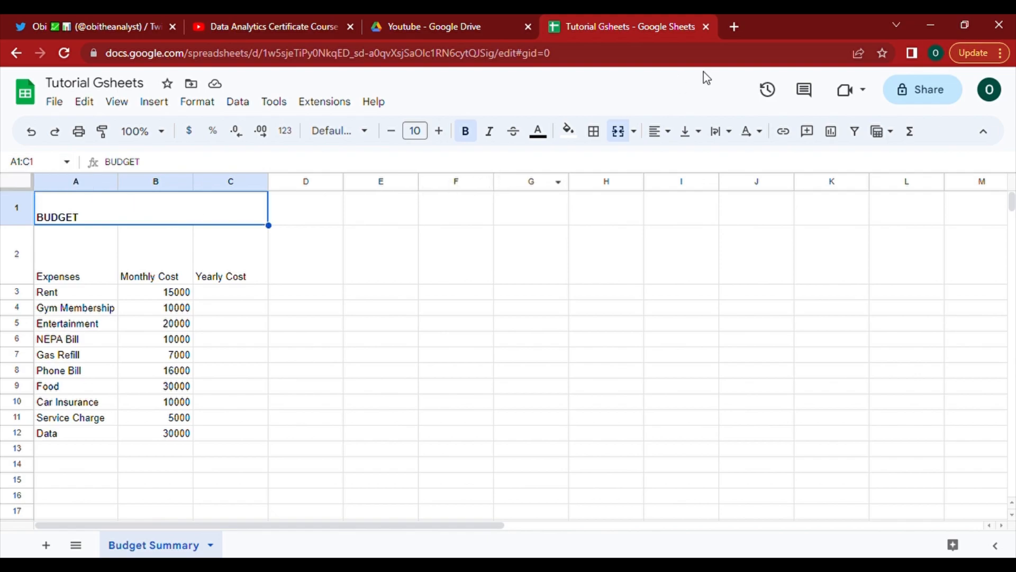
Step: Center the BUDGET title horizontally in its merged cell and set its font size to 18
click(665, 139)
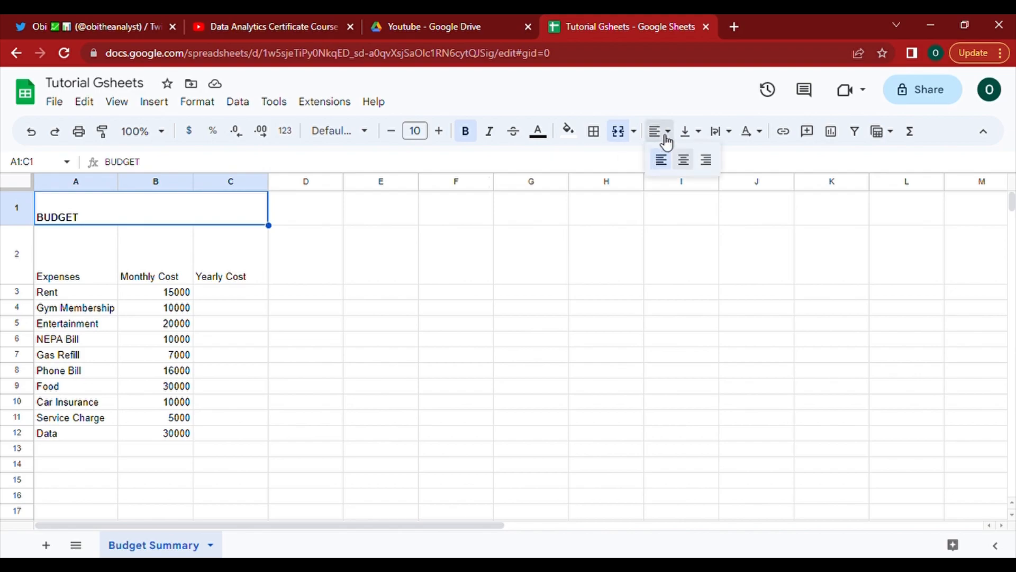
click(697, 168)
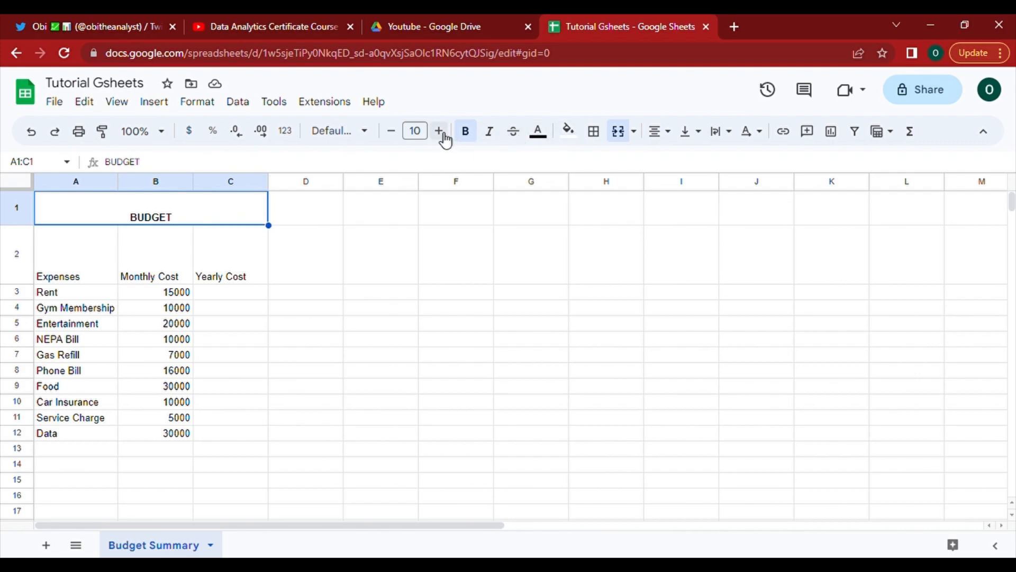
click(415, 131)
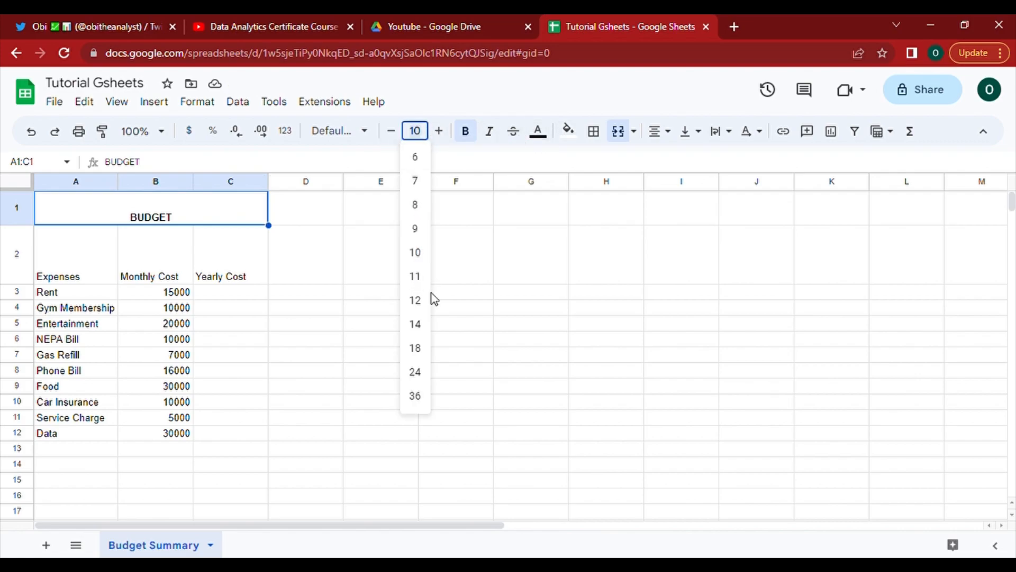
click(420, 349)
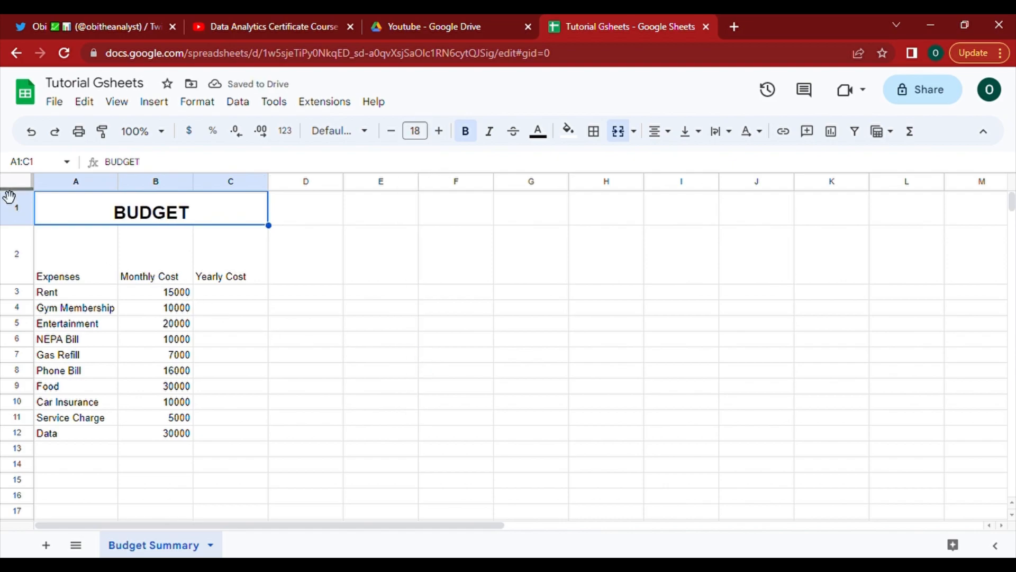
Step: Reduce row 1's height to fit the title closely and row 2's height to about two and a half default rows
drag(20, 229, 21, 222)
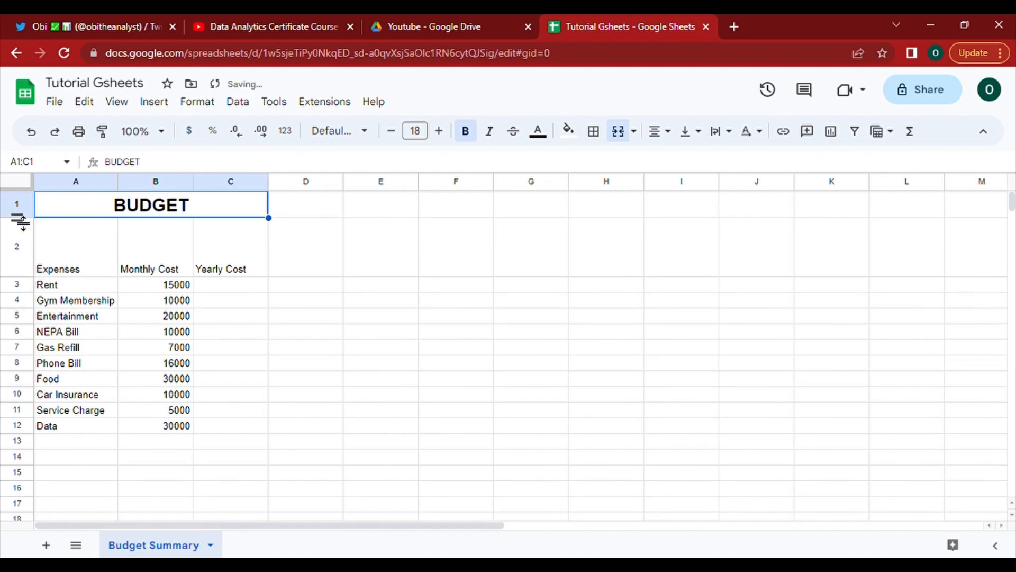
drag(22, 276, 21, 254)
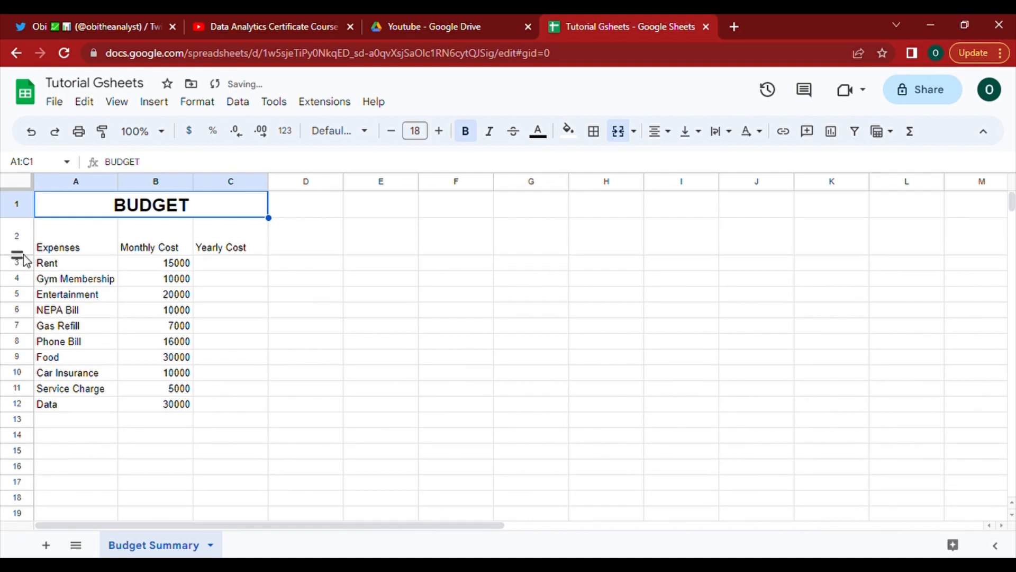
Step: Make the header texts Expenses, Monthly Cost and Yearly Cost in cells A2 to C2 bold
click(89, 245)
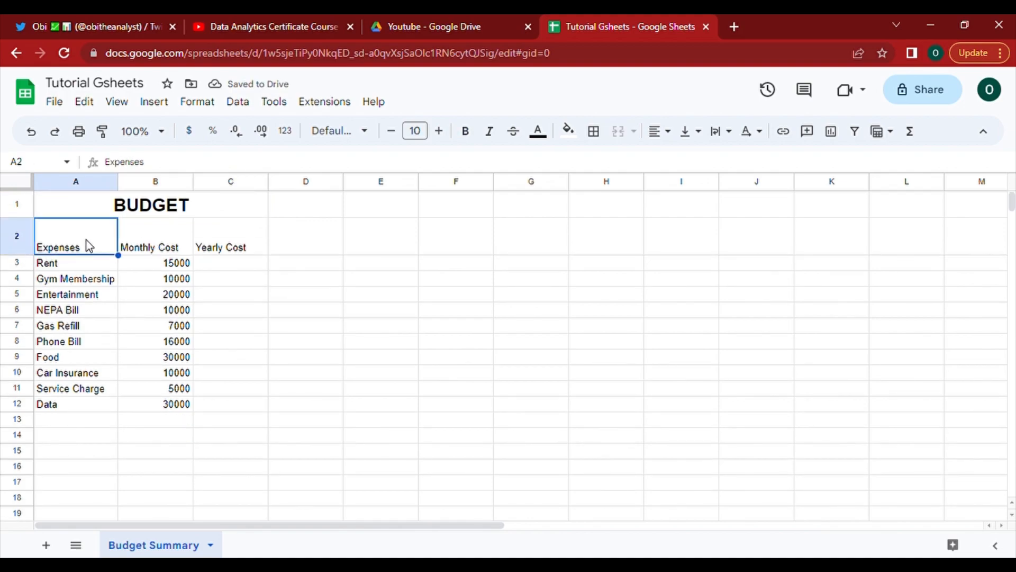
click(465, 131)
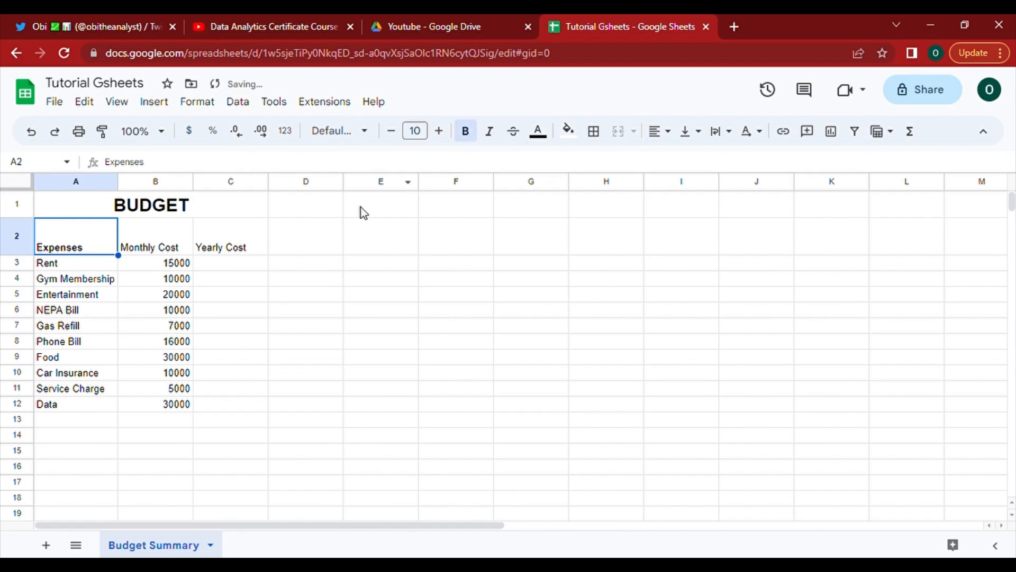
click(180, 249)
text(Expenses)
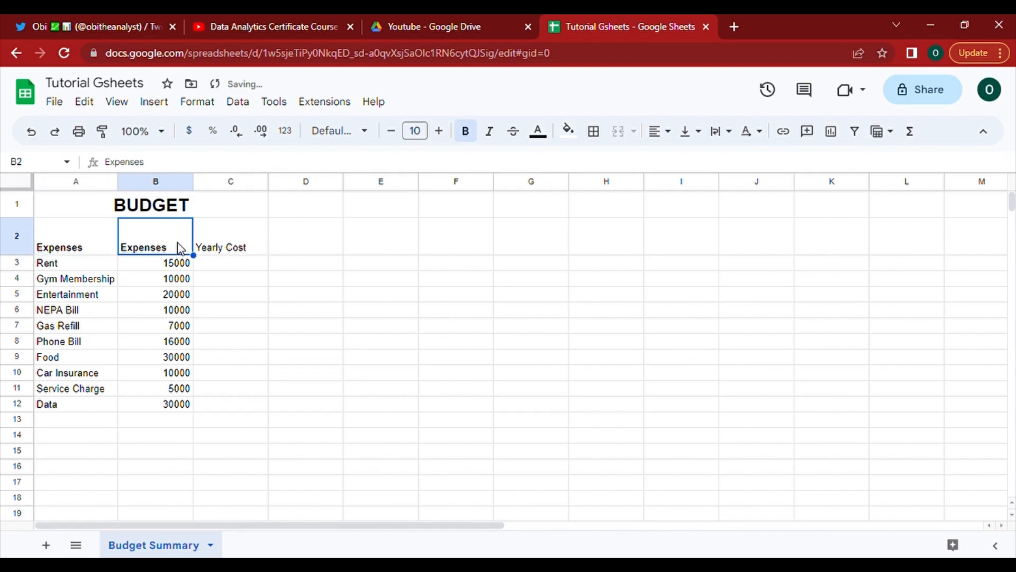
key(ctrl+z)
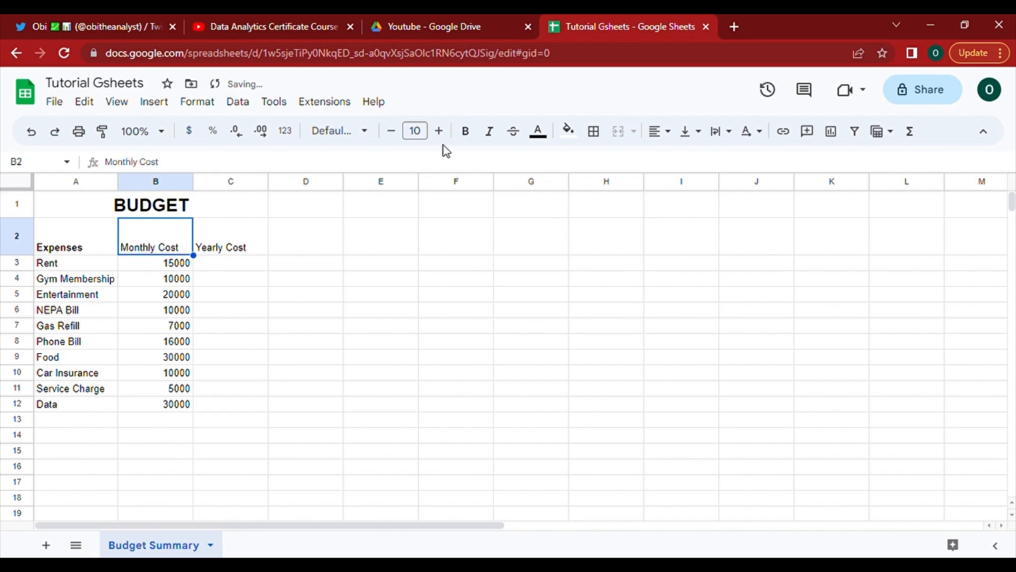
click(465, 138)
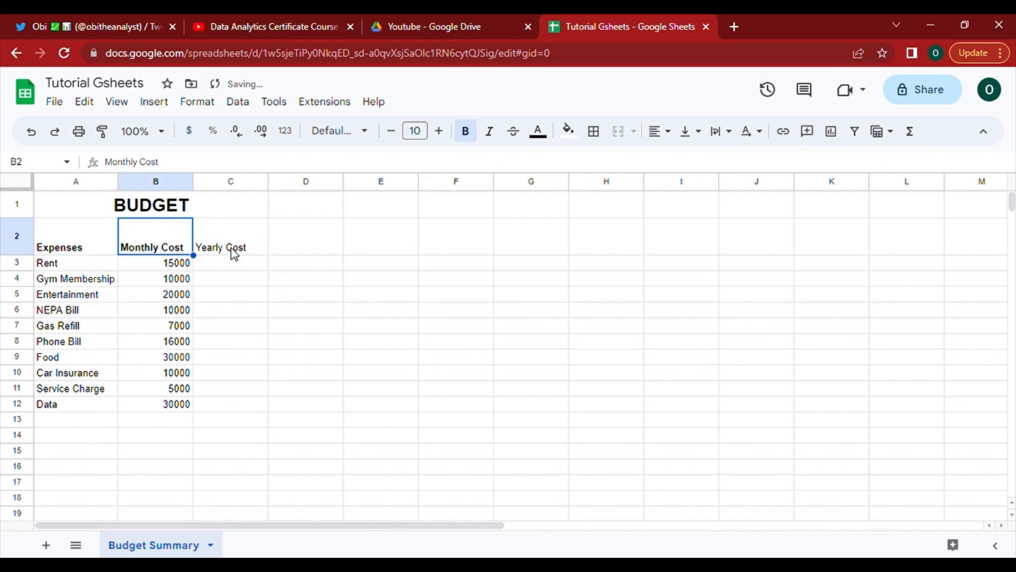
click(232, 251)
click(473, 138)
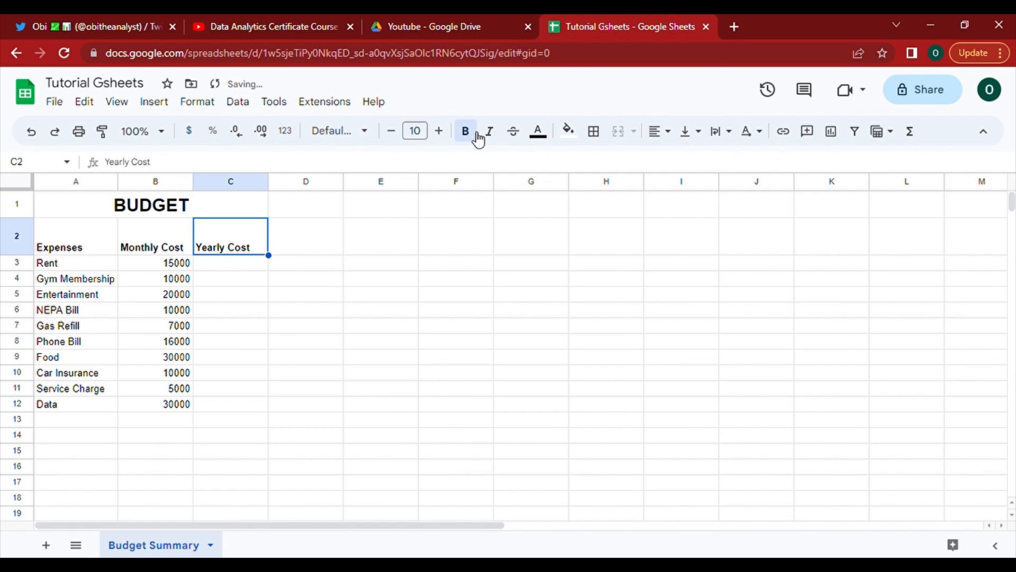
Step: Fill the header cells A2 to C2 with bright green
click(67, 237)
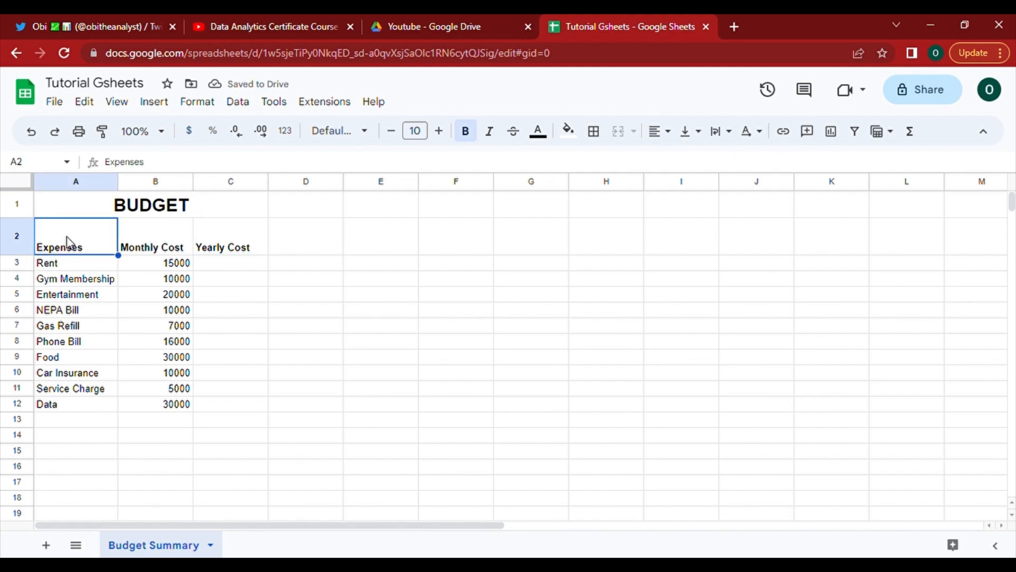
drag(67, 237, 220, 230)
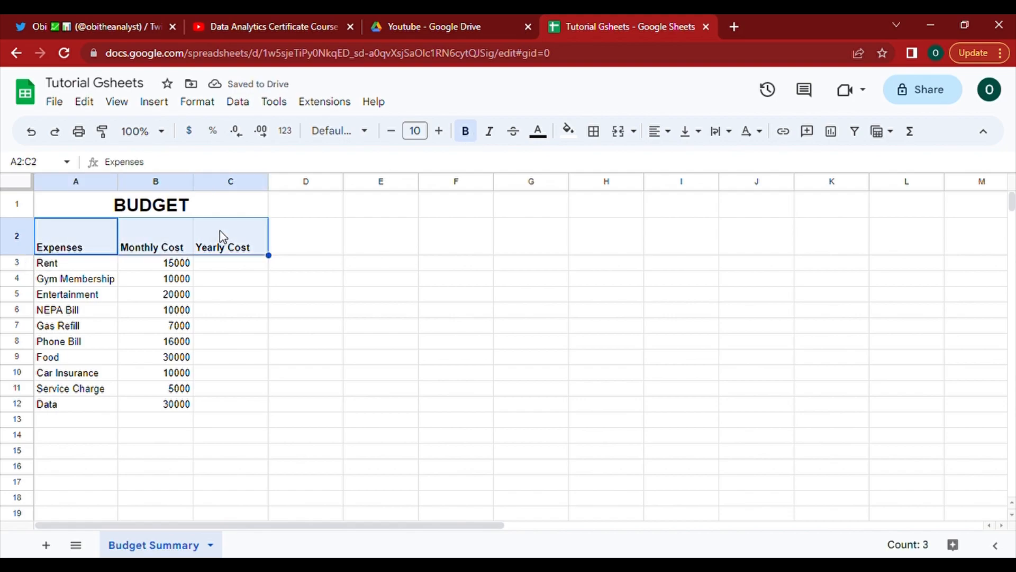
click(574, 139)
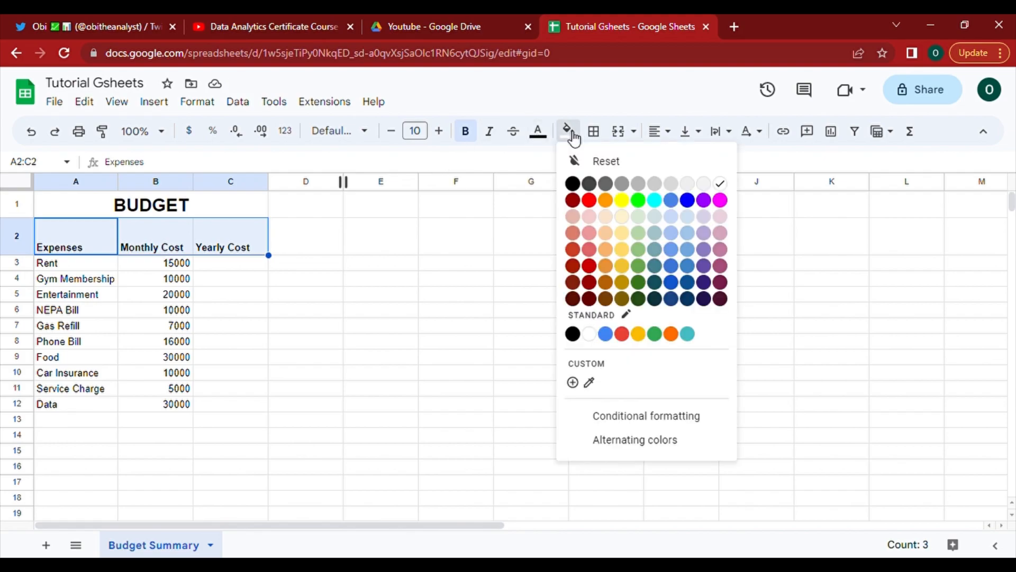
click(640, 202)
click(297, 281)
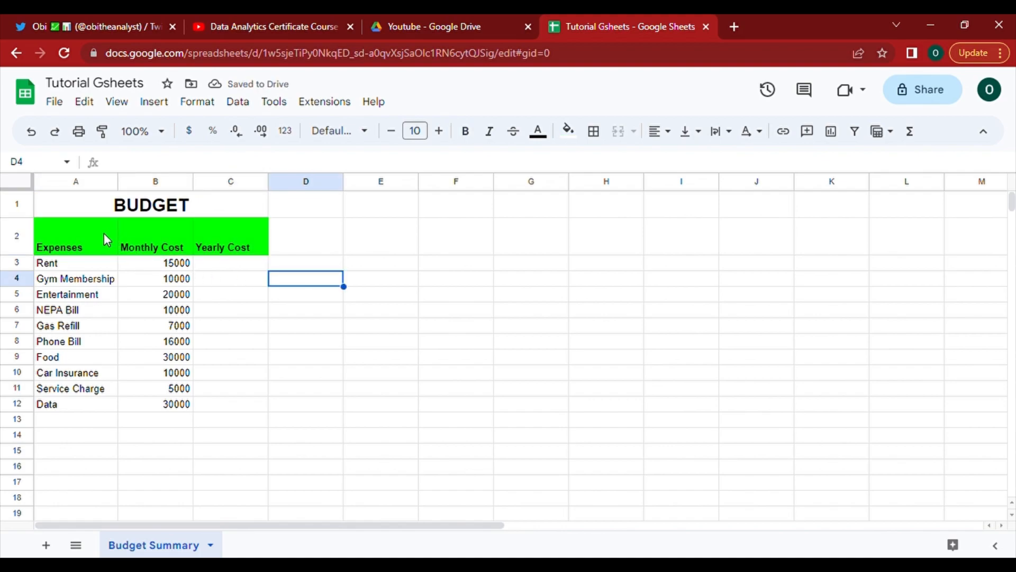
Step: Center the Expenses, Monthly Cost and Yearly Cost headers horizontally in their cells A2, B2 and C2
click(75, 236)
click(656, 131)
click(684, 160)
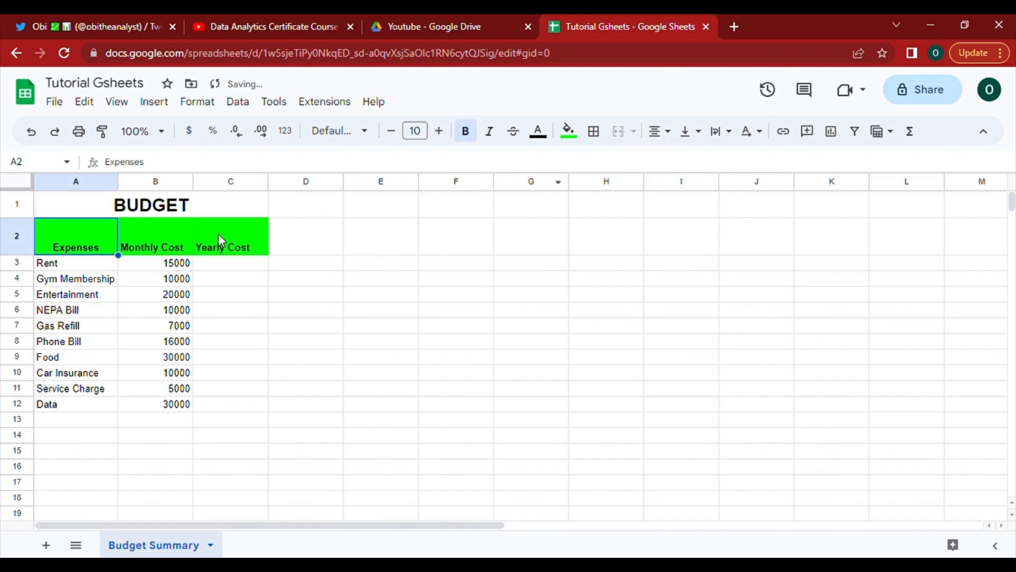
click(152, 252)
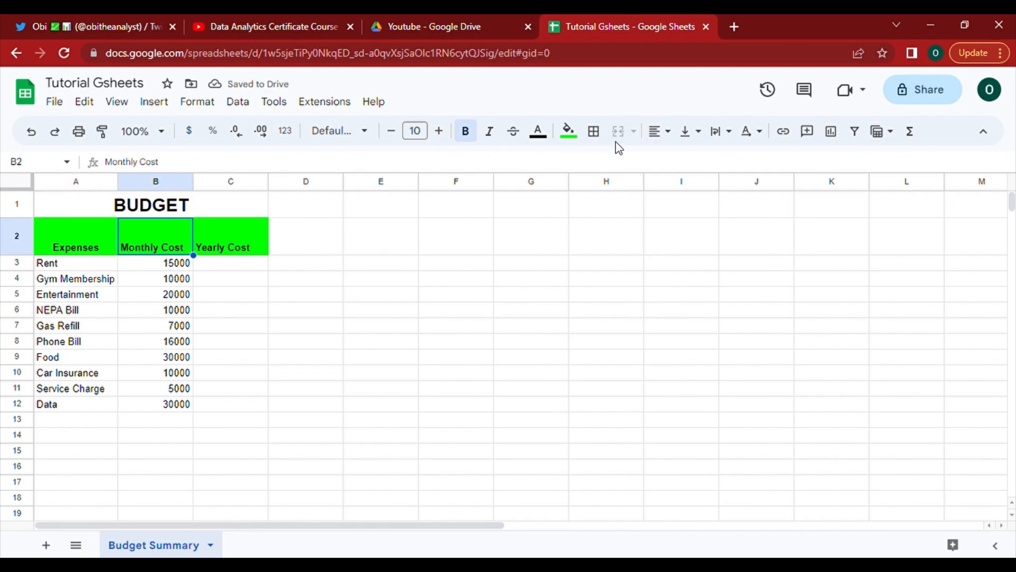
click(668, 134)
click(687, 163)
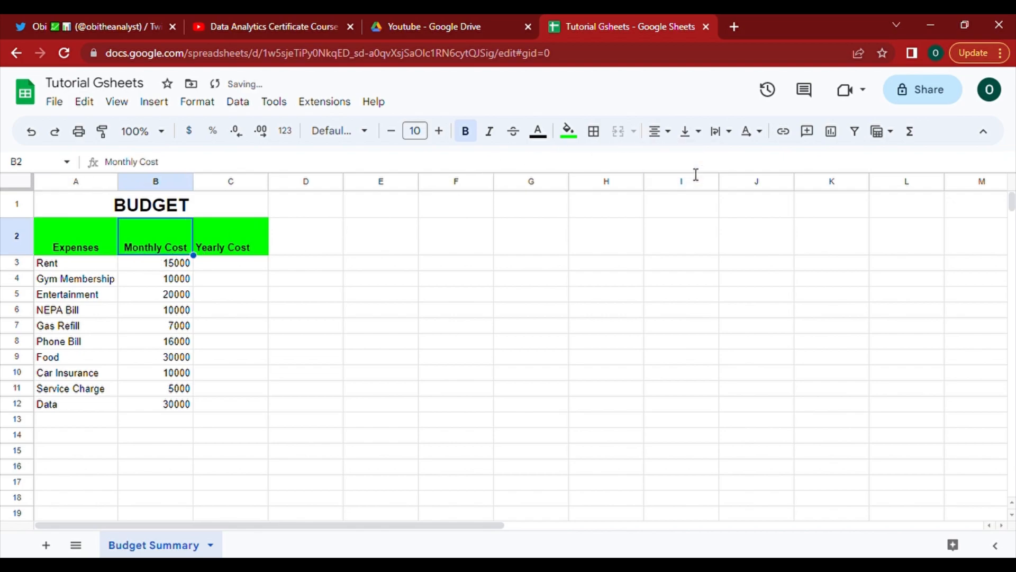
click(242, 258)
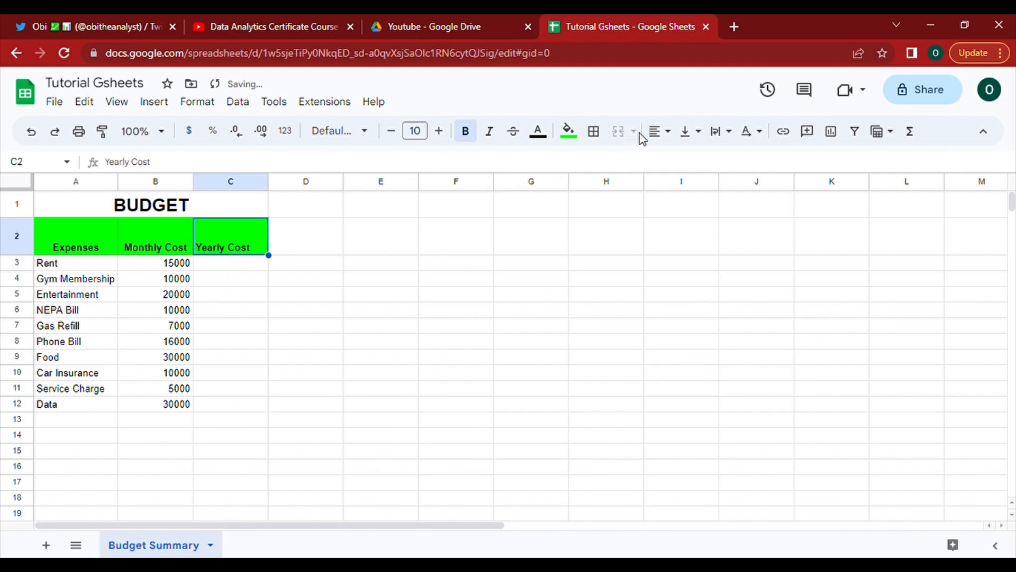
click(665, 134)
click(685, 160)
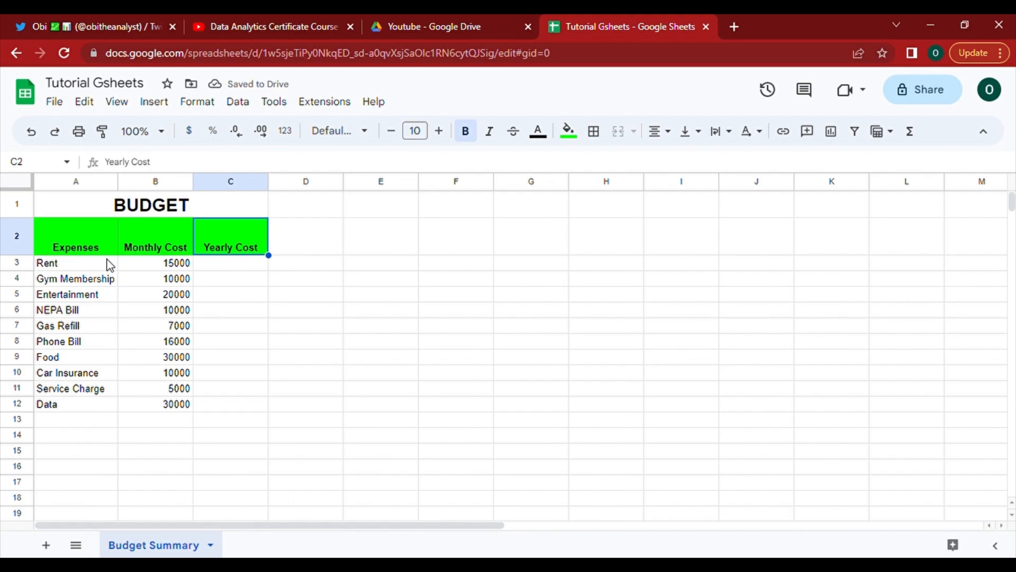
click(318, 212)
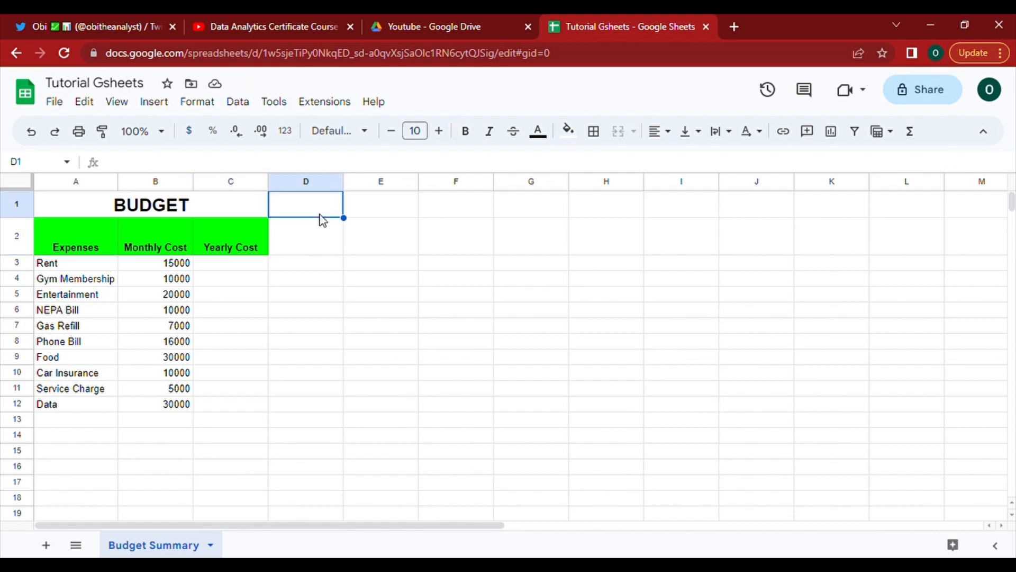
Step: Freeze the sheet up to row 2 so the title and header rows stay in place
click(16, 233)
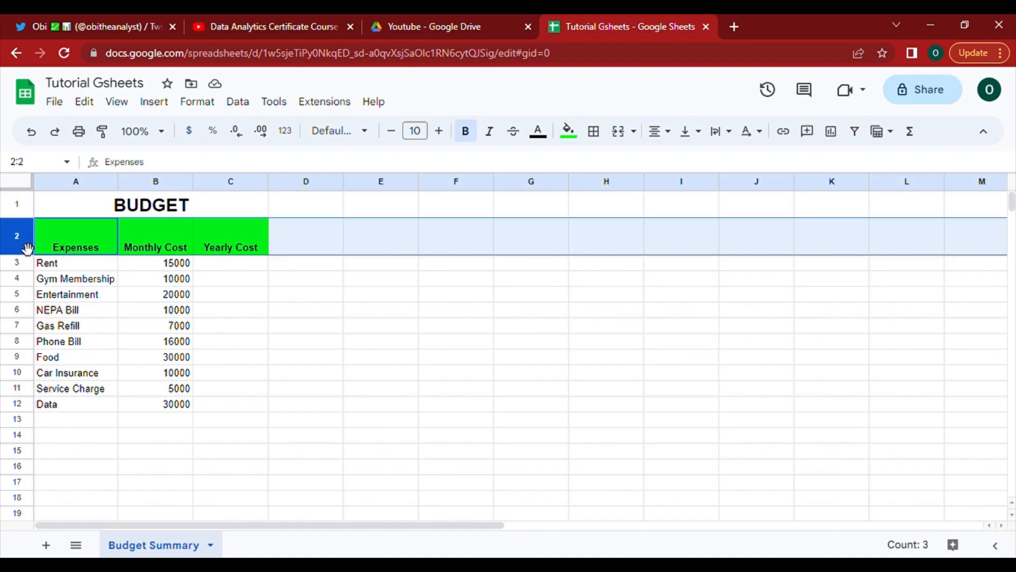
right_click(27, 247)
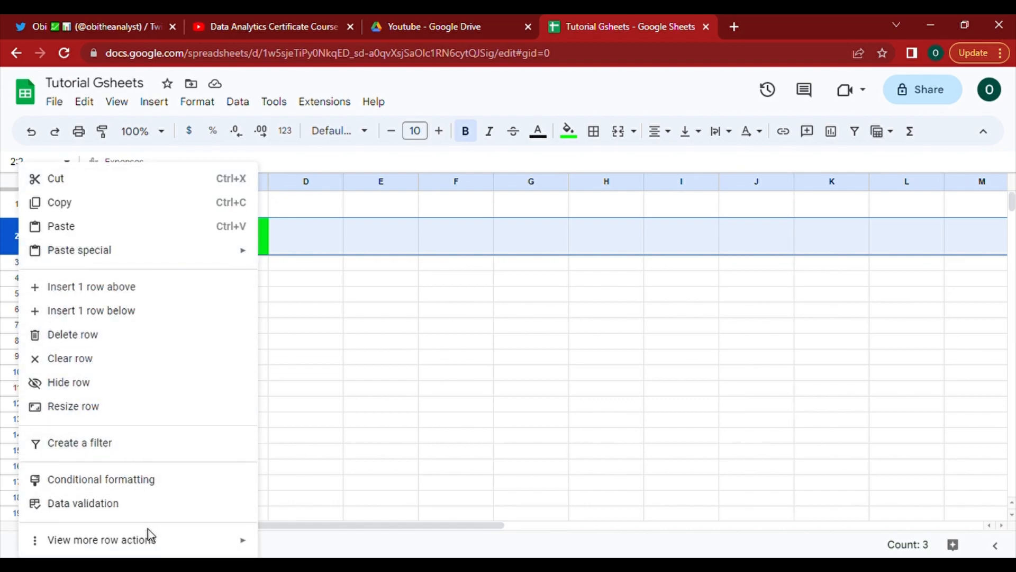
mouse_move(154, 544)
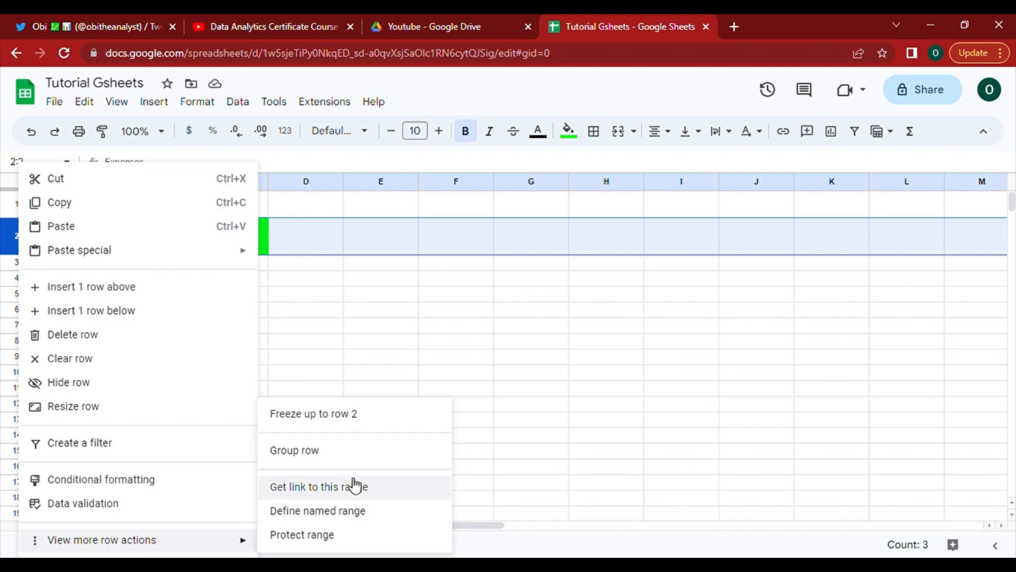
click(342, 418)
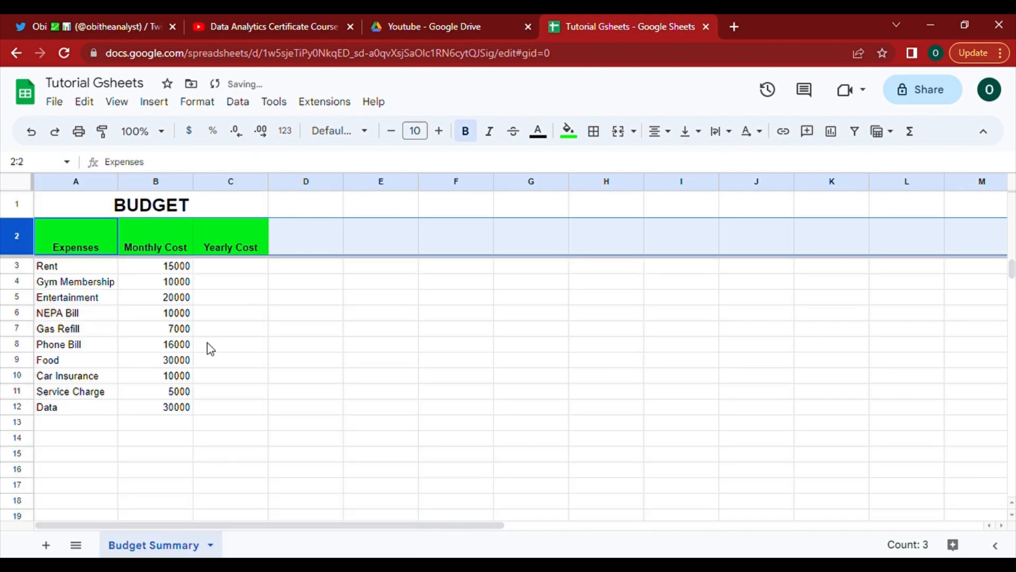
Step: Move down column C from C3 to row 35 and back up to row 11, examining the frozen rows
click(242, 268)
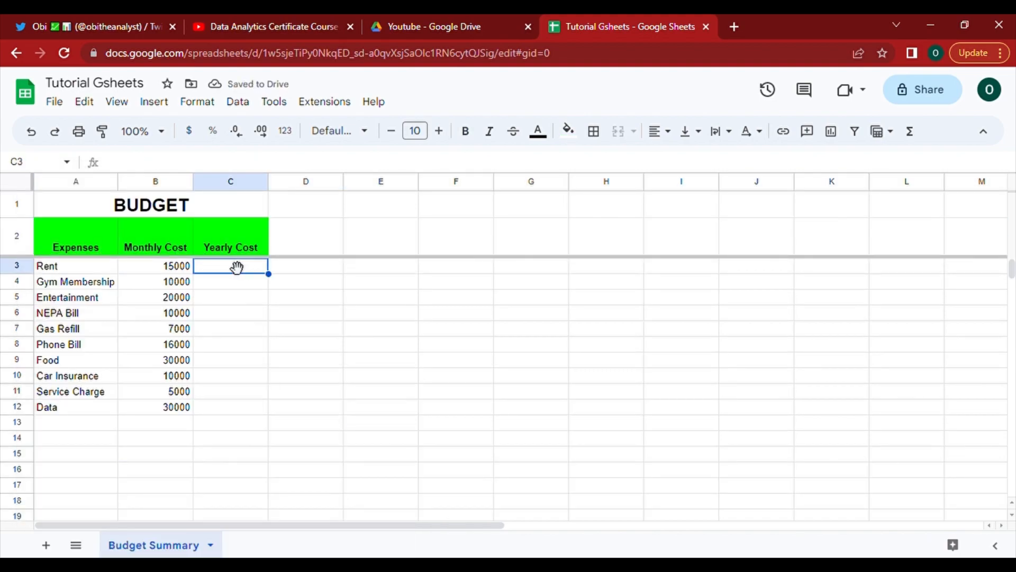
key(Down)
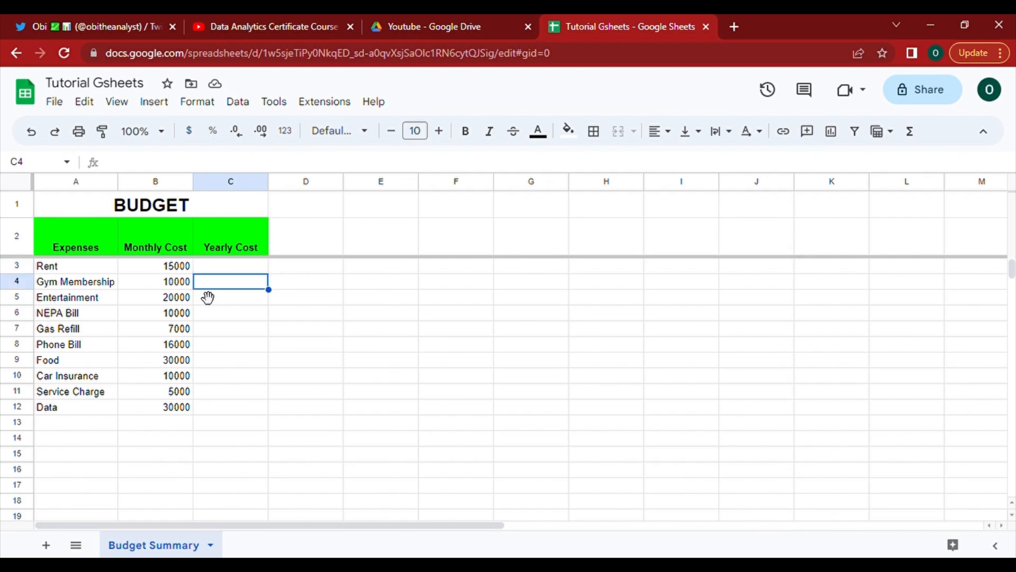
key(Down)
key(Down)
key(Down)
key(Down)
key(Down)
key(Down)
key(Down)
key(Down)
key(Down)
key(Down)
key(Down)
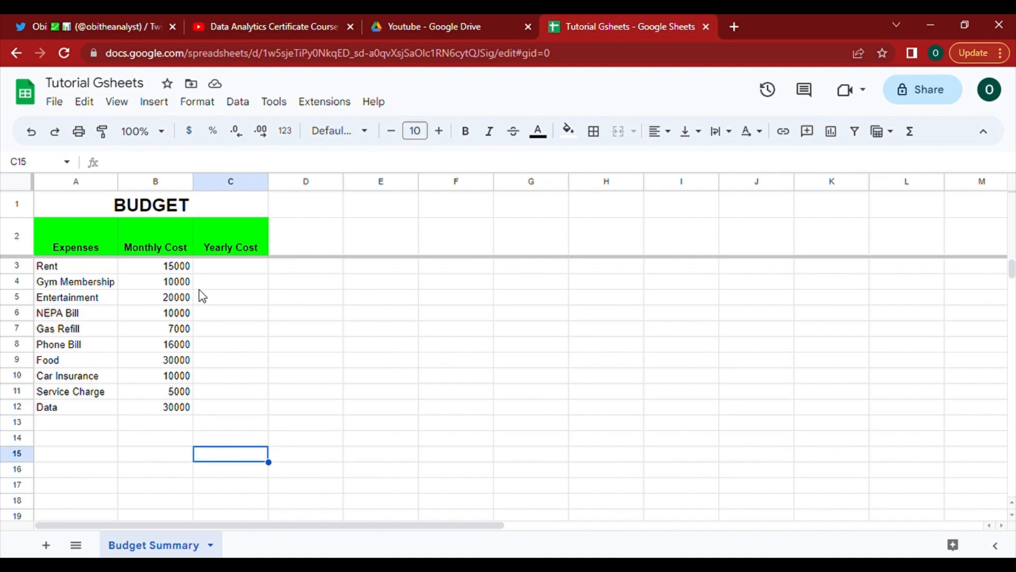
key(Down)
key(Down)
key(Down)
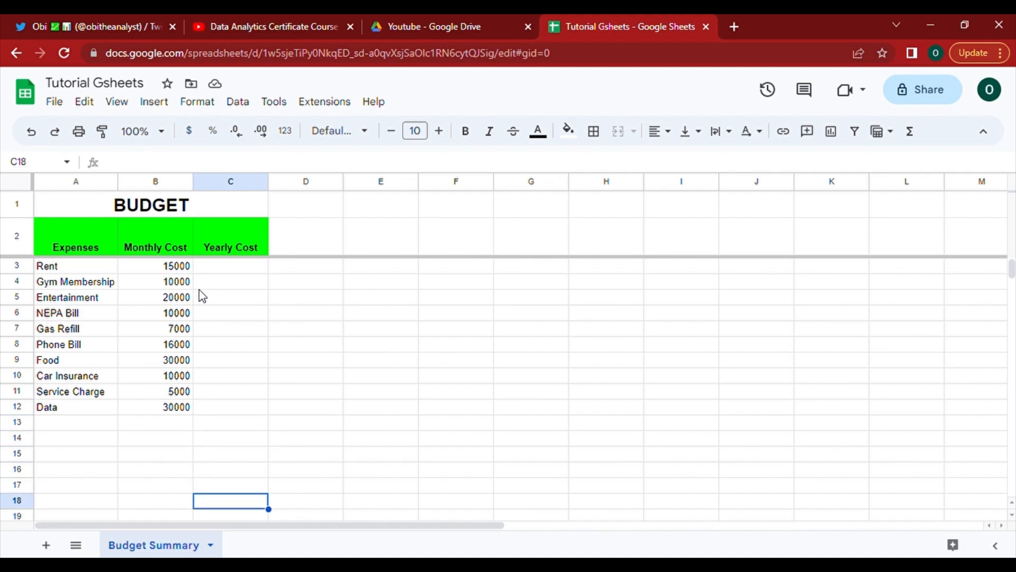
key(Down)
key(Down)
key(Down)
key(Down)
key(Down)
key(Down)
key(Down)
key(Down)
key(Down)
key(Down)
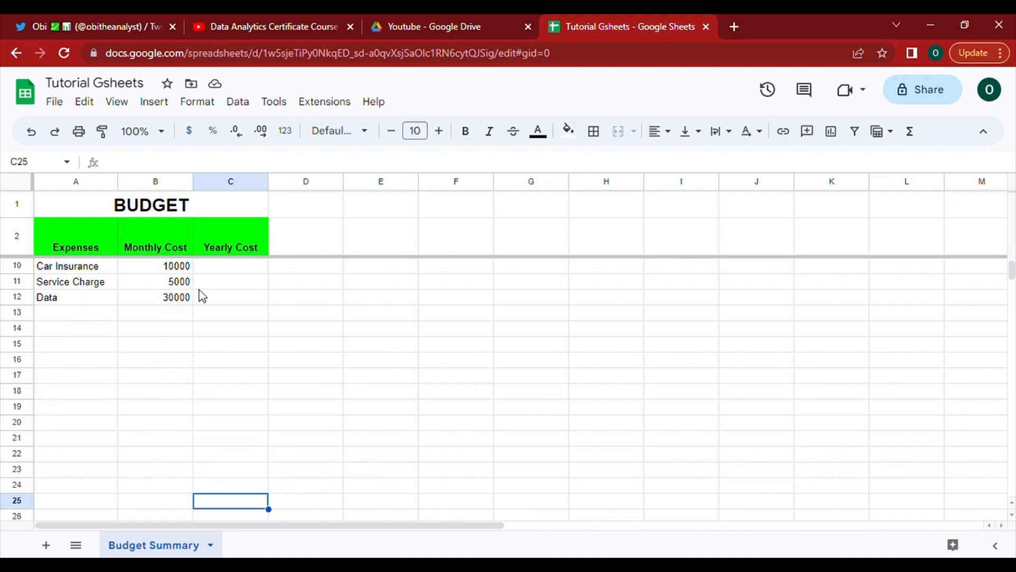
key(Down)
key(Down)
key(Down)
key(Down)
key(Down)
key(Down)
key(Down)
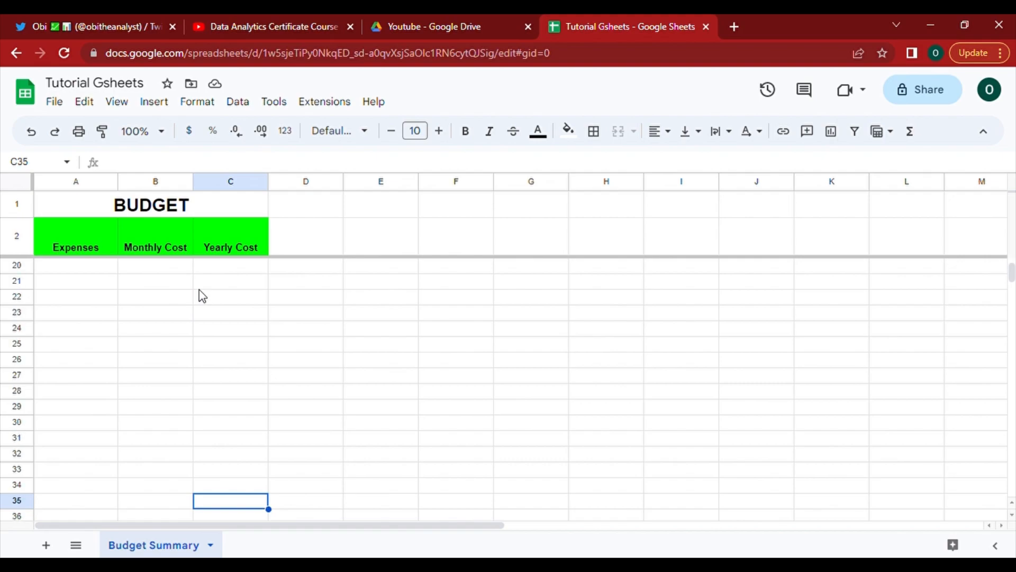
key(Up)
key(Up)
key(Up)
key(Up)
key(Up)
key(Up)
key(Up)
key(Up)
key(Up)
key(Up)
key(Up)
key(Up)
key(Up)
key(Up)
key(Up)
key(Up)
key(Up)
key(Up)
key(Up)
key(Up)
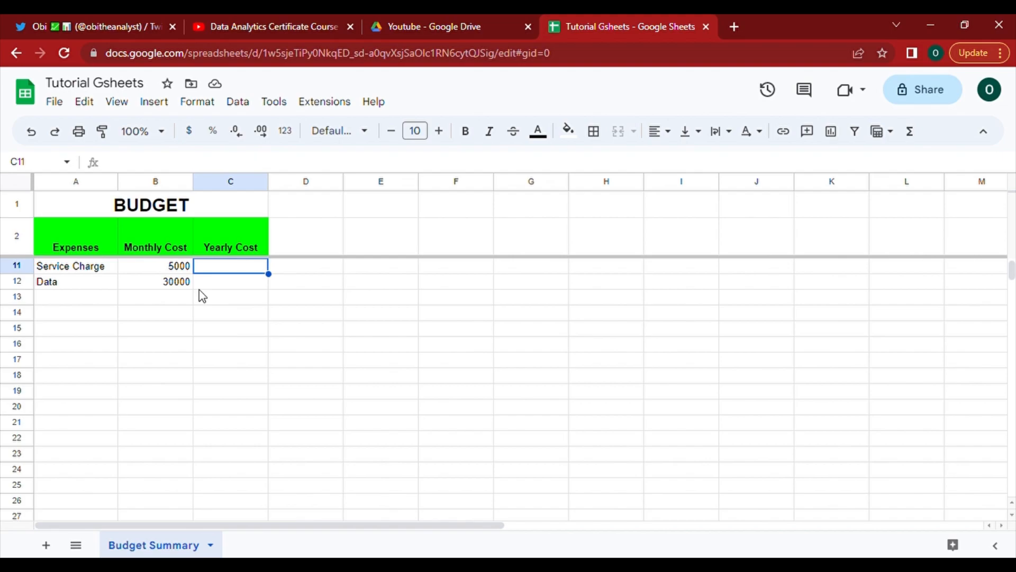
Step: Move down column A to row 34, examine the frozen header cells, and return to the Rent amount in B3
key(Down)
key(Down)
key(Left)
key(Left)
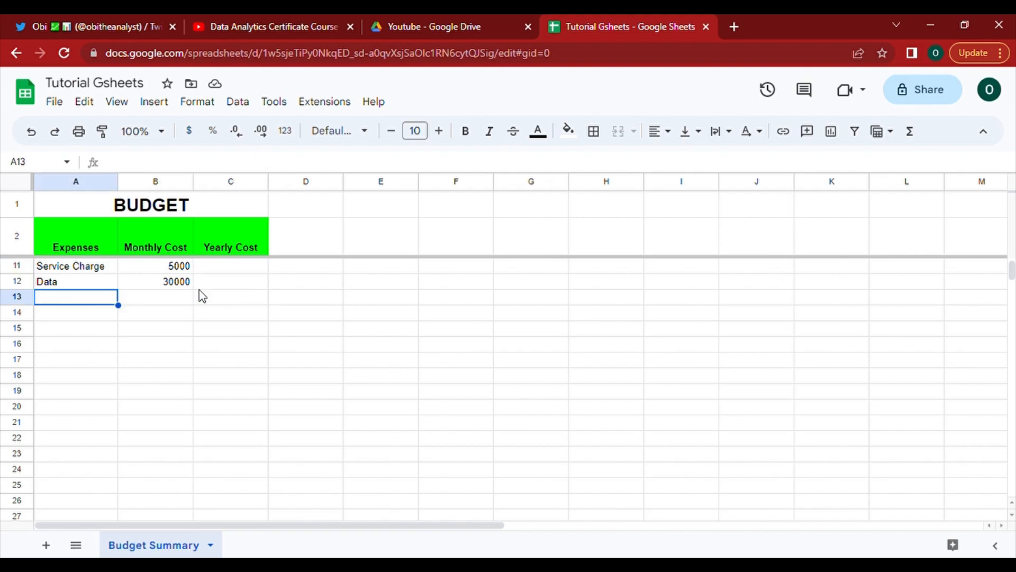
key(Down)
key(Down)
key(Down)
key(Down)
key(Down)
key(Down)
key(Down)
key(Down)
key(Down)
key(Down)
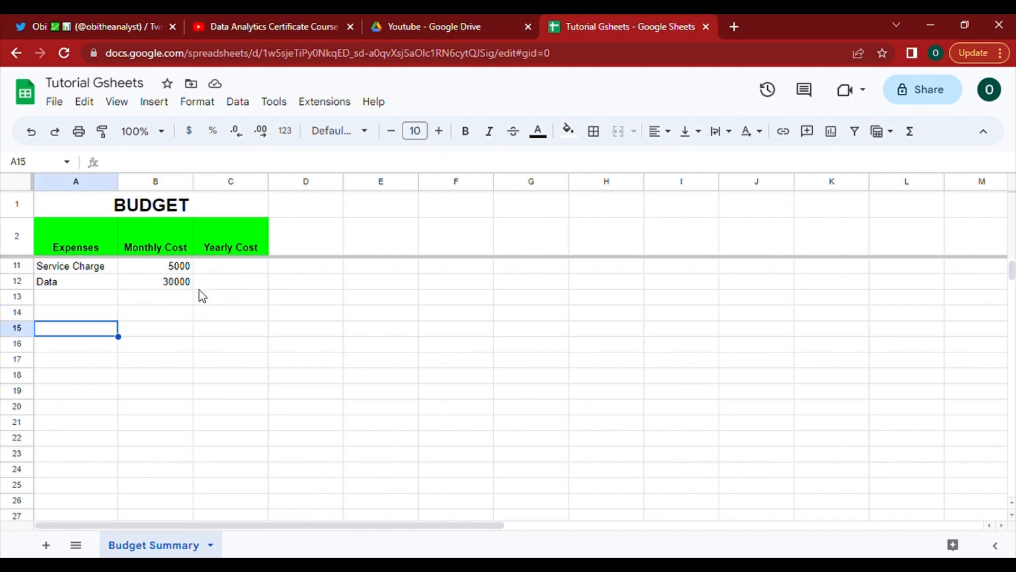
key(Down)
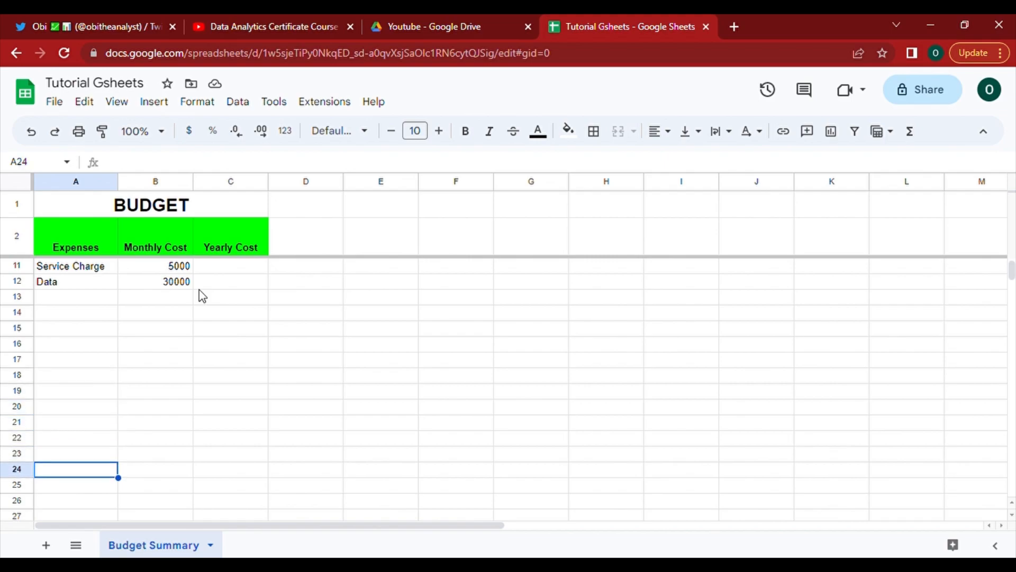
key(Down)
key(Down)
key(Down)
key(Down)
key(Down)
key(Down)
key(Down)
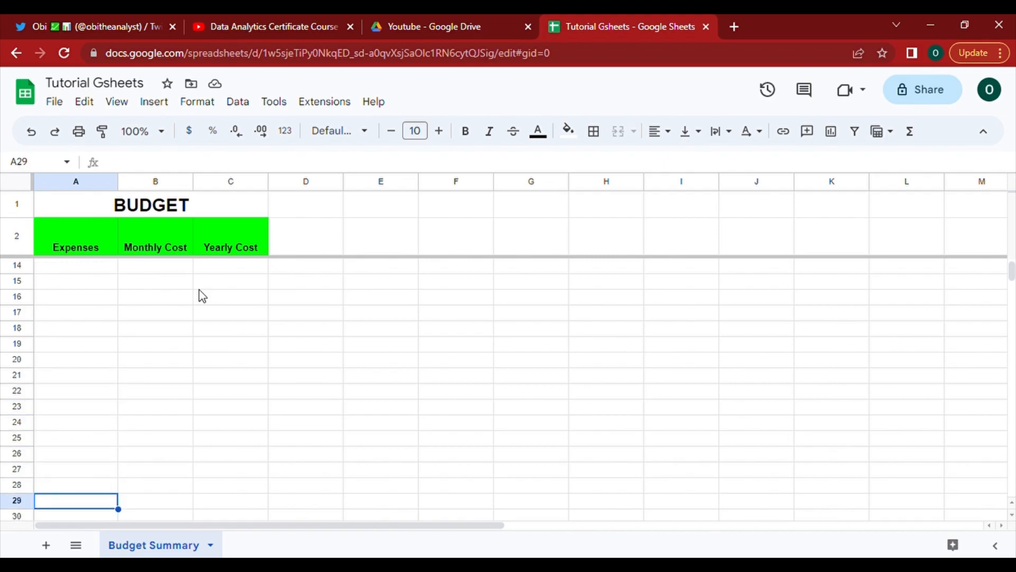
key(Down)
key(Down)
key(Down)
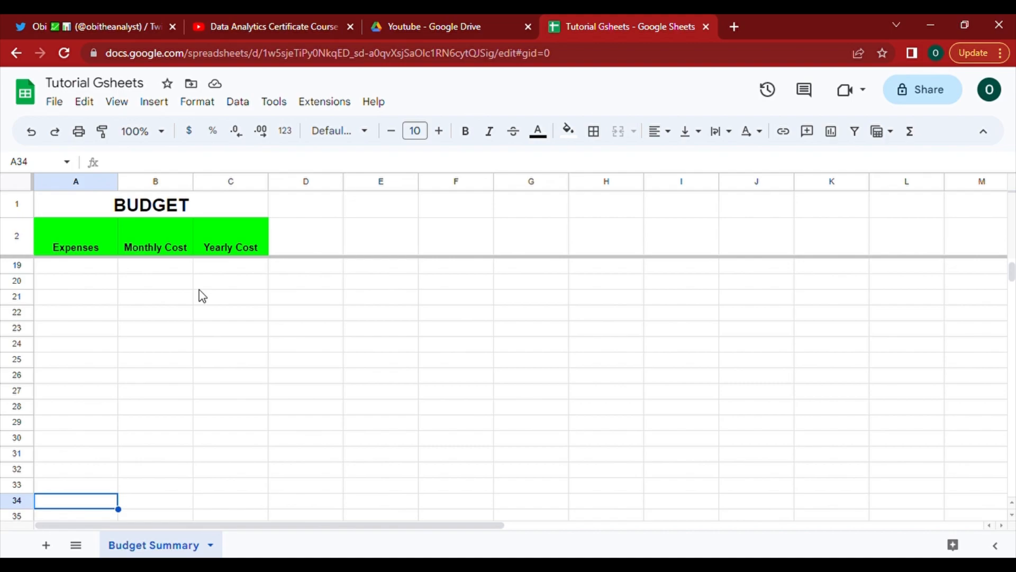
click(111, 253)
click(149, 256)
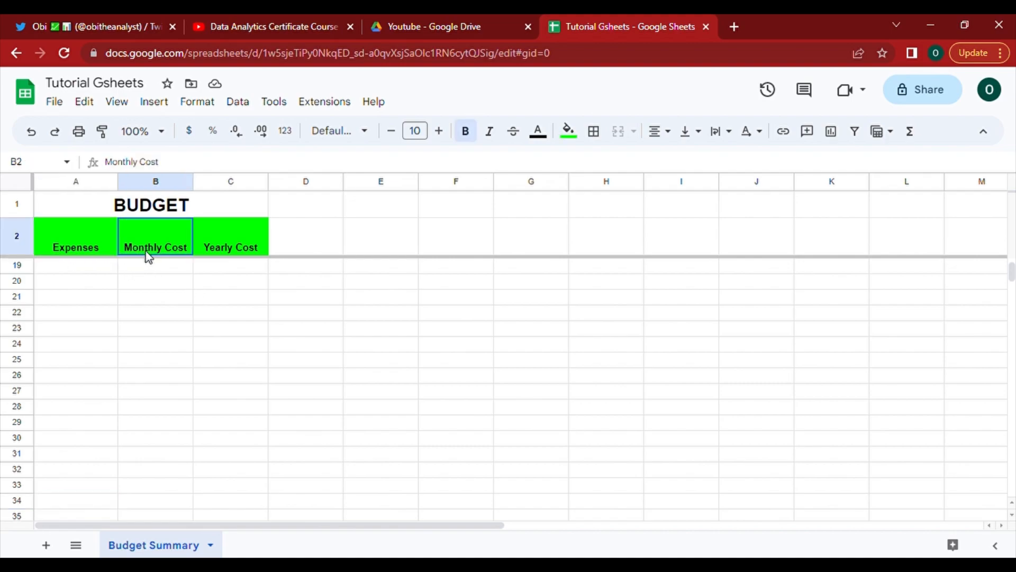
click(220, 257)
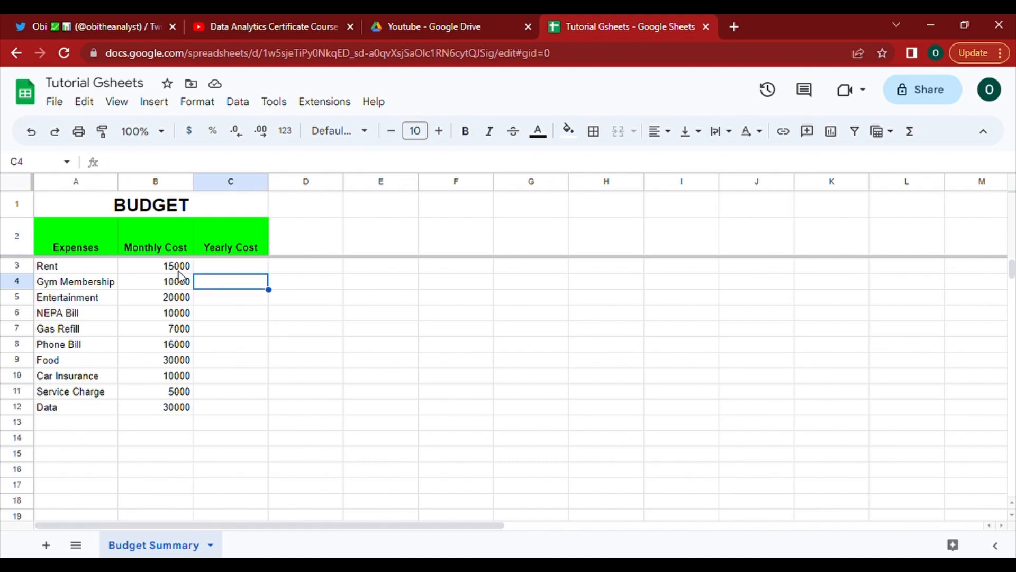
click(176, 270)
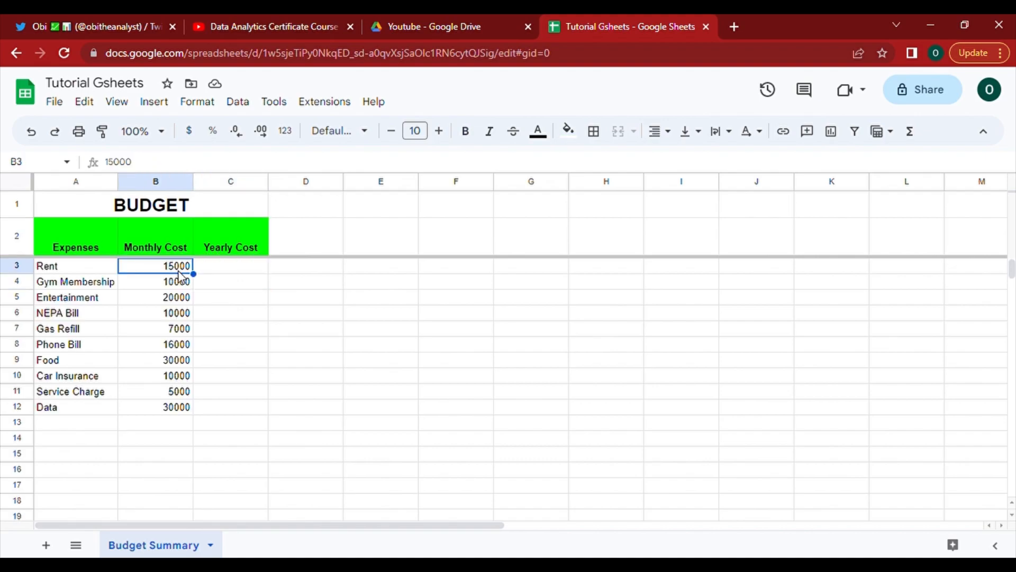
Step: Format the Rent amount in B3 with the Nigerian Naira custom currency
click(178, 297)
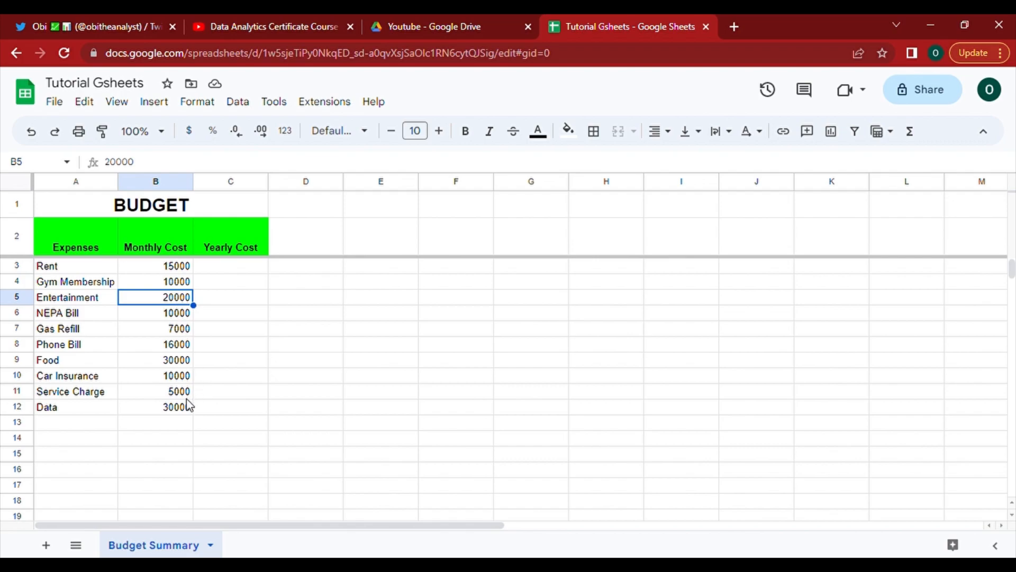
click(180, 410)
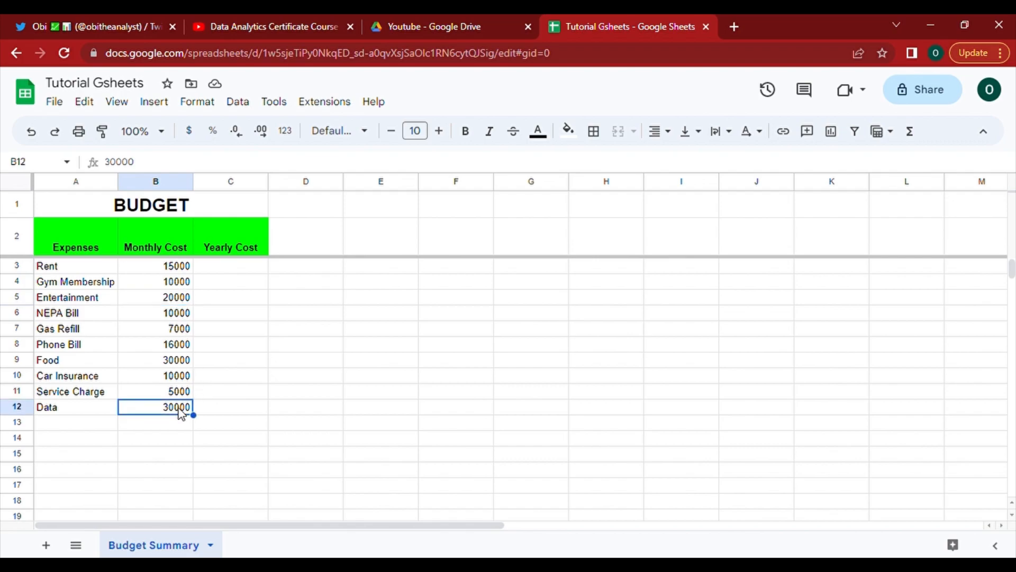
click(173, 270)
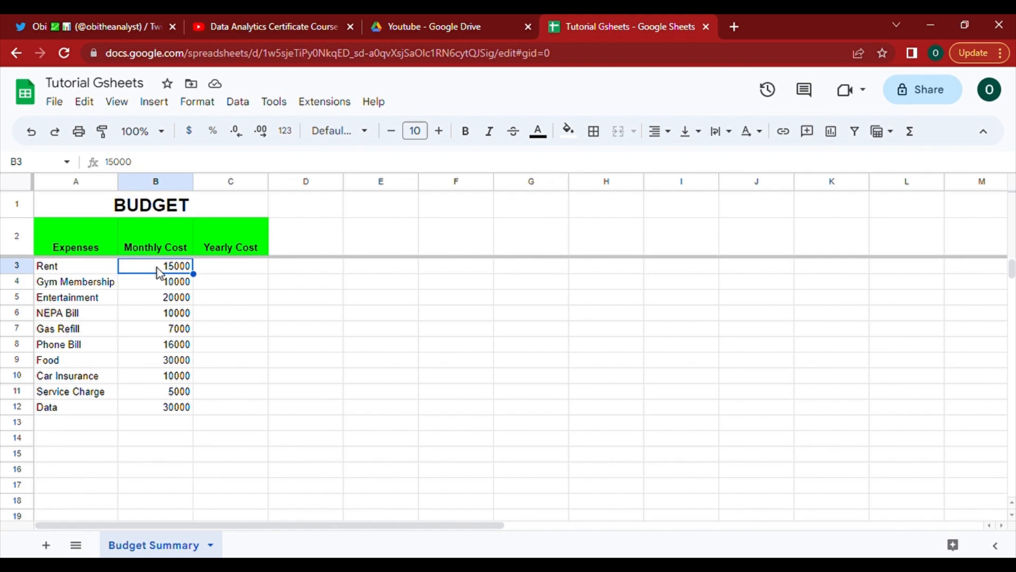
click(213, 104)
mouse_move(245, 171)
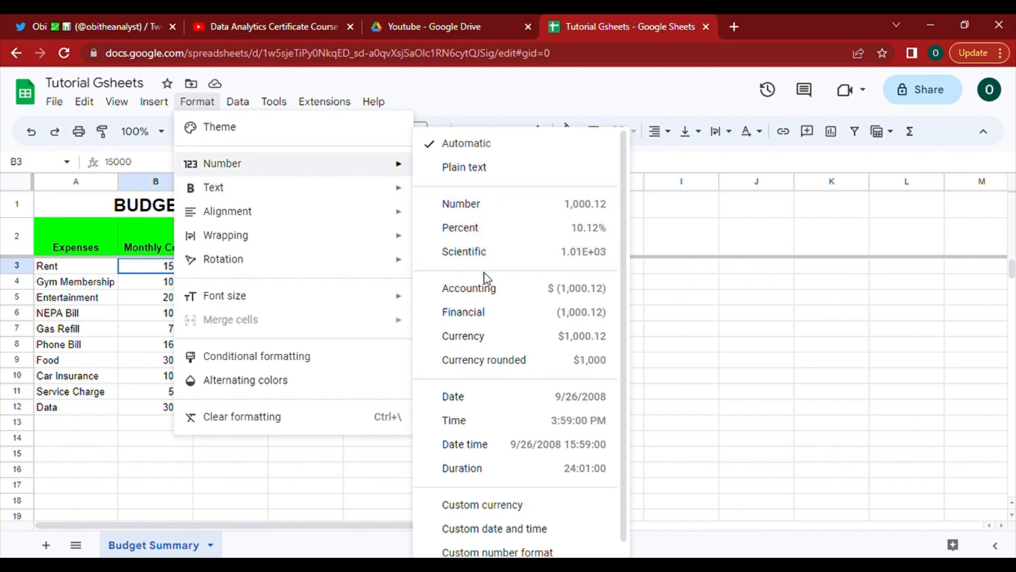
click(515, 505)
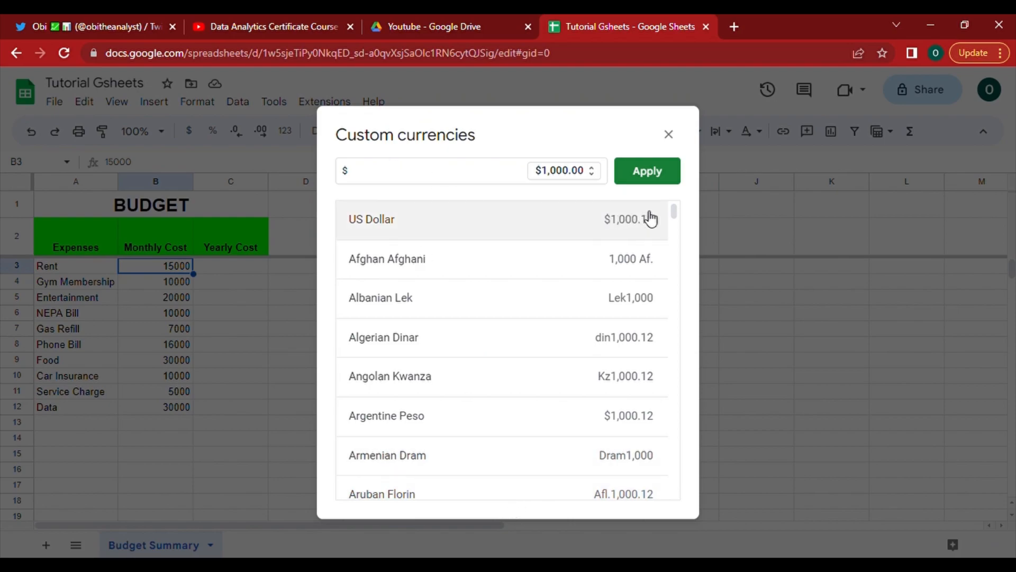
drag(677, 222, 697, 405)
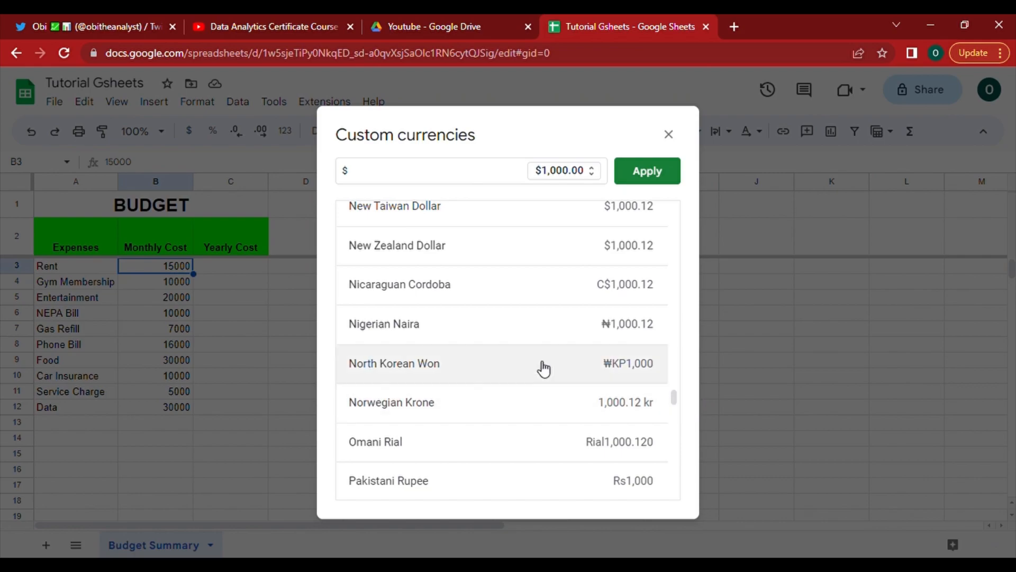
click(455, 336)
click(644, 183)
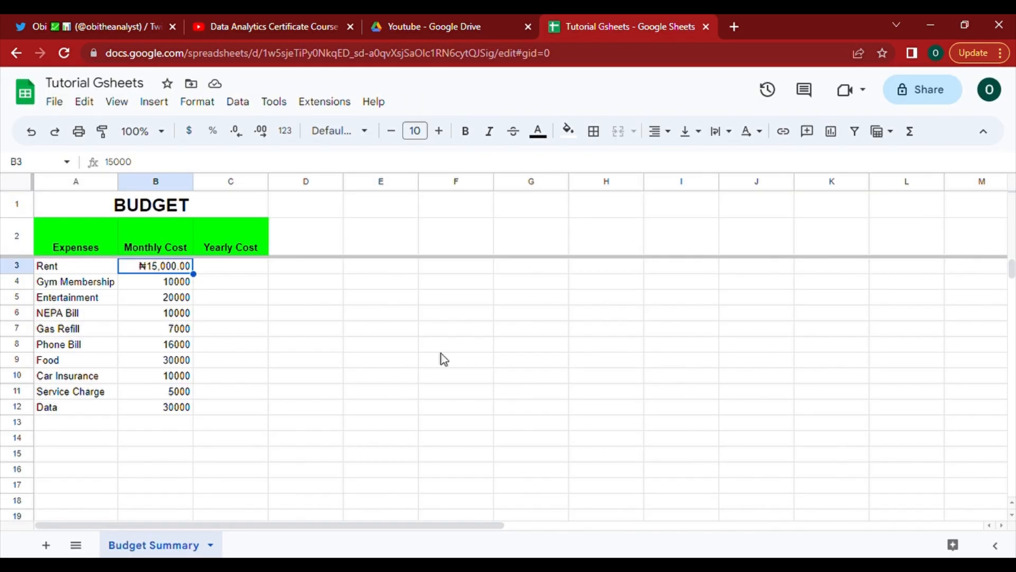
click(149, 282)
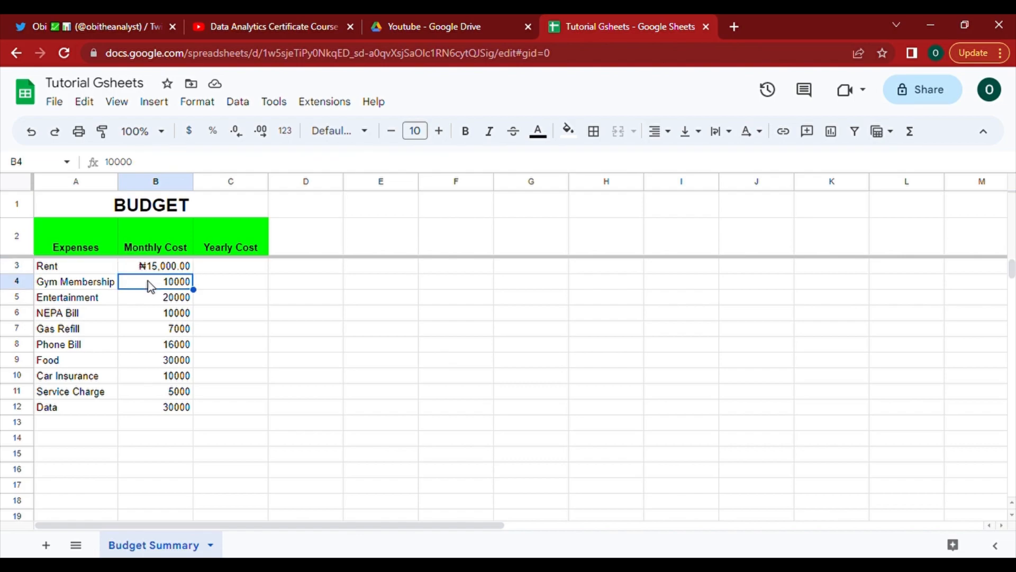
right_click(149, 281)
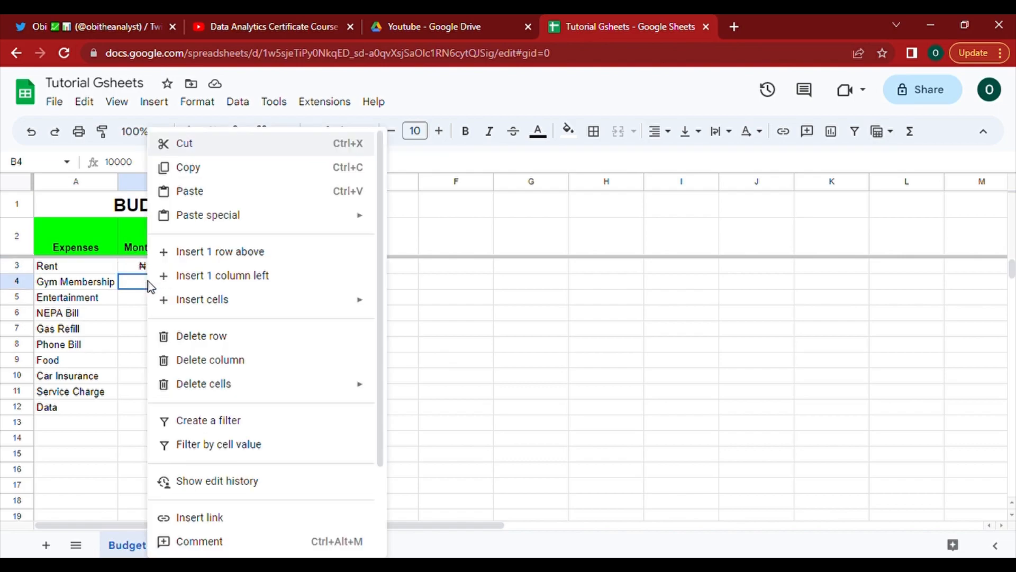
click(403, 288)
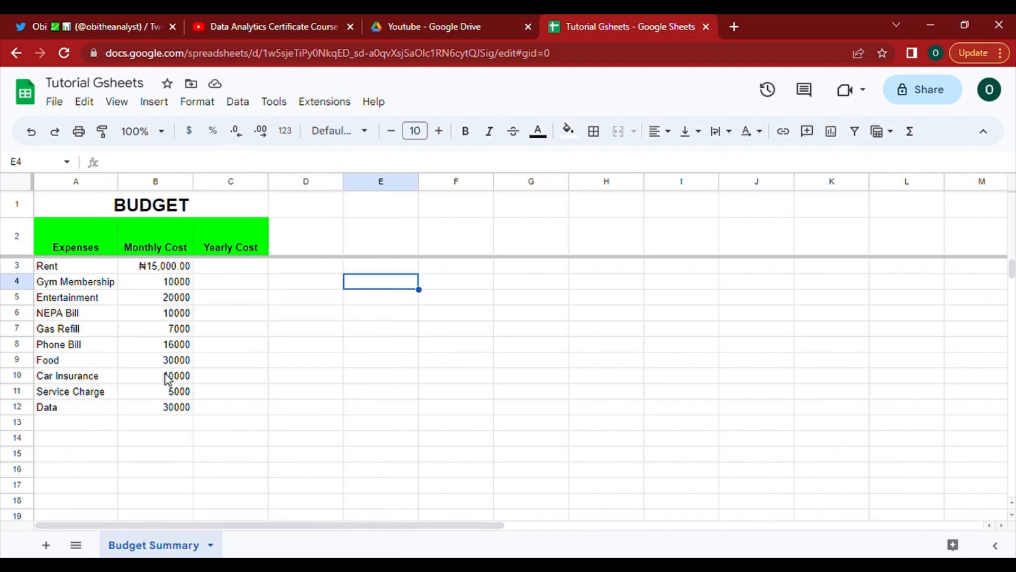
Step: Apply the Nigerian Naira number format to the whole Monthly Cost column B
click(166, 183)
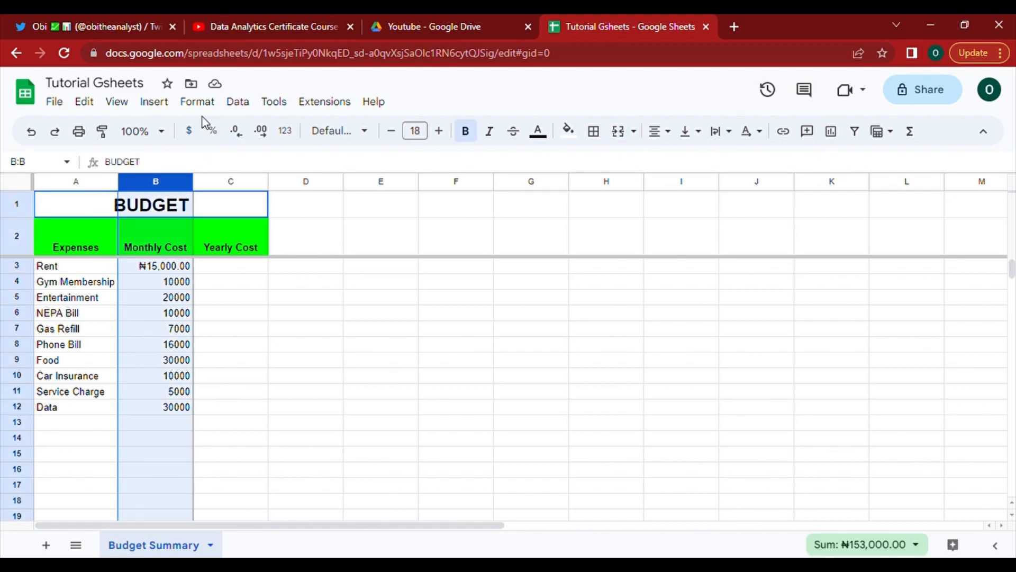
click(204, 102)
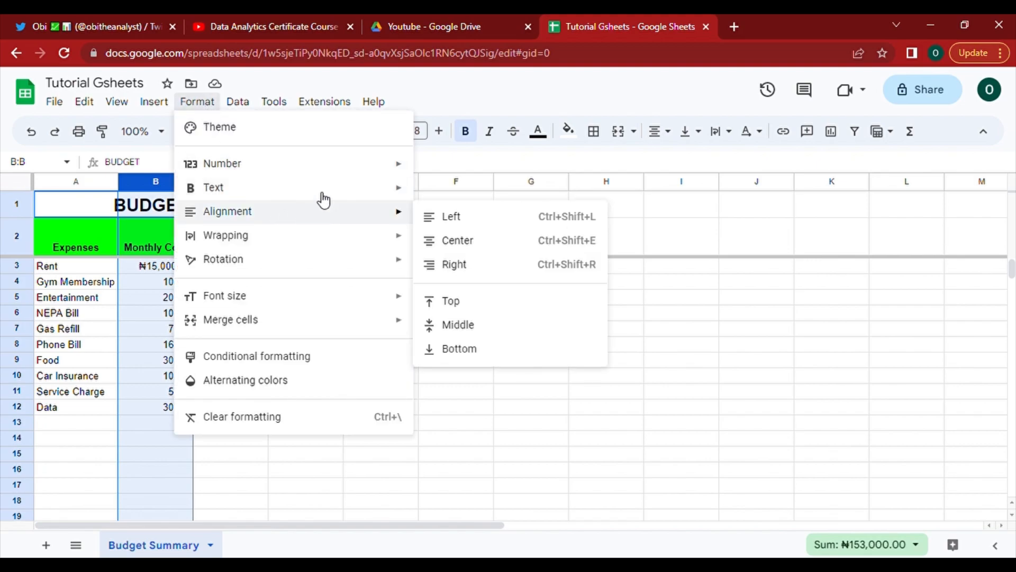
mouse_move(369, 165)
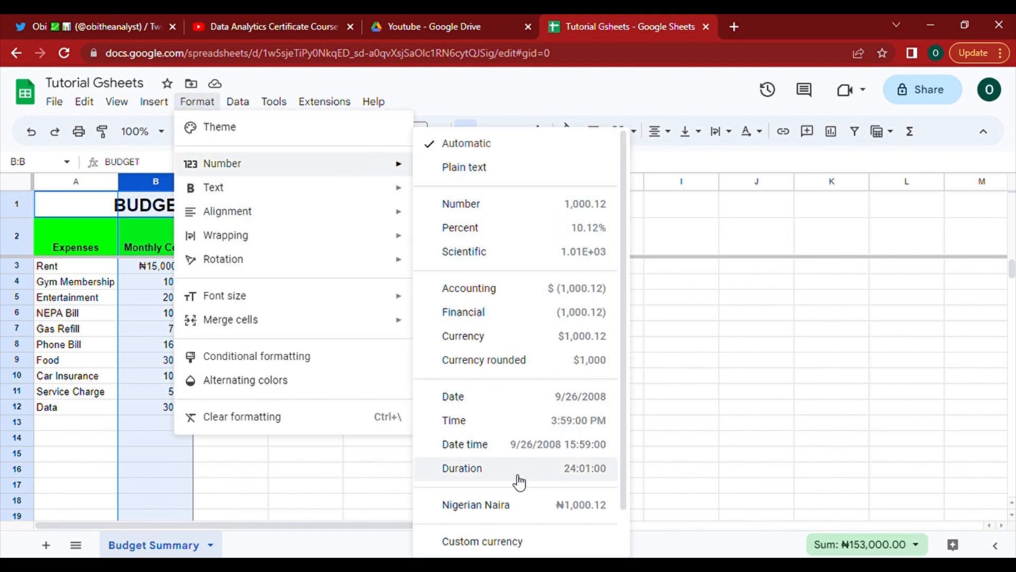
click(495, 506)
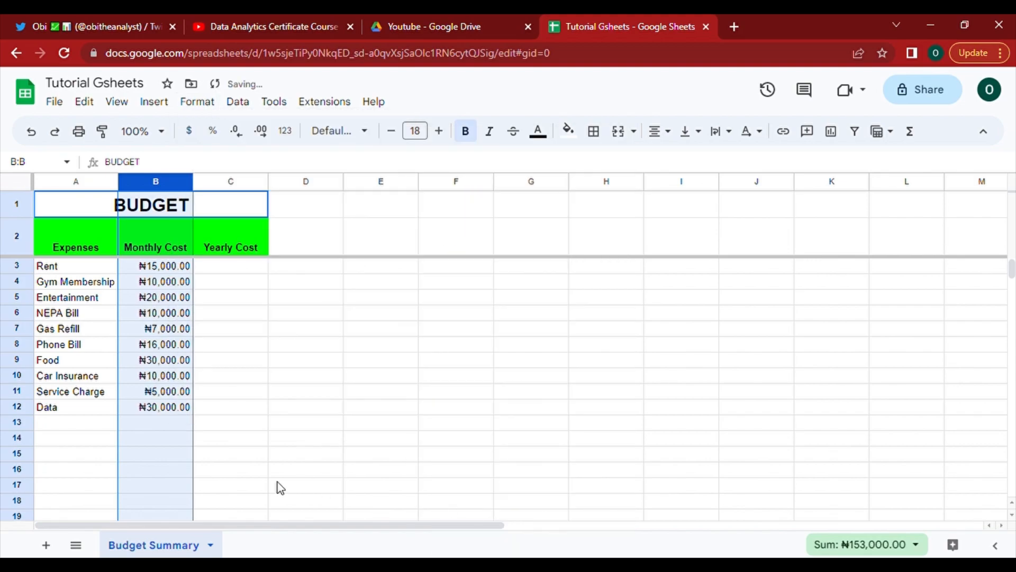
click(249, 475)
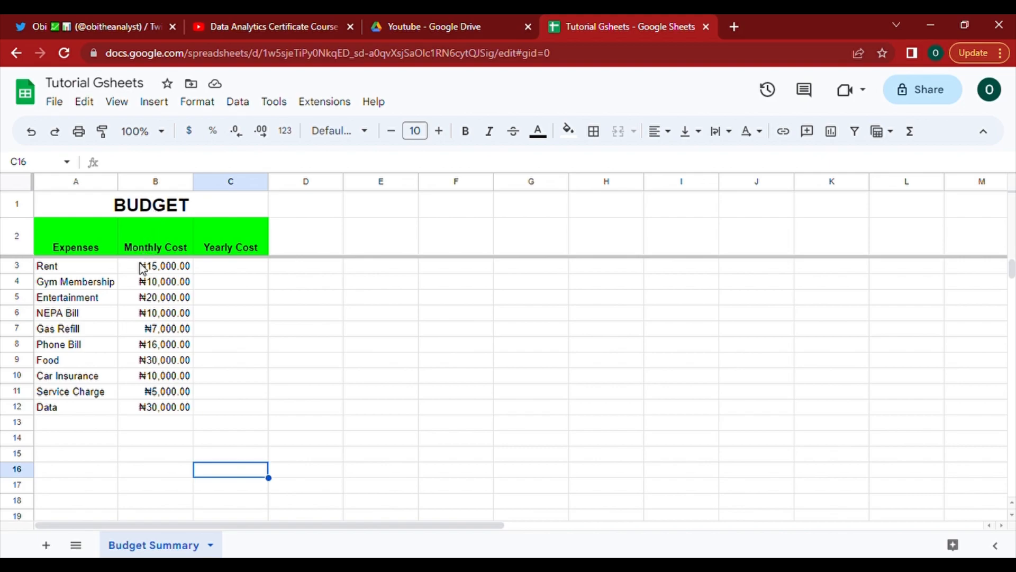
Step: Remove both decimal places from the amounts in column B so they show as whole naira
click(160, 181)
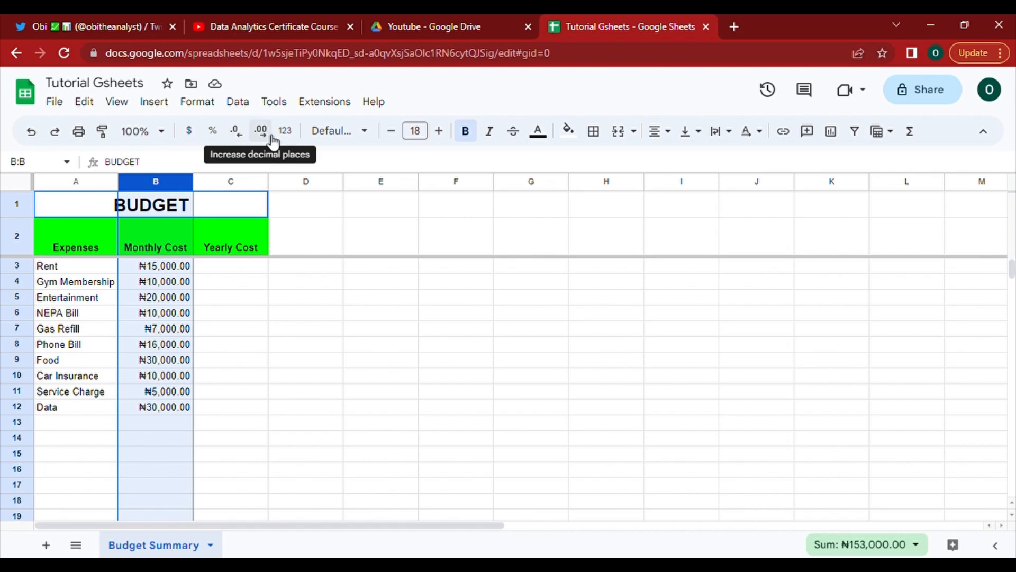
click(246, 138)
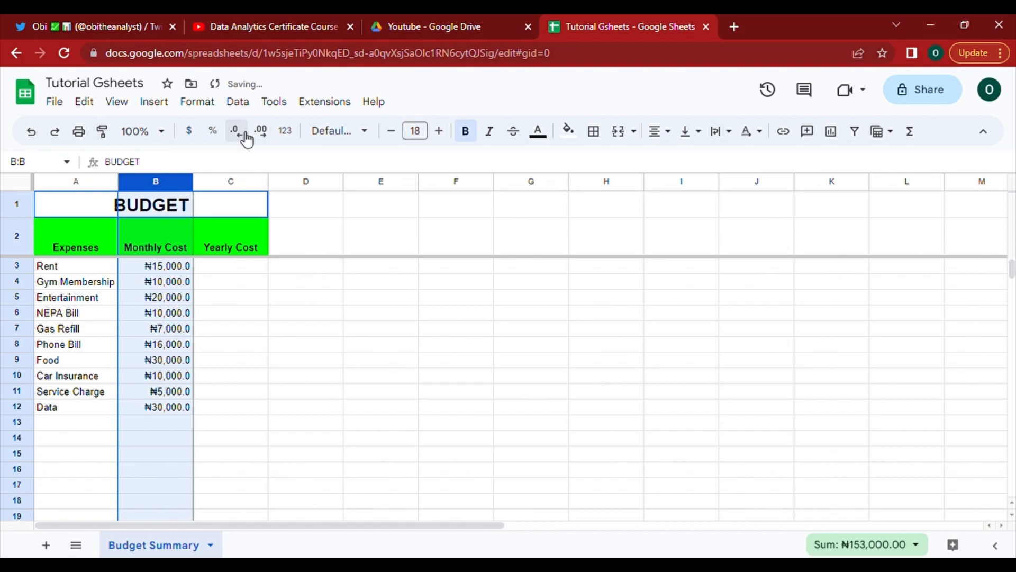
click(246, 137)
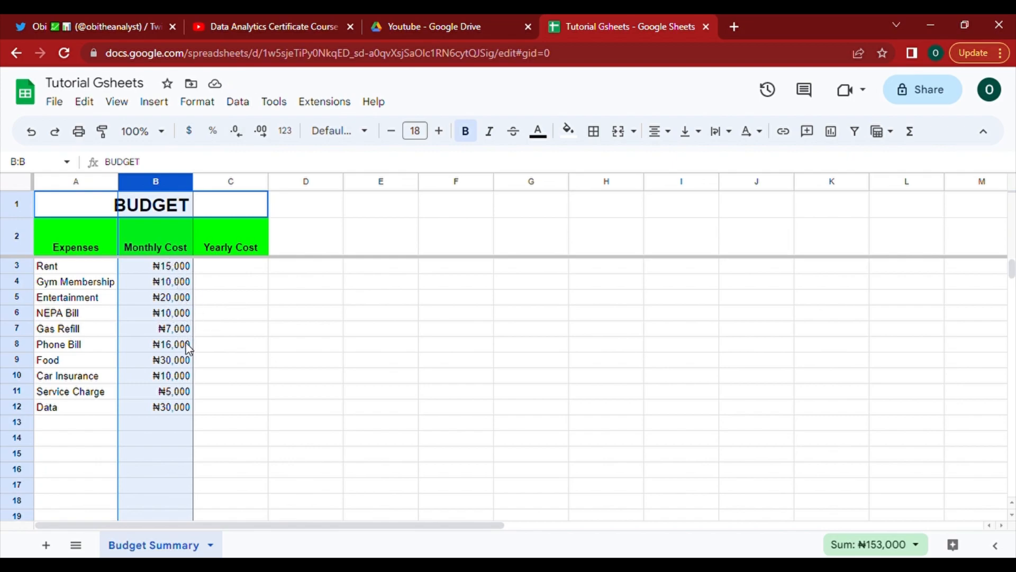
click(237, 419)
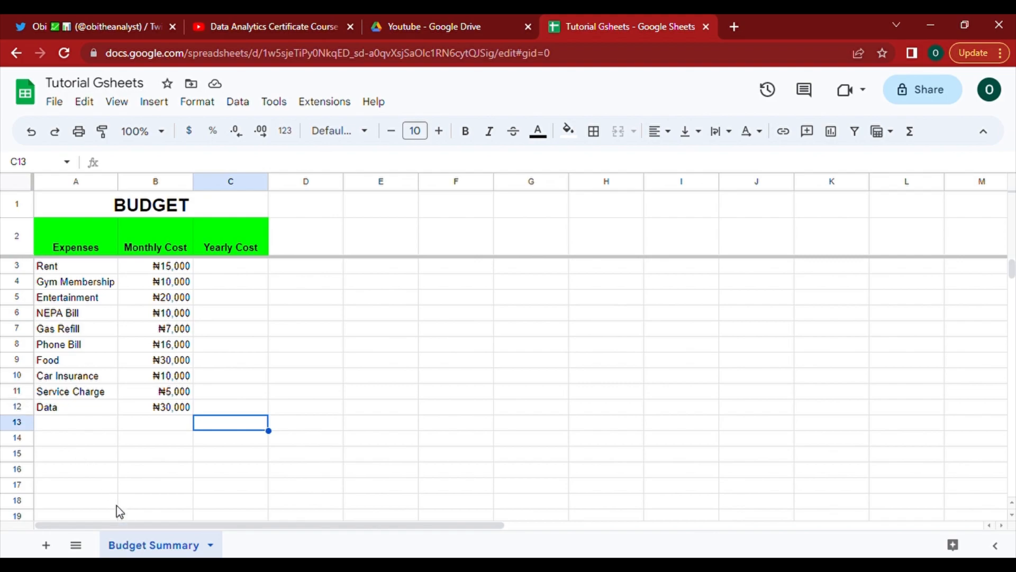
Step: Insert one row above Service Charge in row 11 and enter "Bolt charges" in A11
click(24, 395)
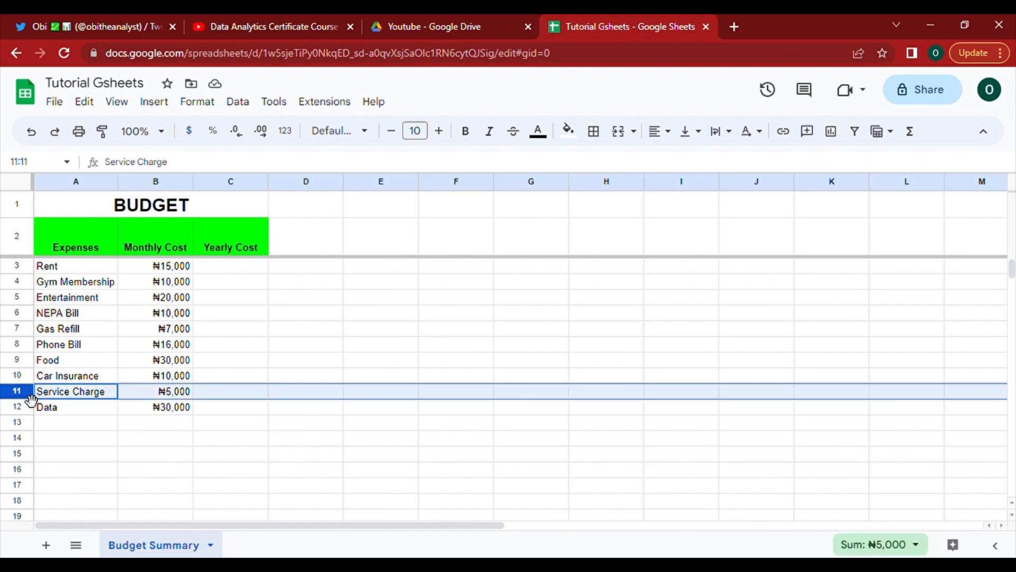
right_click(21, 391)
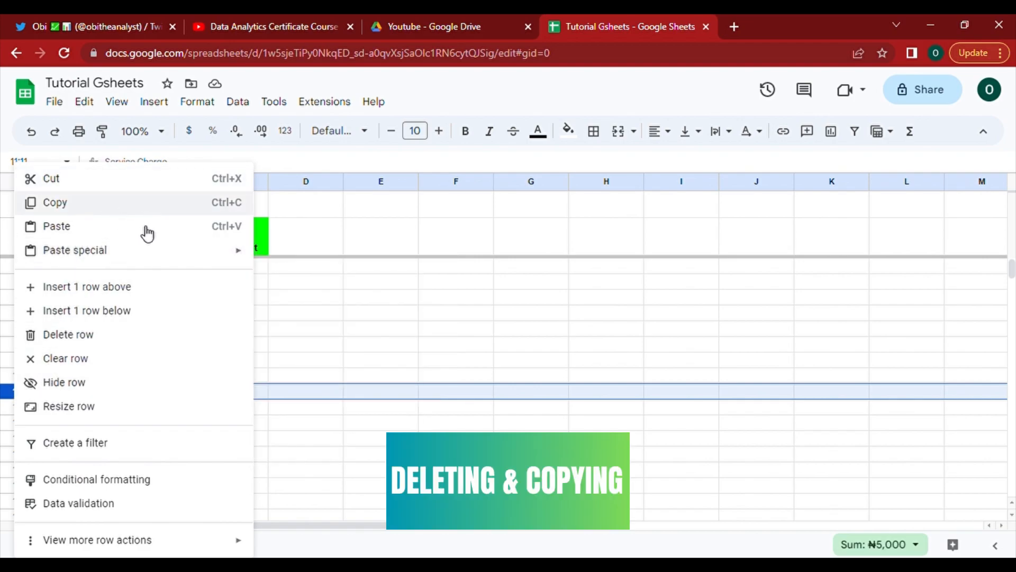
click(112, 290)
click(113, 429)
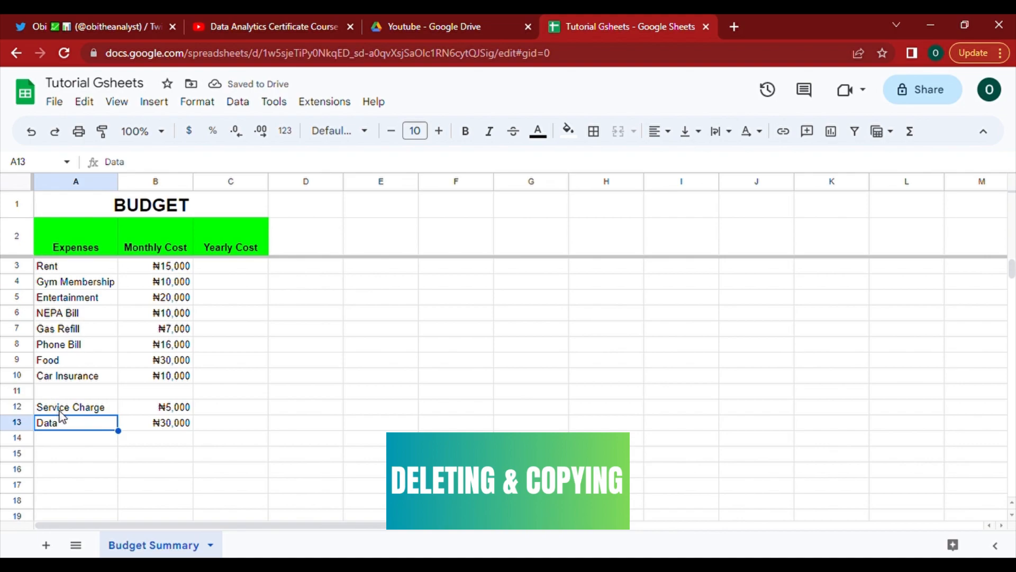
click(68, 392)
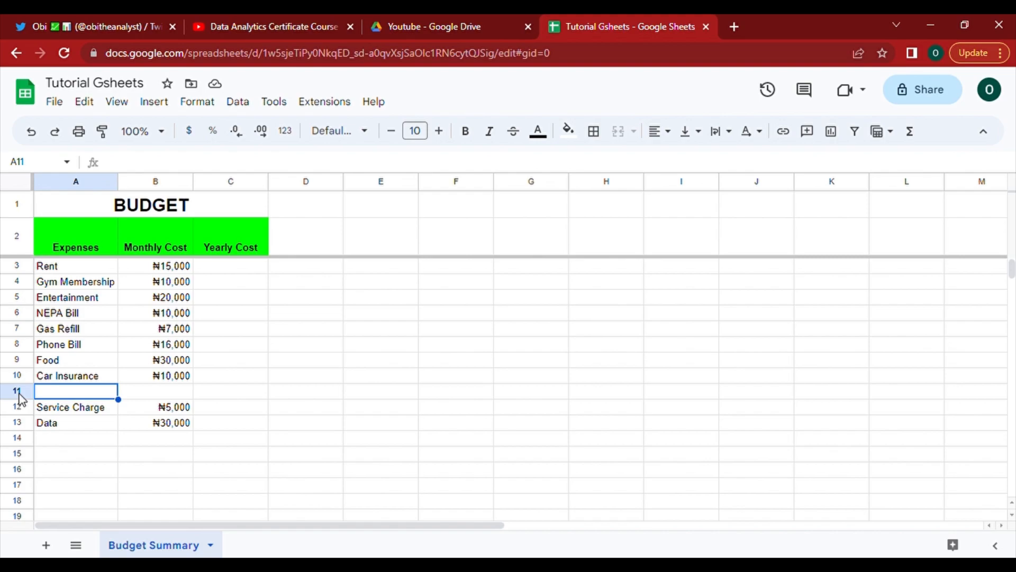
text(Bolt charges)
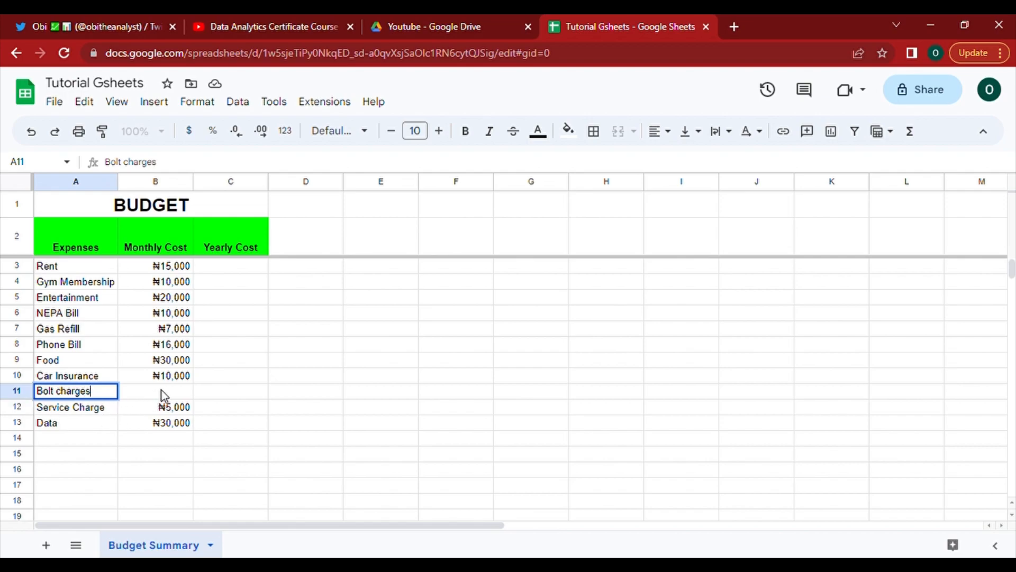
Step: Clear the contents of the Bolt charges row 11 and delete that row from the sheet
click(19, 394)
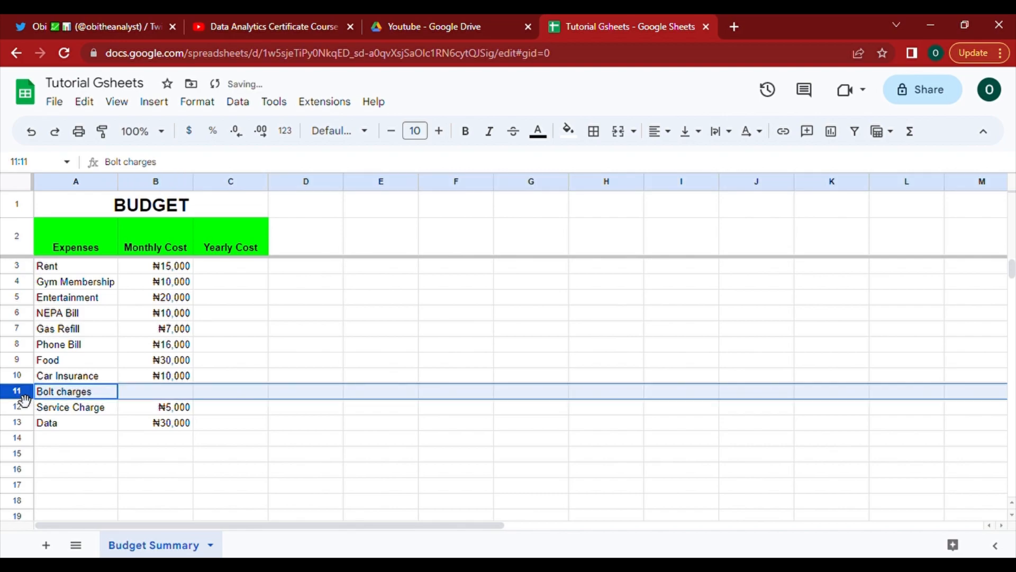
key(Delete)
key(Tab)
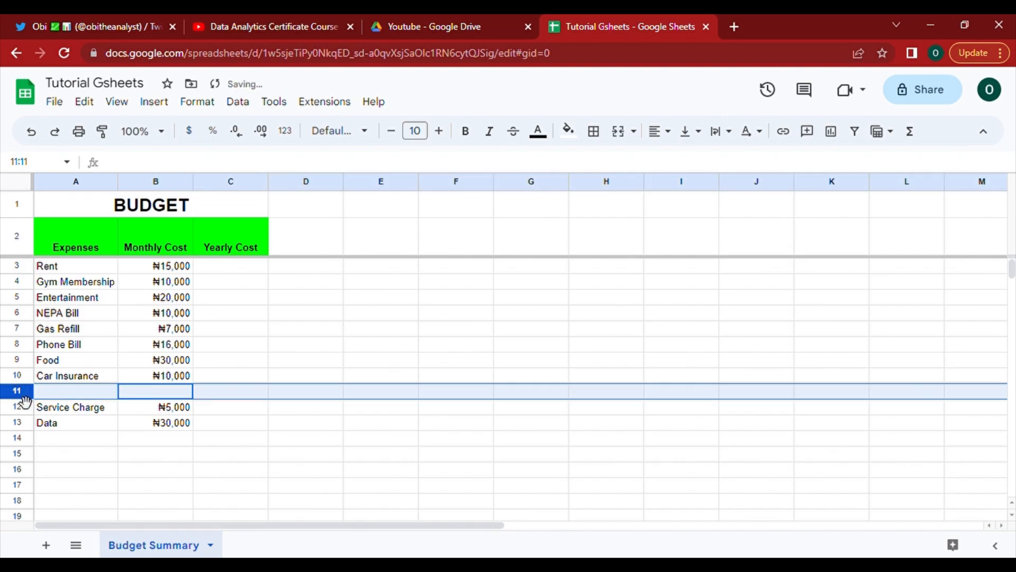
right_click(23, 398)
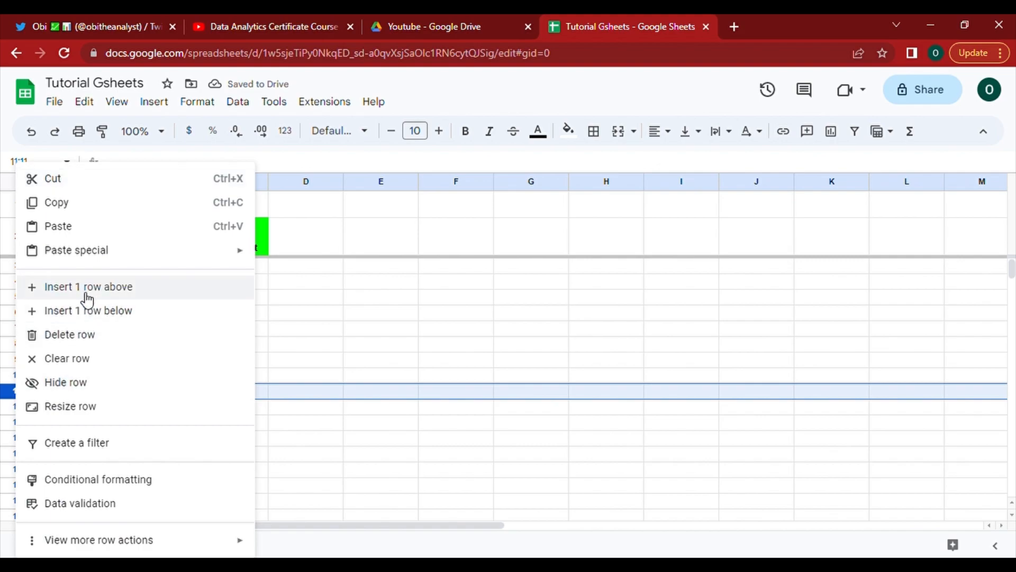
click(84, 332)
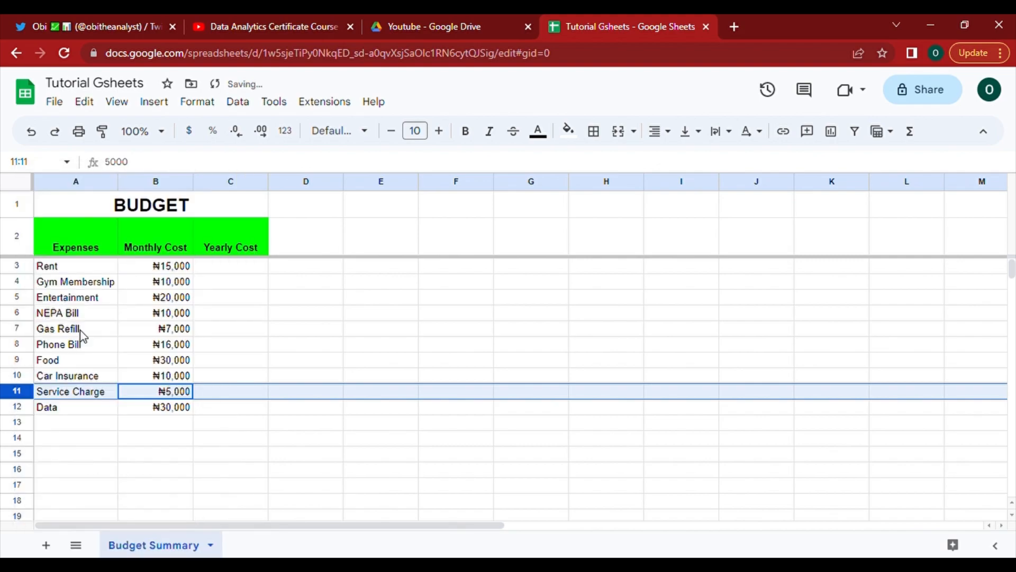
click(137, 488)
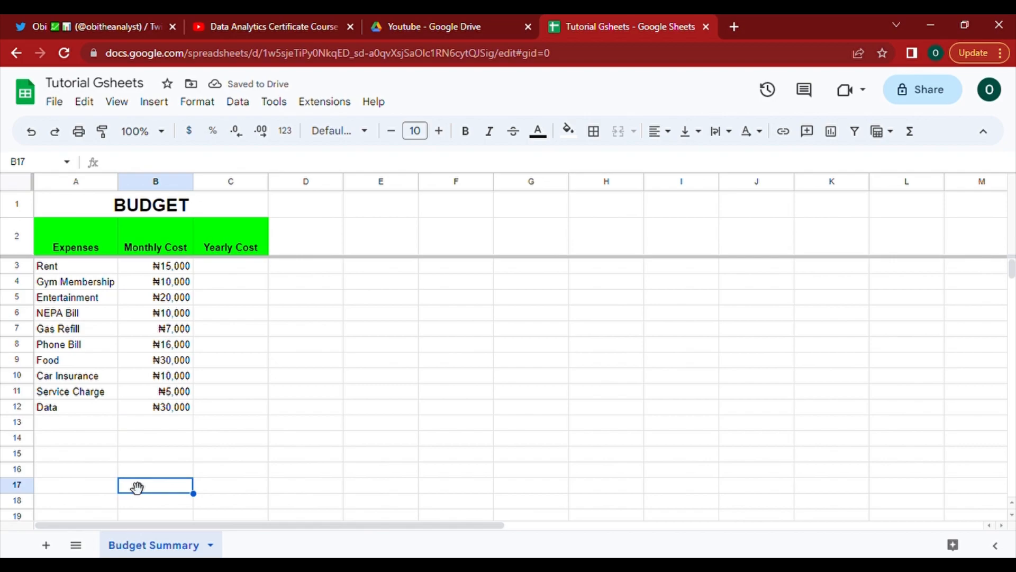
Step: Copy the whole Data row 12 and paste it into row 15
click(25, 412)
right_click(24, 415)
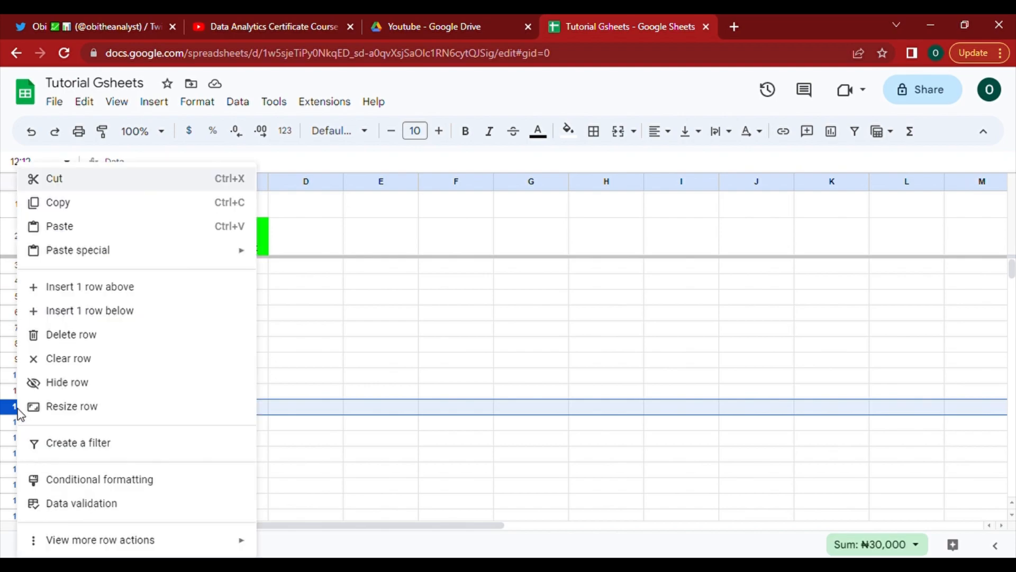
click(96, 202)
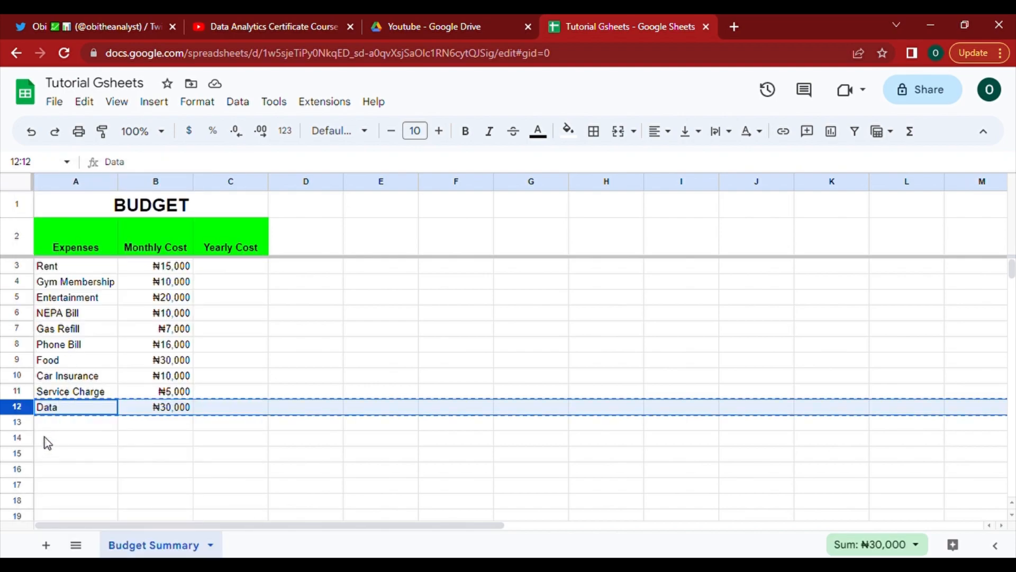
click(18, 455)
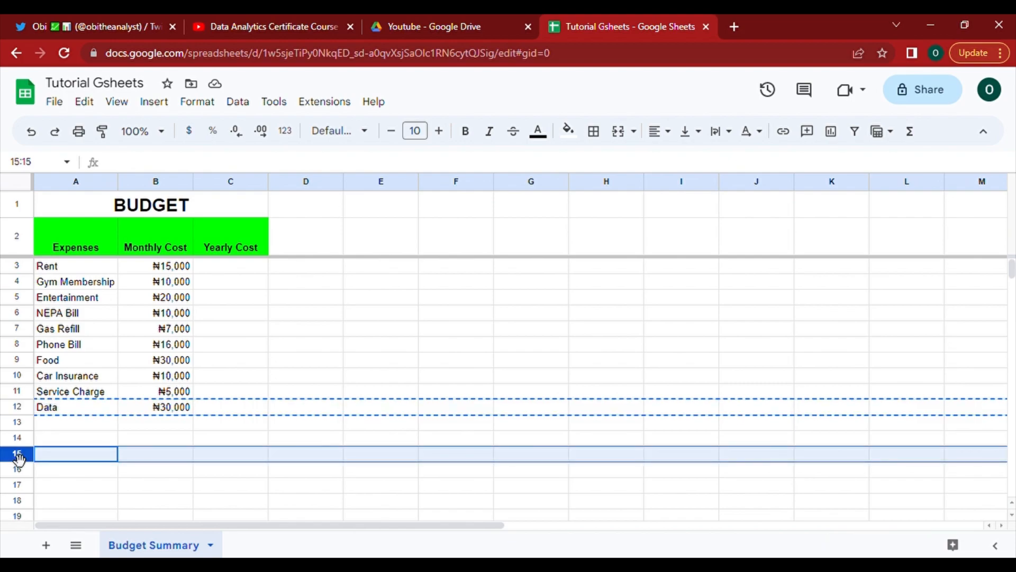
key(ctrl+v)
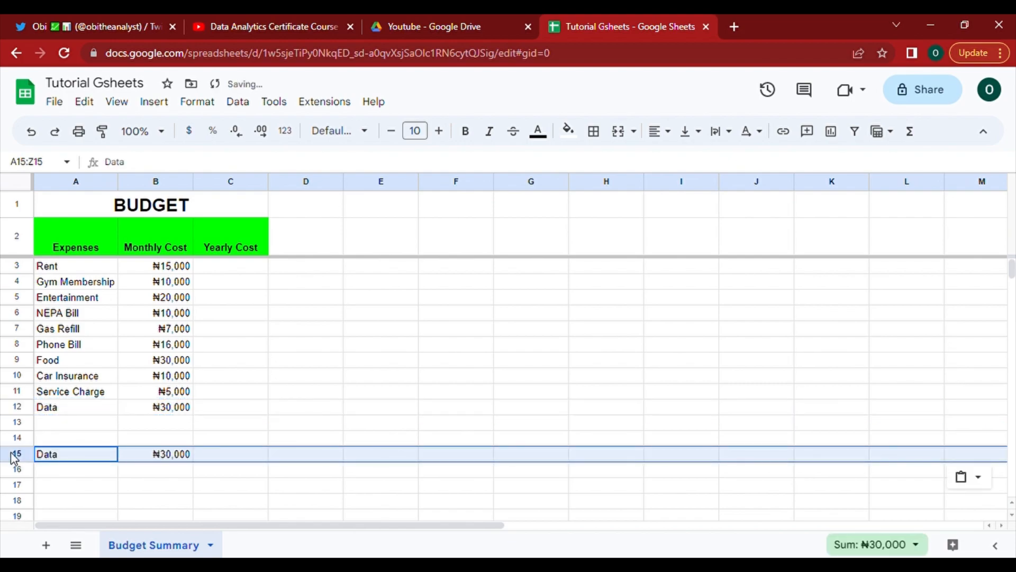
Step: Clear the pasted Data entry from row 15 and view the Paste special options for that row
click(15, 457)
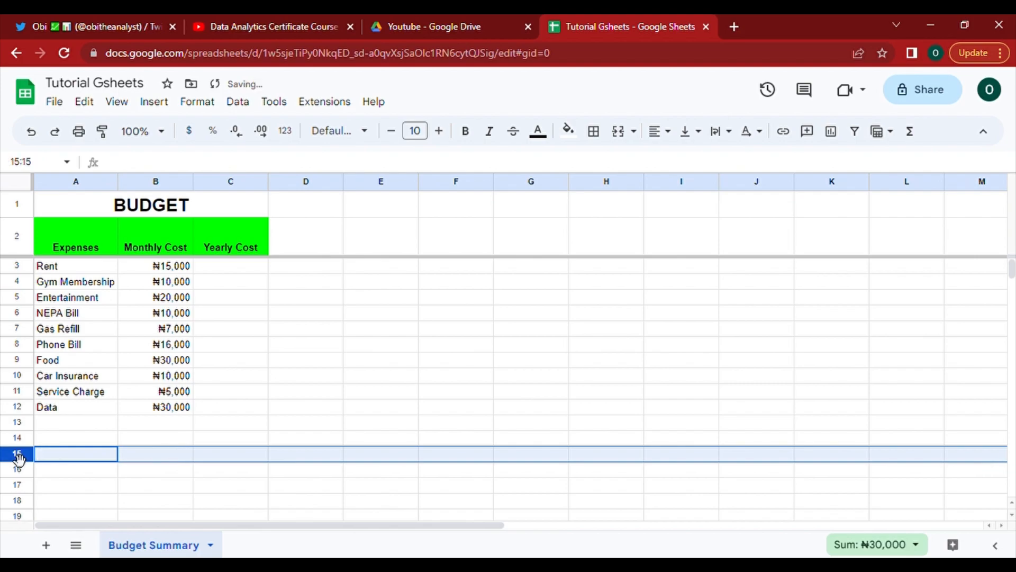
right_click(17, 460)
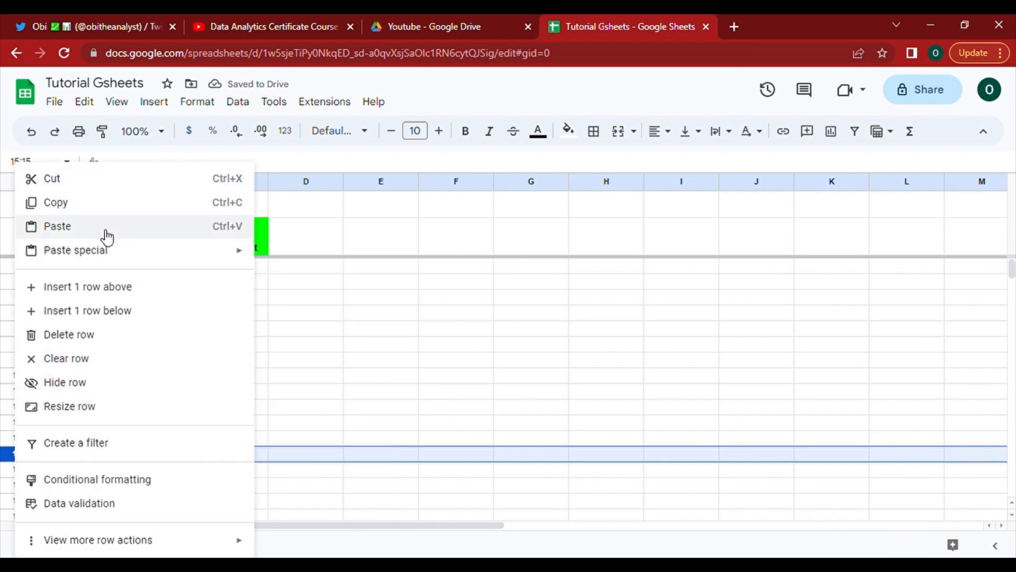
mouse_move(111, 262)
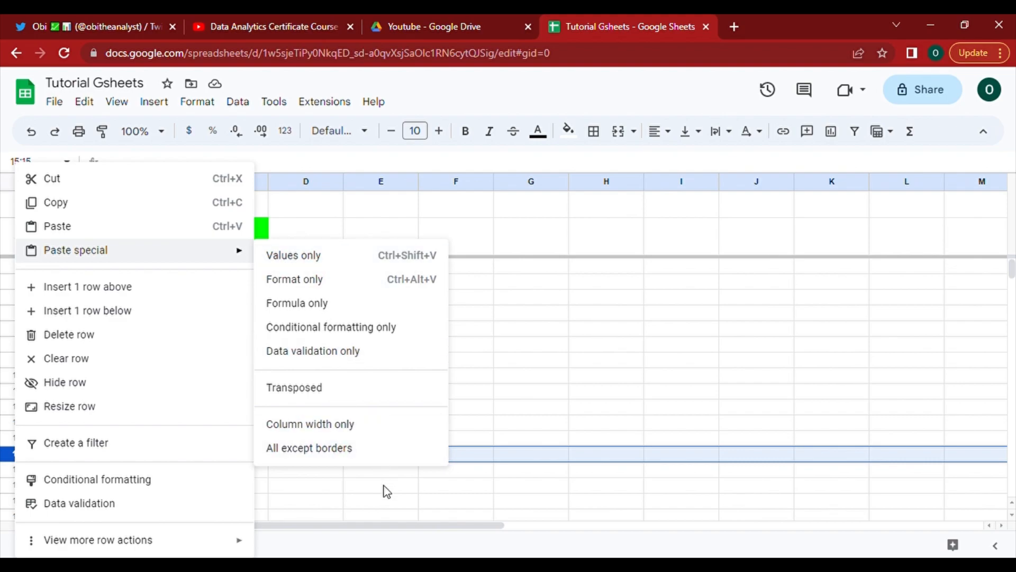
click(385, 500)
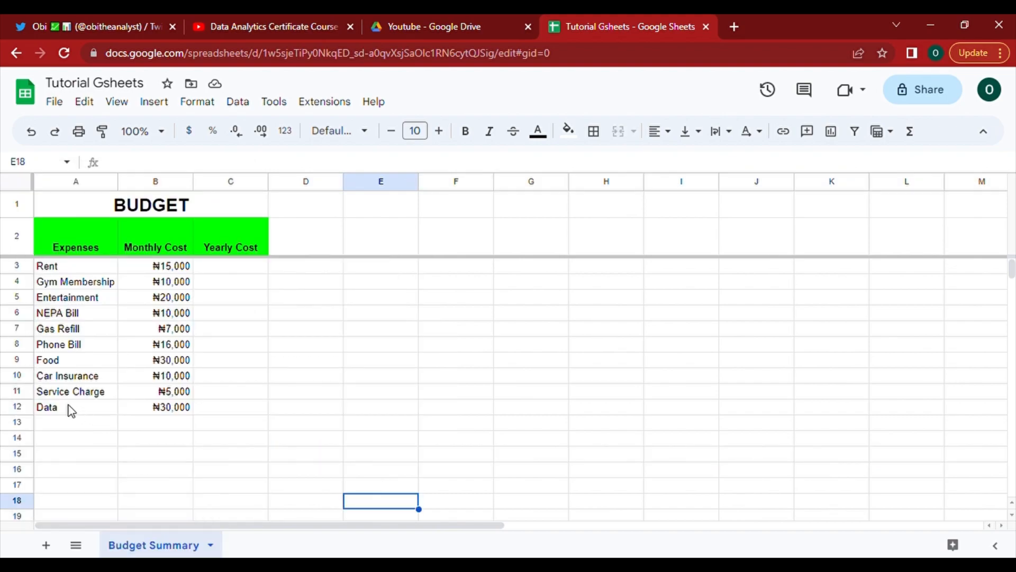
click(73, 427)
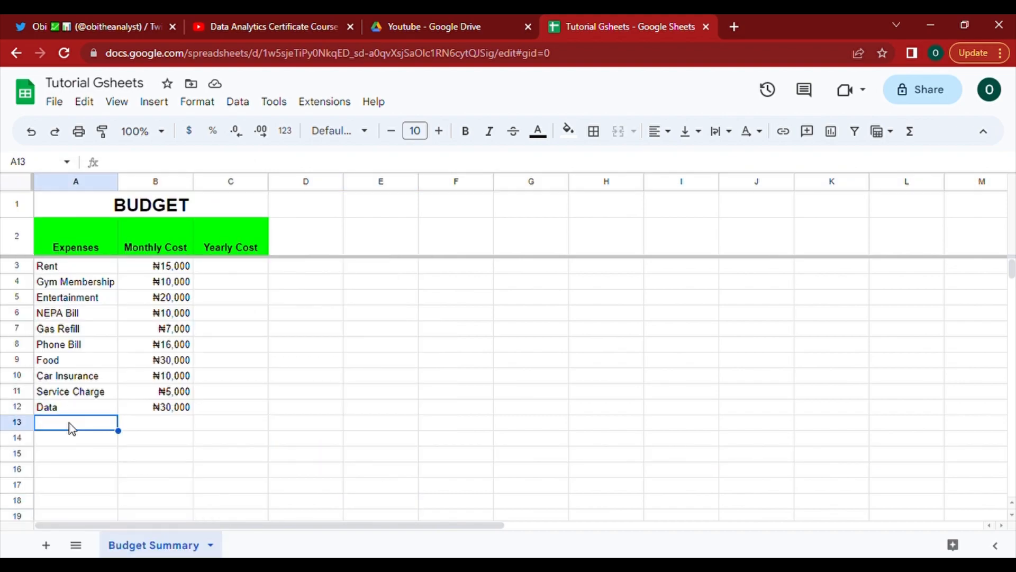
Step: Hide the Service Charge row 11 and unhide it again
click(25, 393)
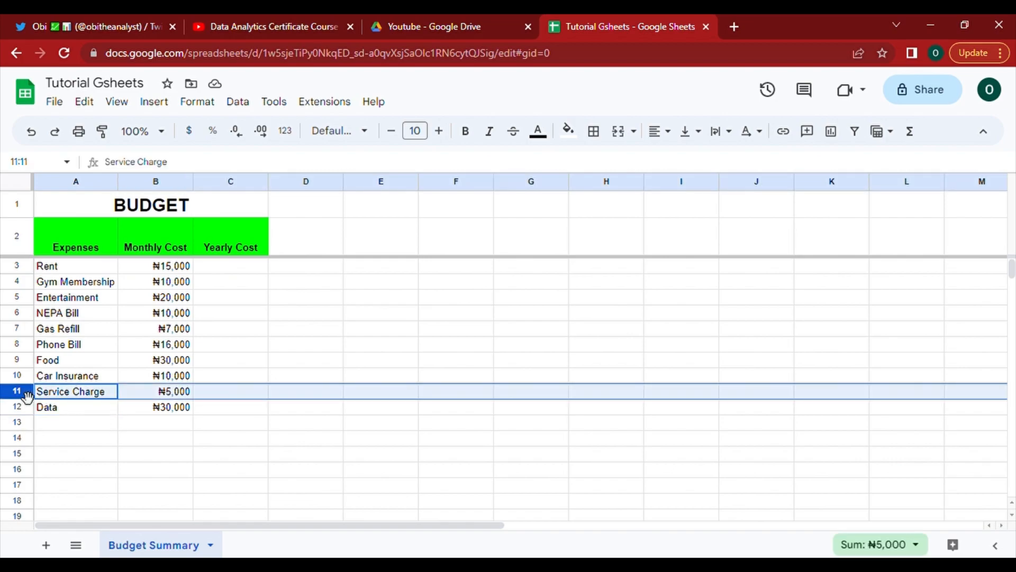
right_click(24, 394)
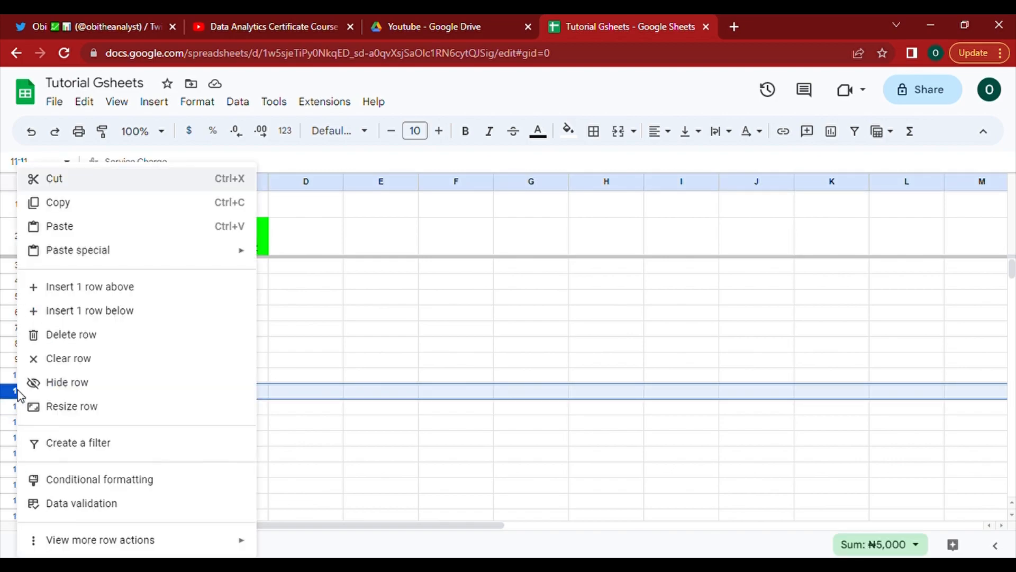
click(70, 384)
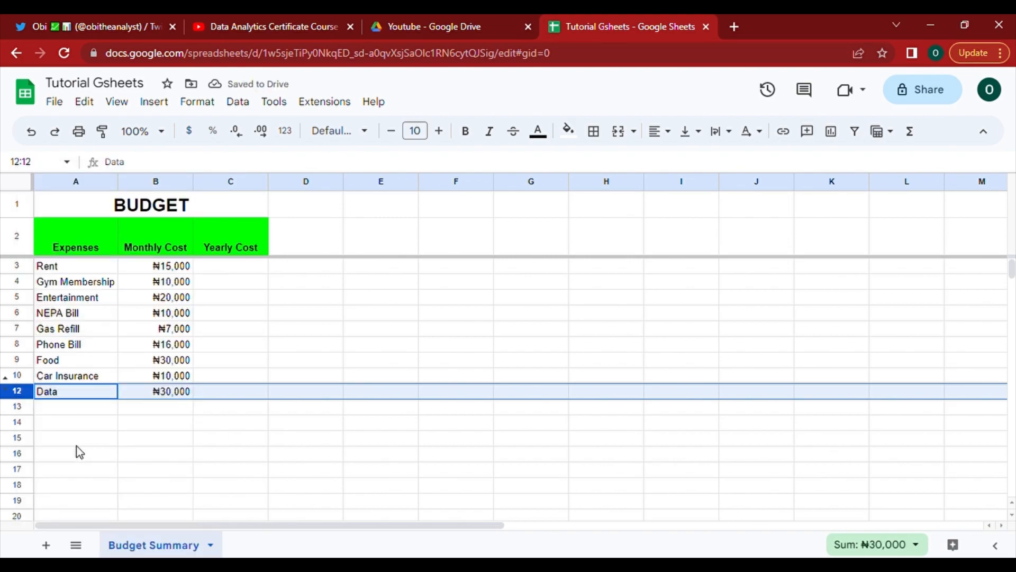
click(5, 382)
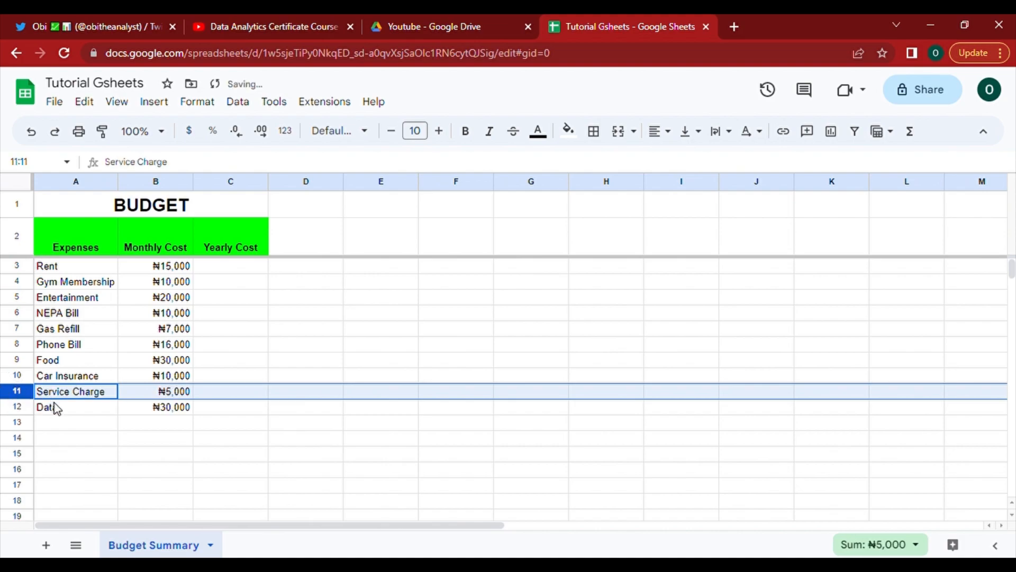
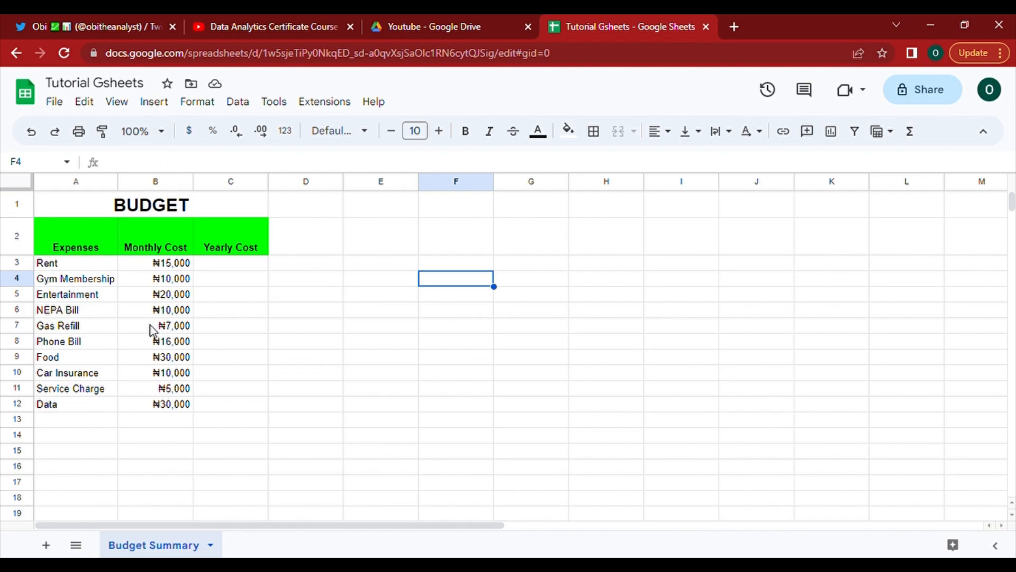
Step: Sort the whole sheet by column A from A to Z and undo that sort
click(72, 408)
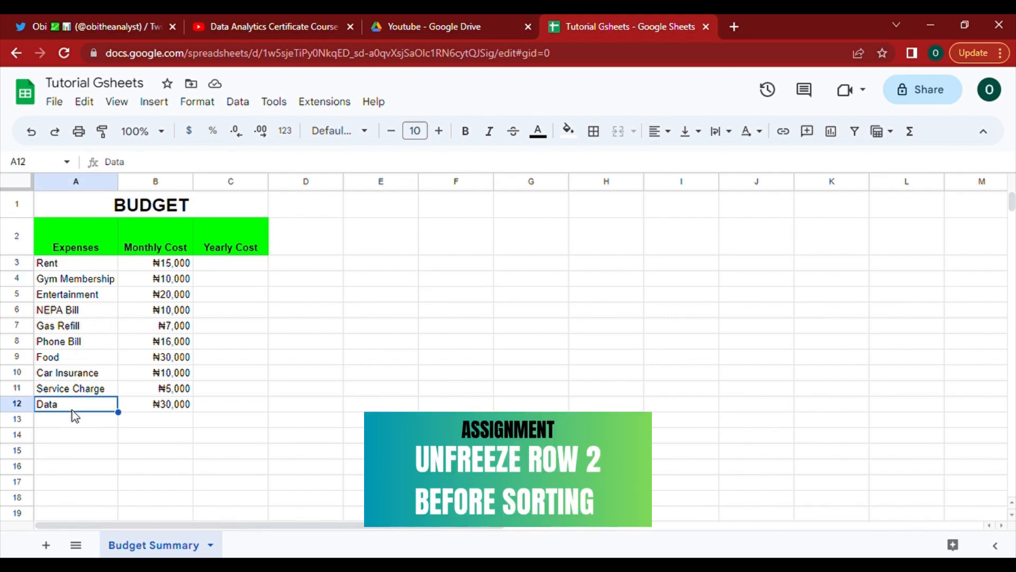
click(238, 101)
mouse_move(311, 133)
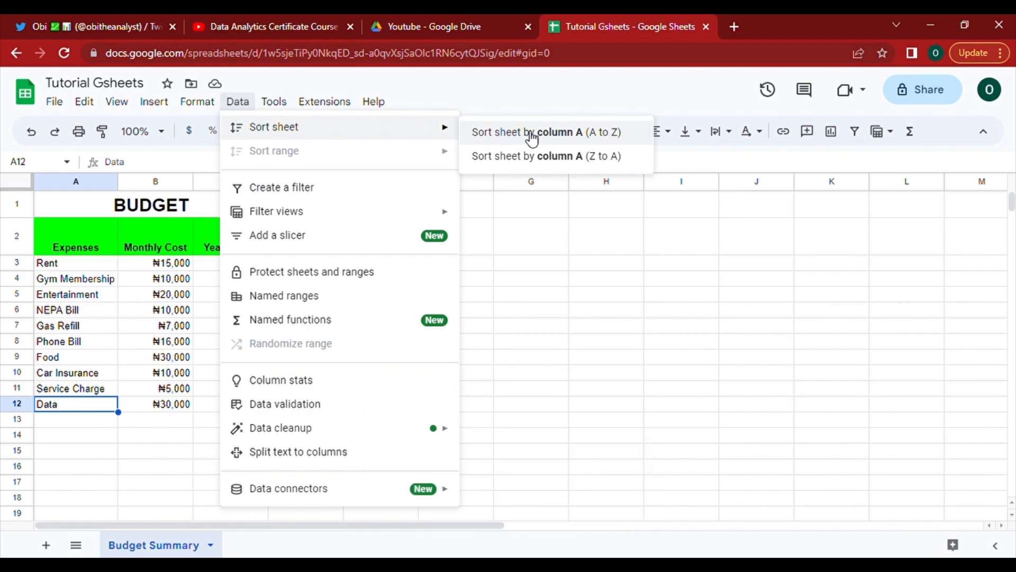
click(561, 139)
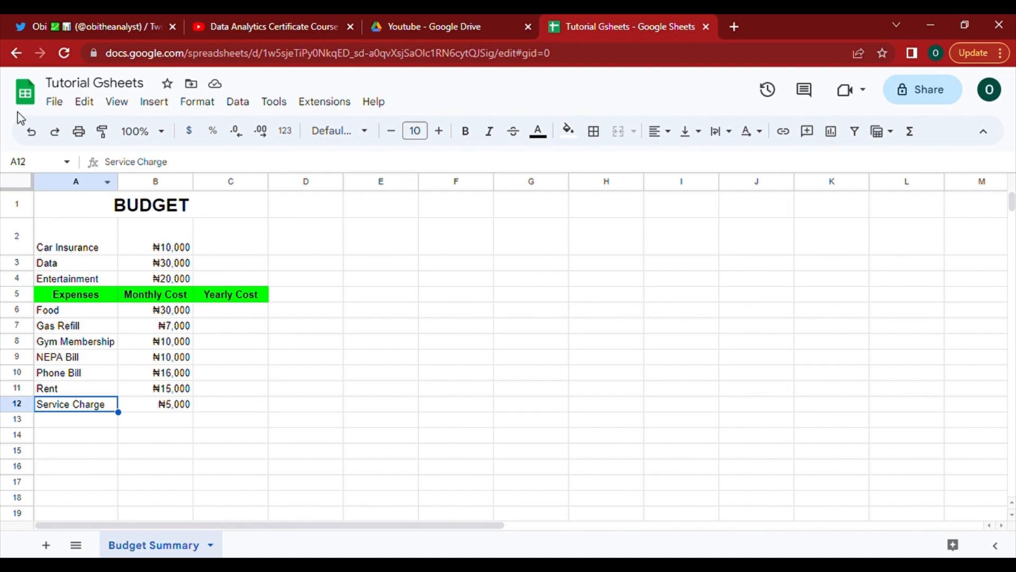
click(32, 131)
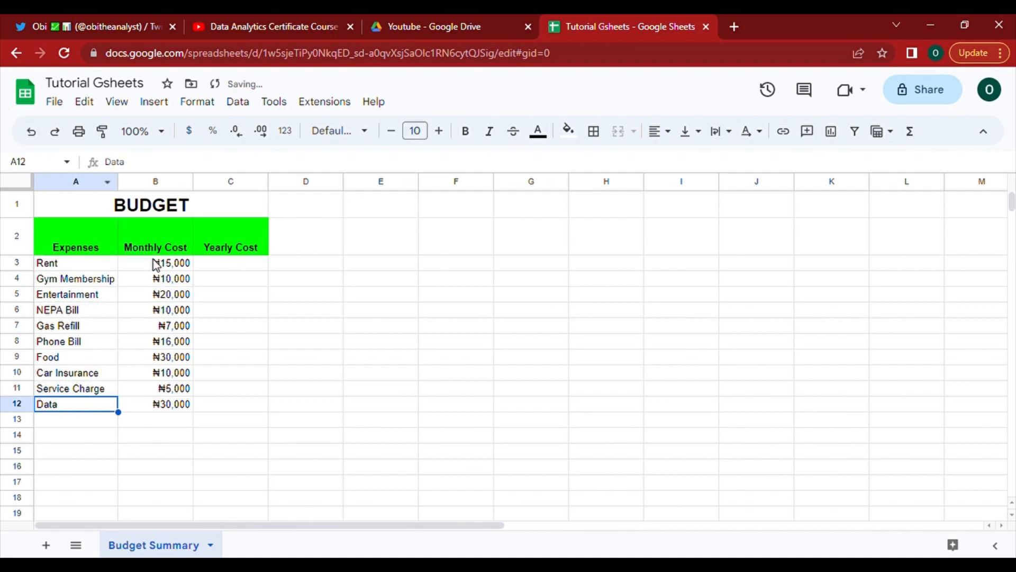
click(235, 106)
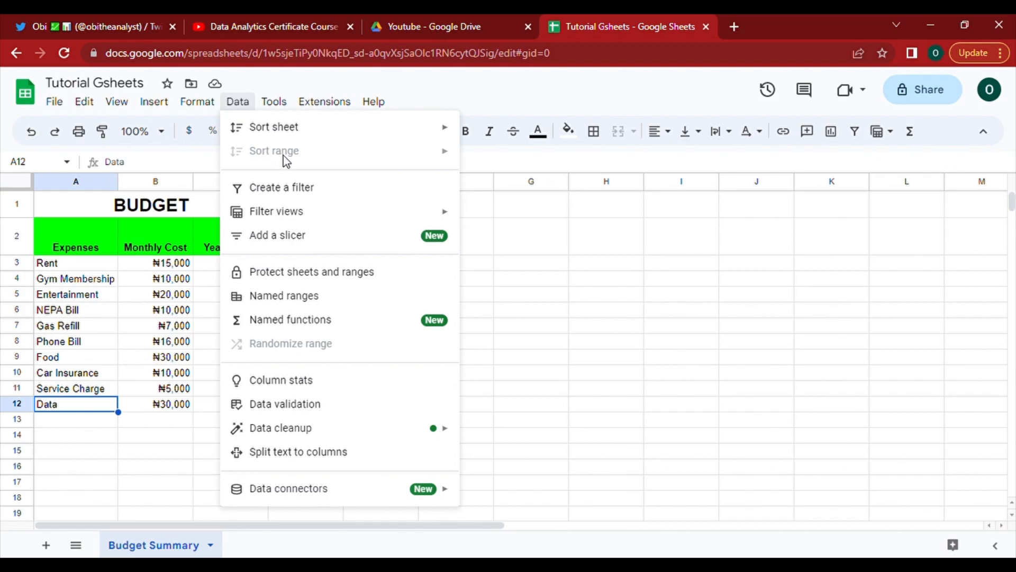
mouse_move(423, 134)
click(466, 280)
Step: Sort only the range A3:B12 by column A from A to Z
click(79, 266)
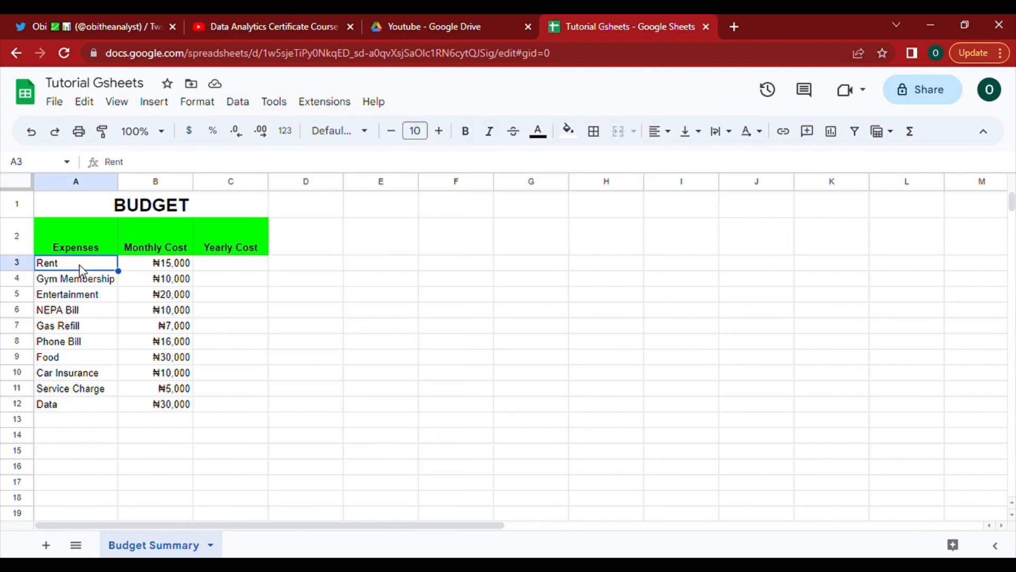
shift+click(186, 405)
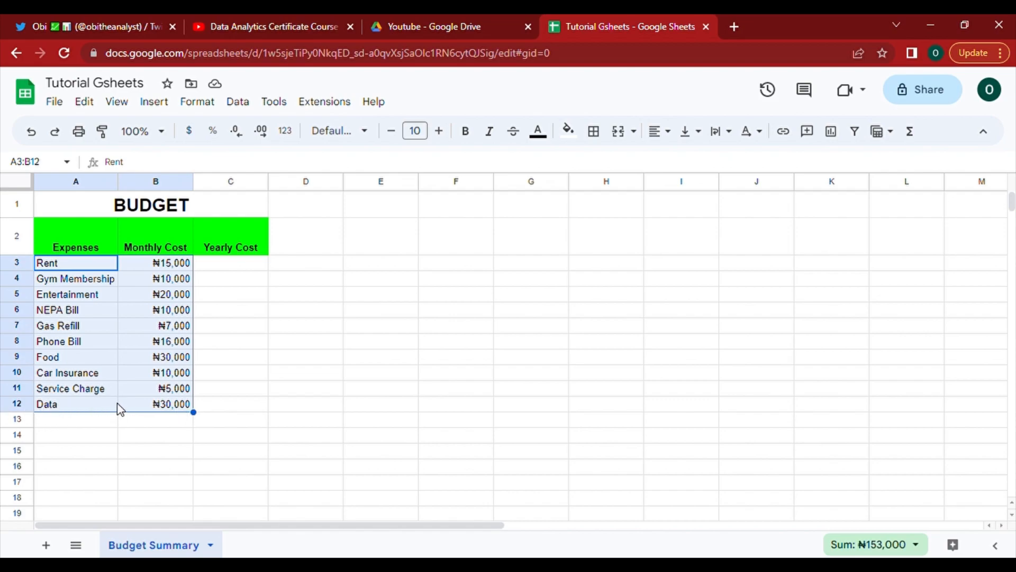
click(245, 103)
mouse_move(276, 152)
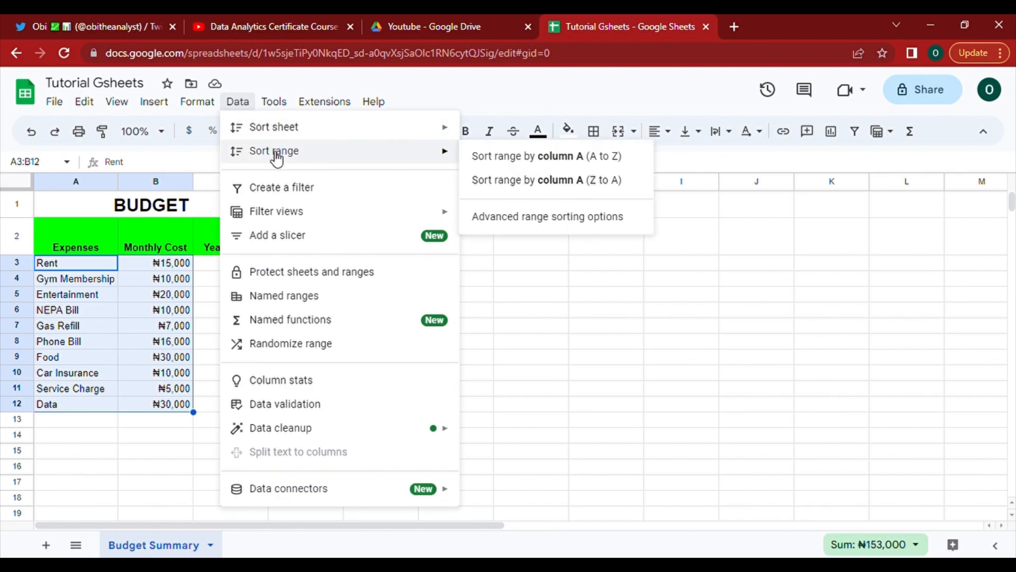
click(537, 157)
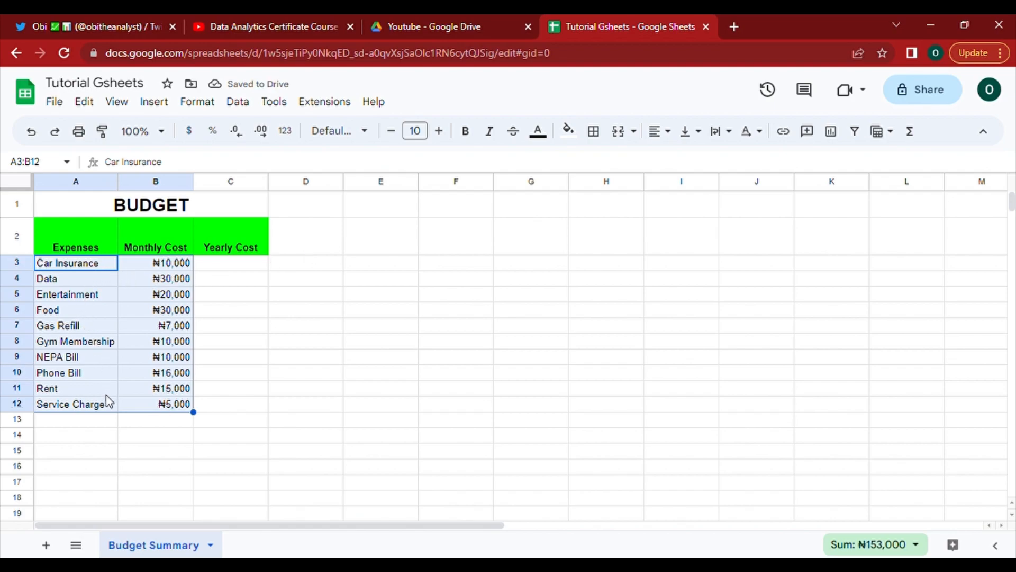
click(376, 318)
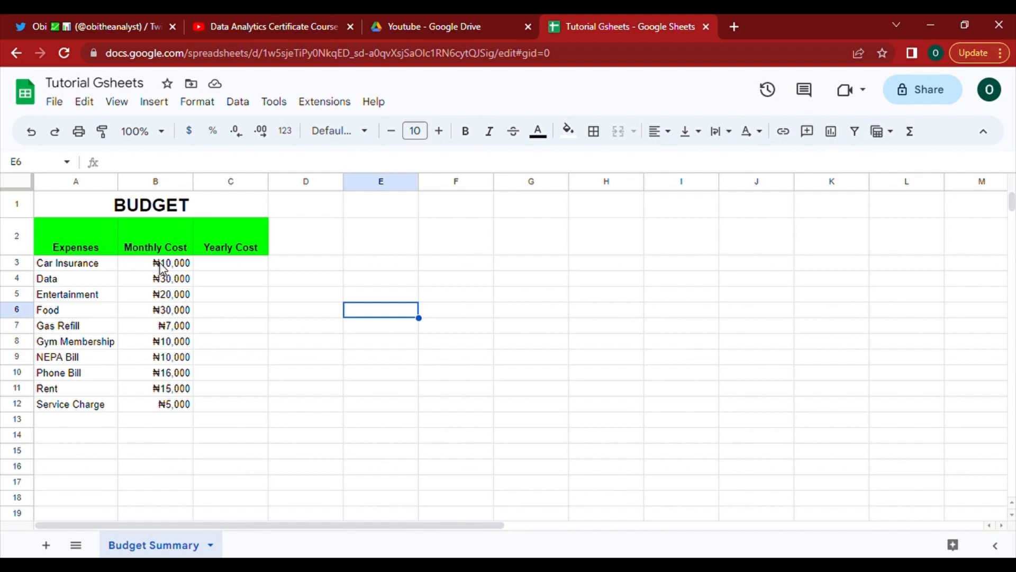
Step: Select the range from B3 to A12 and sort it by column B in ascending order (A to Z)
click(162, 269)
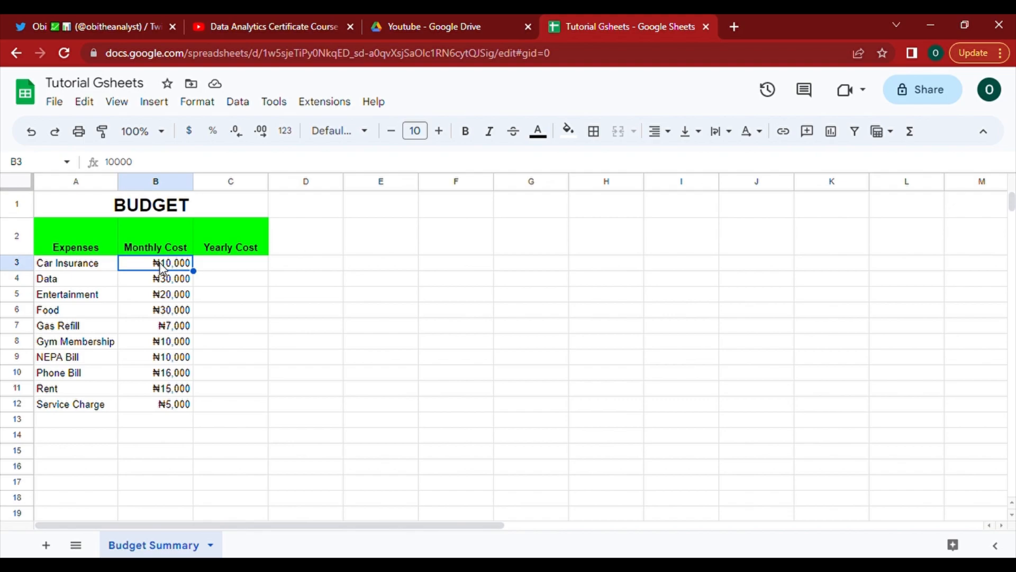
shift+click(57, 408)
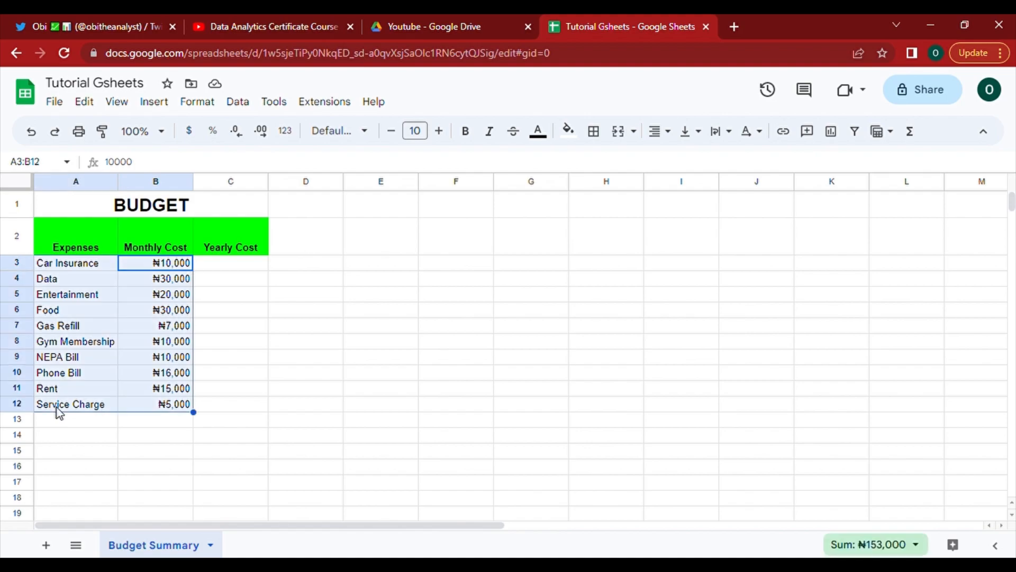
click(236, 106)
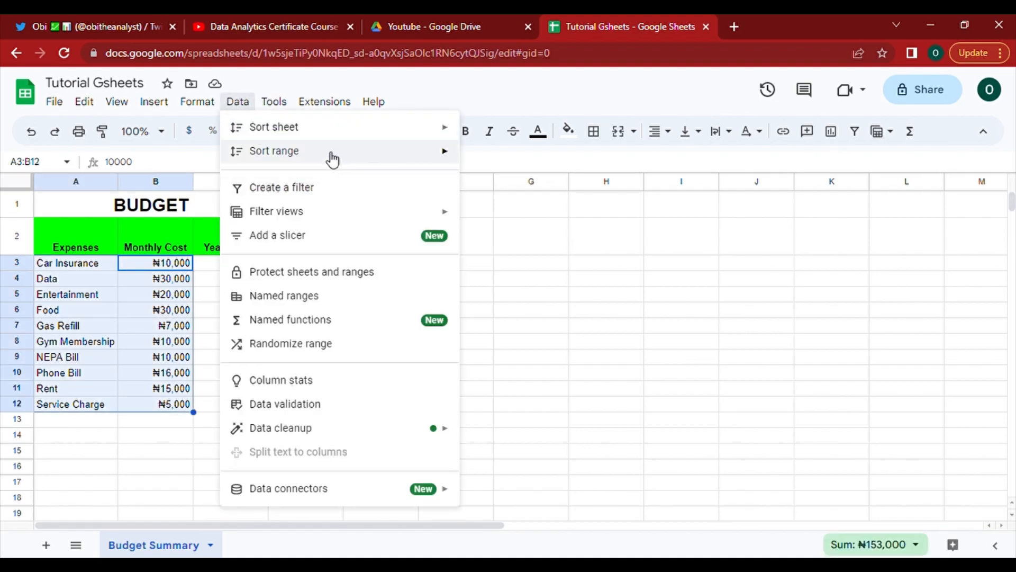
mouse_move(320, 142)
mouse_move(341, 159)
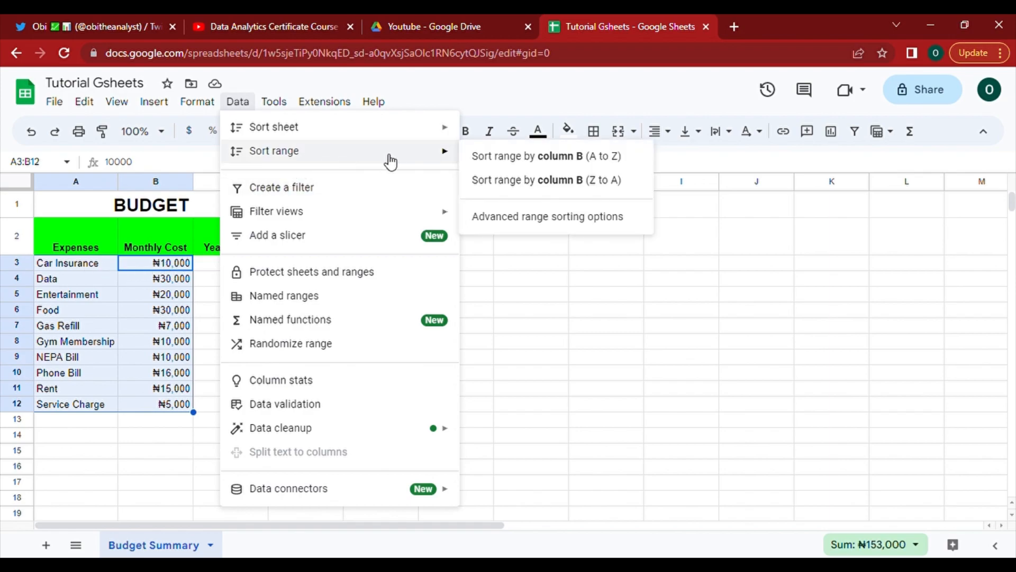
click(512, 161)
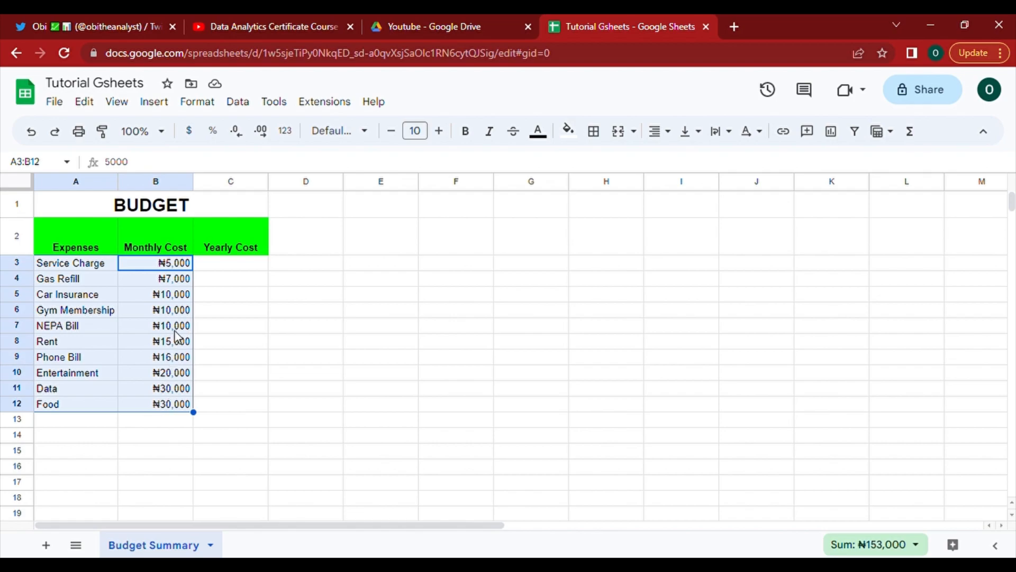
Step: Sort the selected range A3:B12 by column B in descending order (Z to A) and deselect it
click(233, 104)
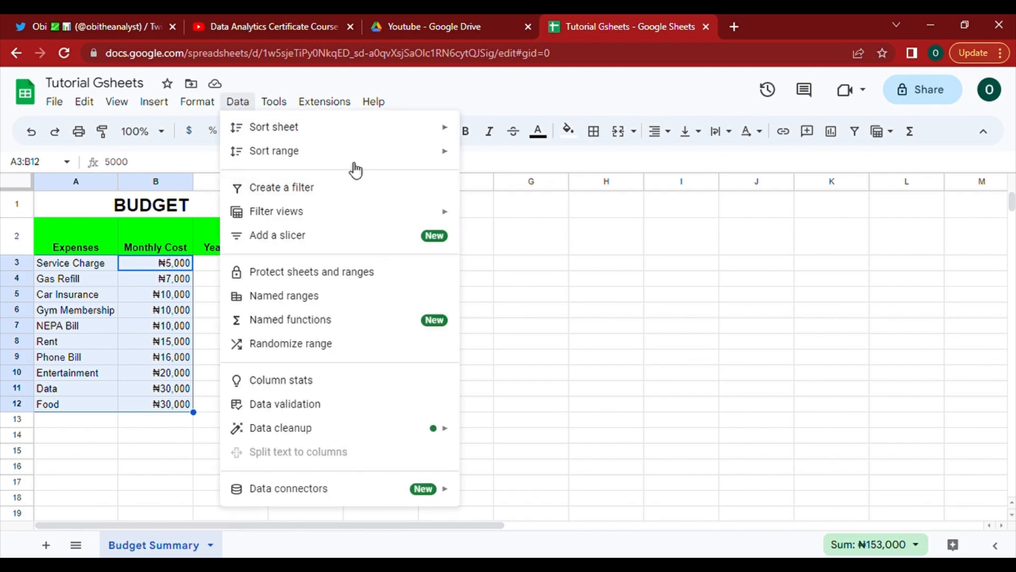
mouse_move(376, 154)
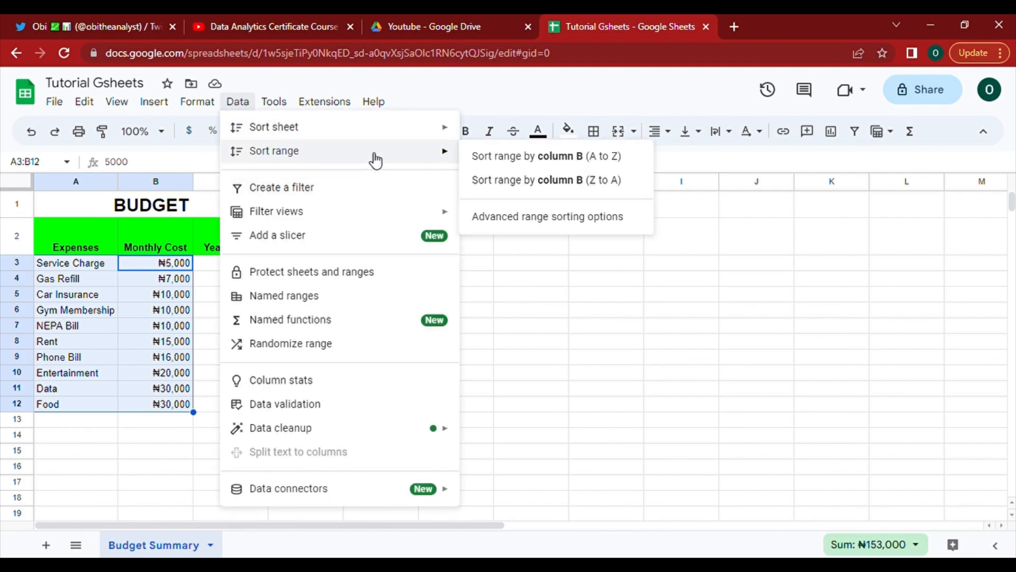
click(526, 183)
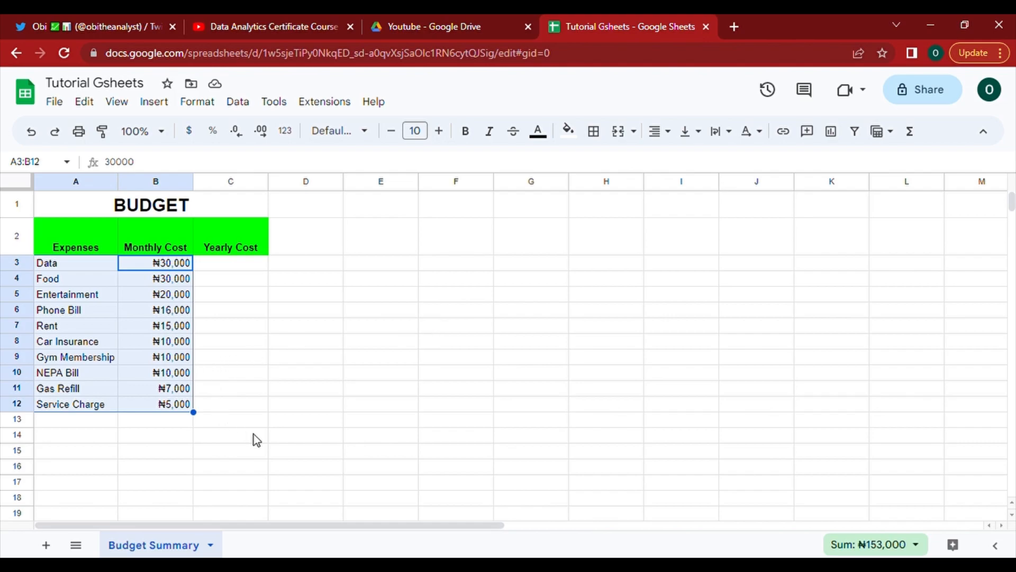
click(196, 444)
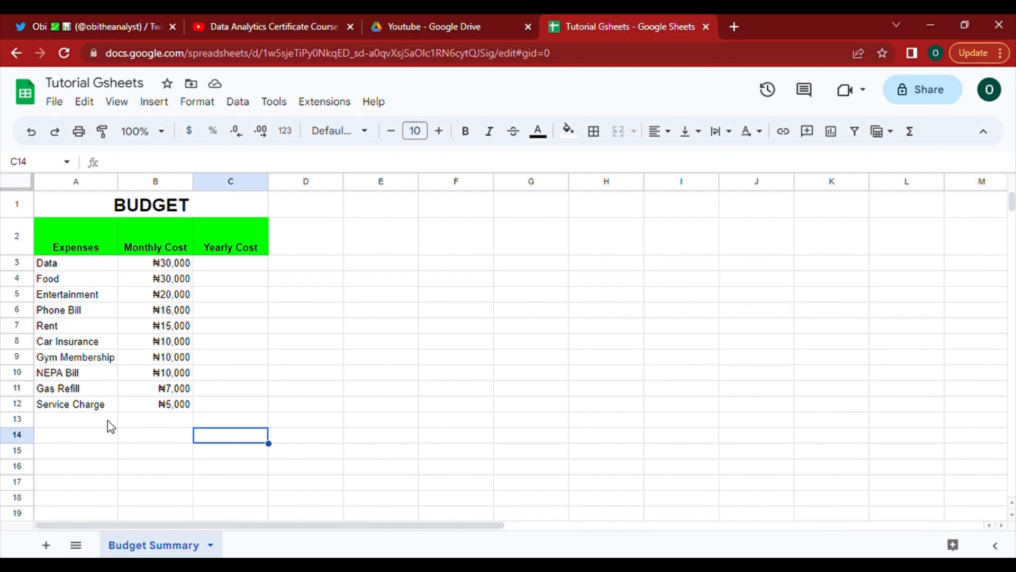
Step: Enter the label "Total" in A13 below Service Charge and make it bold
click(83, 427)
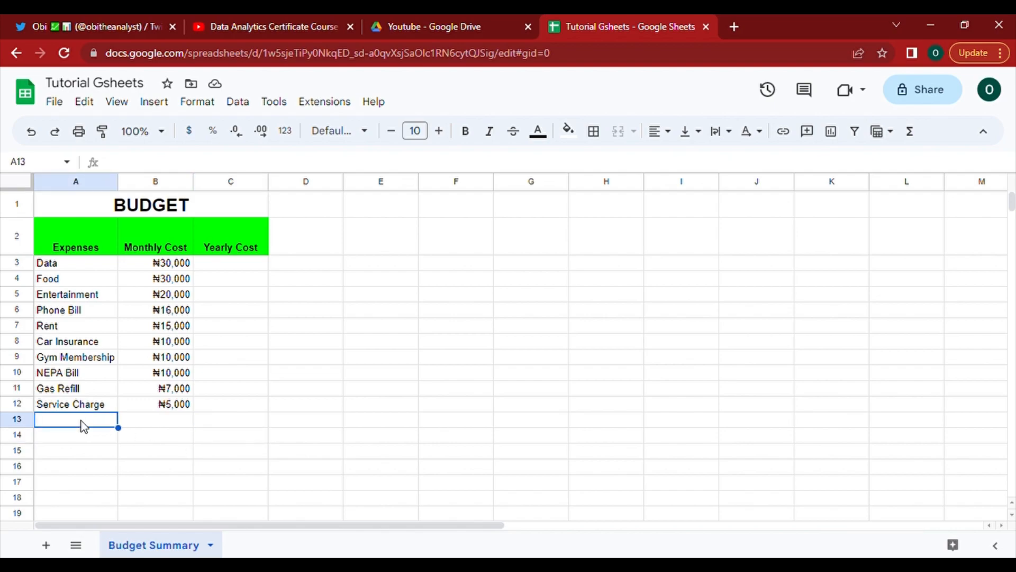
double_click(83, 427)
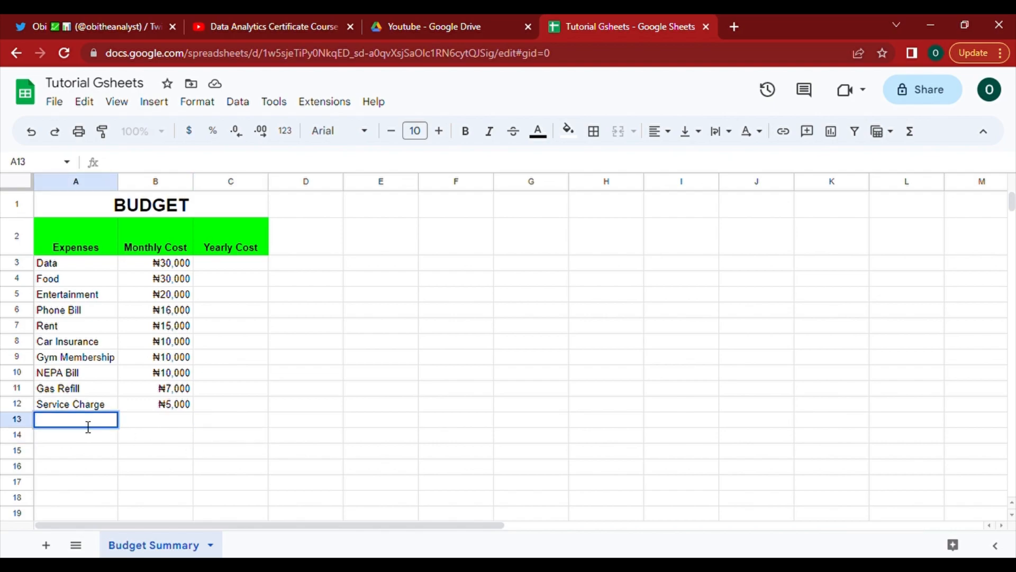
text(total)
key(BackSpace)
key(BackSpace)
key(BackSpace)
key(BackSpace)
key(BackSpace)
text(Total)
key(ctrl+a)
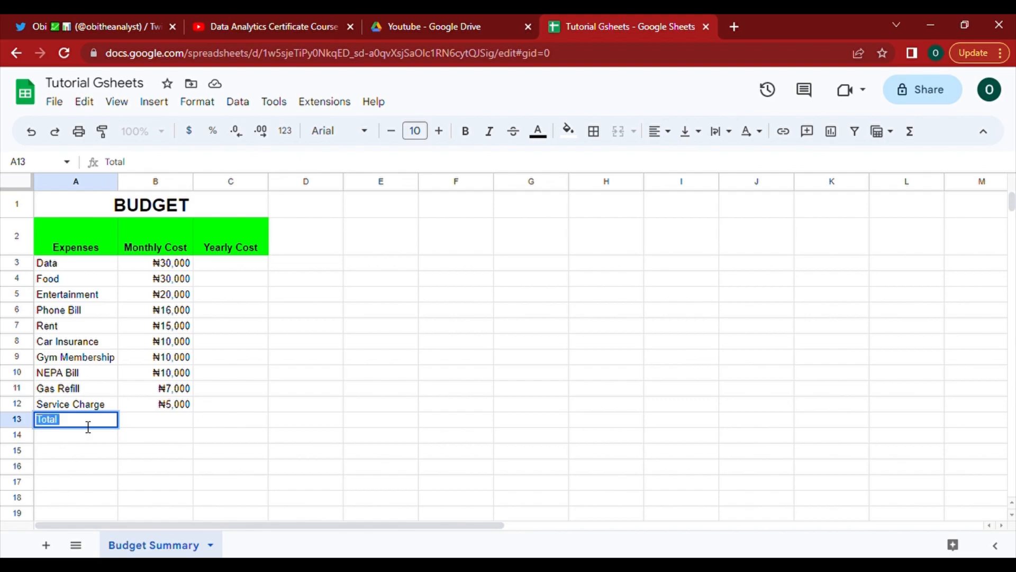
click(466, 131)
click(184, 424)
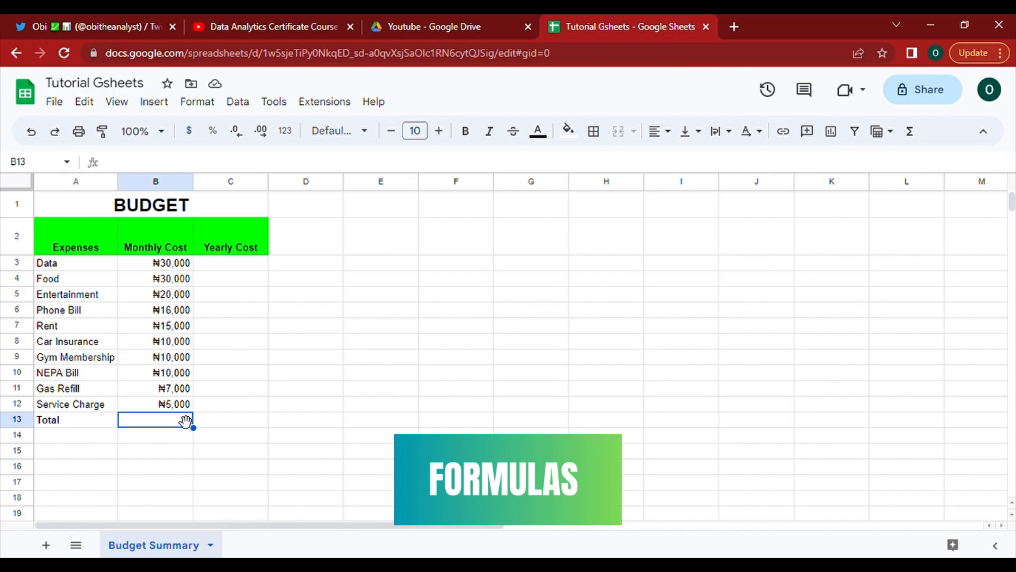
Step: Enter the sample numbers 500, 725, 202 and 3 in cells E12 to H12
click(405, 407)
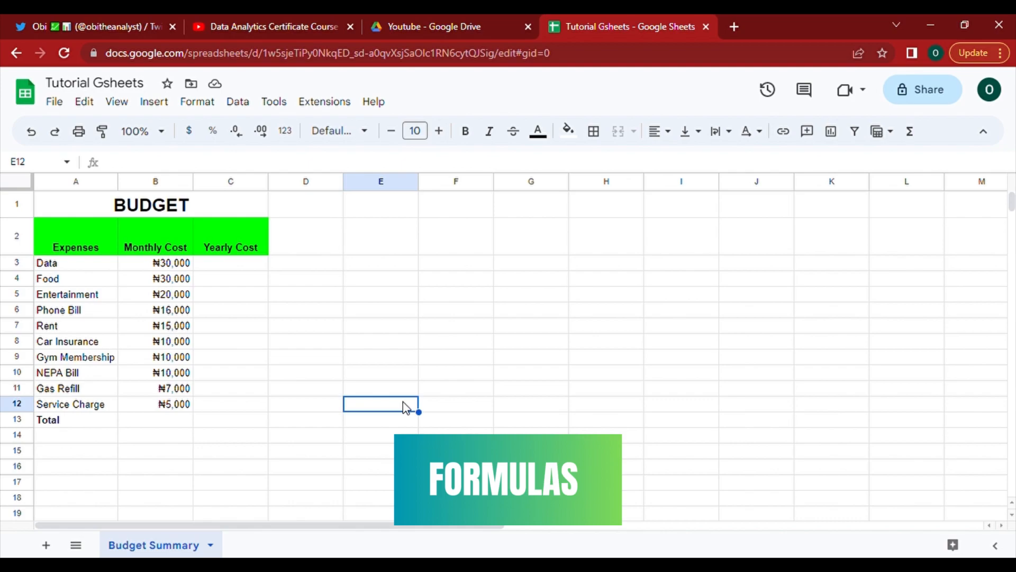
text(500)
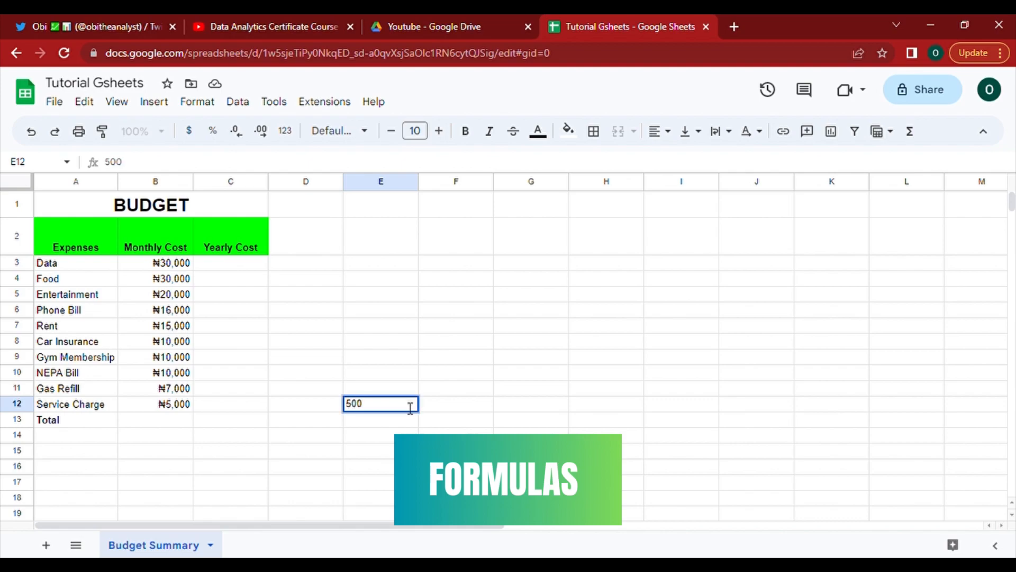
key(Tab)
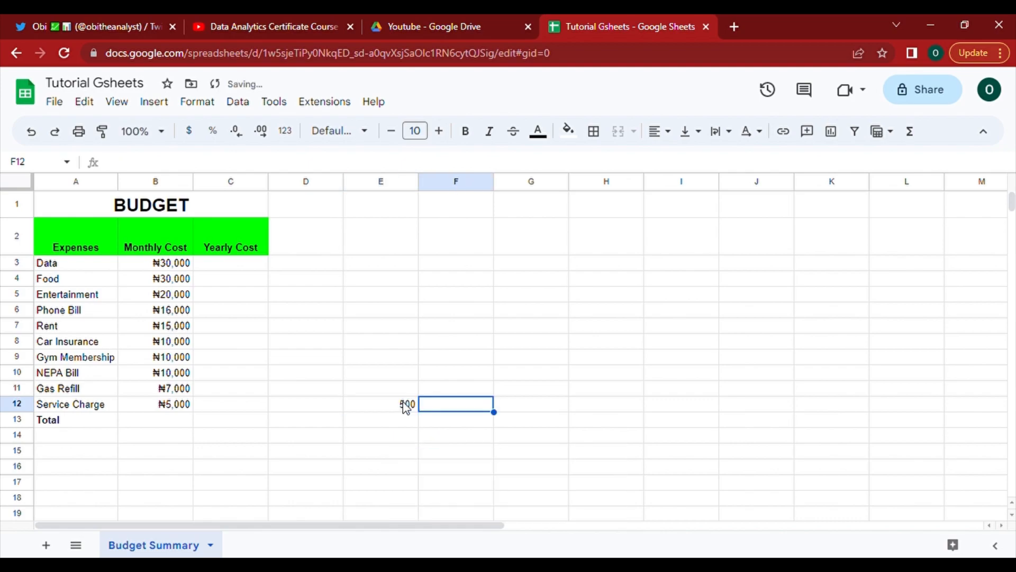
text(725)
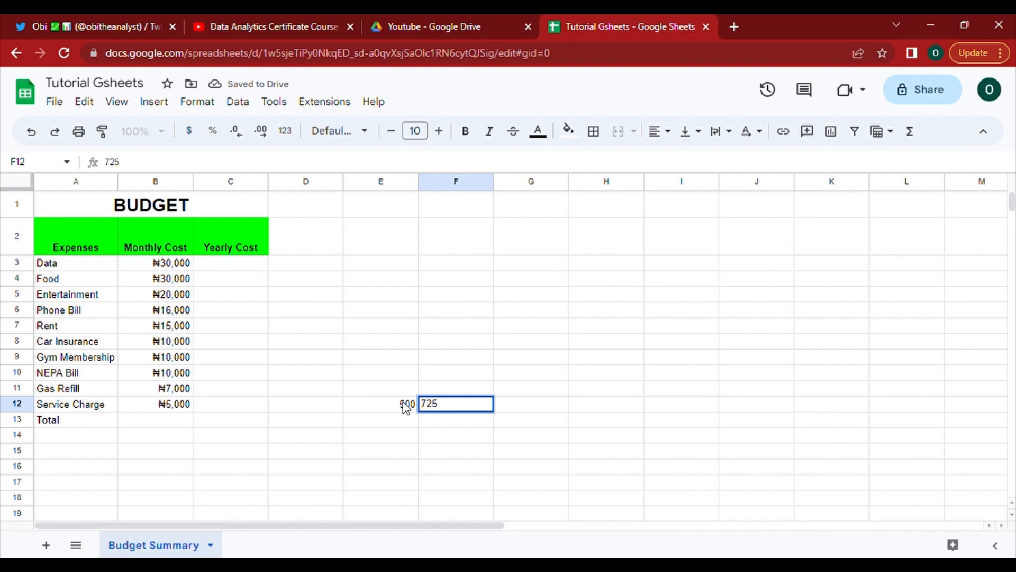
key(Tab)
text(202)
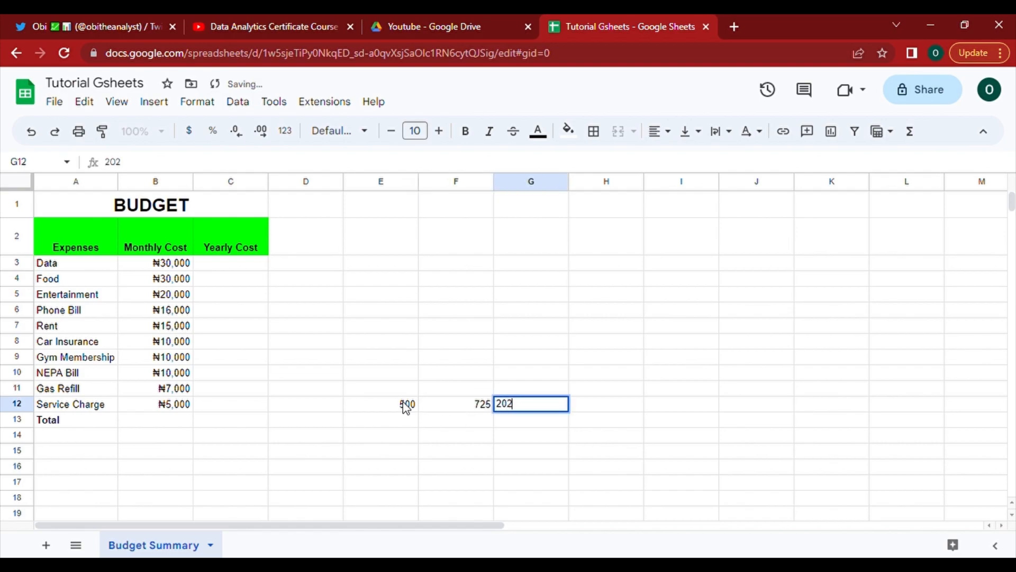
key(Tab)
text(3)
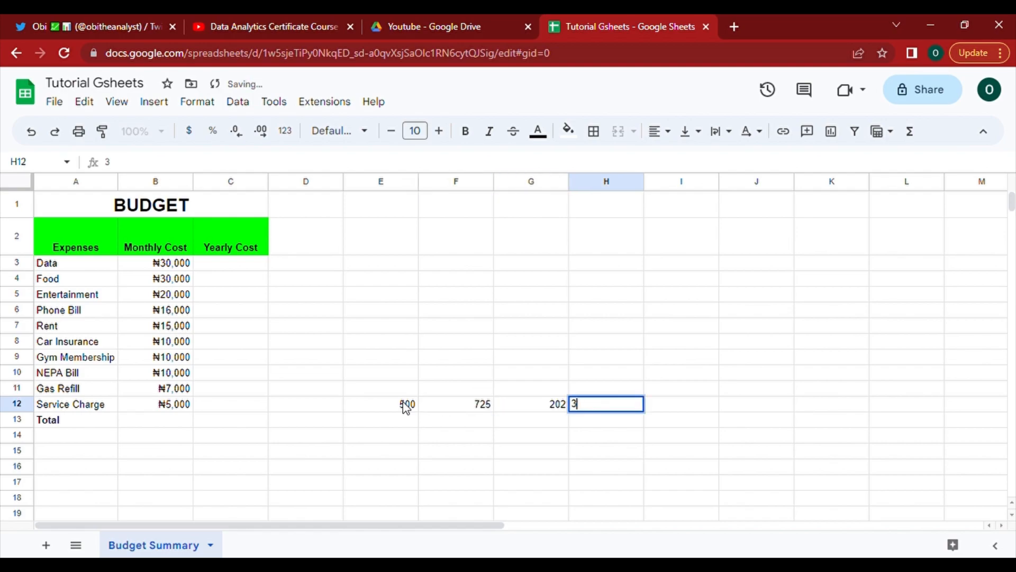
key(Tab)
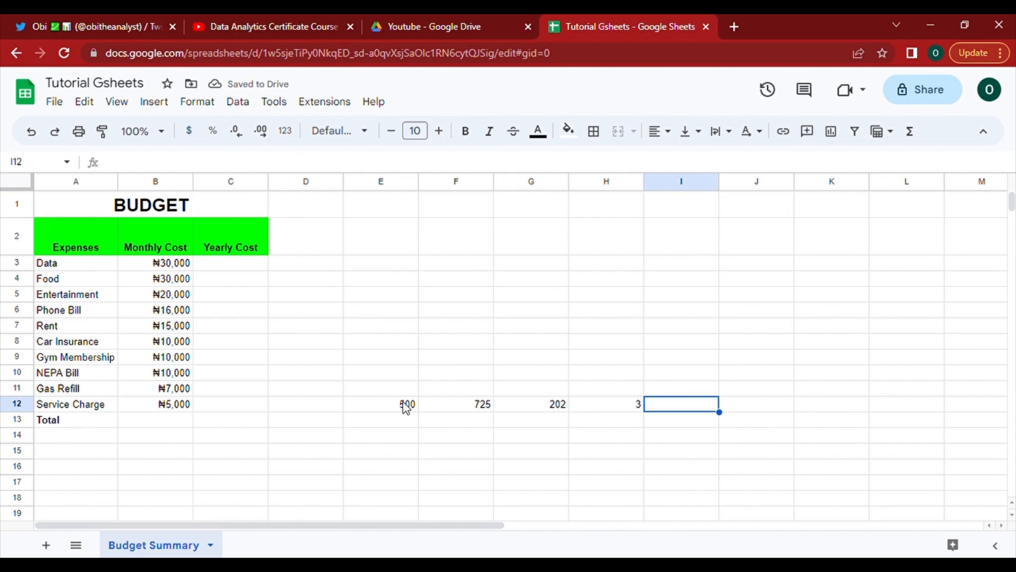
Step: Insert the built-in SUM function in I12 to add up the range E12:H12
click(406, 407)
click(482, 405)
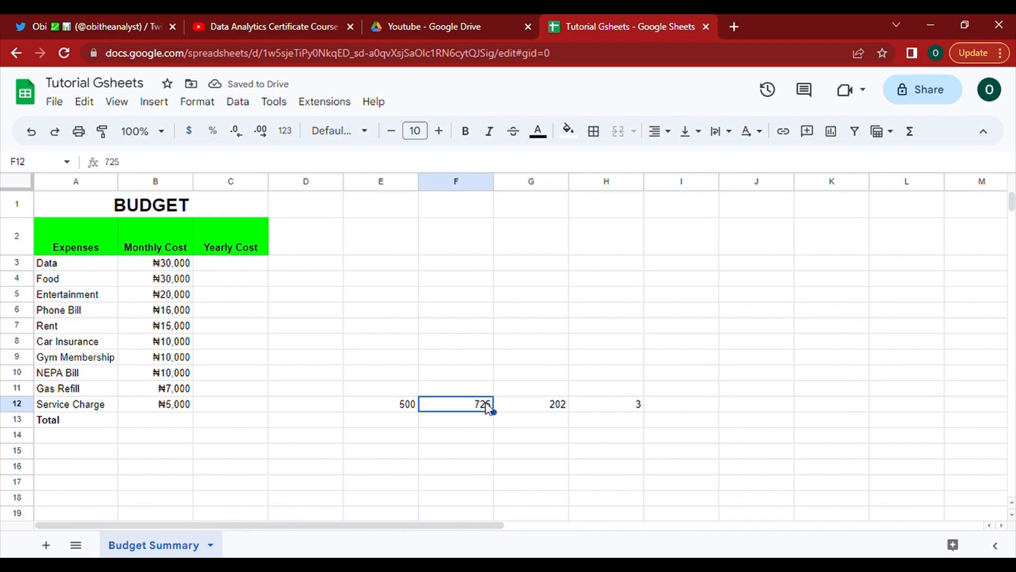
click(552, 409)
click(624, 412)
click(671, 410)
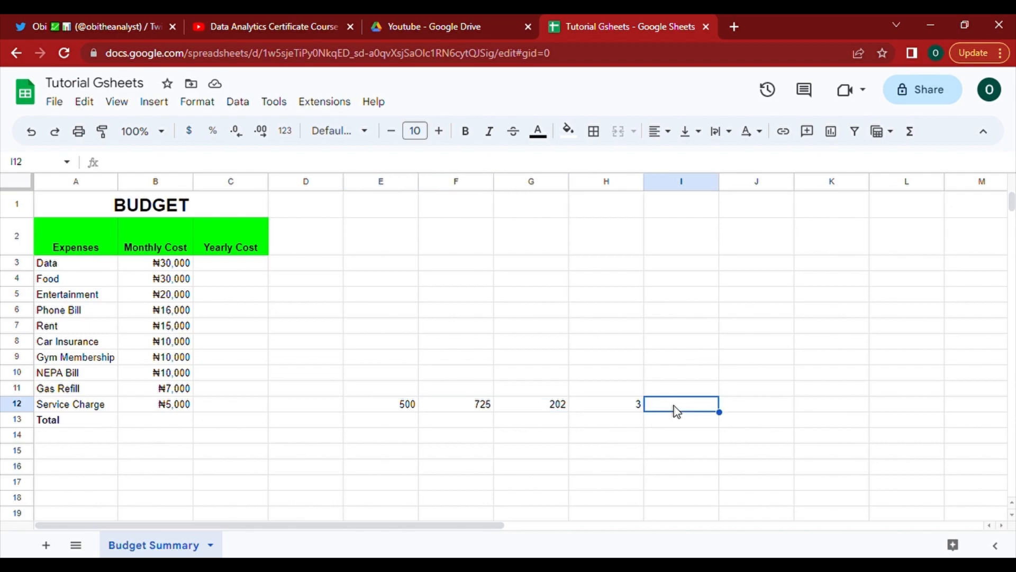
click(911, 132)
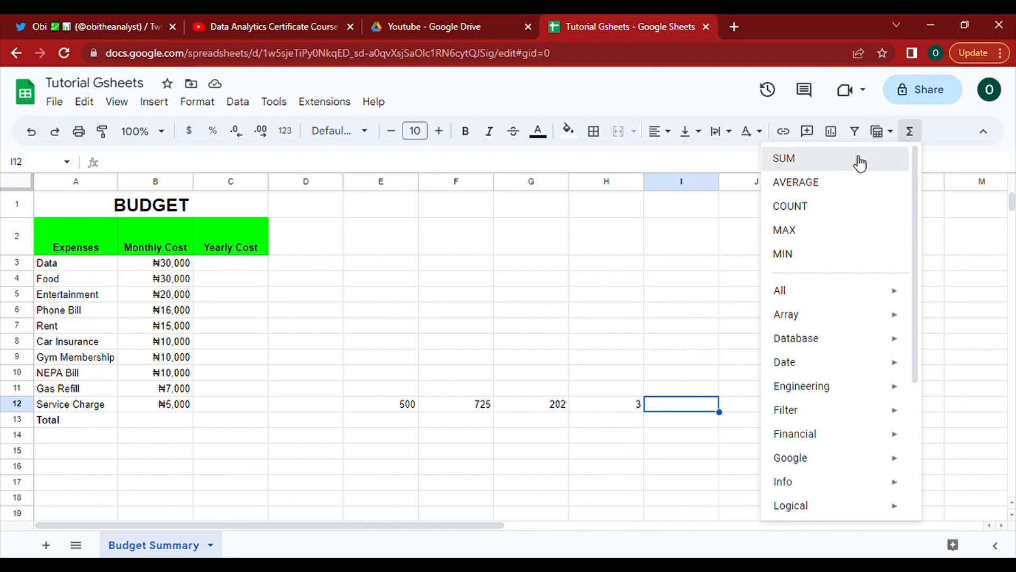
click(860, 160)
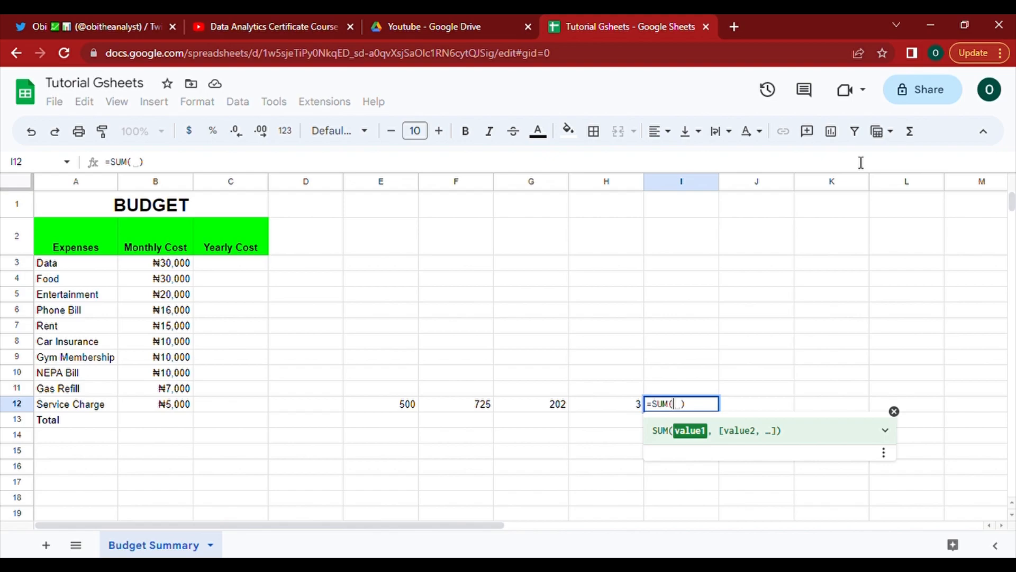
click(407, 407)
drag(408, 410, 593, 412)
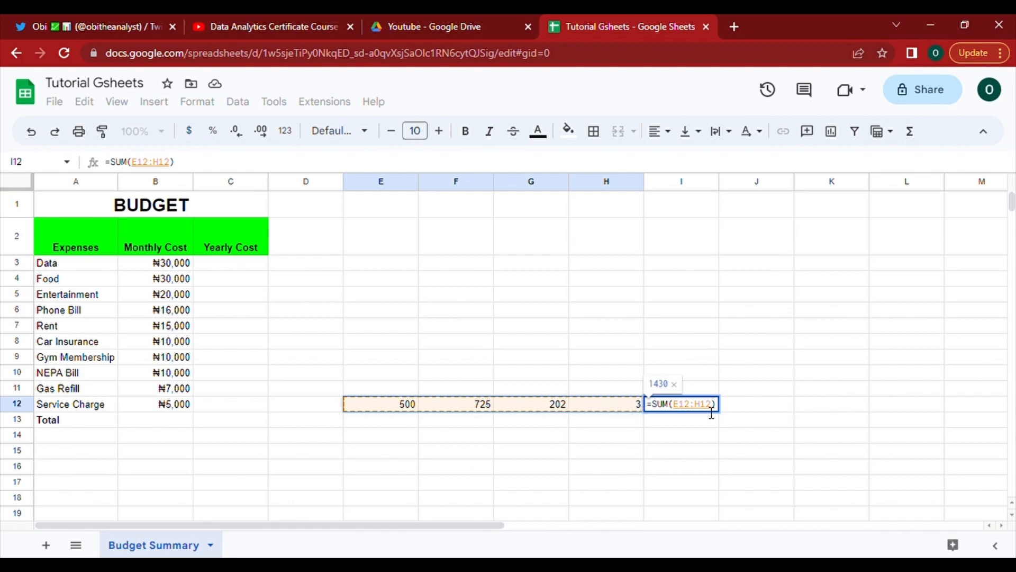
key(Return)
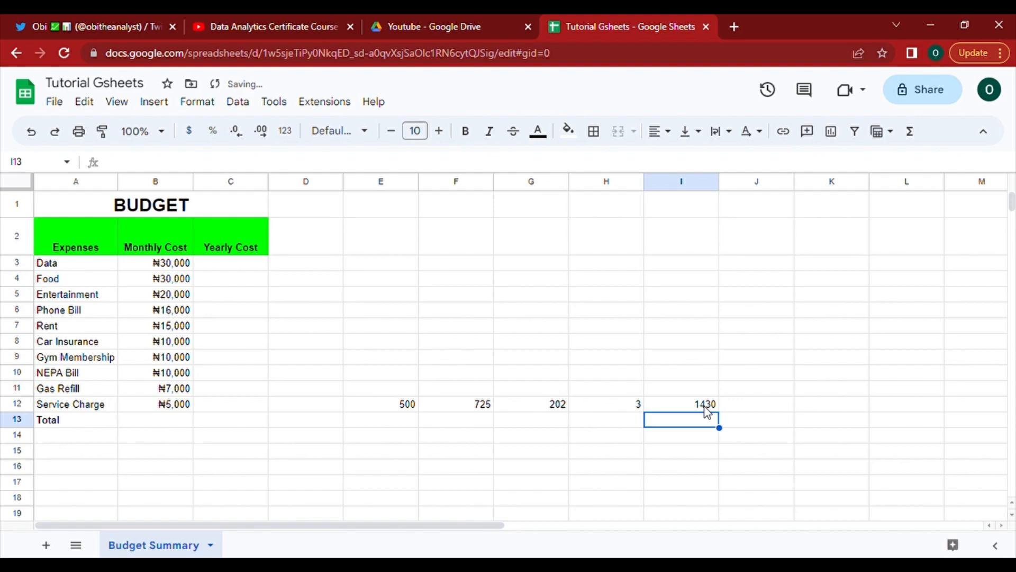
Step: Clear I12 and insert the built-in SUM function again, picking E12 and extending the range to H12
click(705, 407)
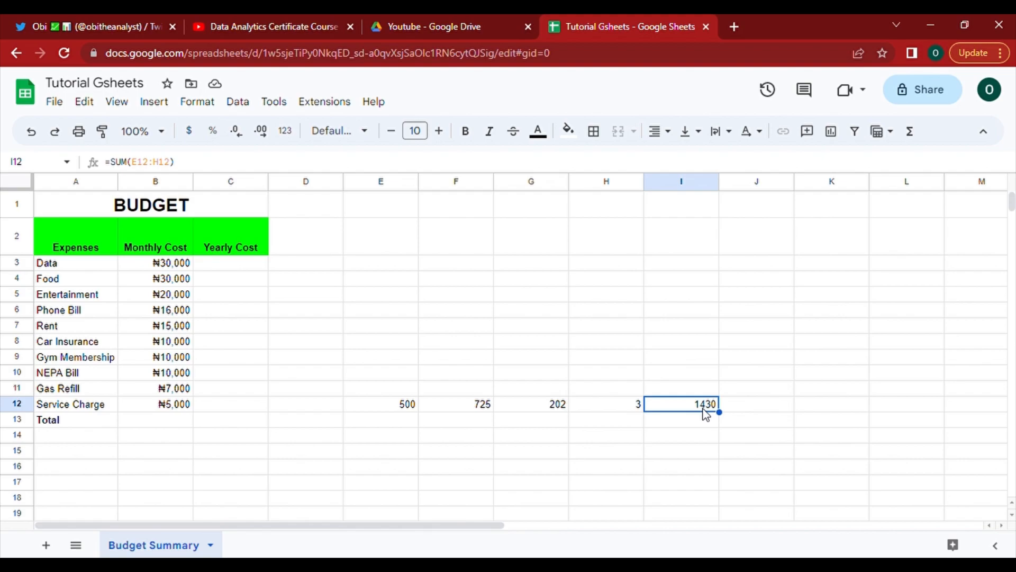
key(Delete)
click(909, 132)
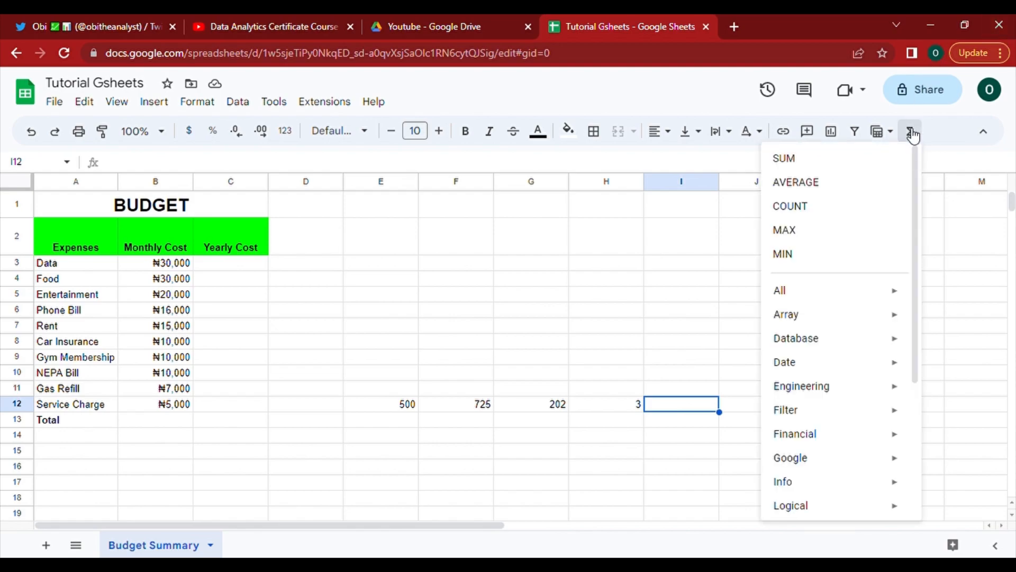
click(830, 159)
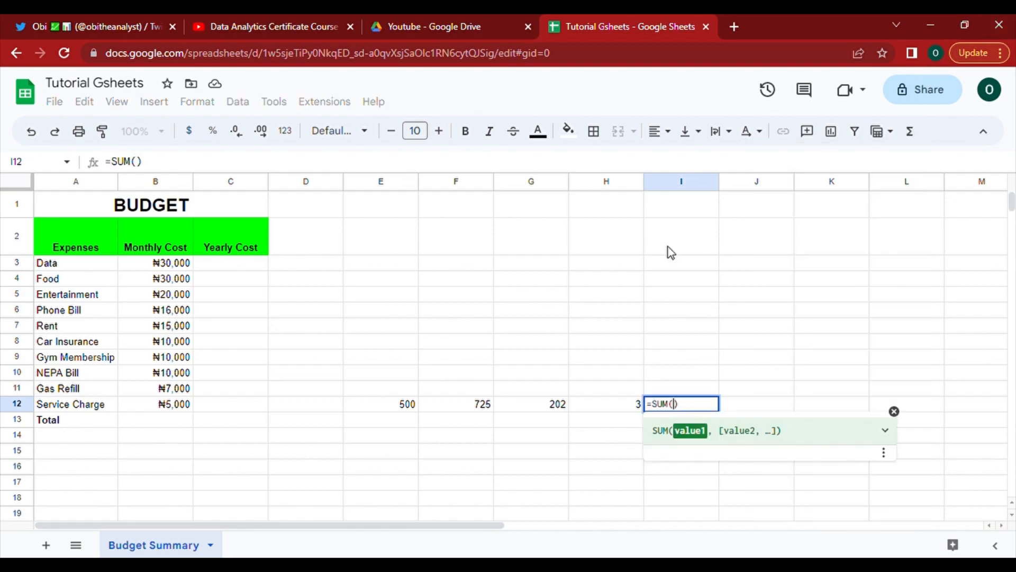
click(412, 405)
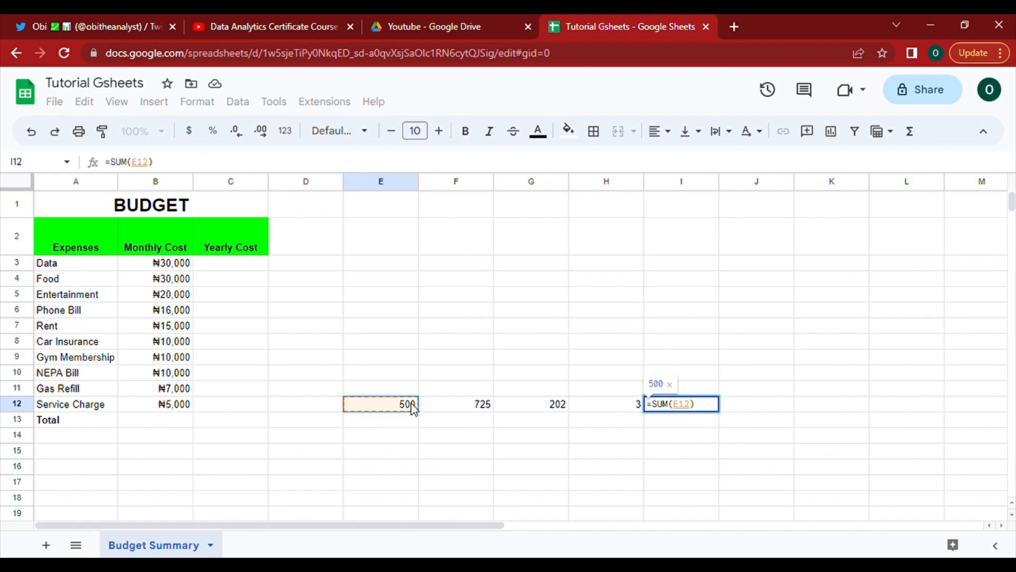
shift+click(612, 409)
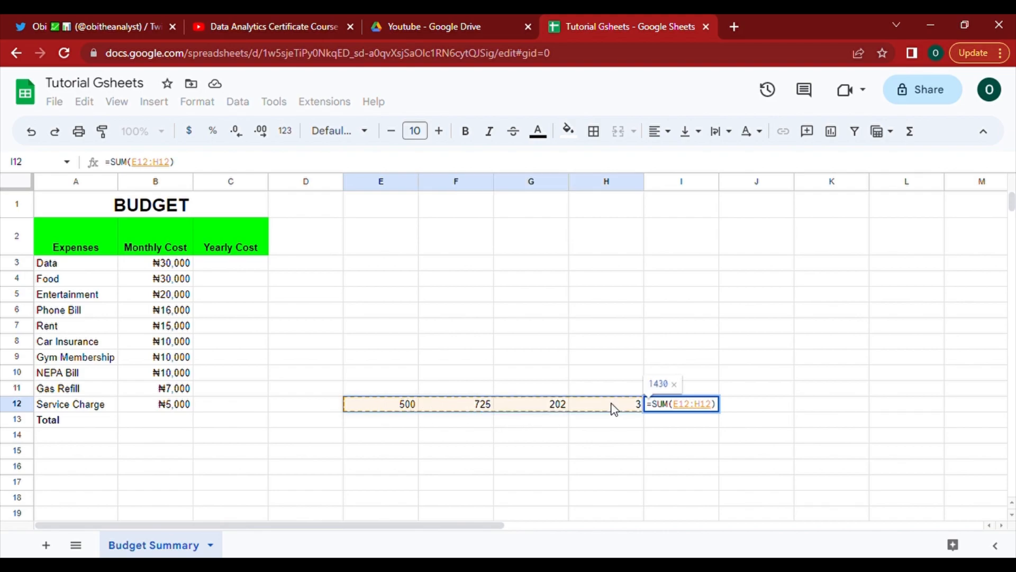
key(Return)
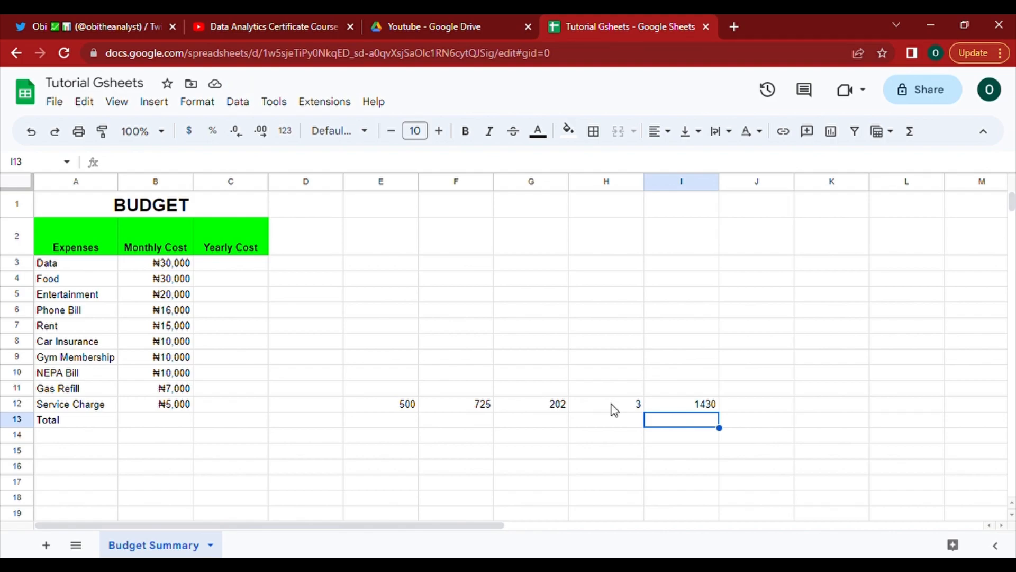
Step: Replace the inserted function in I12 with a manually written formula =sum(E12:H12)
click(715, 407)
double_click(715, 408)
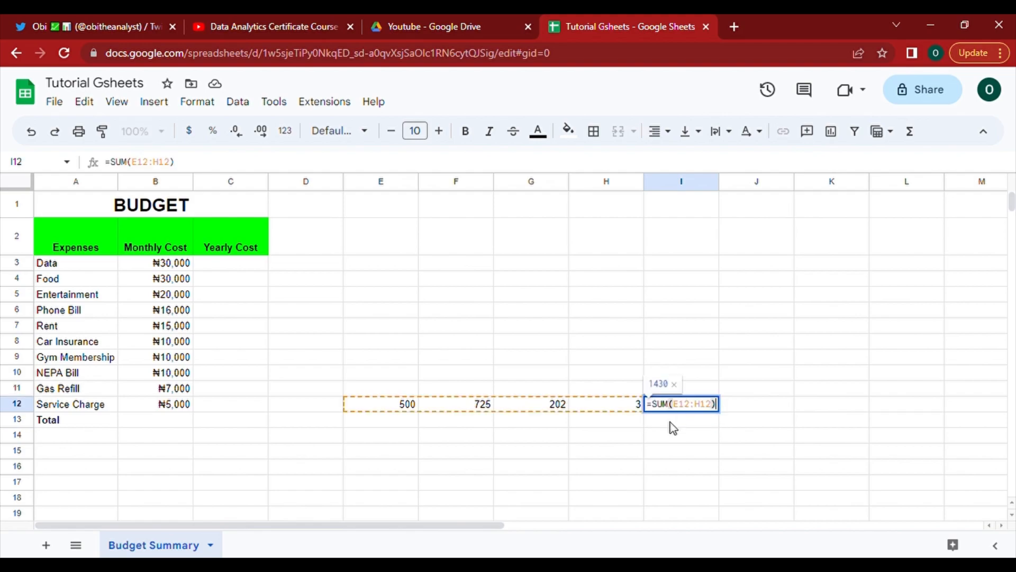
click(670, 421)
click(697, 406)
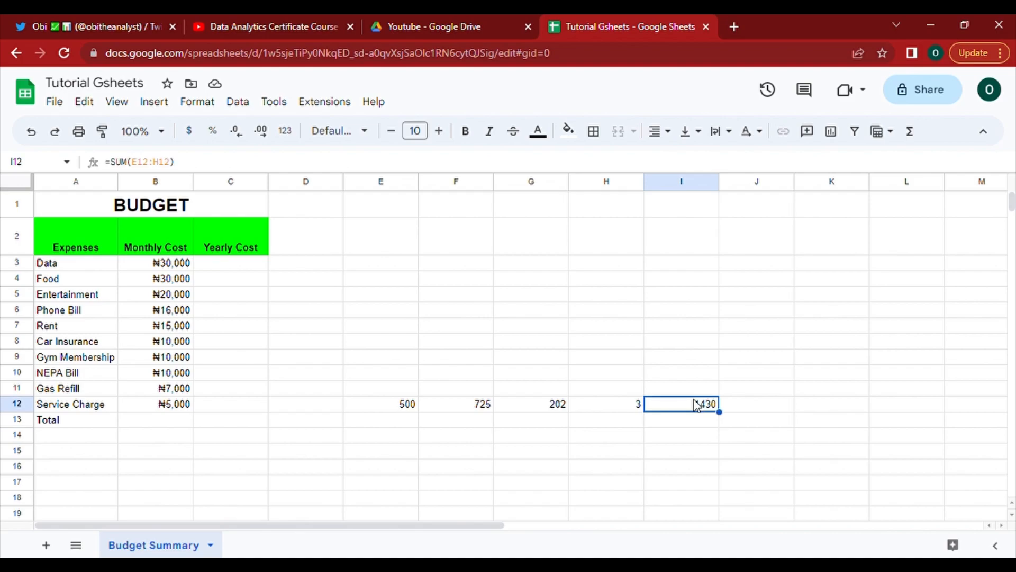
key(Delete)
text(=sum)
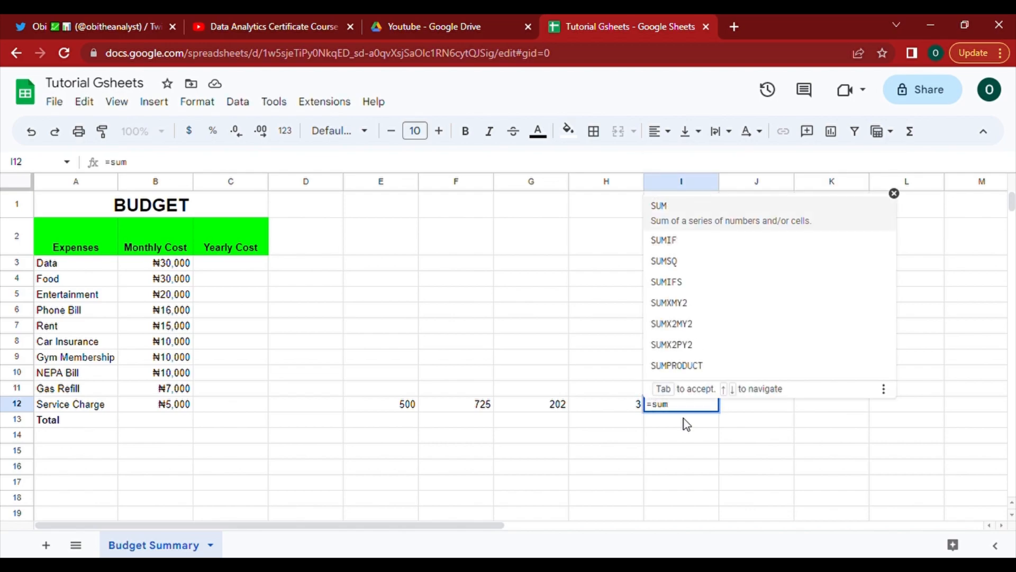
text(()
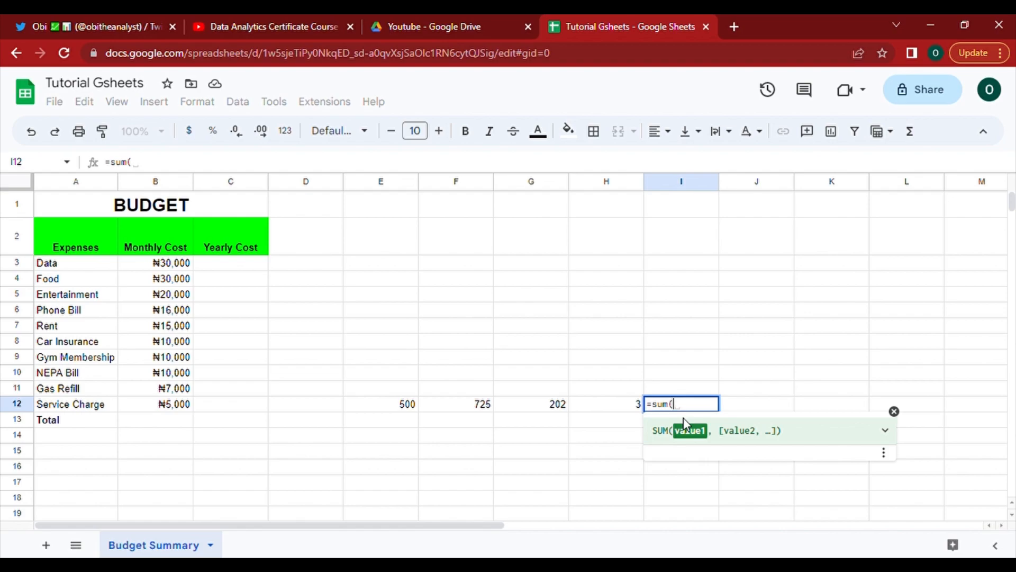
click(404, 410)
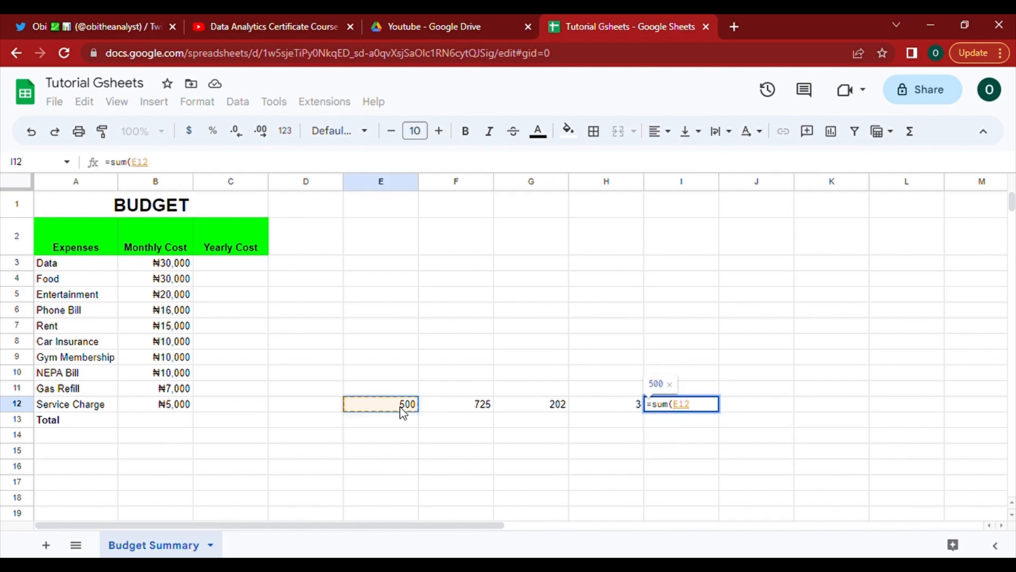
shift+click(609, 405)
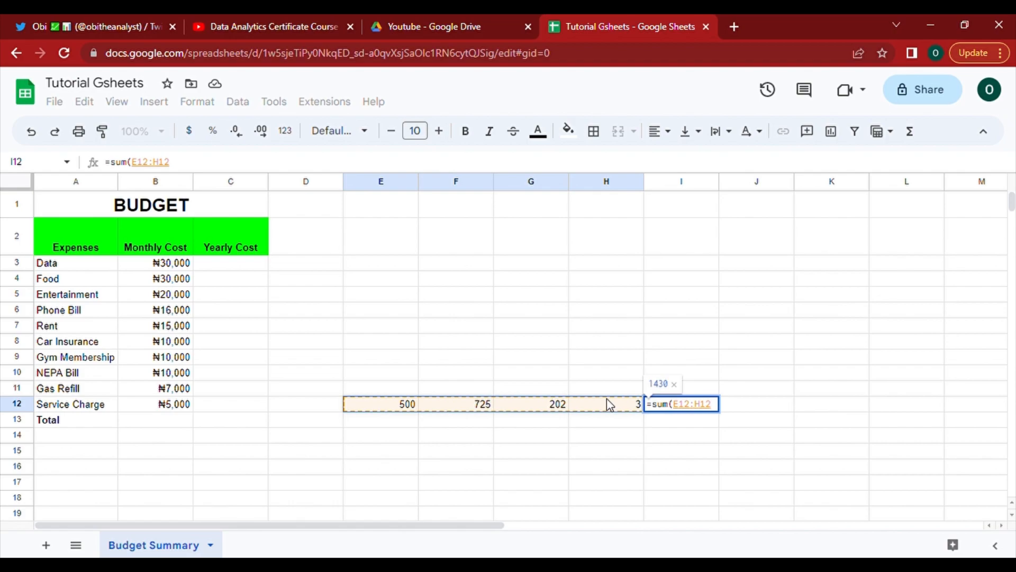
key(Return)
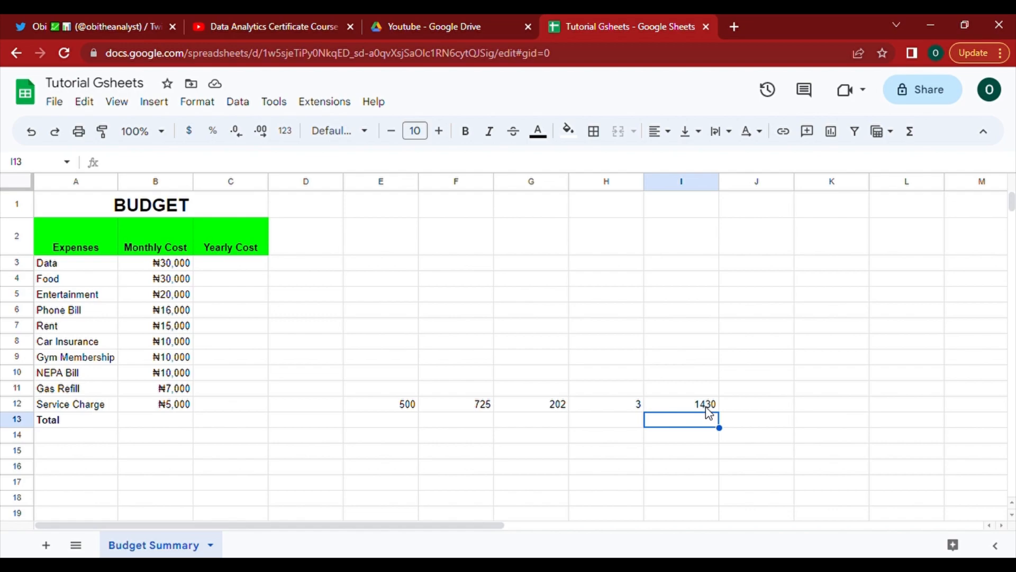
click(706, 407)
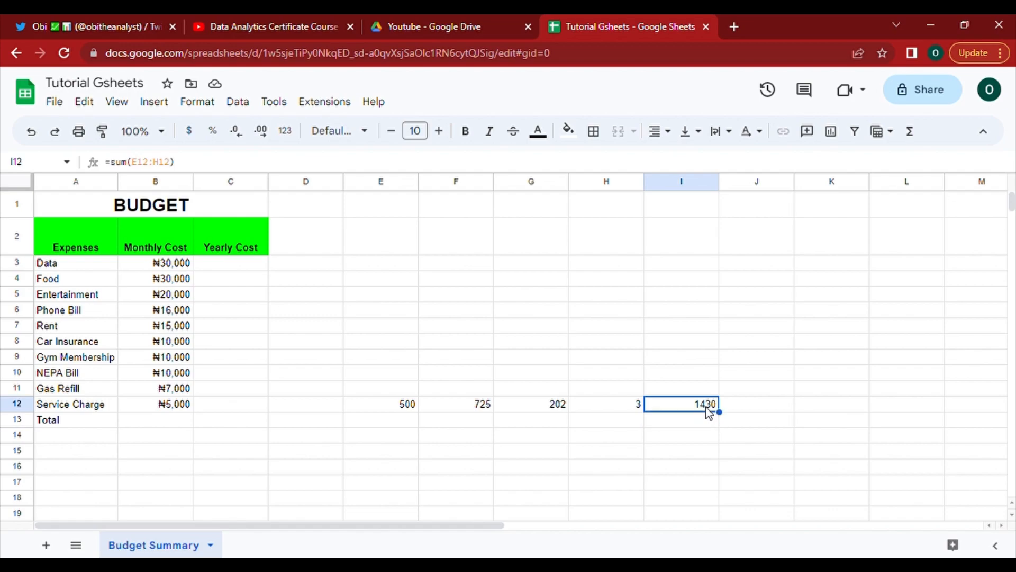
Step: Change the value in H12 to 30 to test the sum formula
click(616, 410)
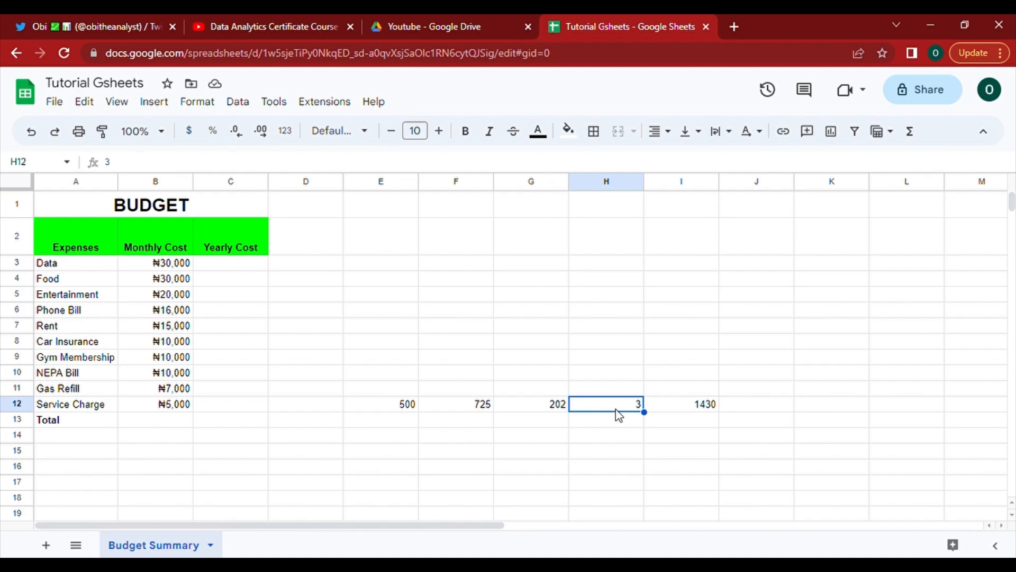
text(30)
key(Return)
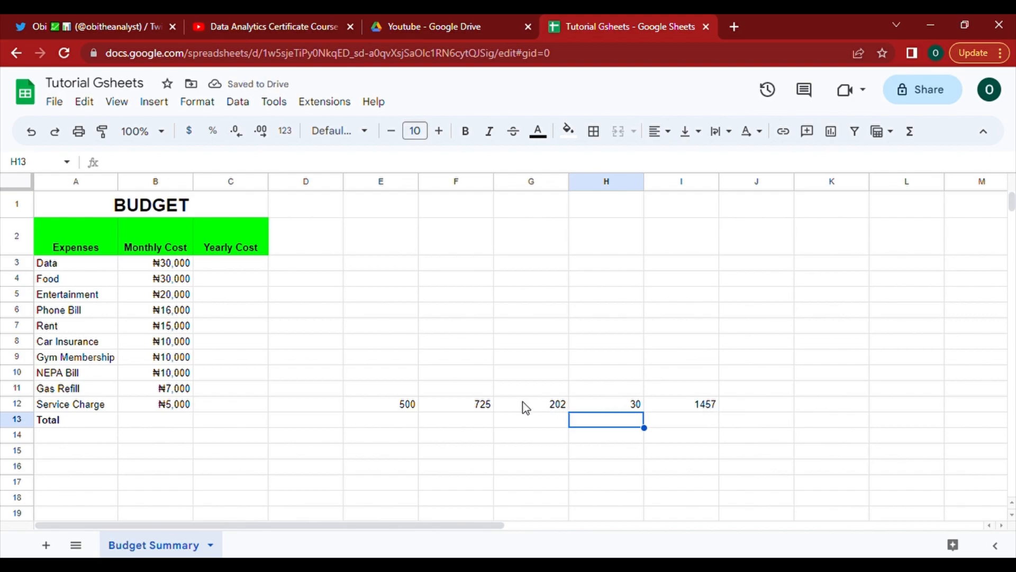
Step: Edit the value in F12 to 625
click(486, 408)
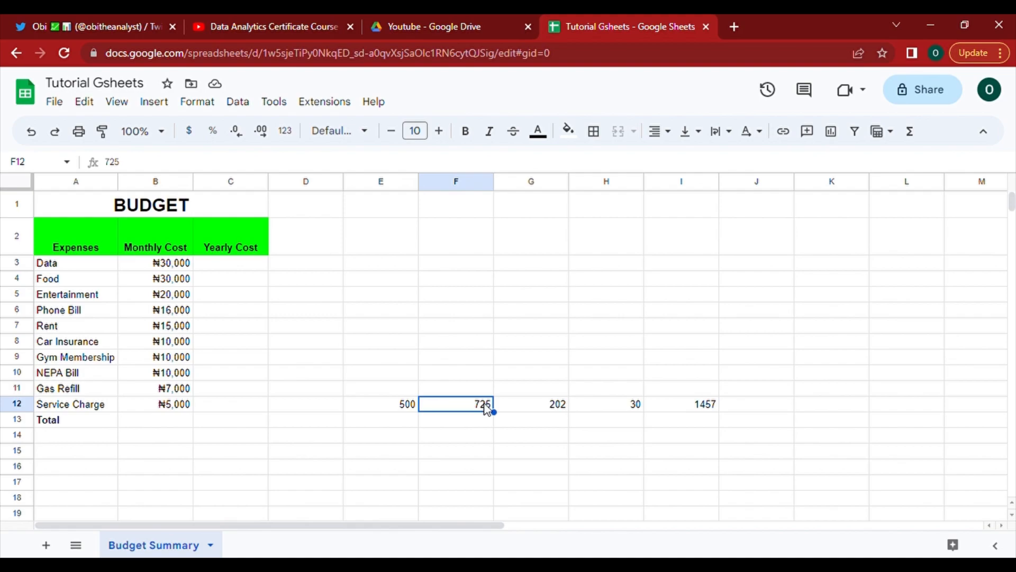
double_click(487, 408)
key(BackSpace)
key(BackSpace)
text(62)
key(Return)
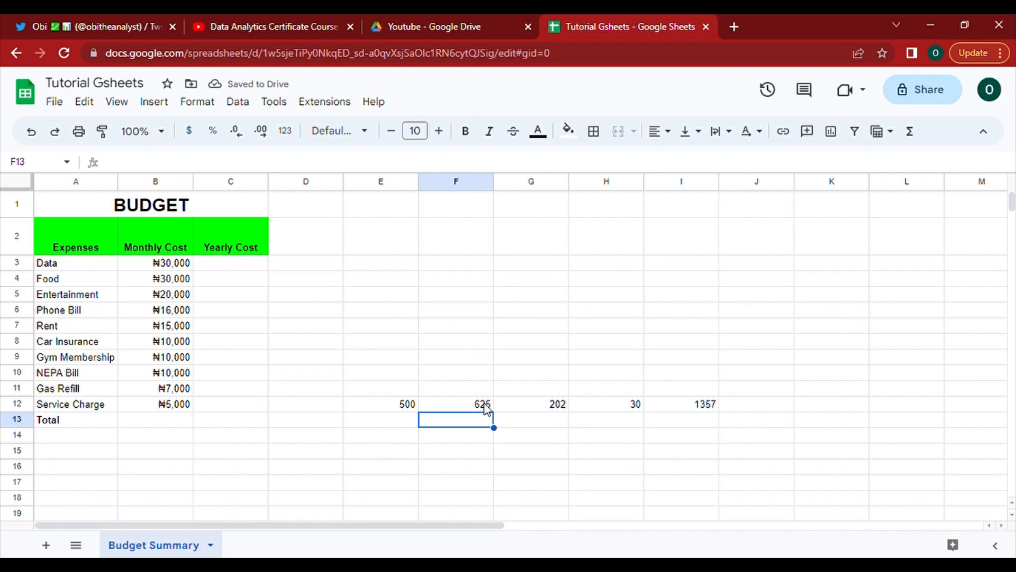
Step: Inspect the cell references and contents of E12, I12, H12 and G12 one after another
click(399, 409)
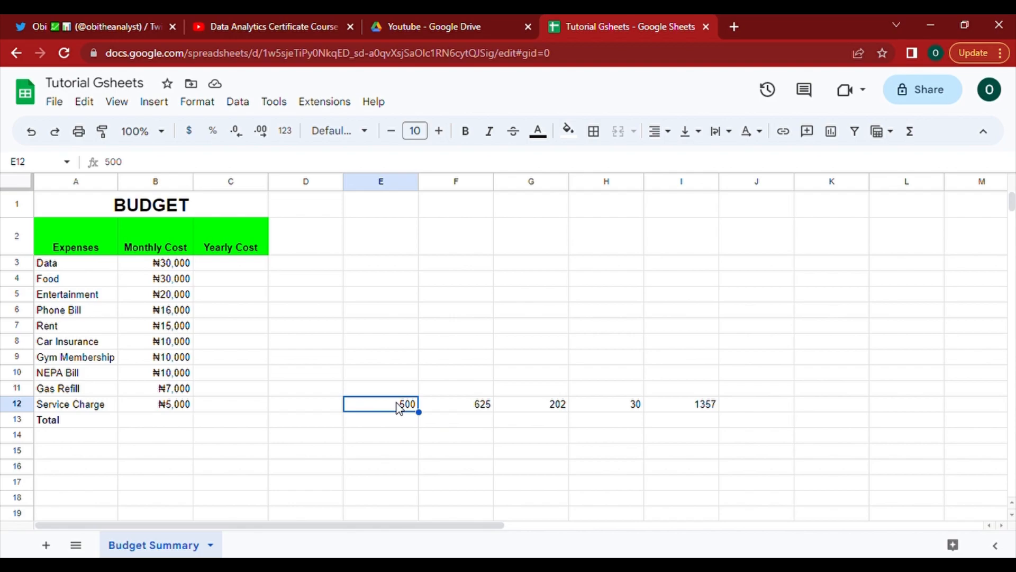
click(715, 412)
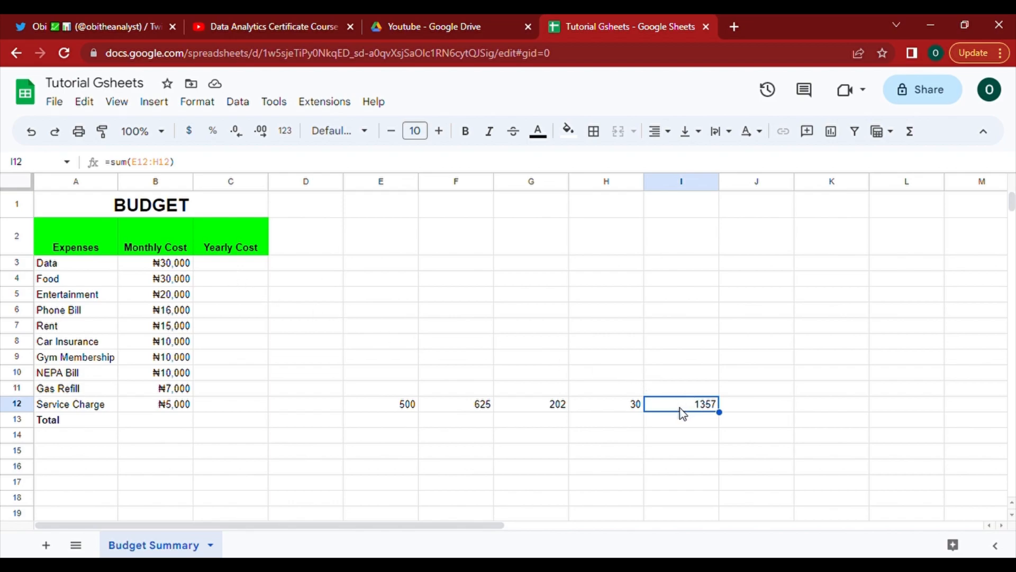
click(618, 409)
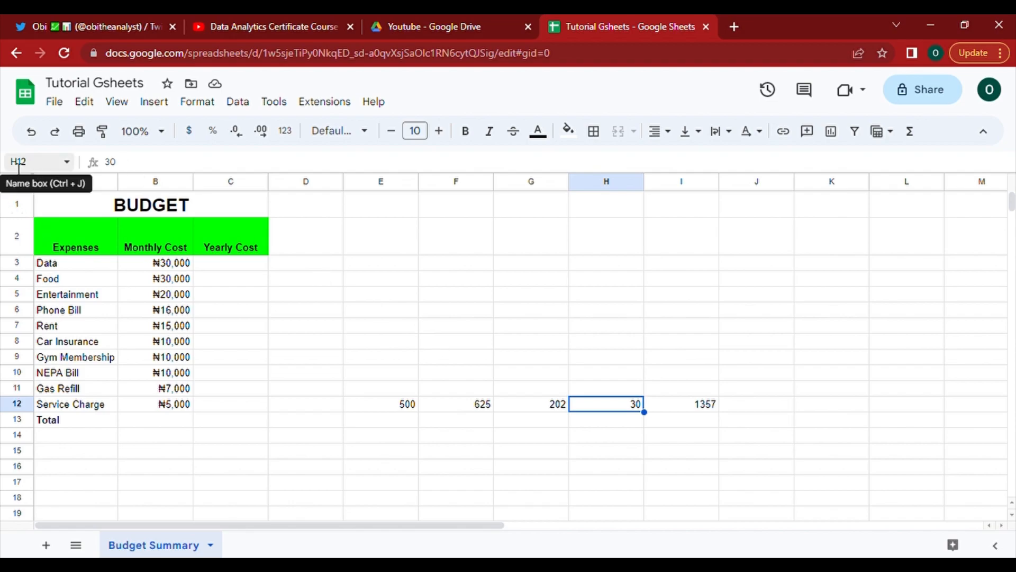
click(548, 414)
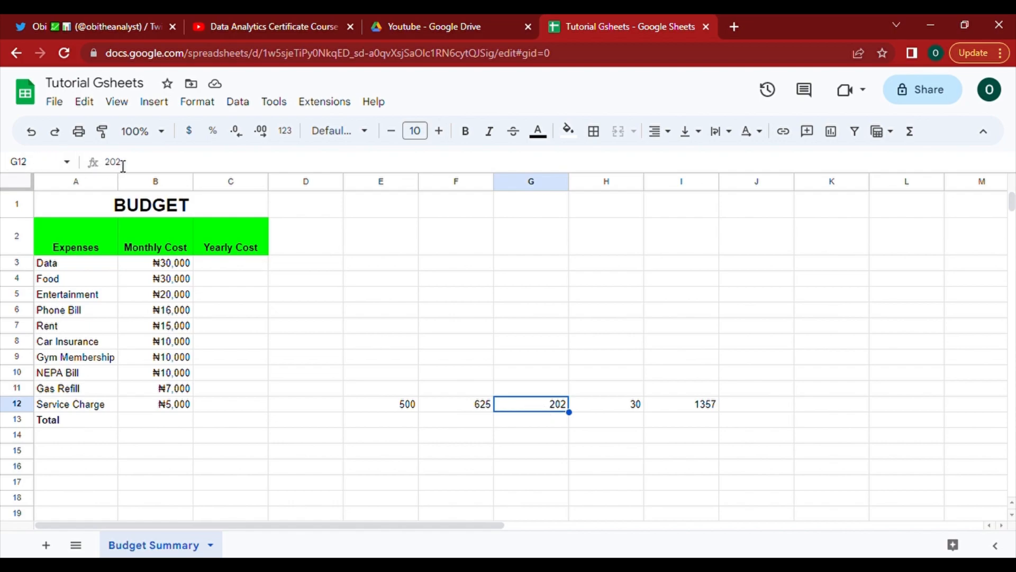
Step: Delete the sample numbers and the sum formula from E12:I12
click(675, 404)
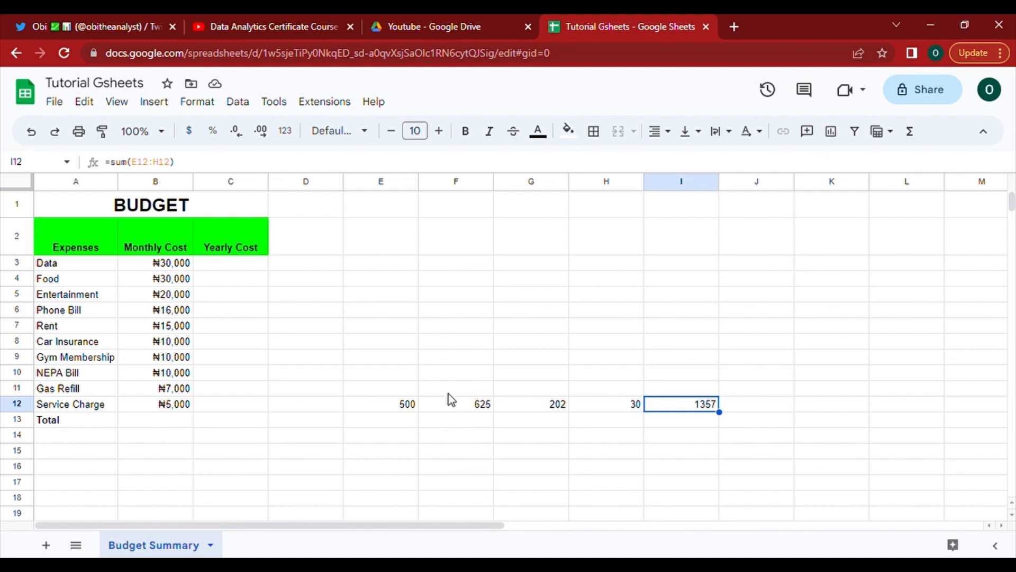
shift+click(417, 407)
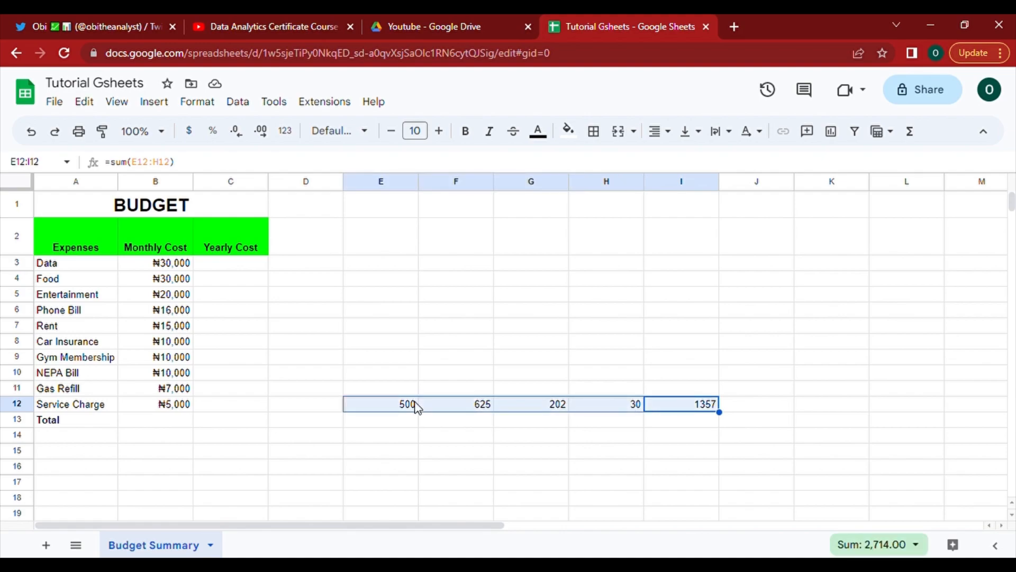
key(Delete)
Step: Total the monthly costs in B13 with the SUM function over the range B3:B12
click(139, 421)
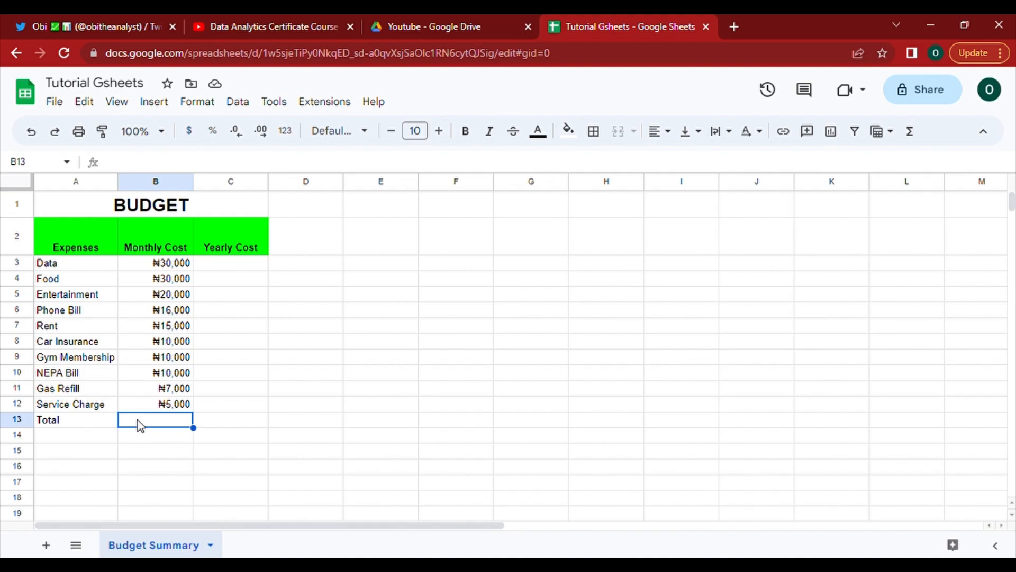
click(911, 141)
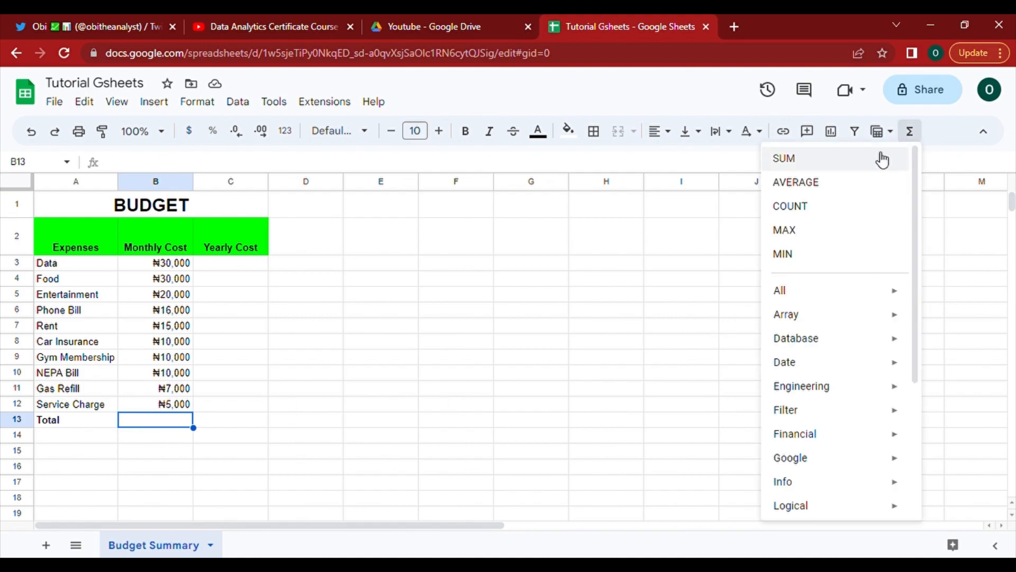
click(852, 159)
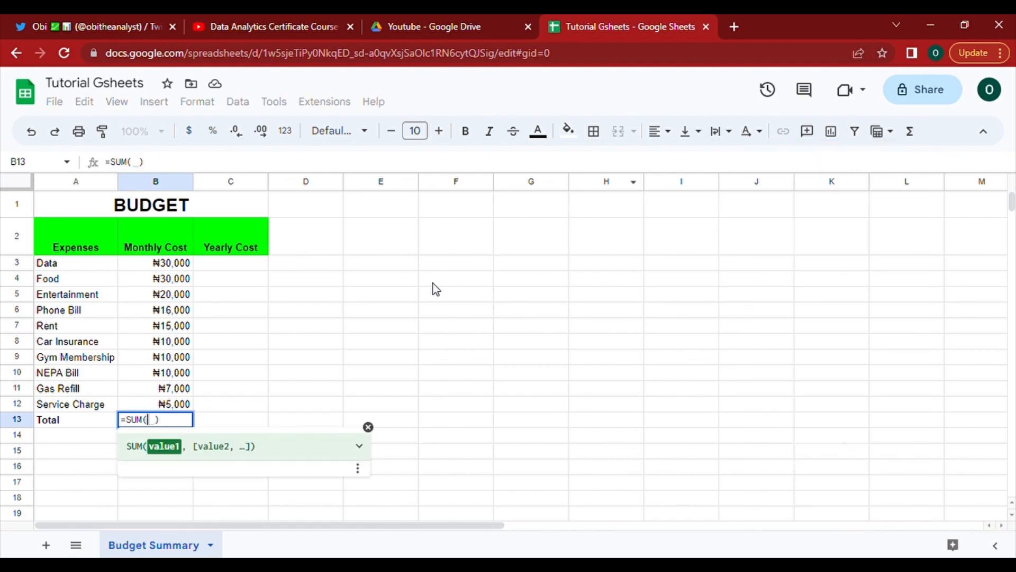
click(175, 267)
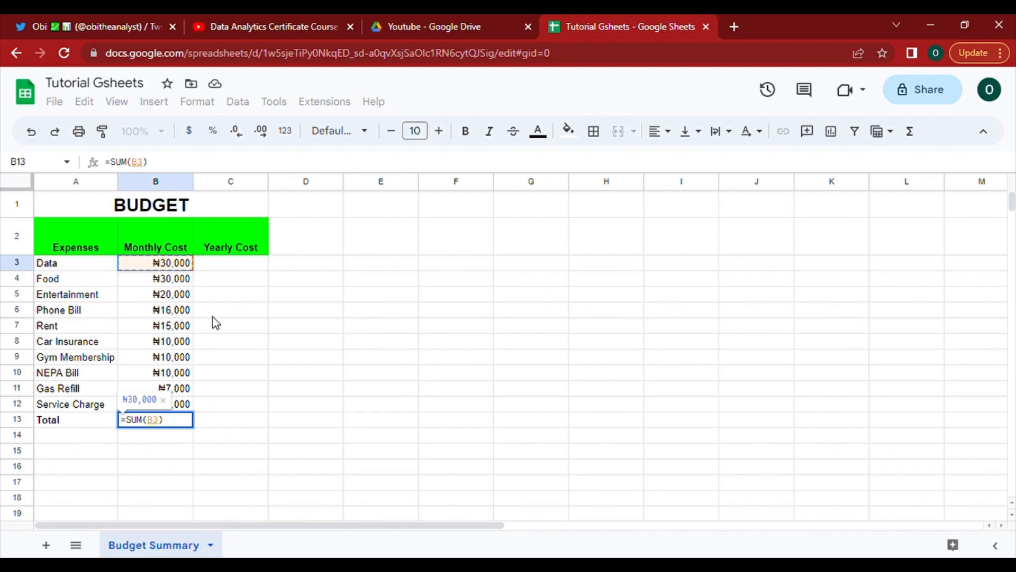
shift+click(188, 410)
key(Return)
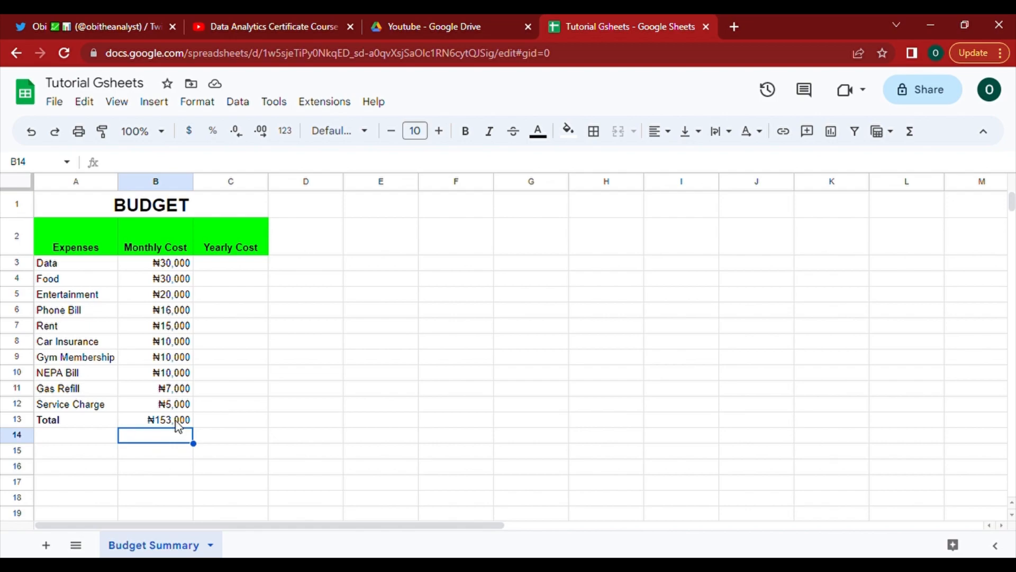
Step: Try a NEPA Bill monthly cost of 9000 to test the total, and undo the change
double_click(169, 374)
click(169, 376)
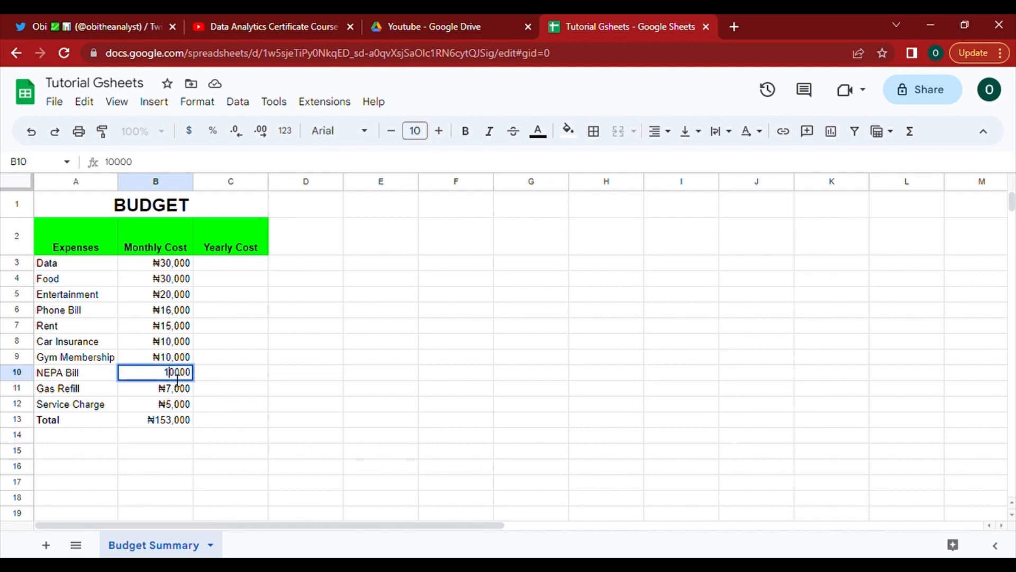
key(Delete)
text(9)
key(Return)
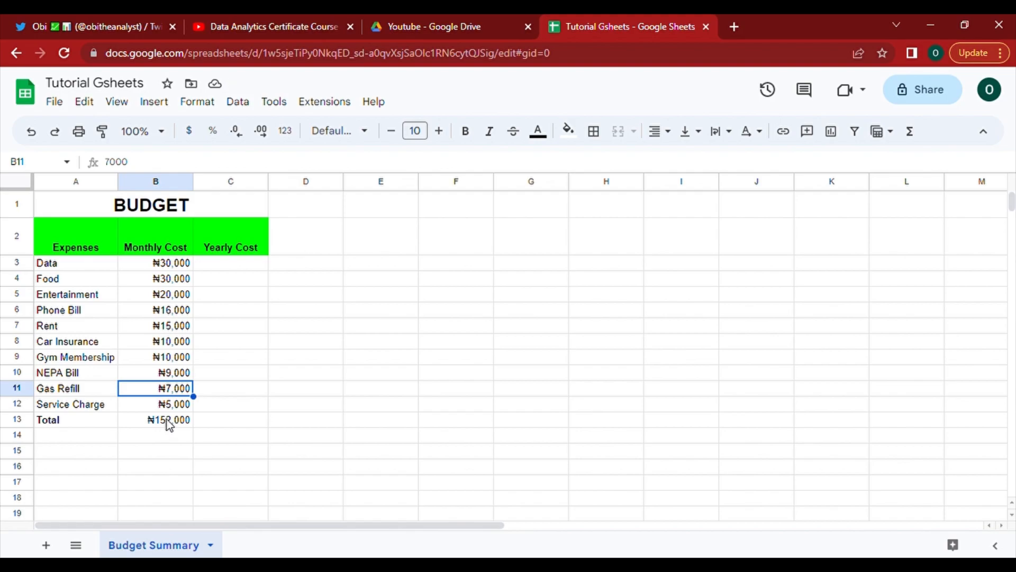
key(ctrl+z)
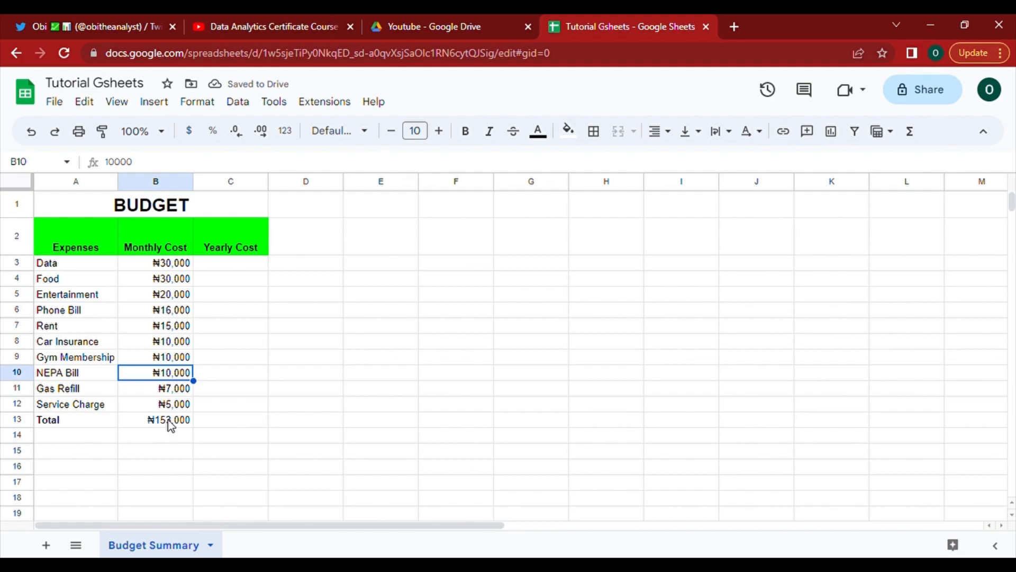
Step: Insert one blank row above the Total row
click(170, 423)
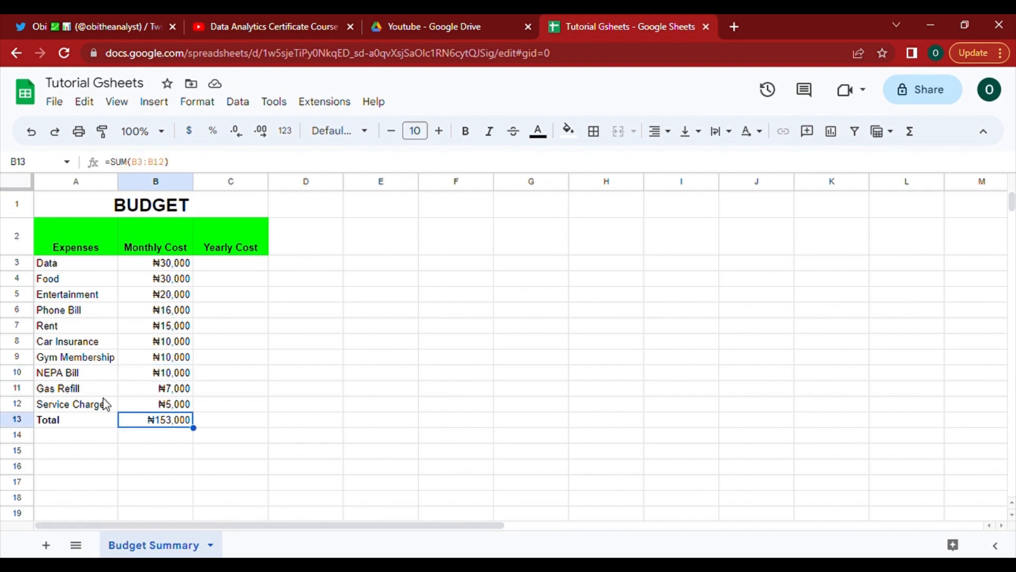
right_click(19, 370)
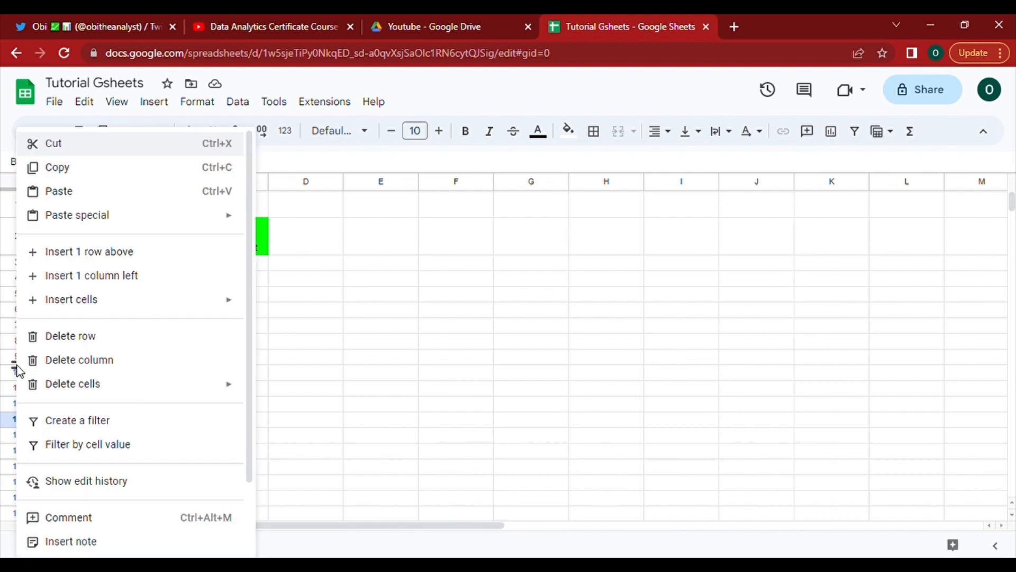
click(122, 253)
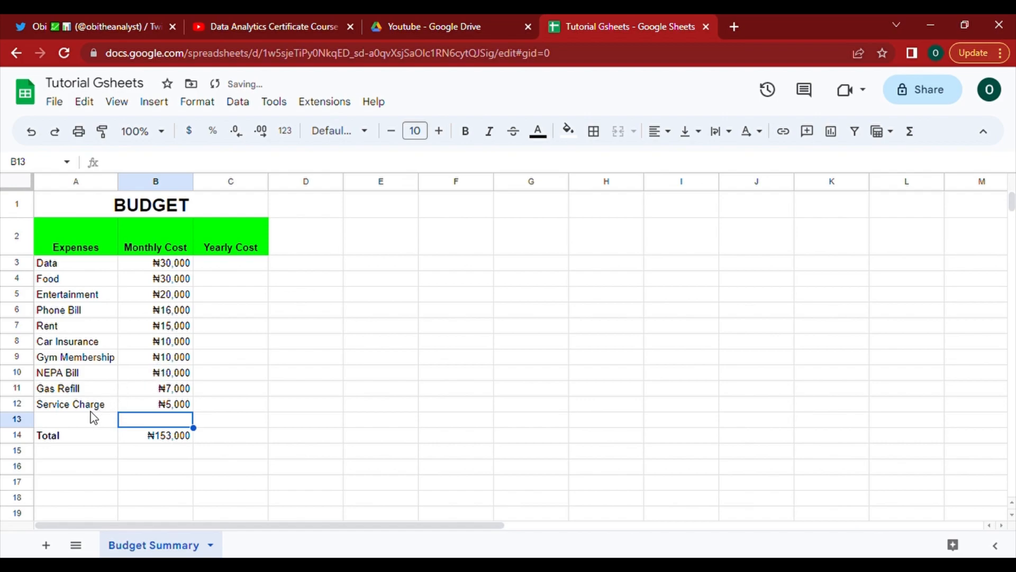
Step: Fill the blank row 13 with the expense "mechanic" and a monthly cost of 20000
click(75, 418)
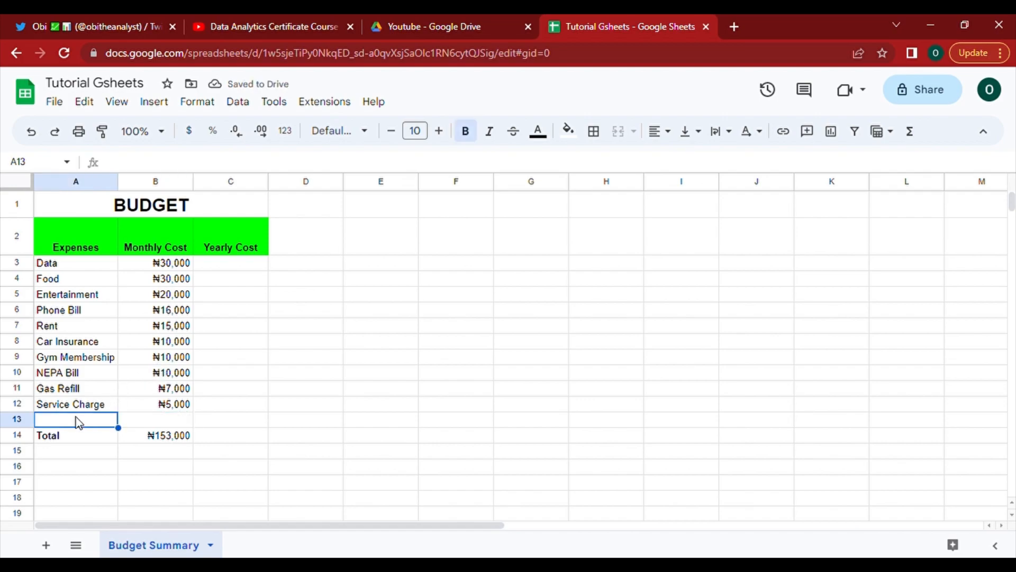
text(mechanic)
key(Tab)
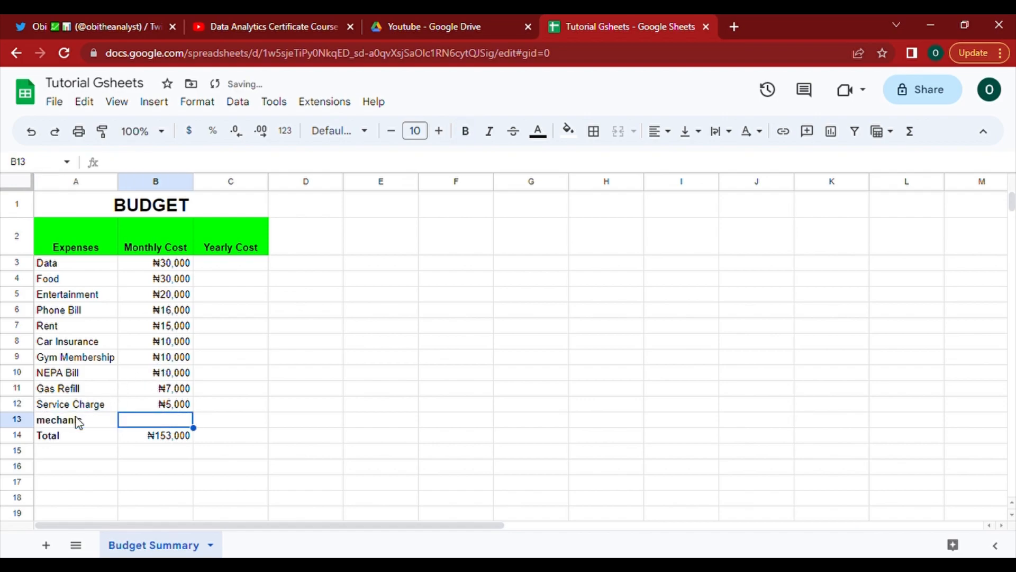
text(2)
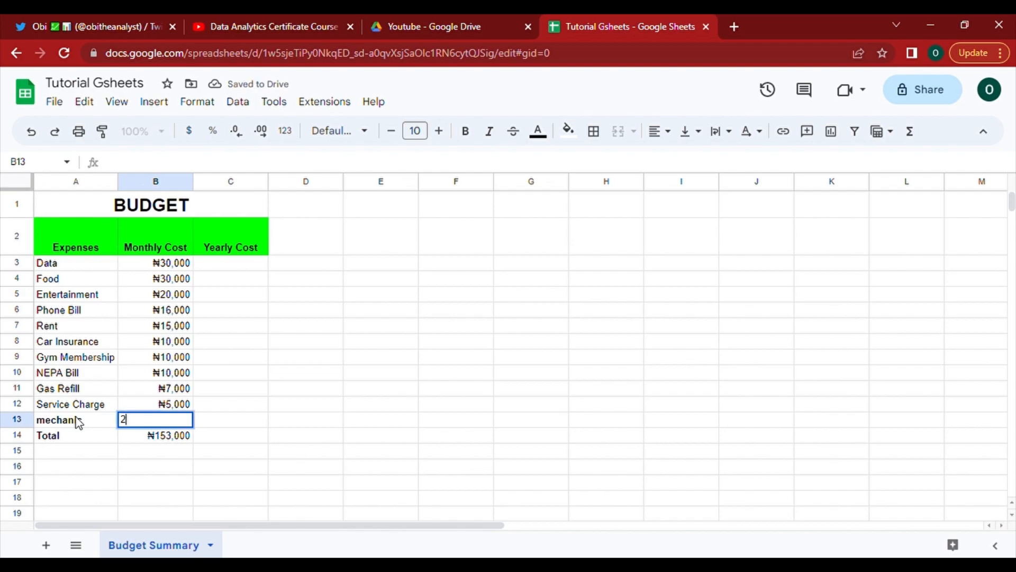
text(0,0000)
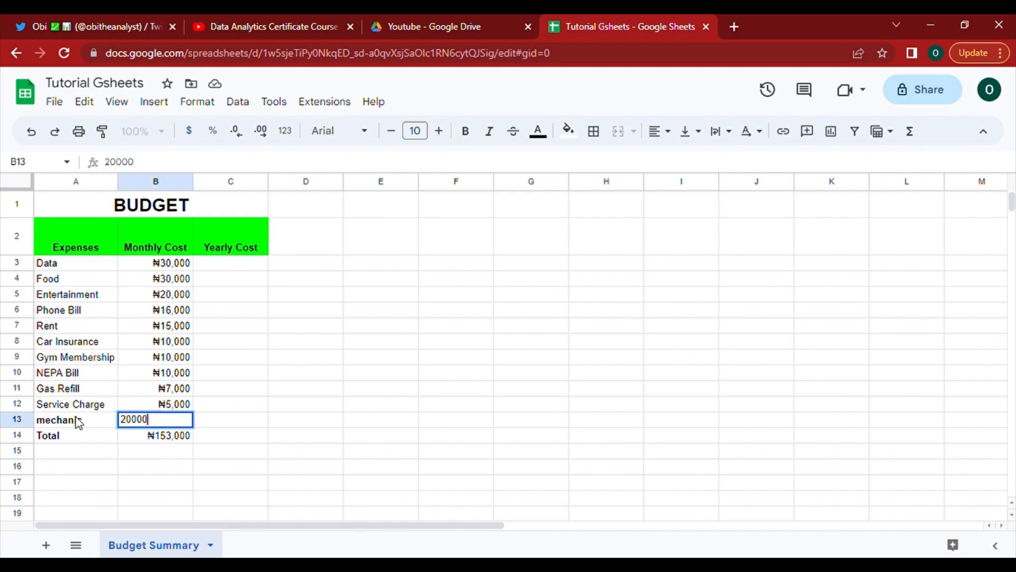
key(Return)
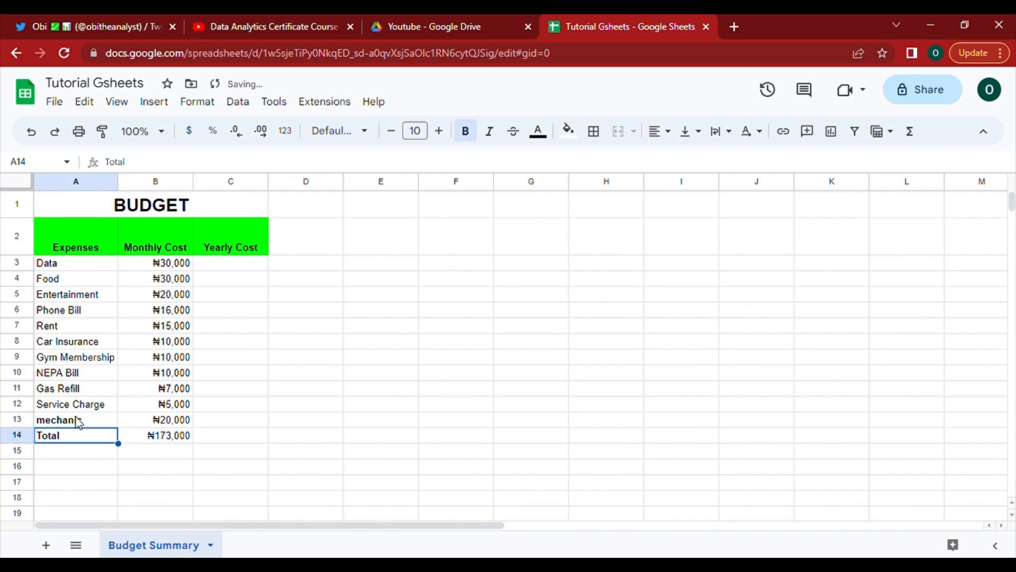
Step: Check the range in the Total formula and undo the mechanic entry and its inserted row
click(165, 441)
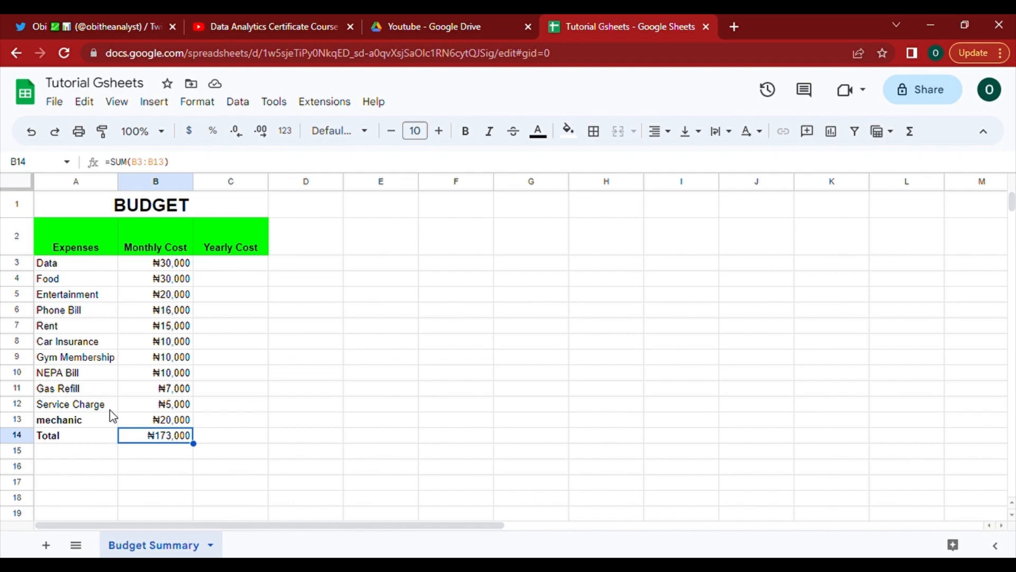
key(ctrl+z)
key(ctrl+z)
key(ctrl+z)
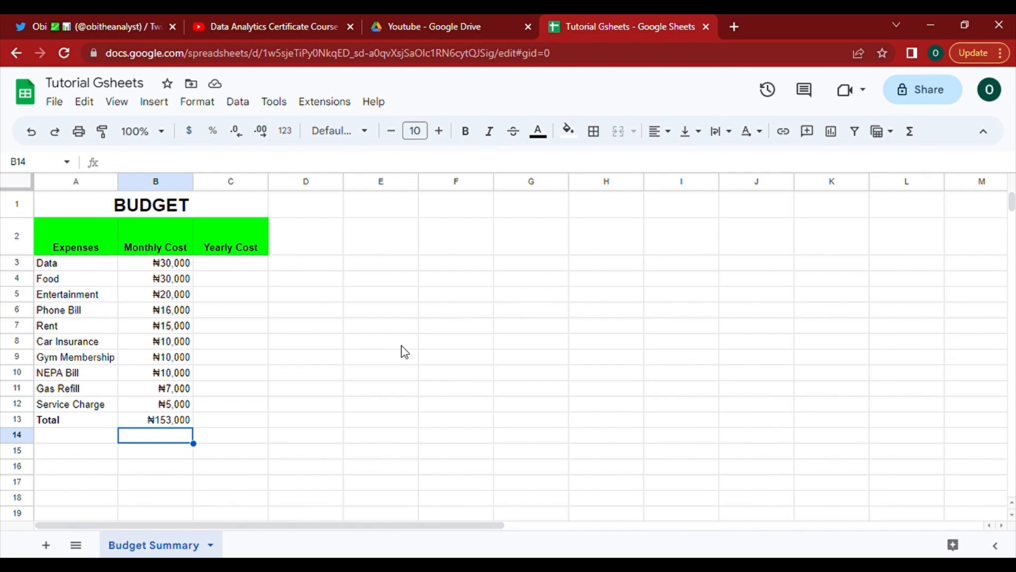
Step: Review the expense names in column A: Food, Entertainment, Phone Bill and Service Charge
click(96, 279)
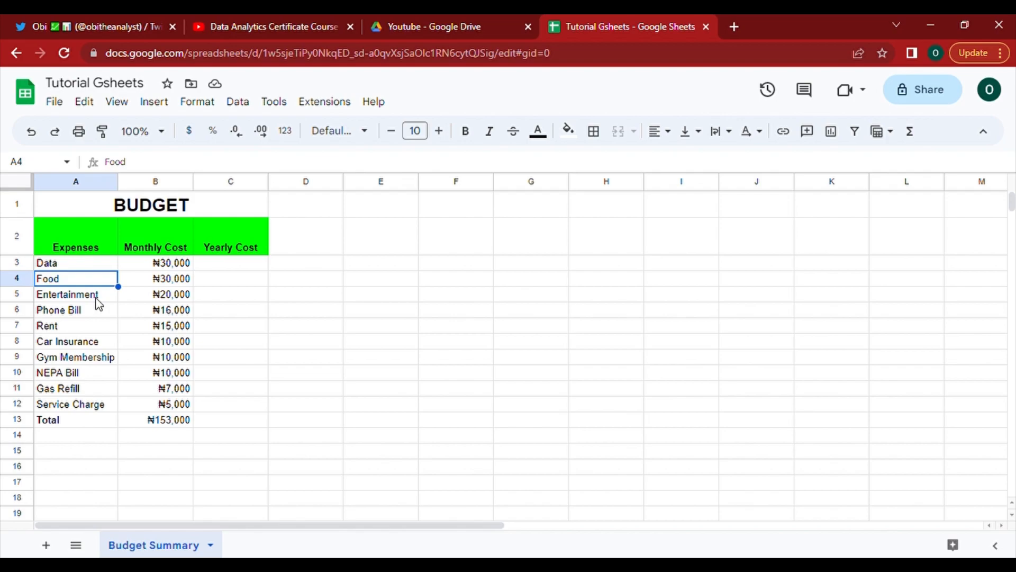
click(98, 299)
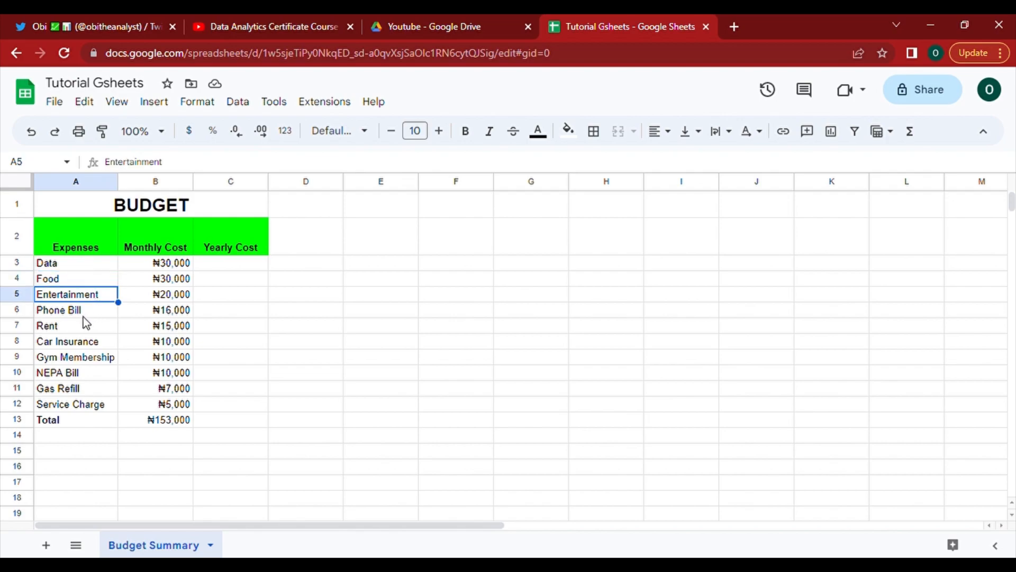
click(83, 316)
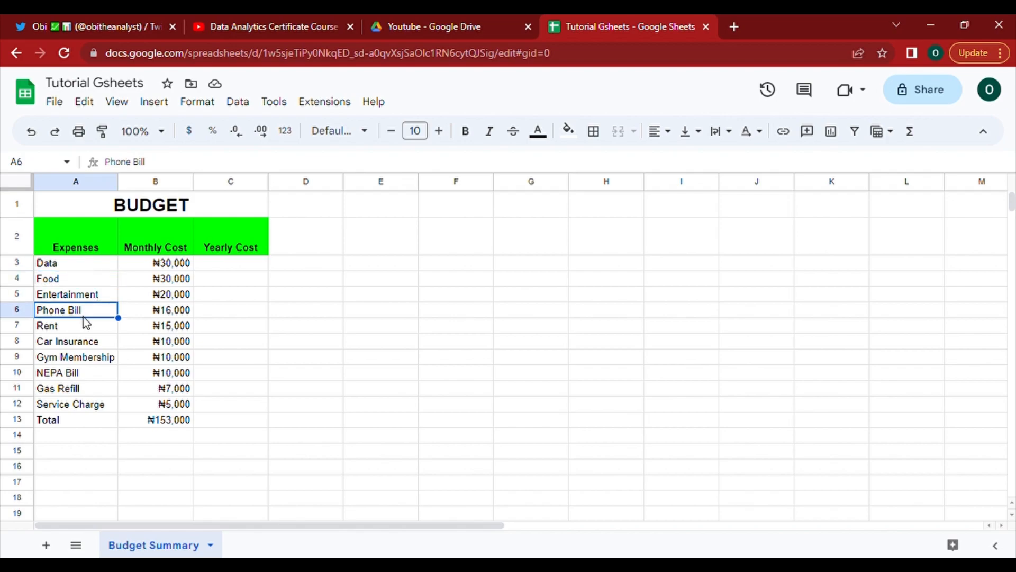
click(83, 411)
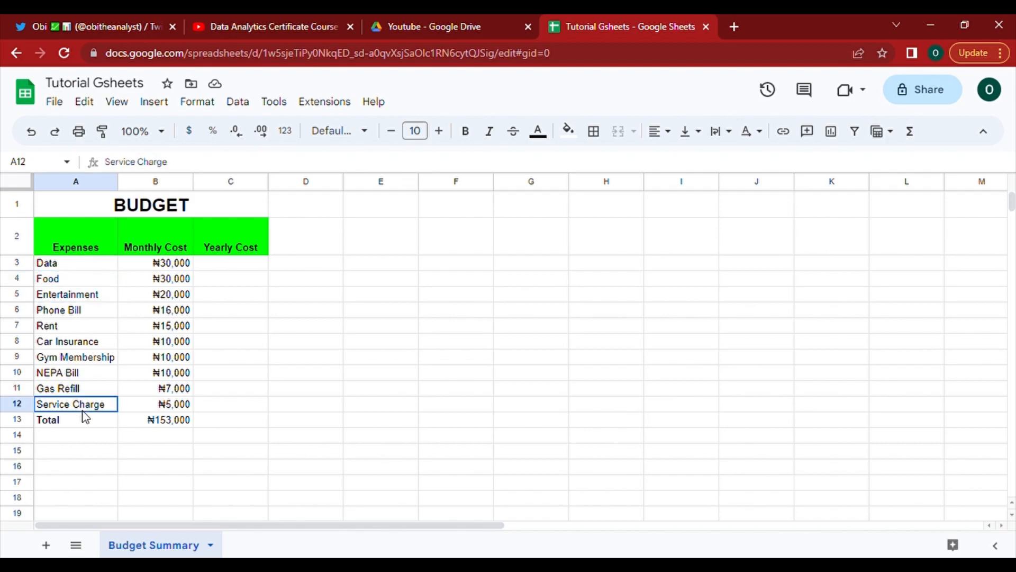
Step: Try to calculate the yearly cost of Data by entering 30000*12 in C3
click(241, 269)
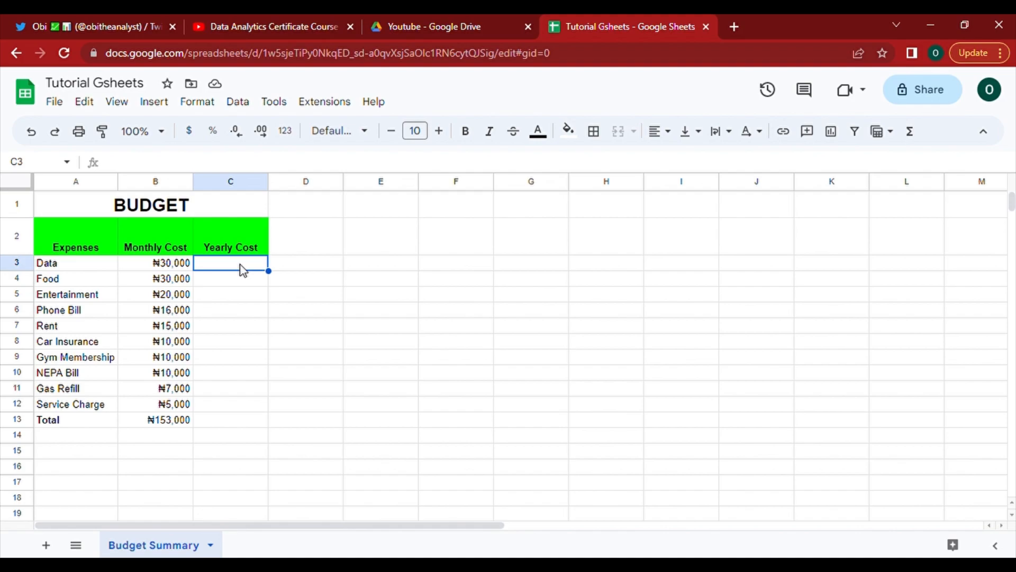
click(188, 266)
click(214, 270)
click(173, 270)
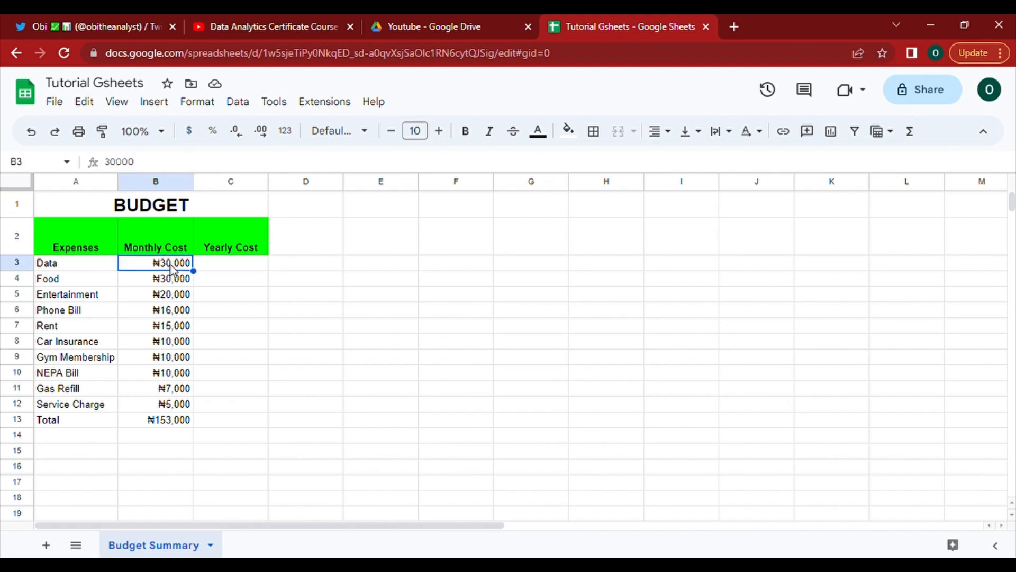
click(221, 271)
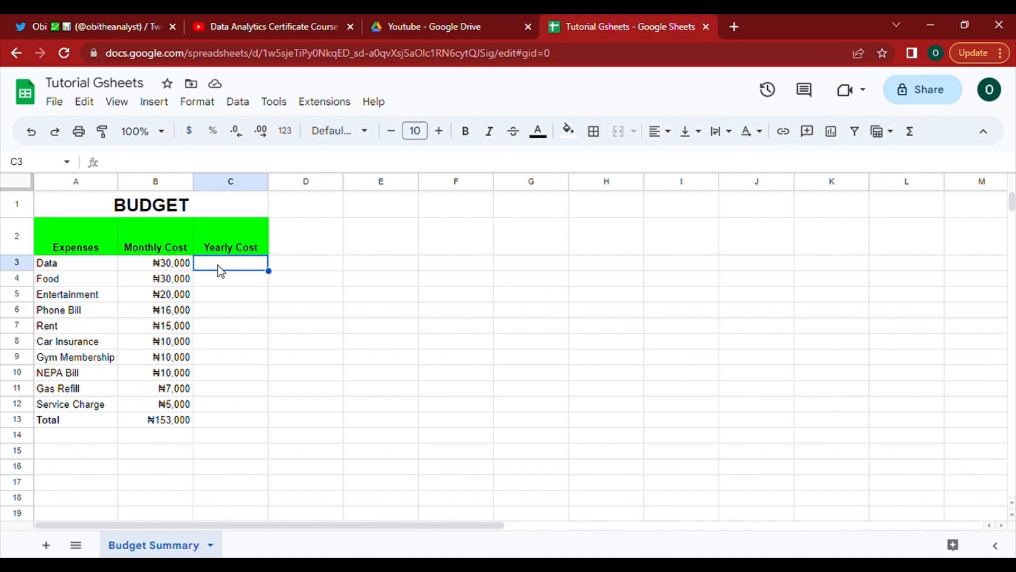
text(30000)
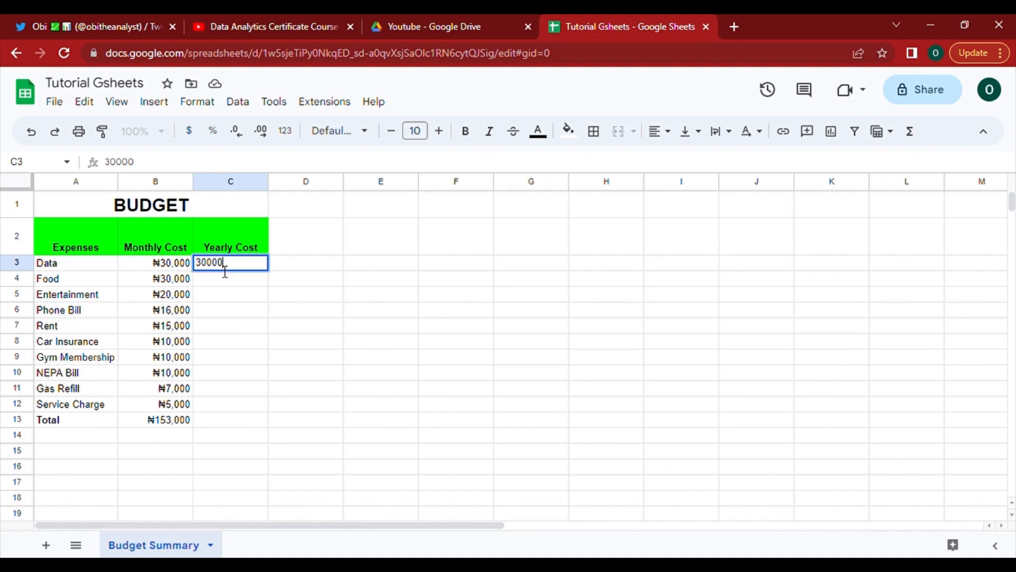
text(*12)
key(Return)
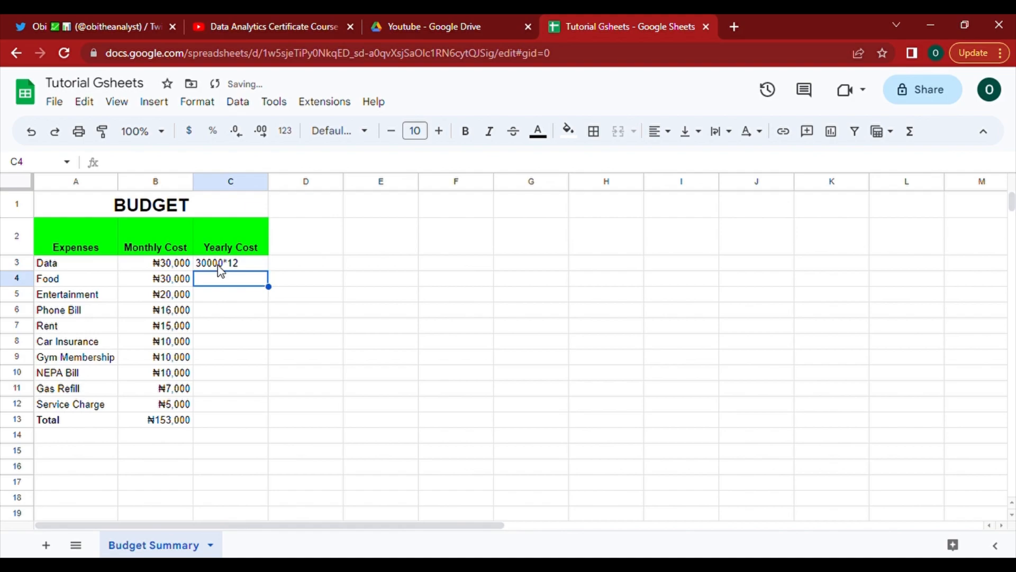
Step: Clear the 30000*12 entry from the Data yearly cost cell C3
click(218, 264)
key(Return)
key(BackSpace)
key(BackSpace)
key(BackSpace)
key(BackSpace)
key(BackSpace)
key(BackSpace)
key(BackSpace)
key(BackSpace)
click(223, 283)
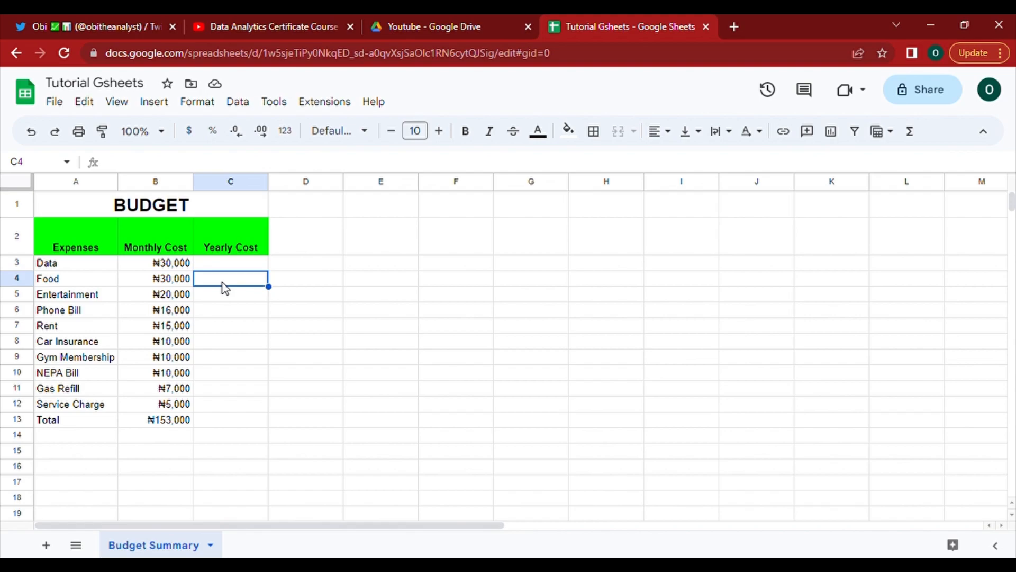
Step: Calculate the yearly cost of Data in C3 with the formula =B3*12, without accepting the suggested autofill
click(221, 267)
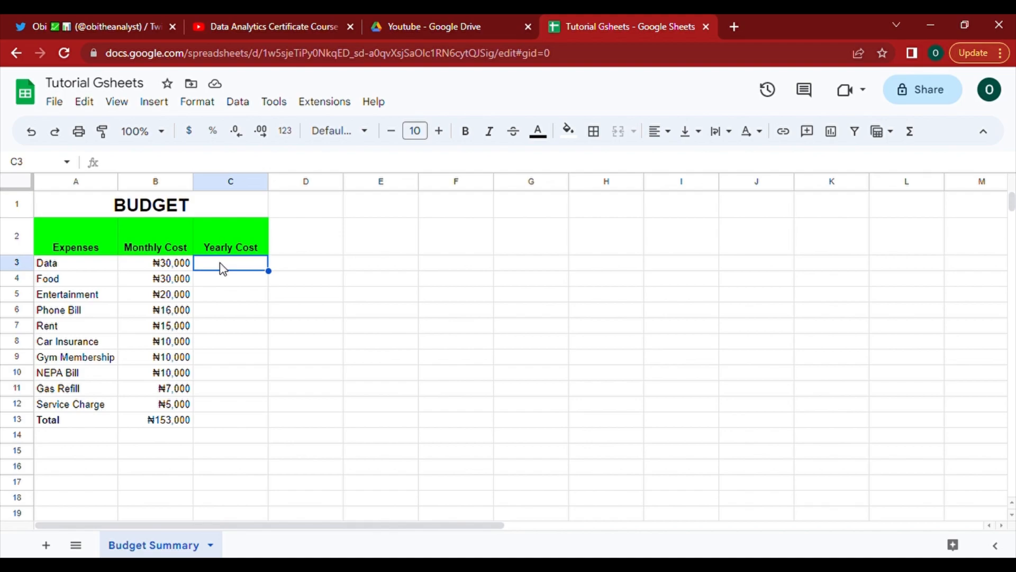
click(168, 269)
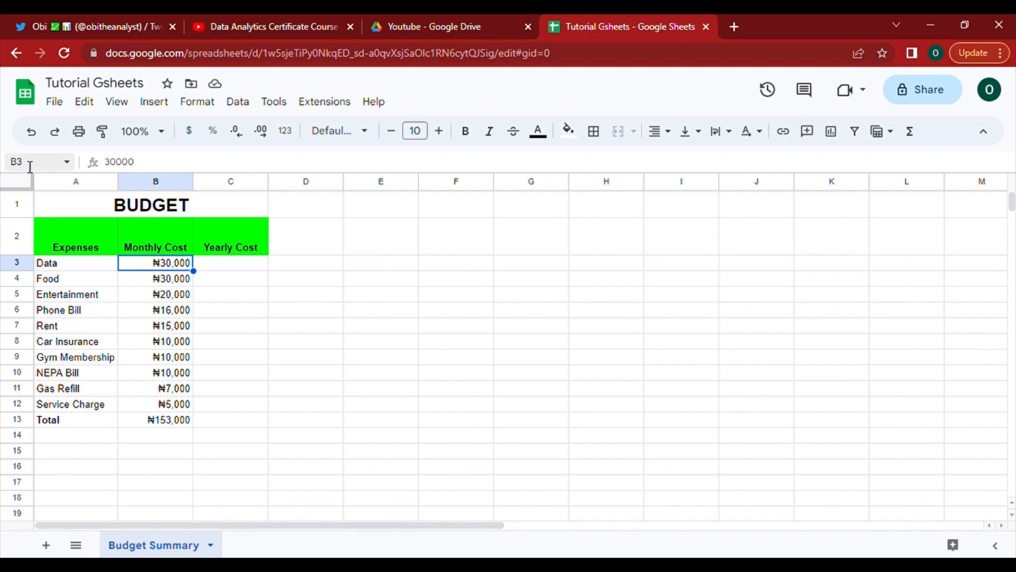
click(210, 270)
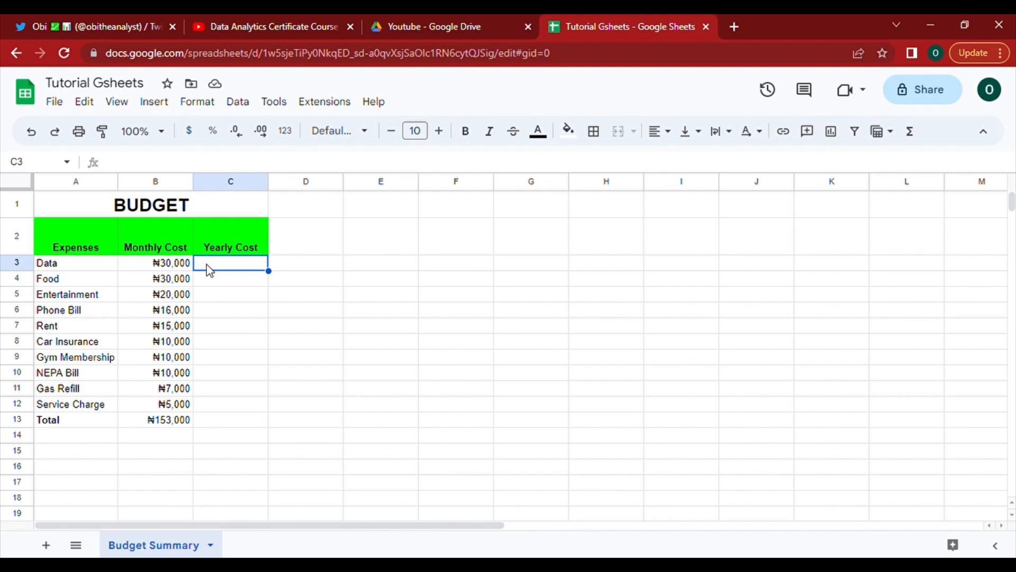
text(=)
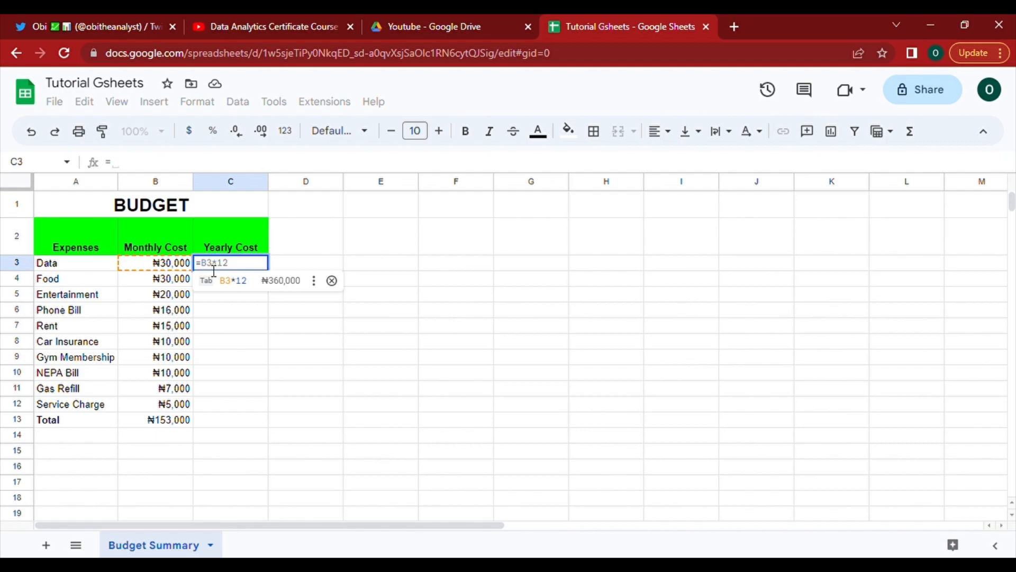
text(b)
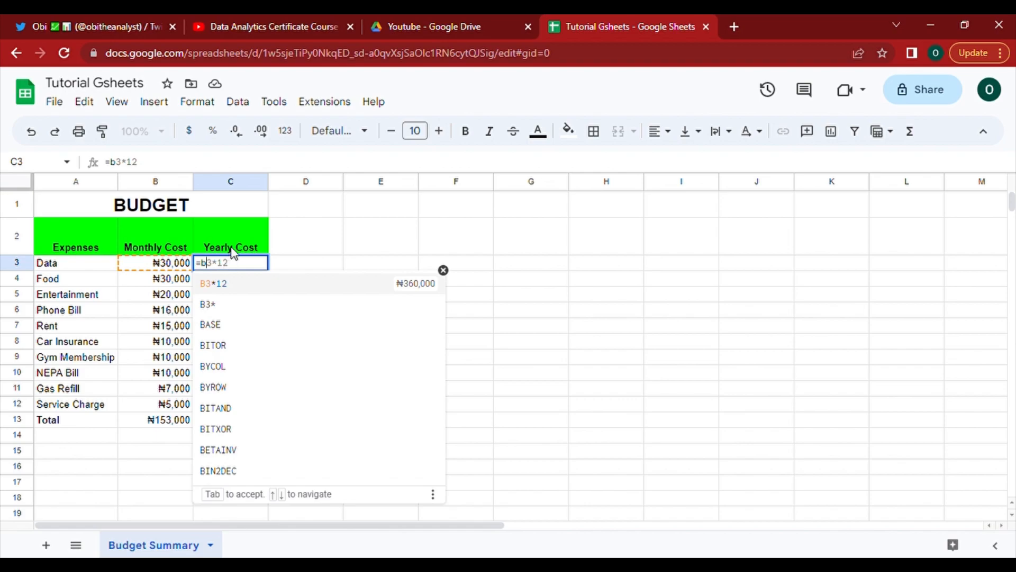
text(3)
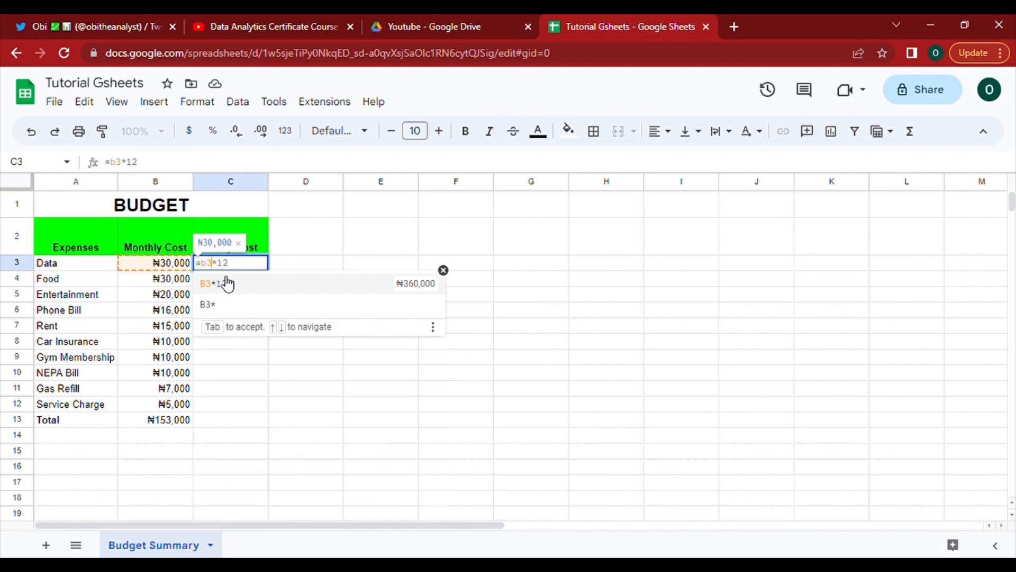
text(*12)
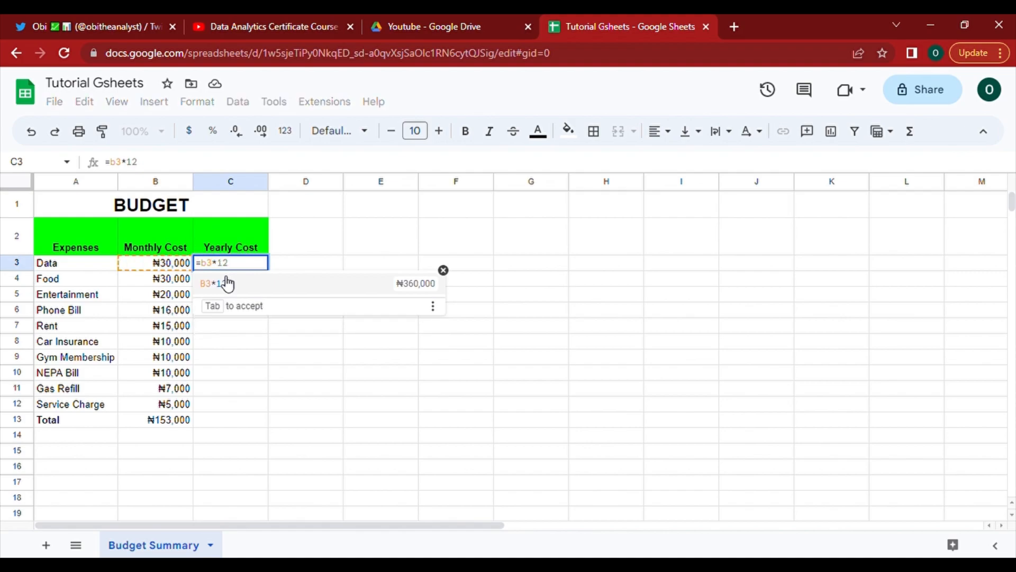
click(227, 283)
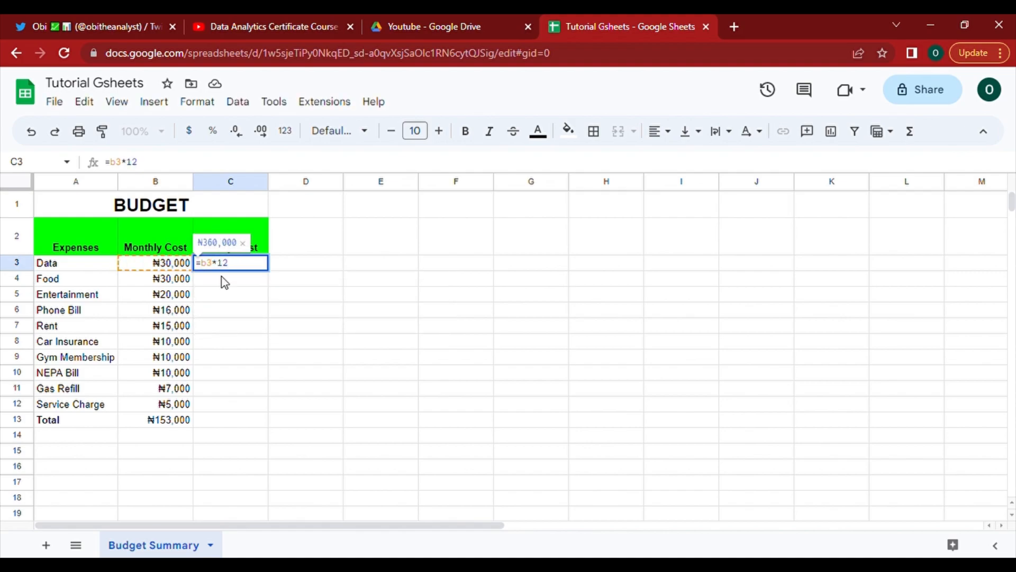
key(Return)
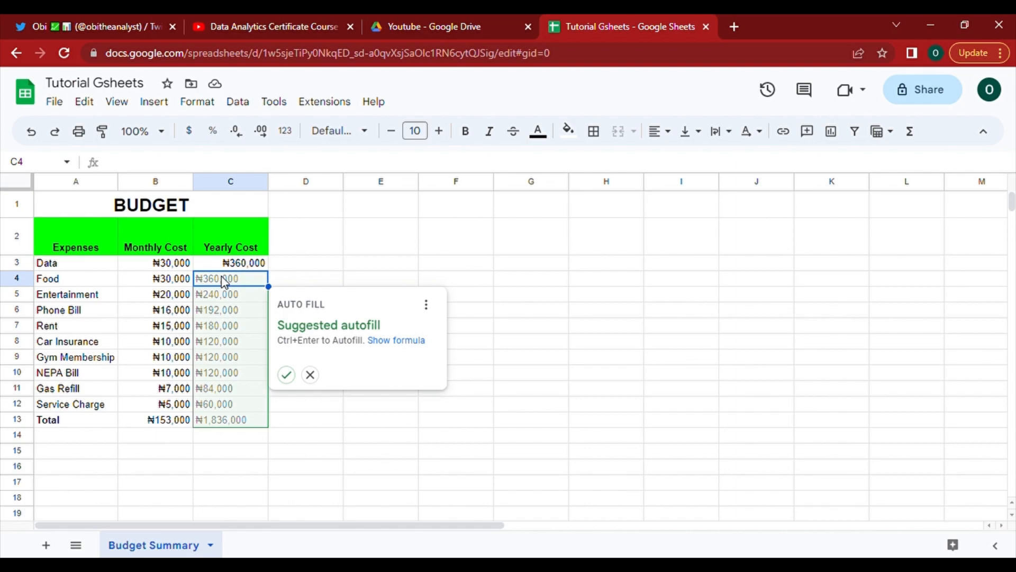
click(296, 266)
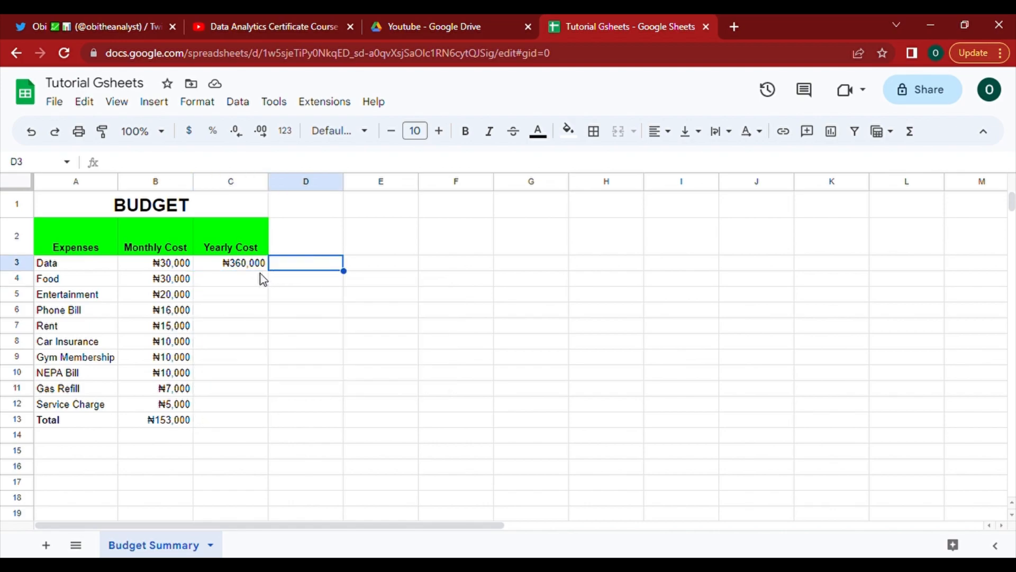
Step: Calculate the yearly costs of Food and Entertainment individually with =B4*12 in C4 and =B5*12 in C5
click(247, 267)
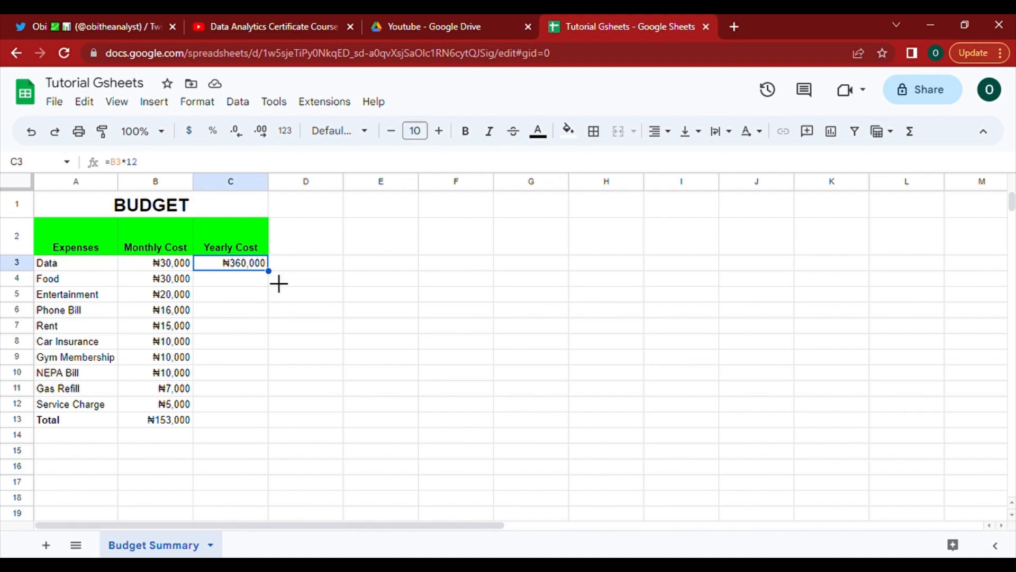
click(252, 282)
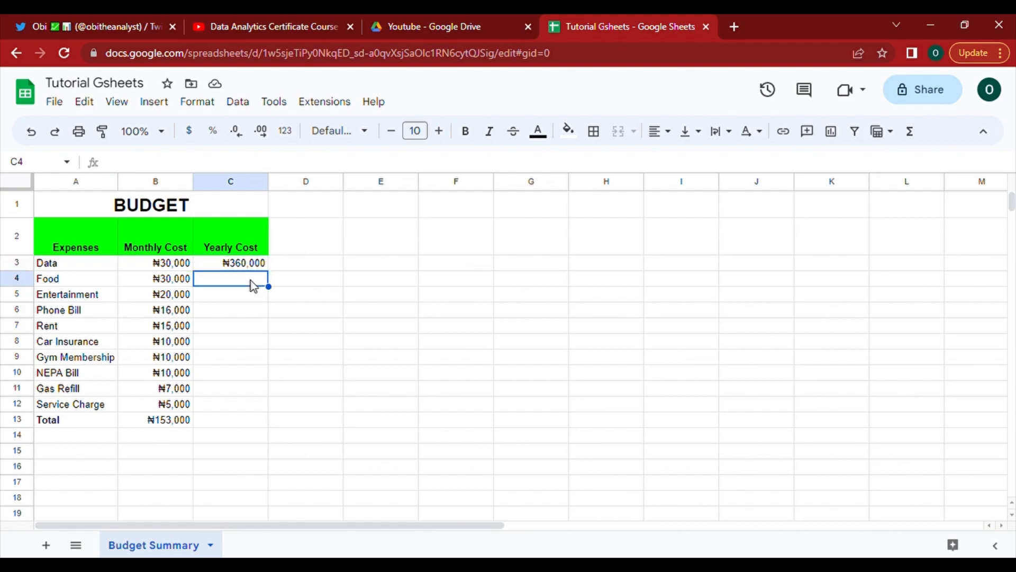
text(=)
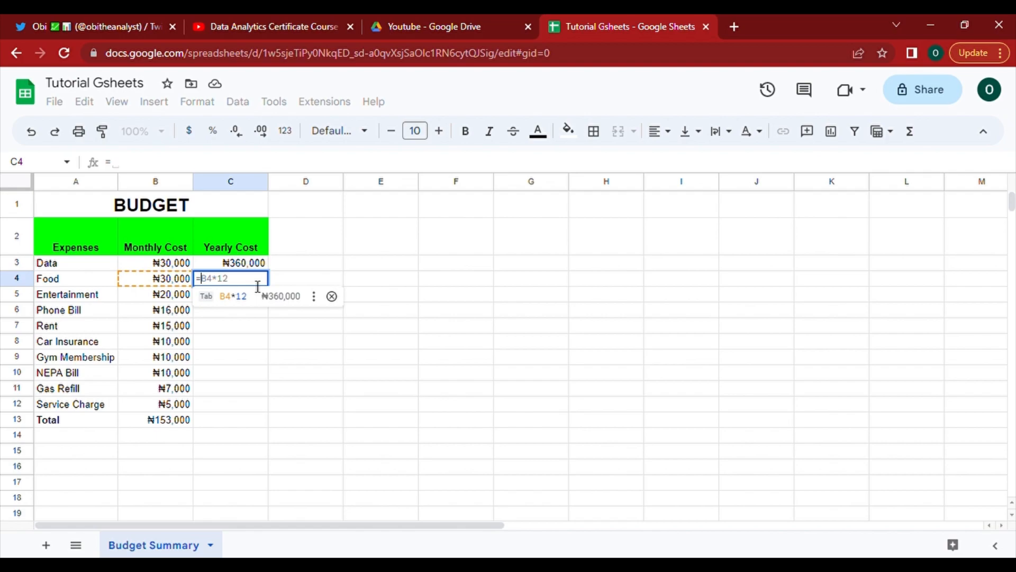
text(b4)
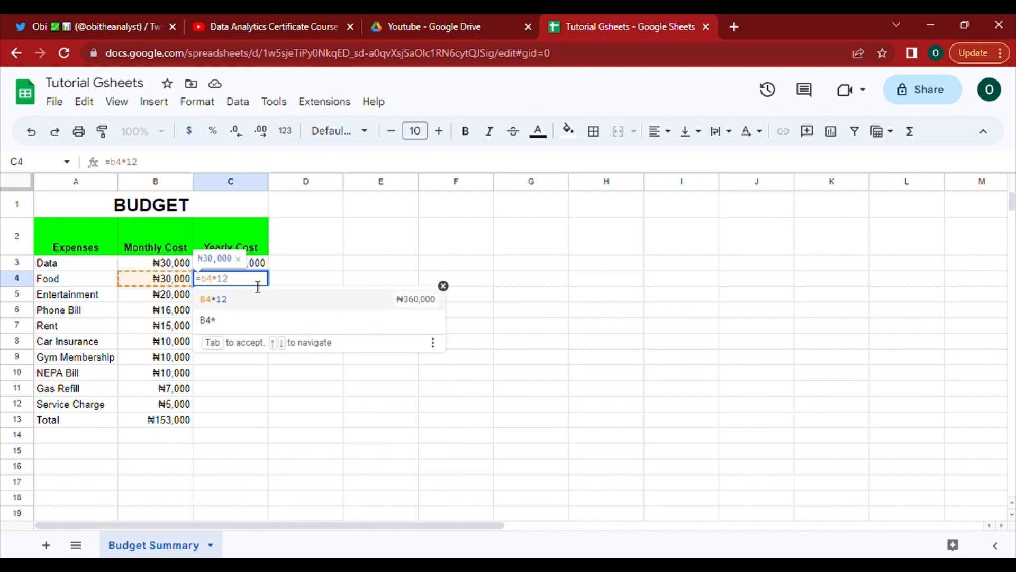
text(*12)
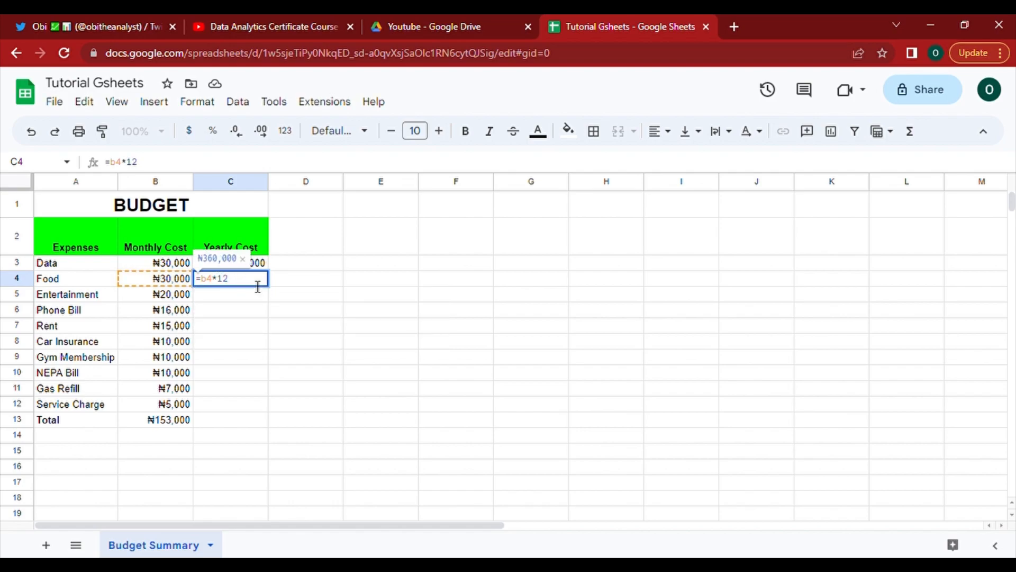
key(Return)
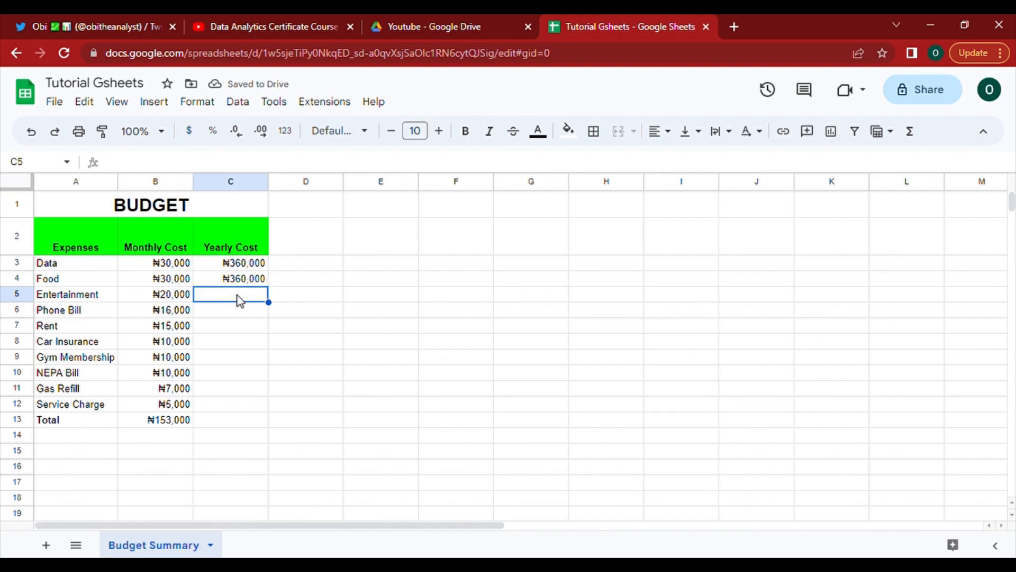
text(=)
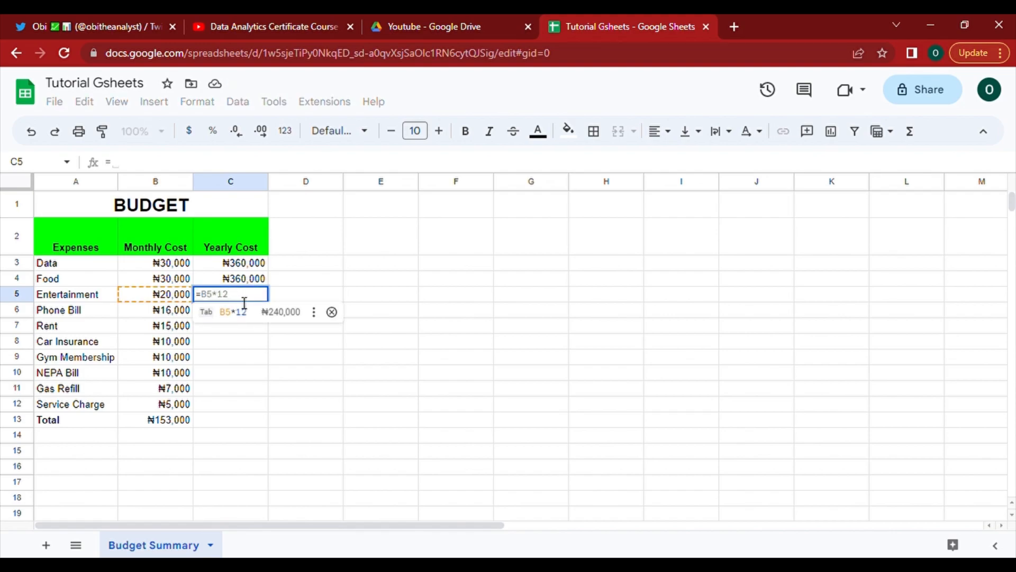
key(Tab)
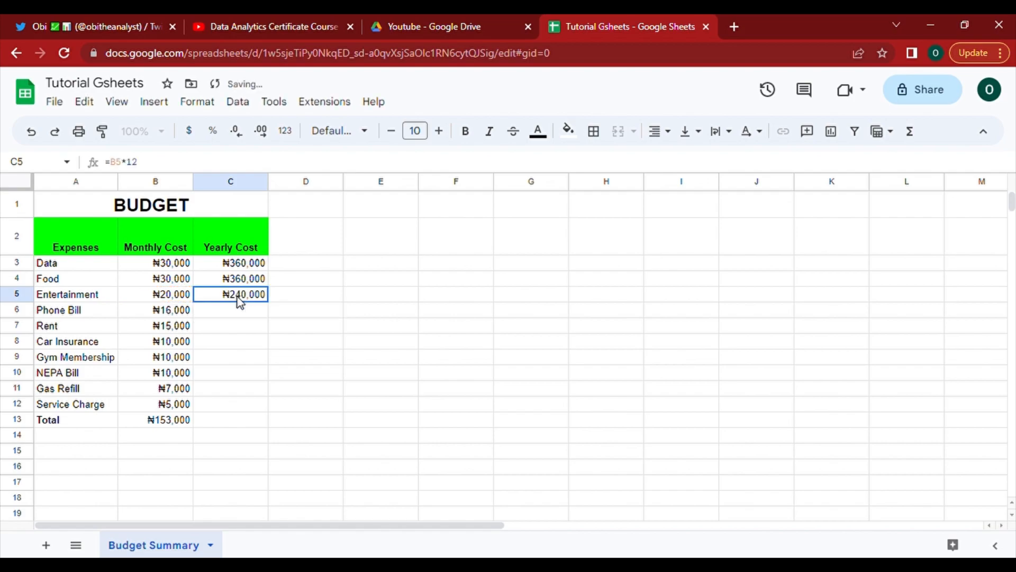
Step: Clear the yearly cost formulas for Entertainment in C5 and Food in C4
key(Delete)
click(265, 282)
key(Delete)
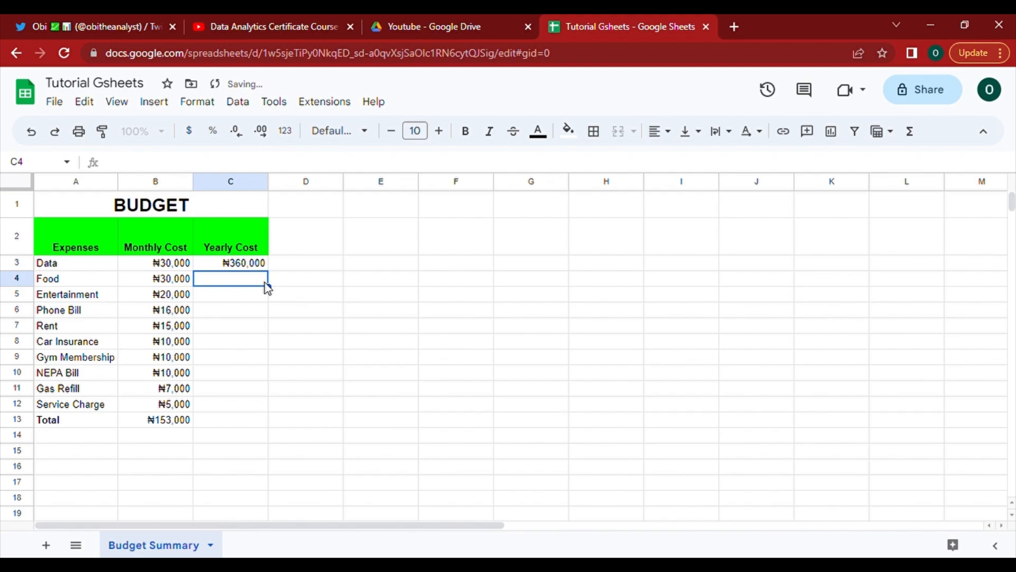
Step: Fill the Data yearly cost formula from C3 down through Service Charge in C12
click(255, 268)
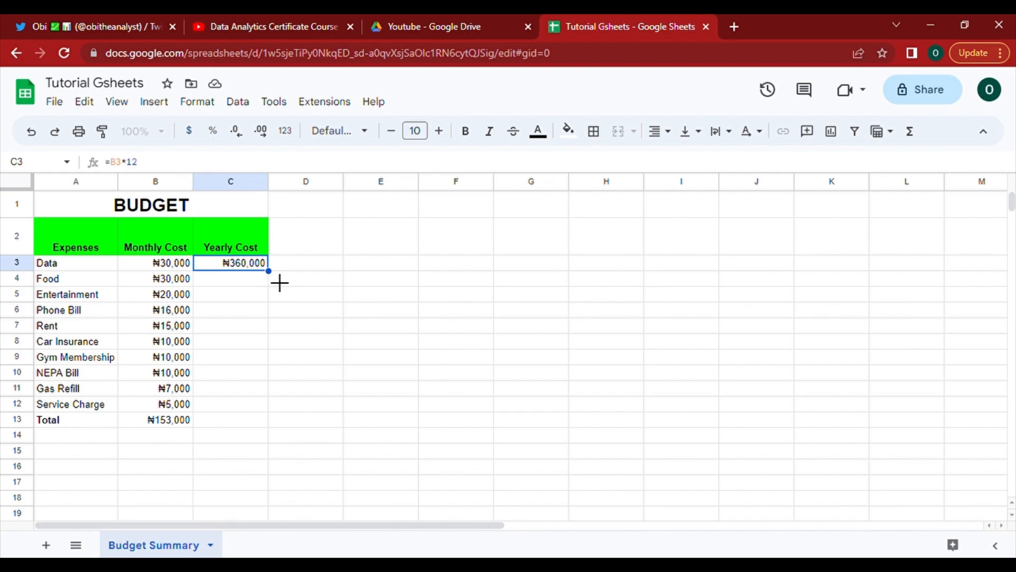
drag(279, 284, 276, 419)
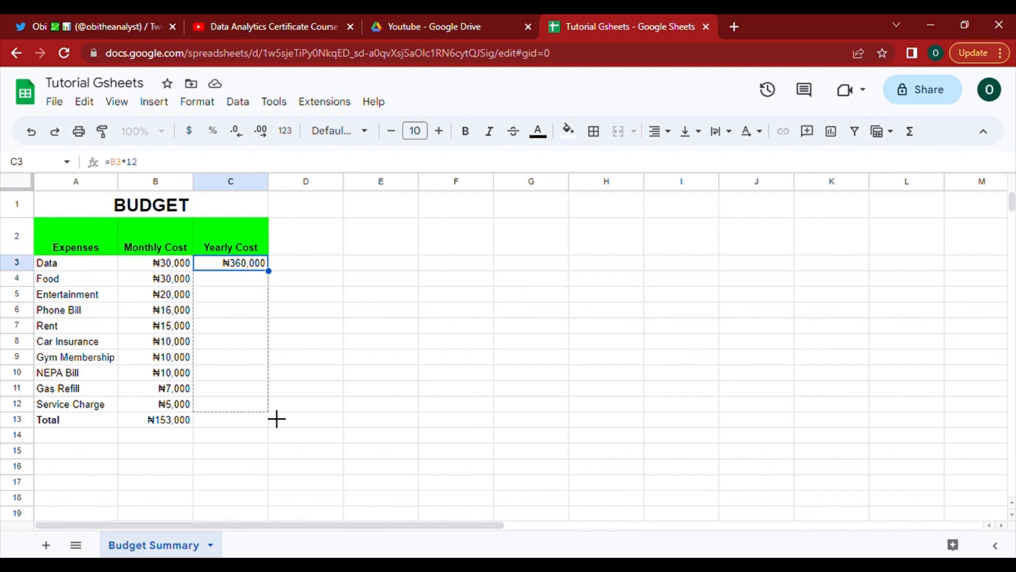
drag(276, 418, 268, 411)
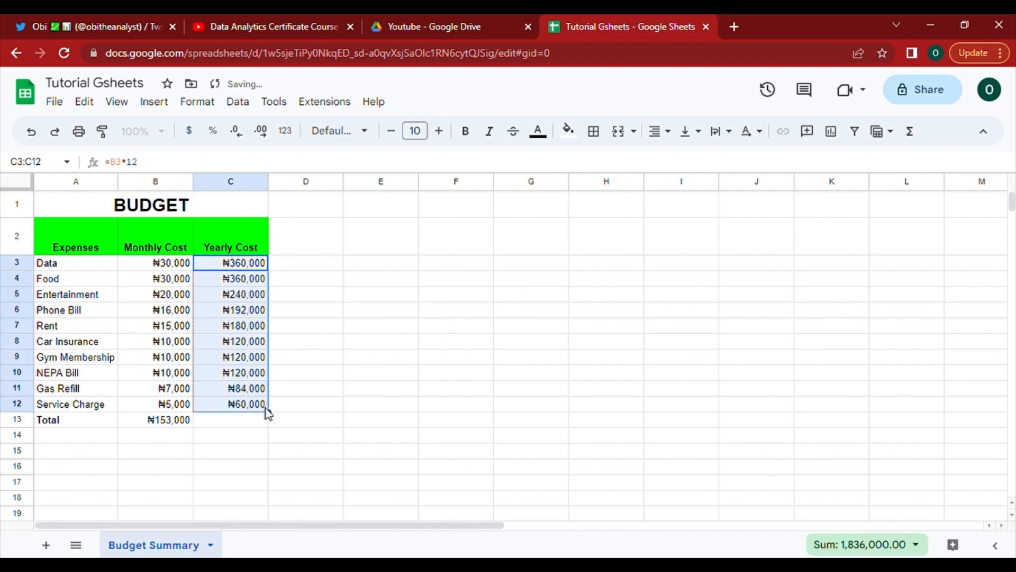
click(285, 388)
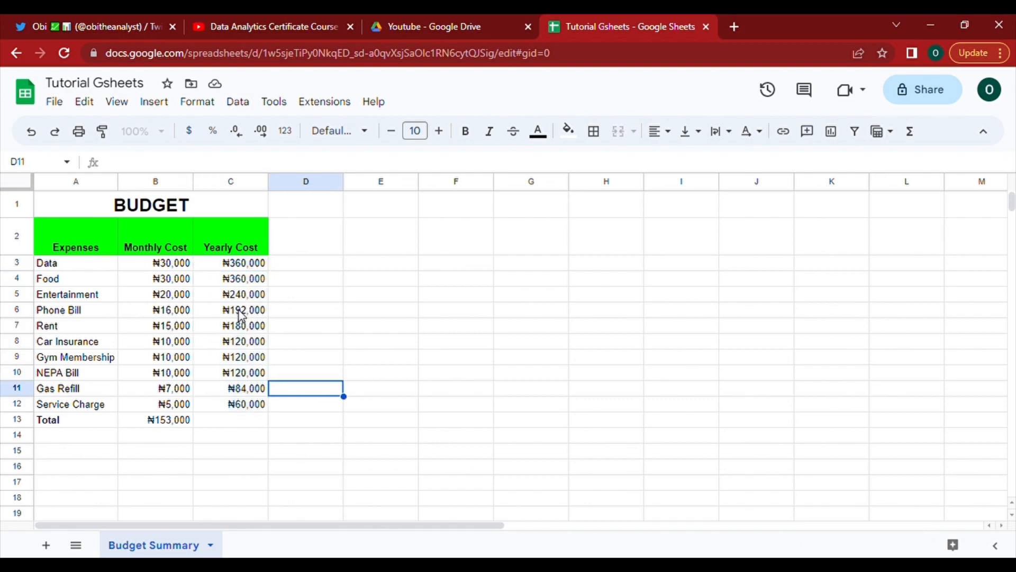
click(252, 270)
key(Up)
key(Up)
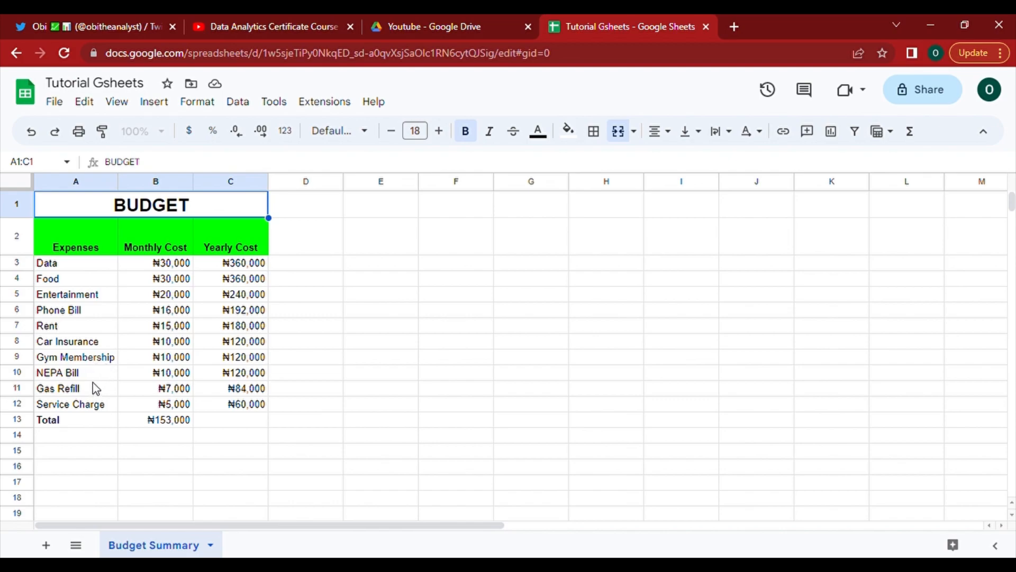
Step: Check the formula in C3, and set the monthly cost of Data in B3 to 45000
click(244, 263)
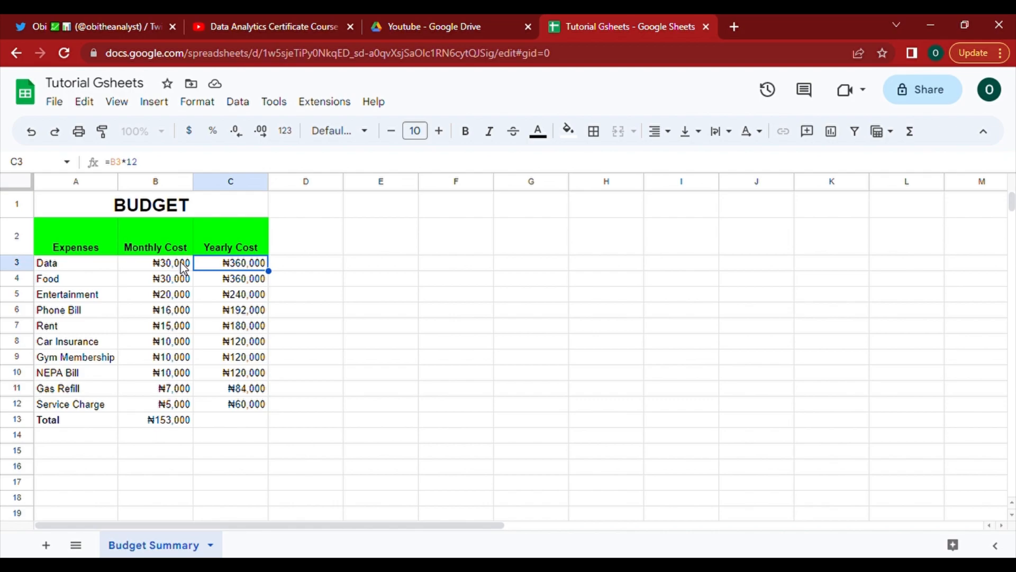
double_click(181, 263)
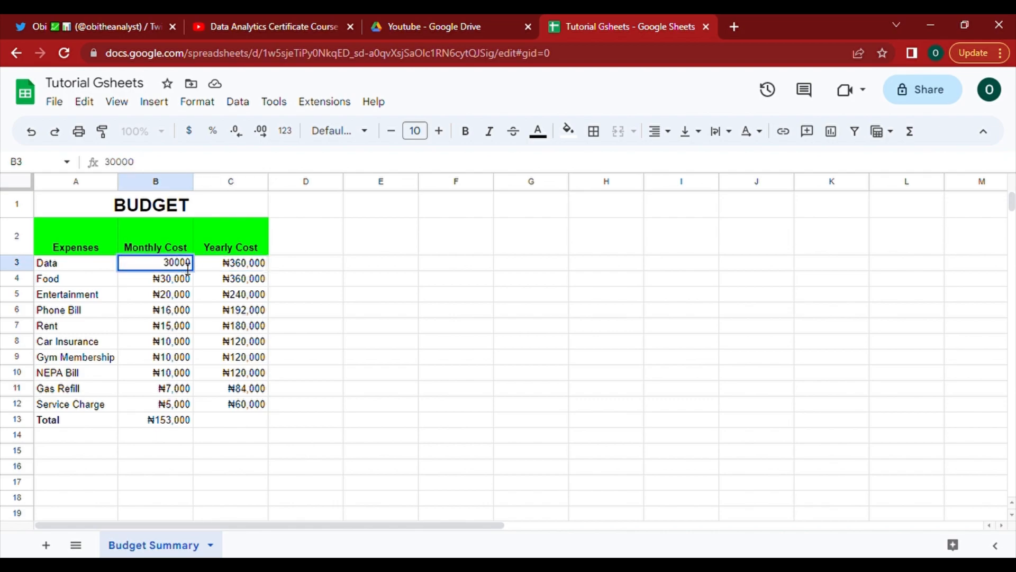
double_click(188, 263)
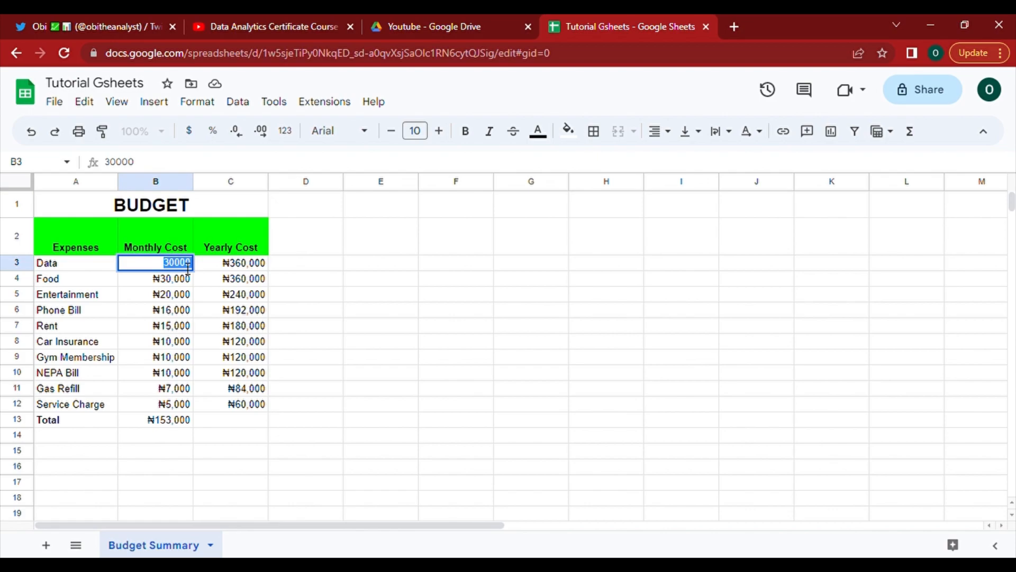
key(BackSpace)
text(45000)
key(Return)
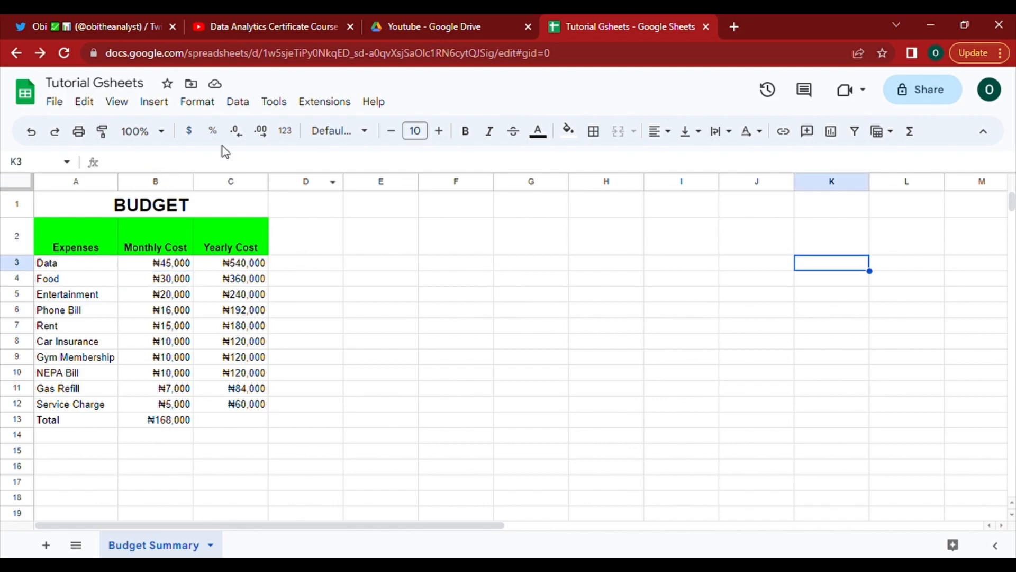
Step: Look through the file formats in which the spreadsheet can be downloaded
click(55, 102)
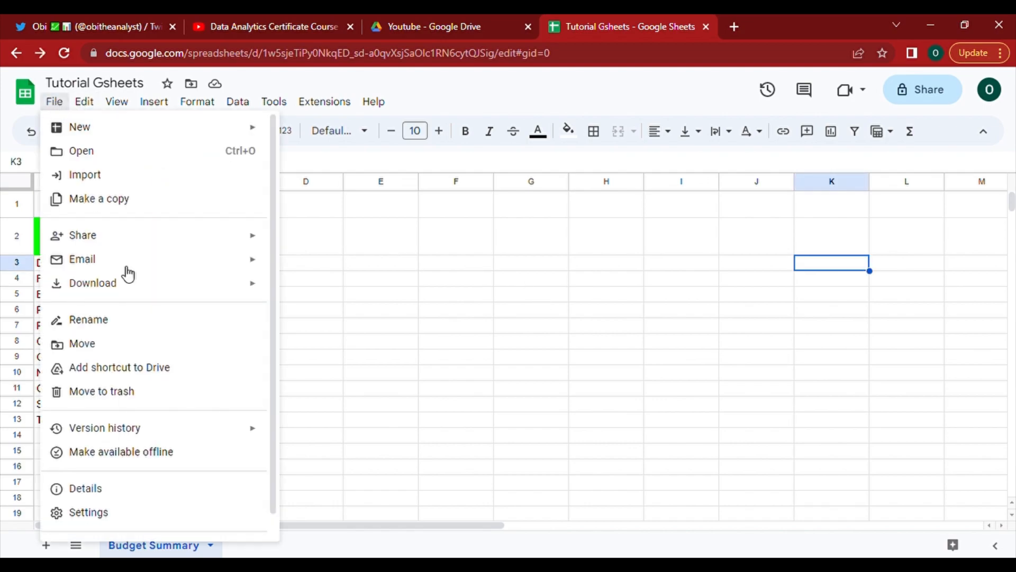
mouse_move(141, 294)
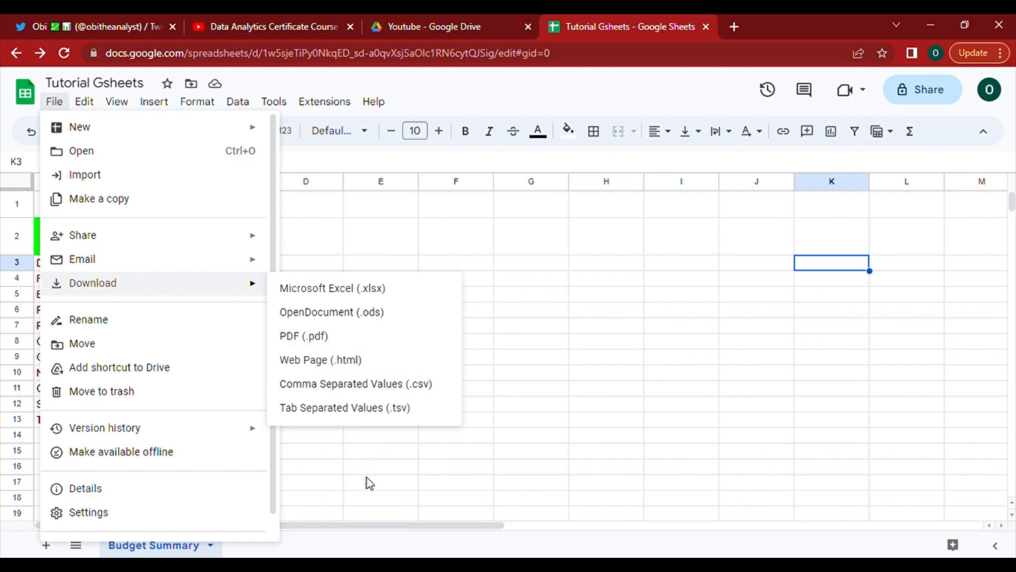
mouse_move(170, 261)
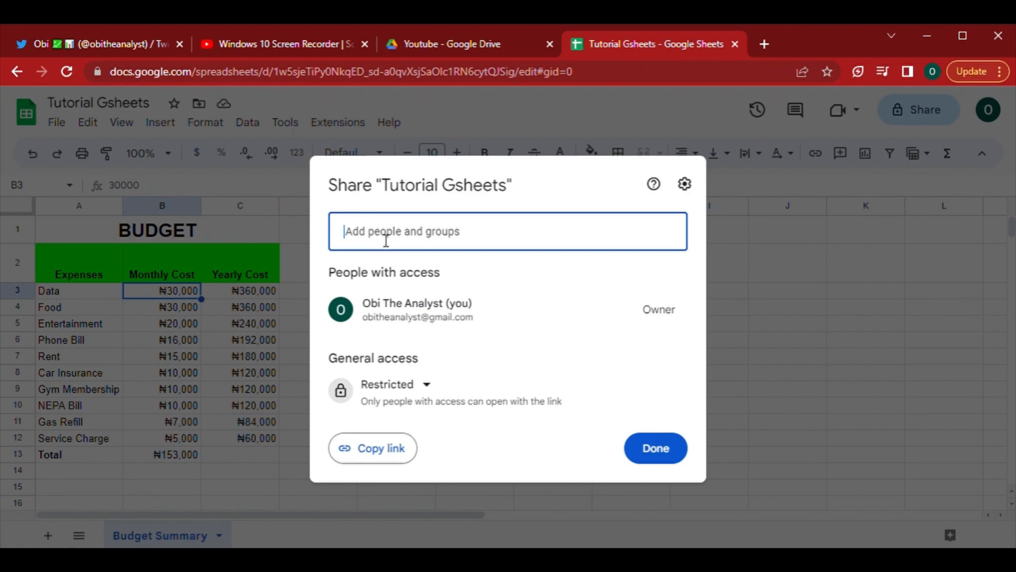
Step: Draft a share invitation to the contact's e-mail as Editor with the message "Please look at the budget and help me create insights from it."
key(ctrl+v)
key(Return)
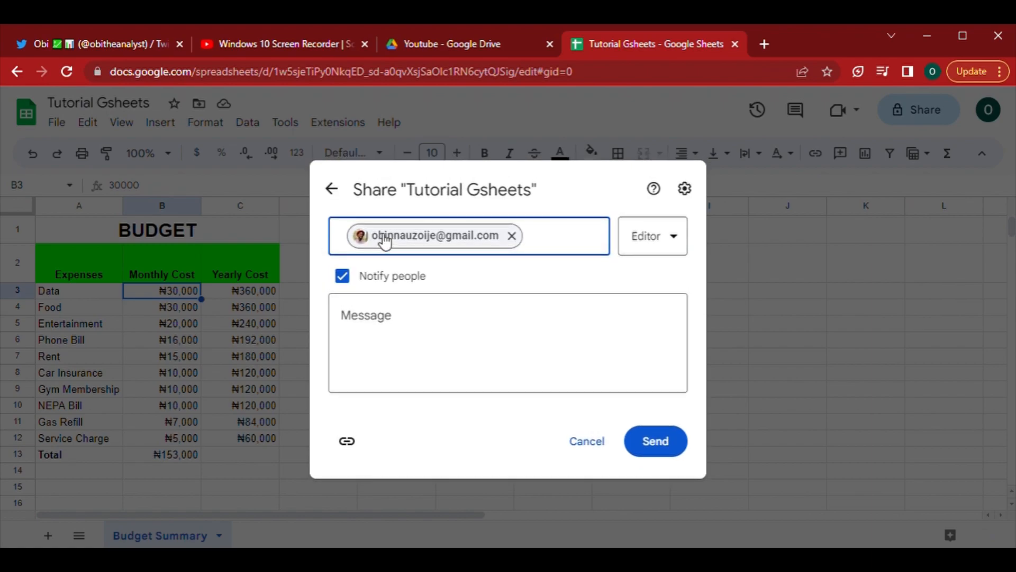
click(641, 242)
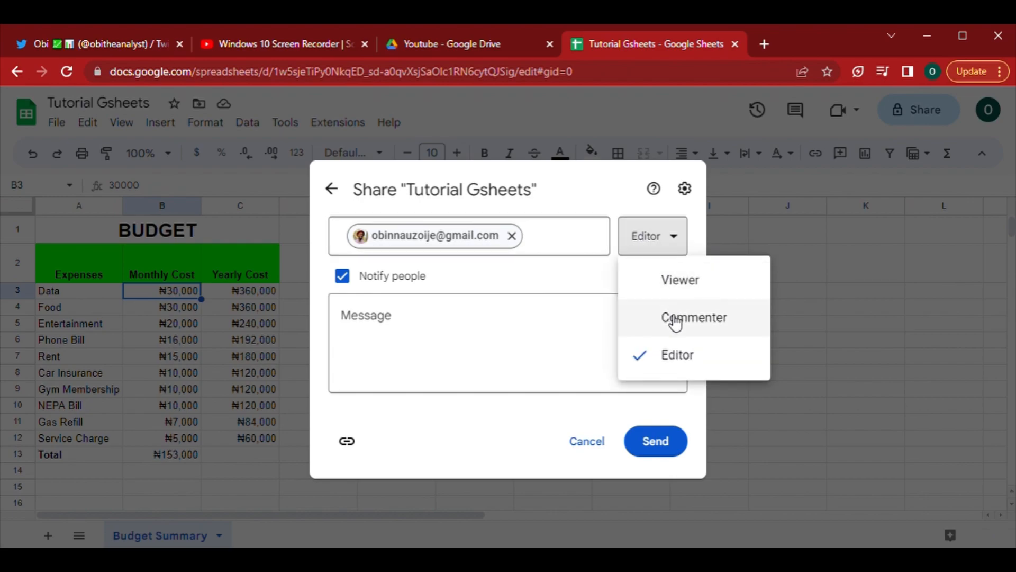
click(559, 345)
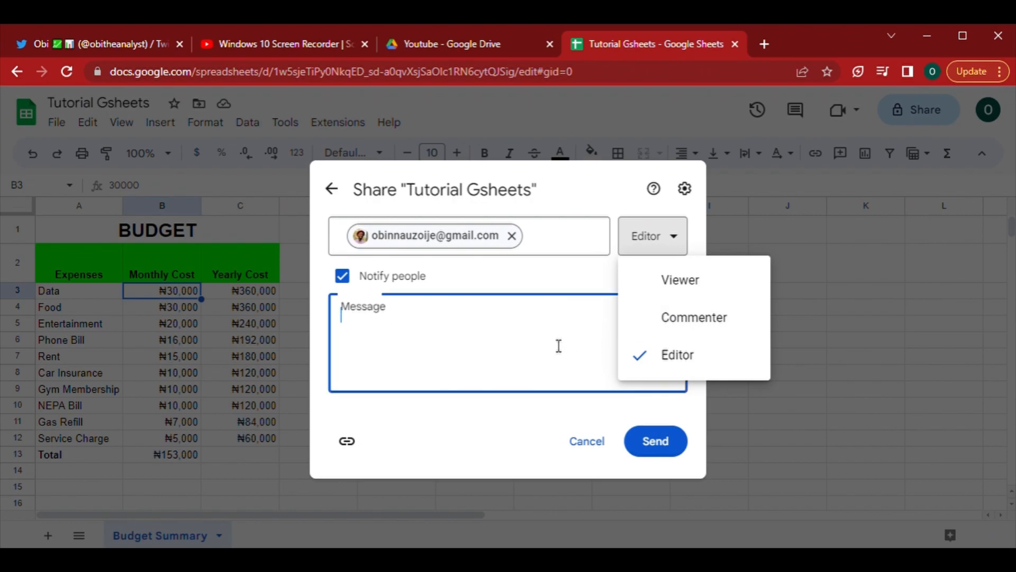
text(Please look at the budget and help me create insights from it.)
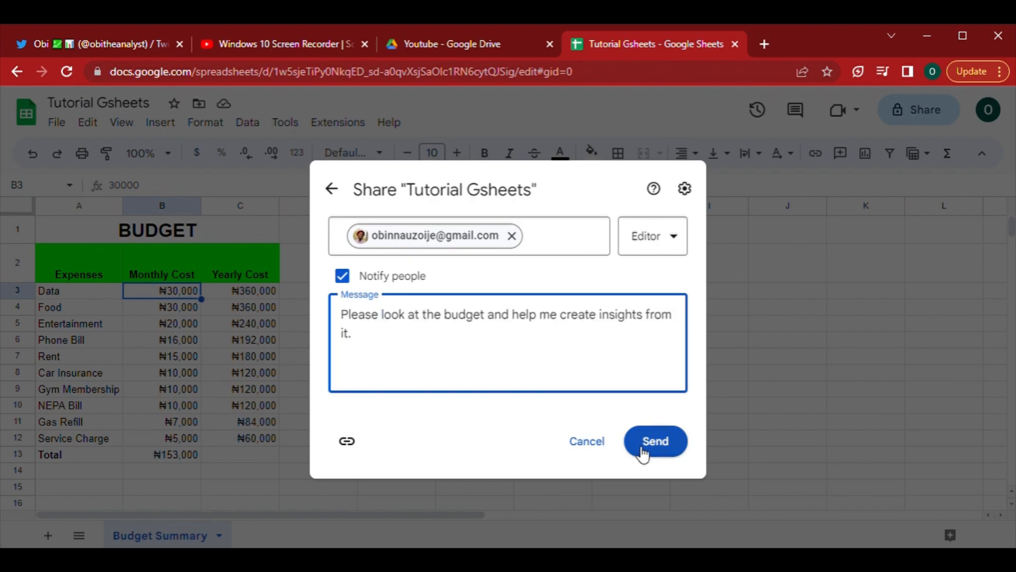
Step: Copy the link to the Tutorial Gsheets spreadsheet and cancel the share invitation
click(348, 442)
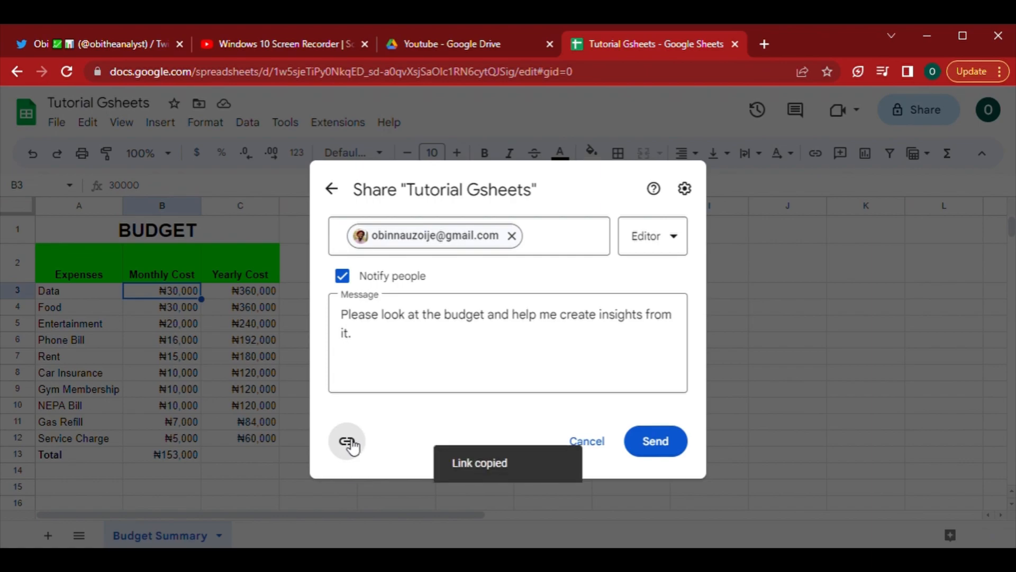
click(593, 450)
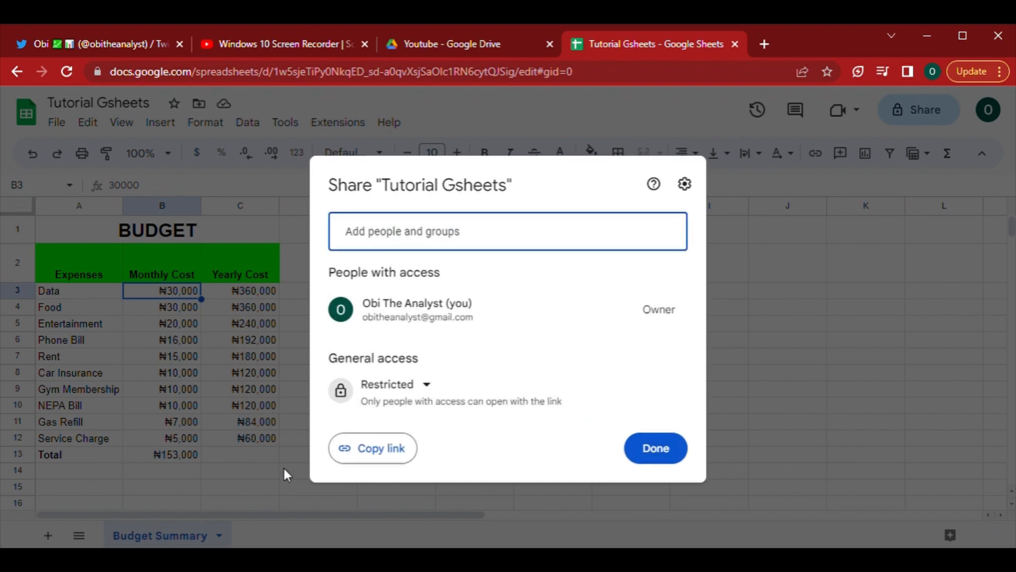